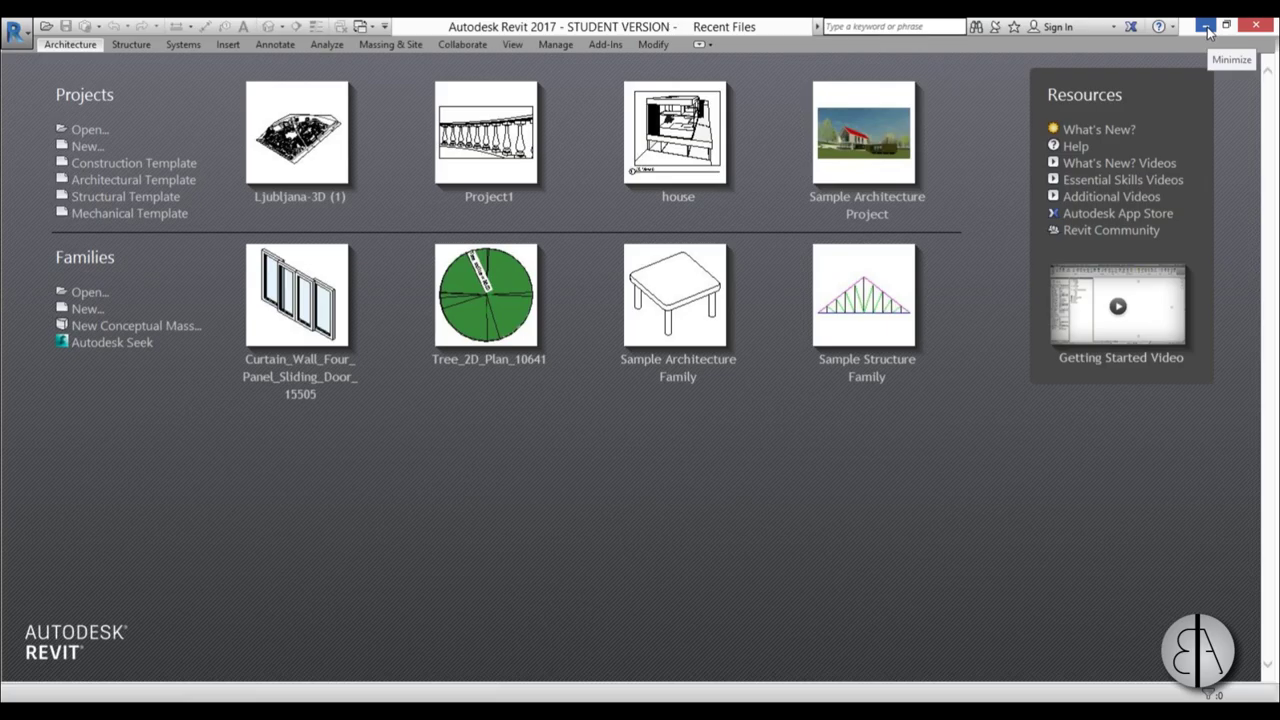
Switch to the desktop, view the floor plan image "1" in Windows Photo Viewer, and close it.
left_click(1206, 28)
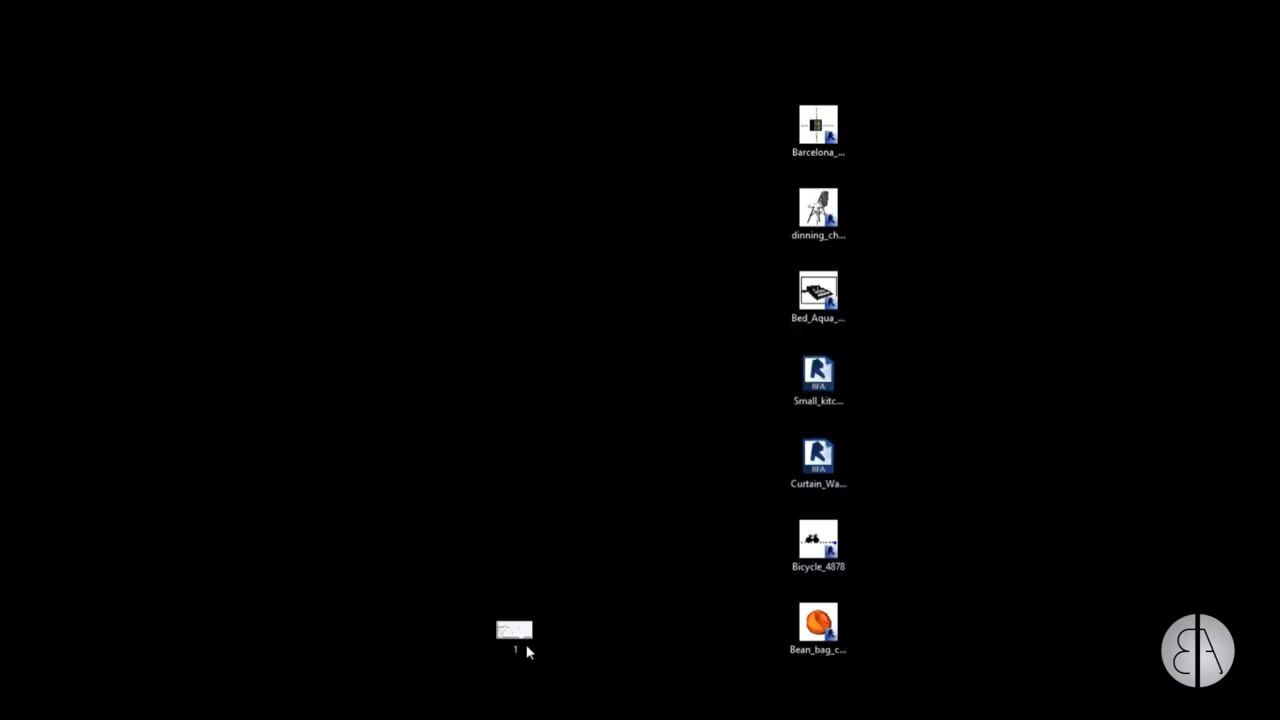
left_click_drag(525, 645, 527, 232)
double_click(517, 226)
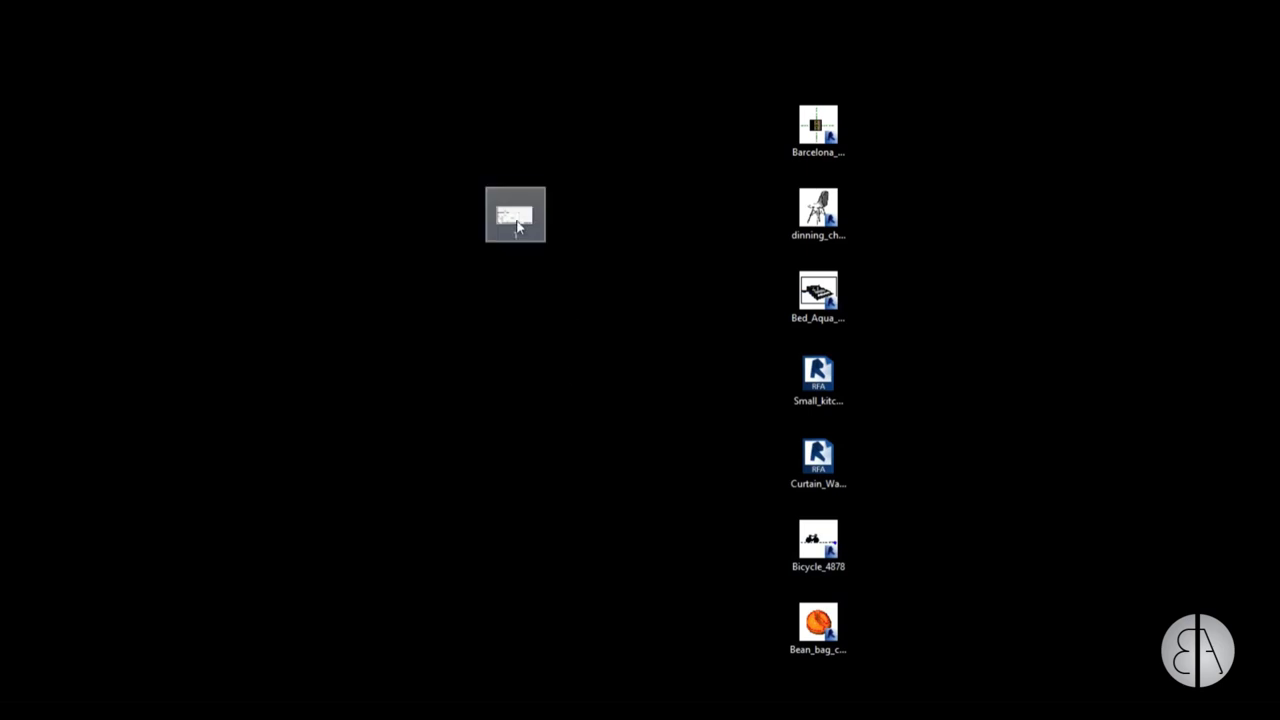
double_click(515, 216)
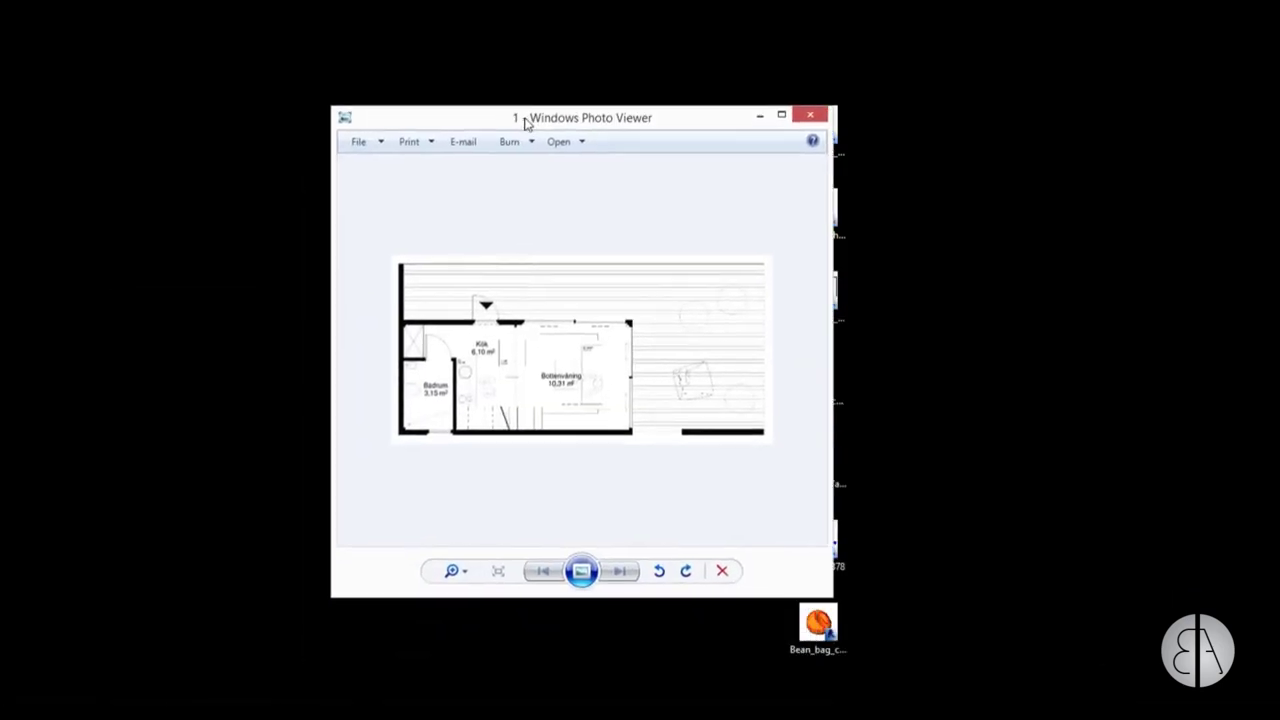
scroll(500, 400, "down", 3)
left_click(810, 115)
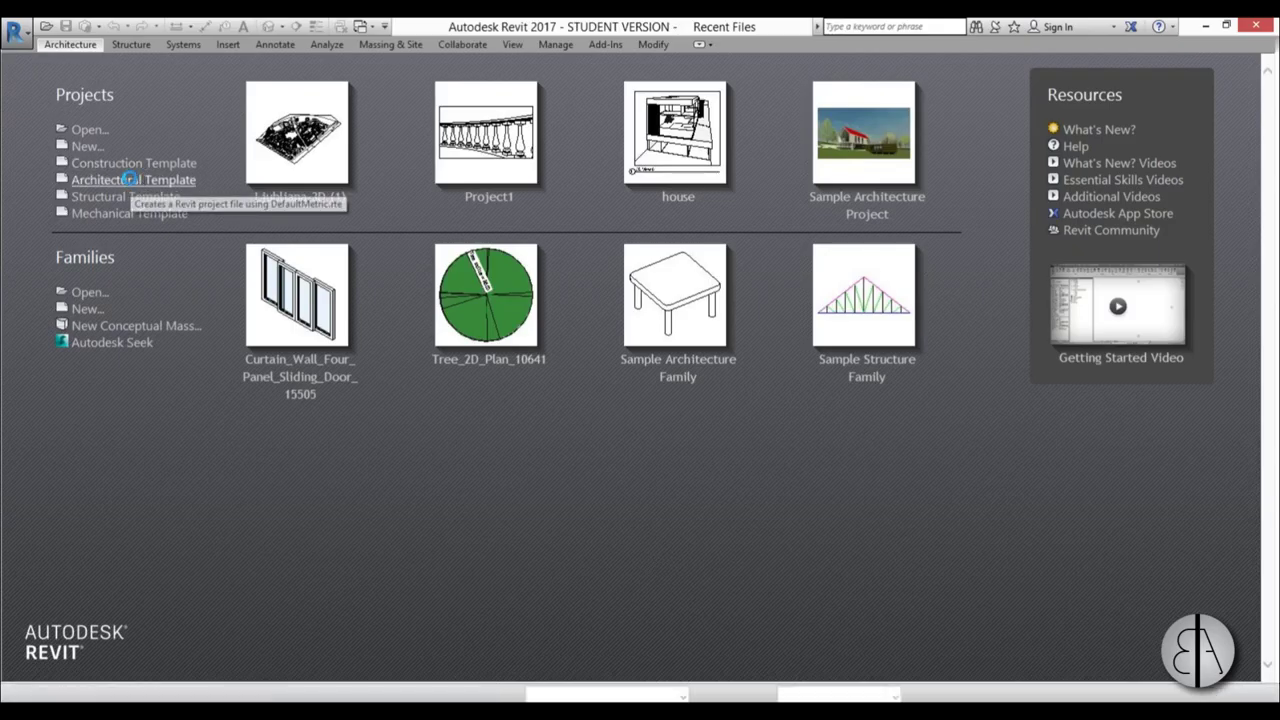
Create a new project from the Architectural Template and set its length units to meters with 2 decimal places.
left_click(130, 179)
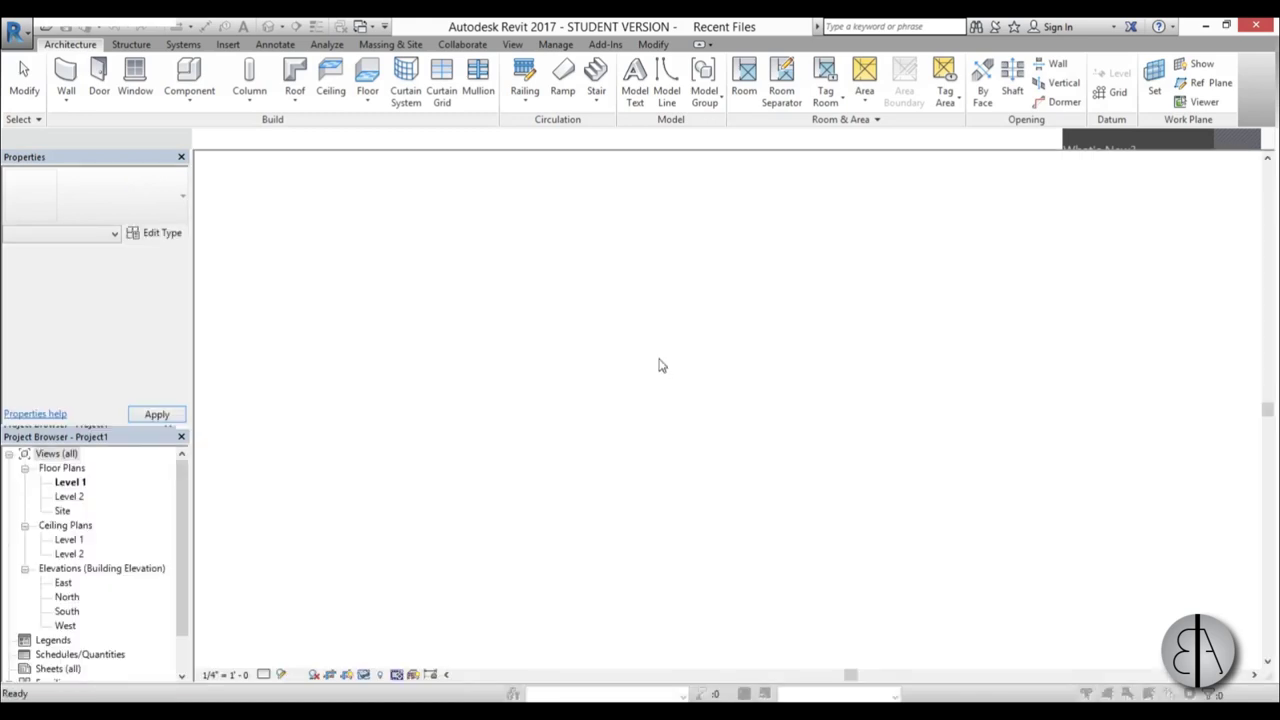
middle_click_drag(660, 396, 628, 398)
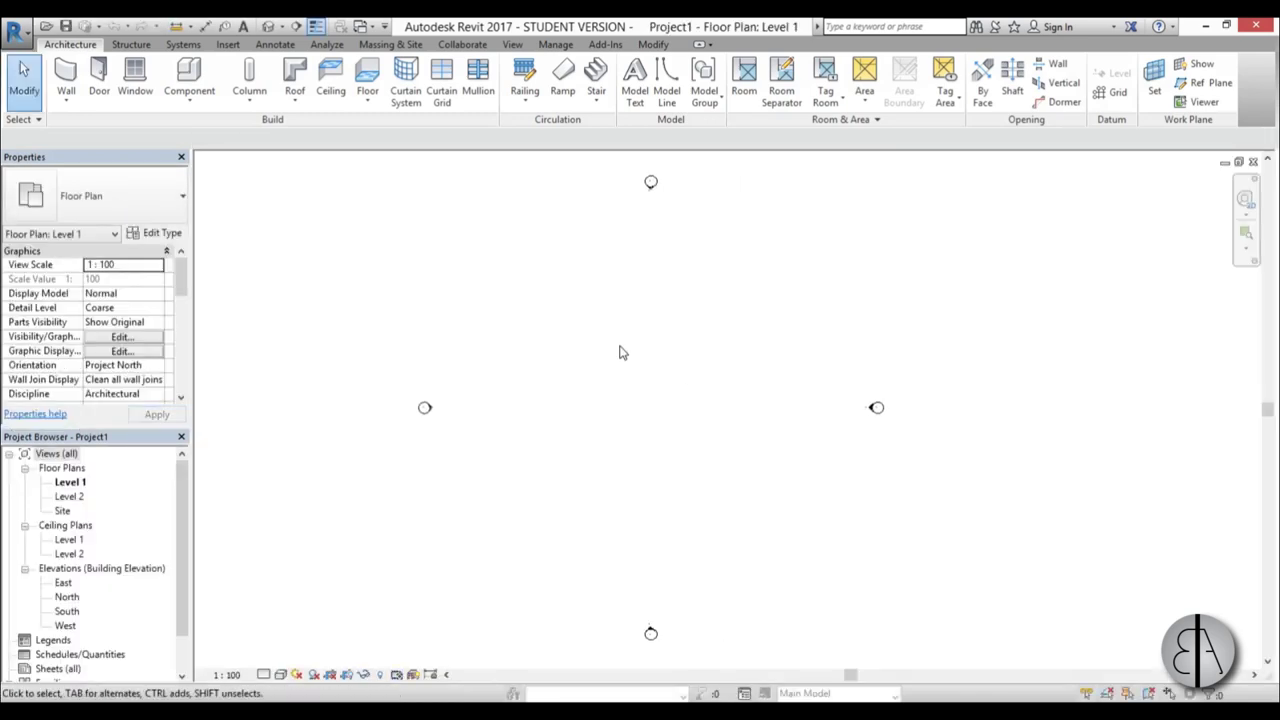
key("u")
key("n")
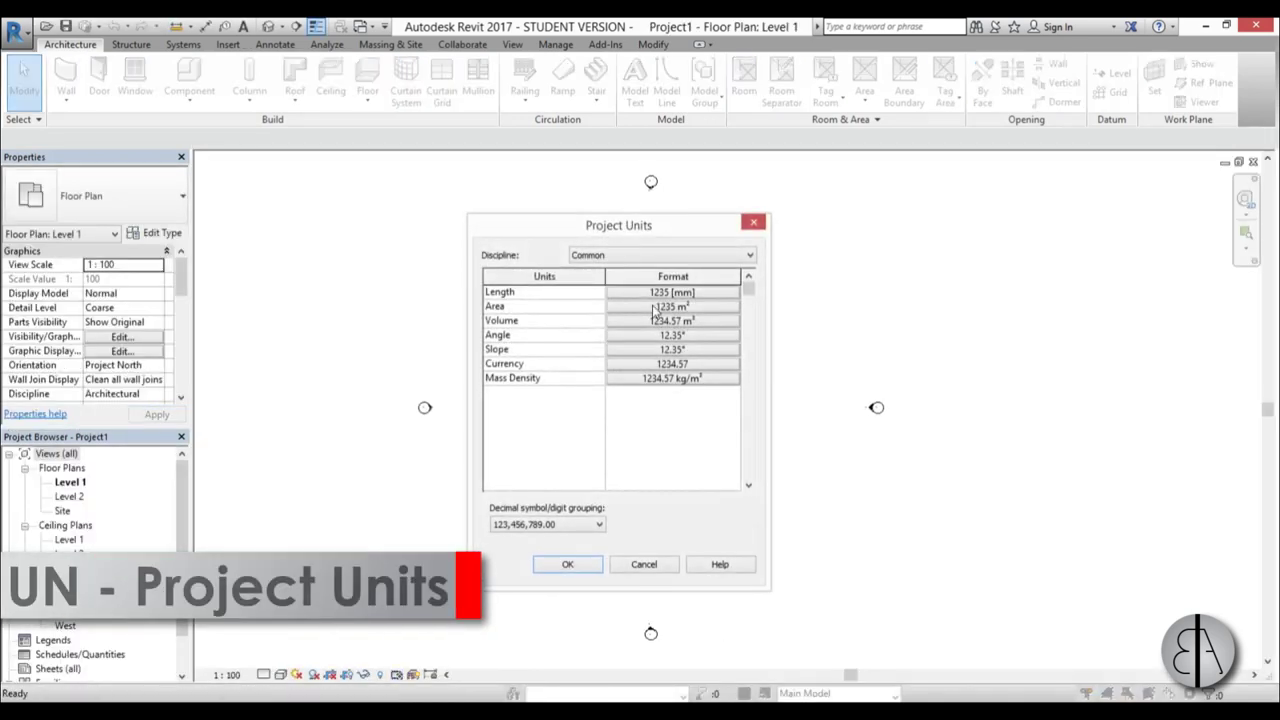
left_click(672, 292)
left_click(573, 326)
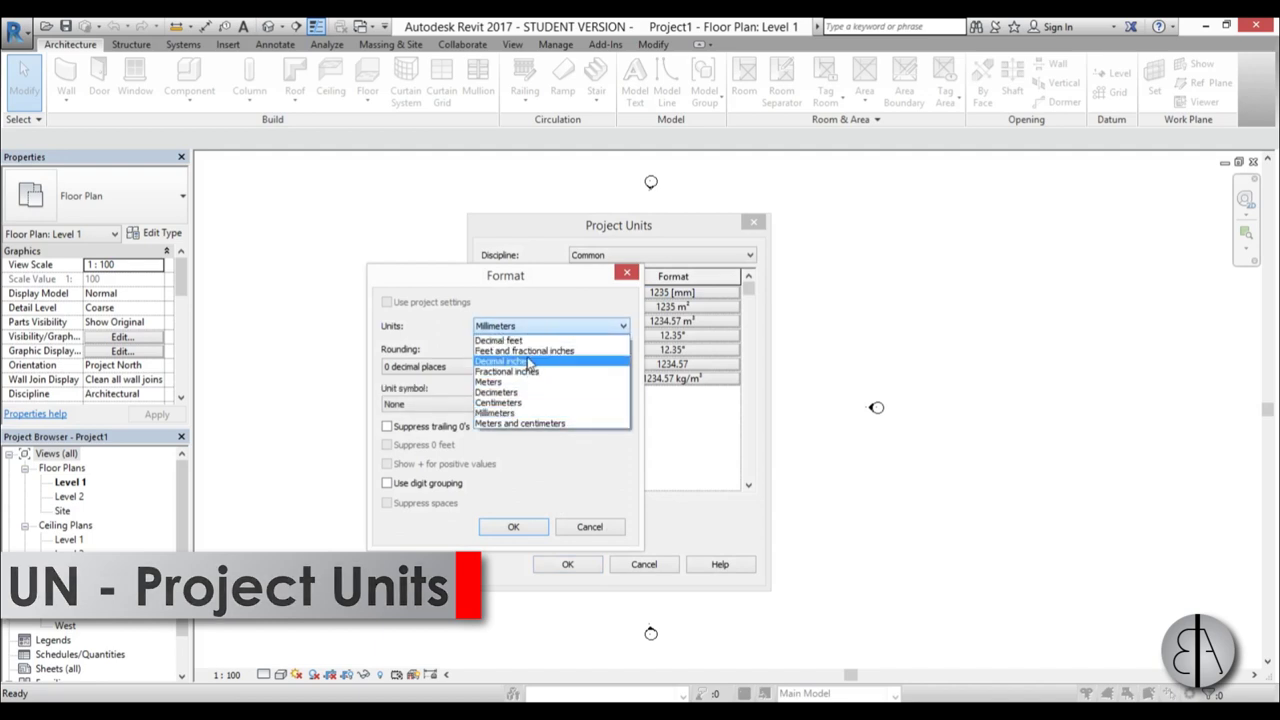
left_click(500, 376)
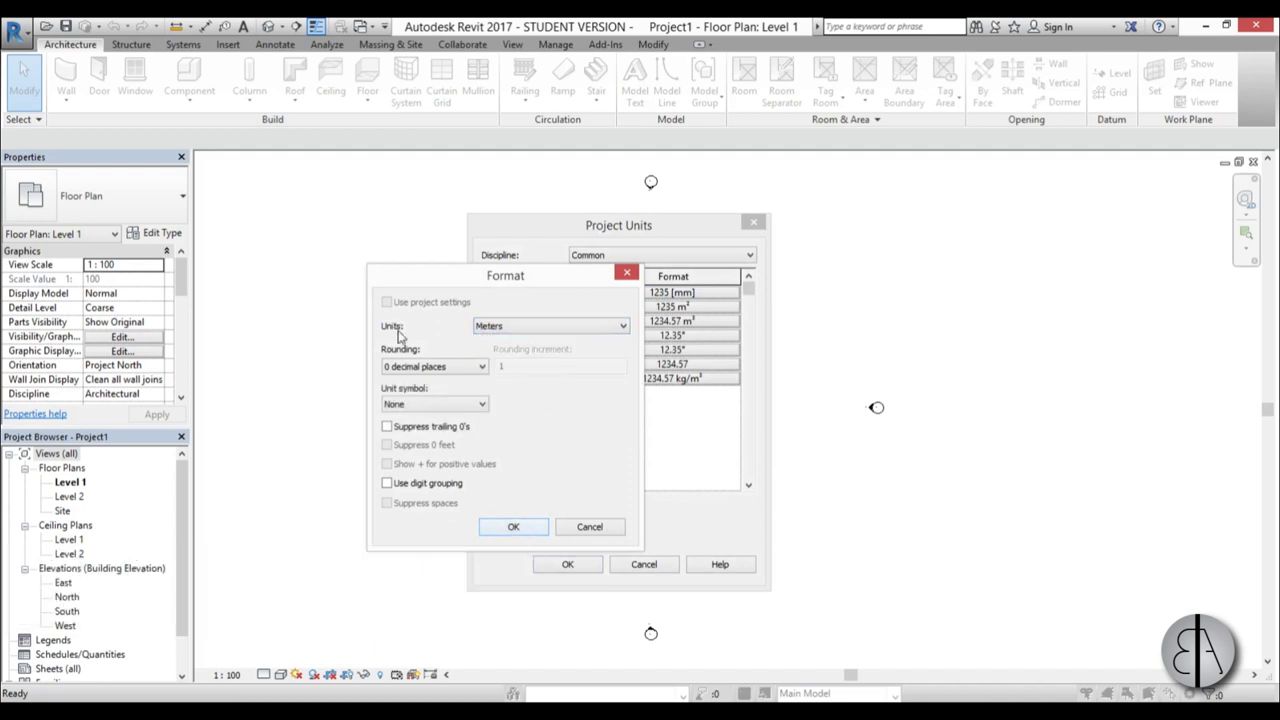
left_click(421, 368)
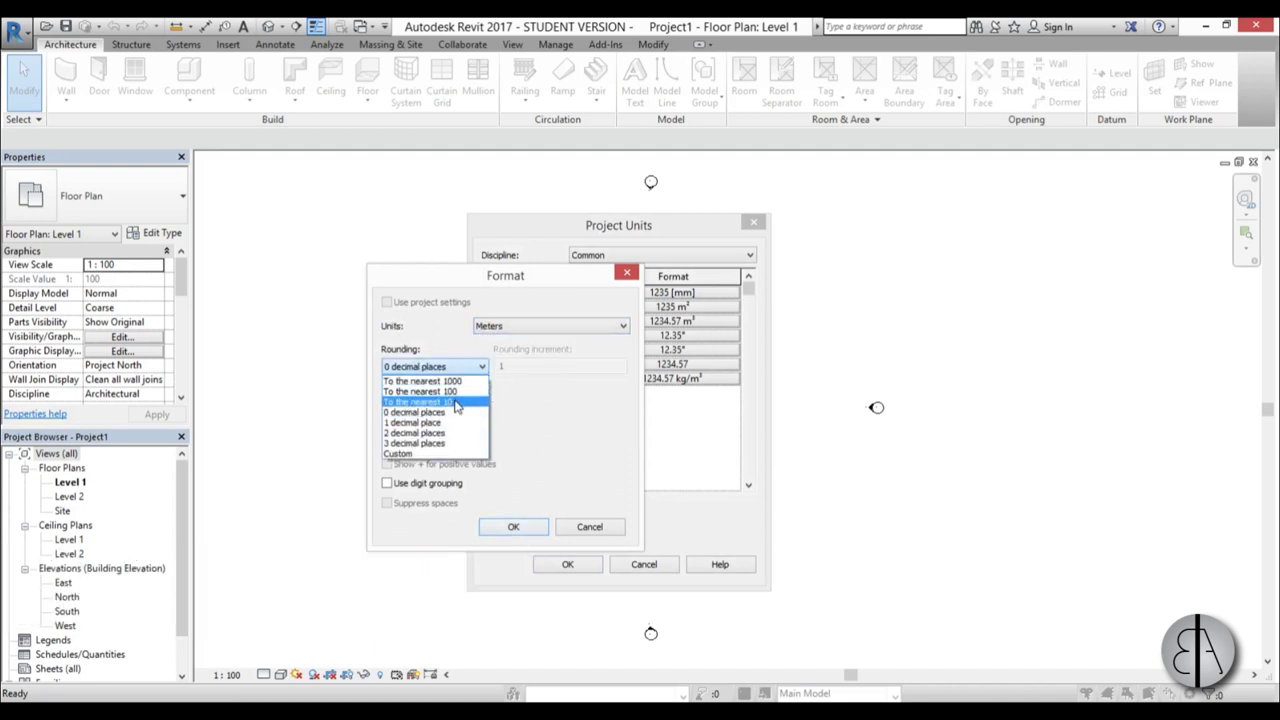
left_click(450, 433)
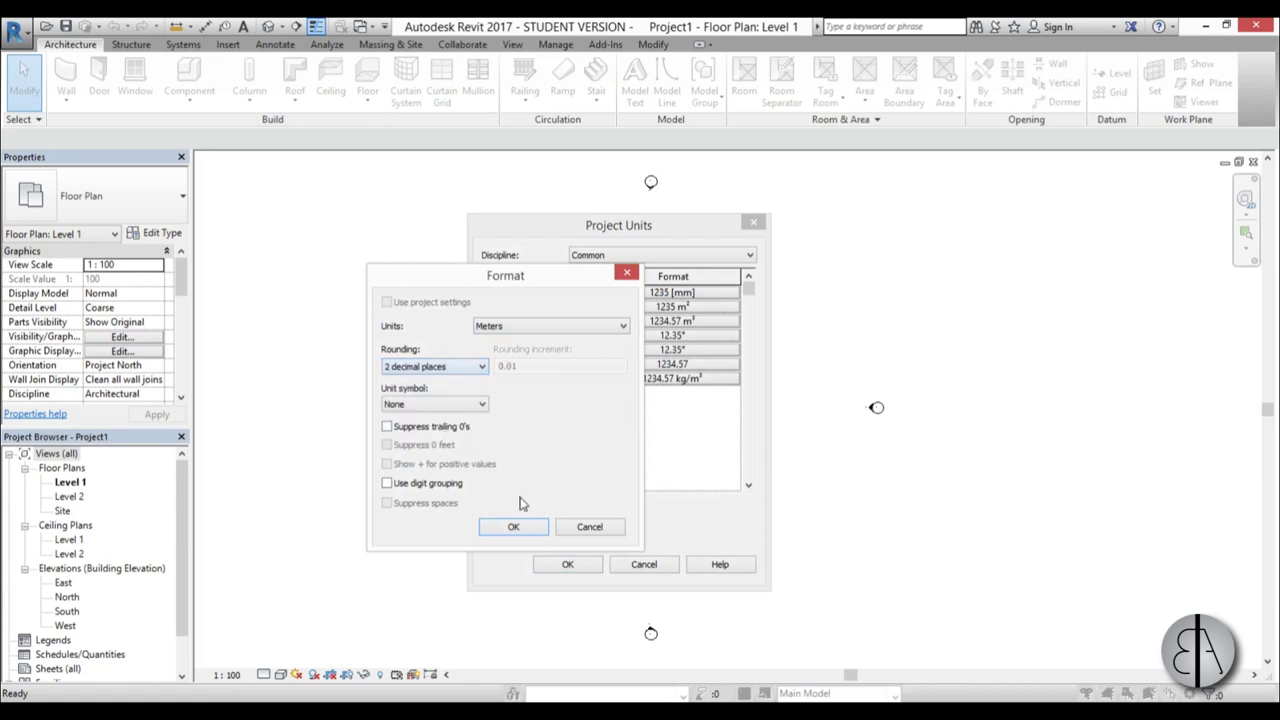
key("Return")
left_click(567, 564)
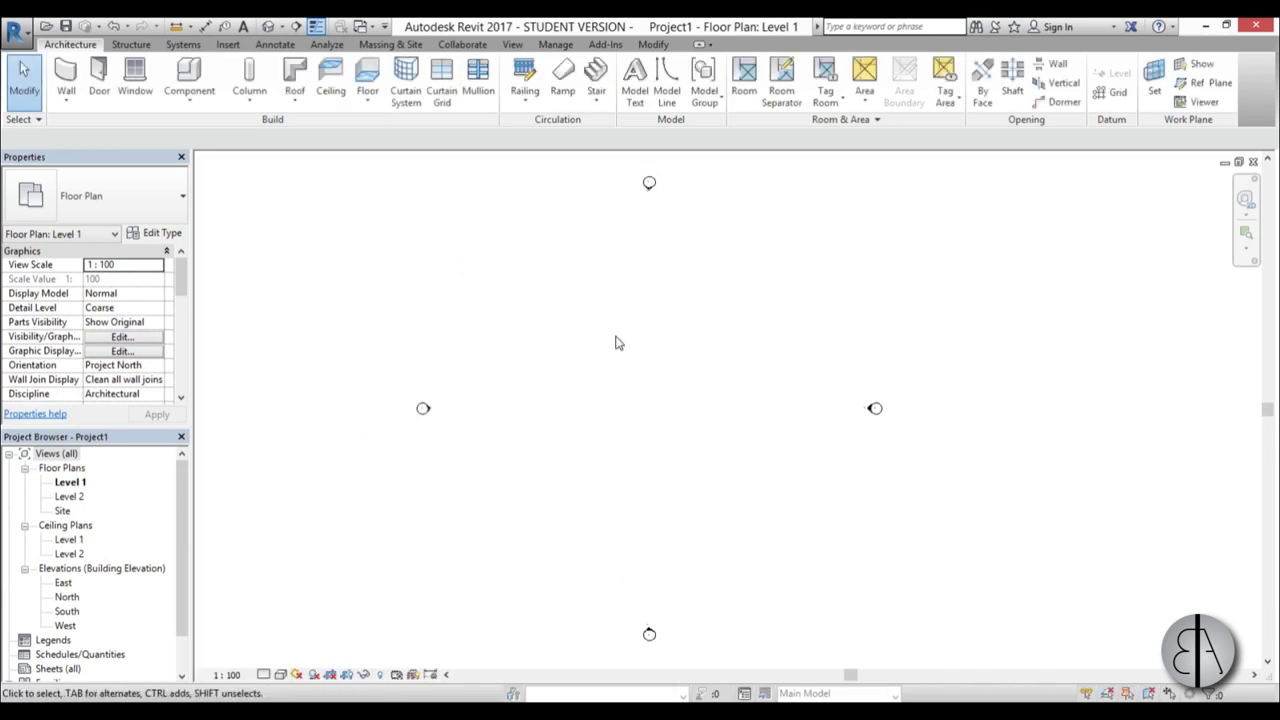
Import the image "1" from the desktop and place it between the elevation markers on the Level 1 floor plan.
middle_click_drag(643, 414, 626, 414)
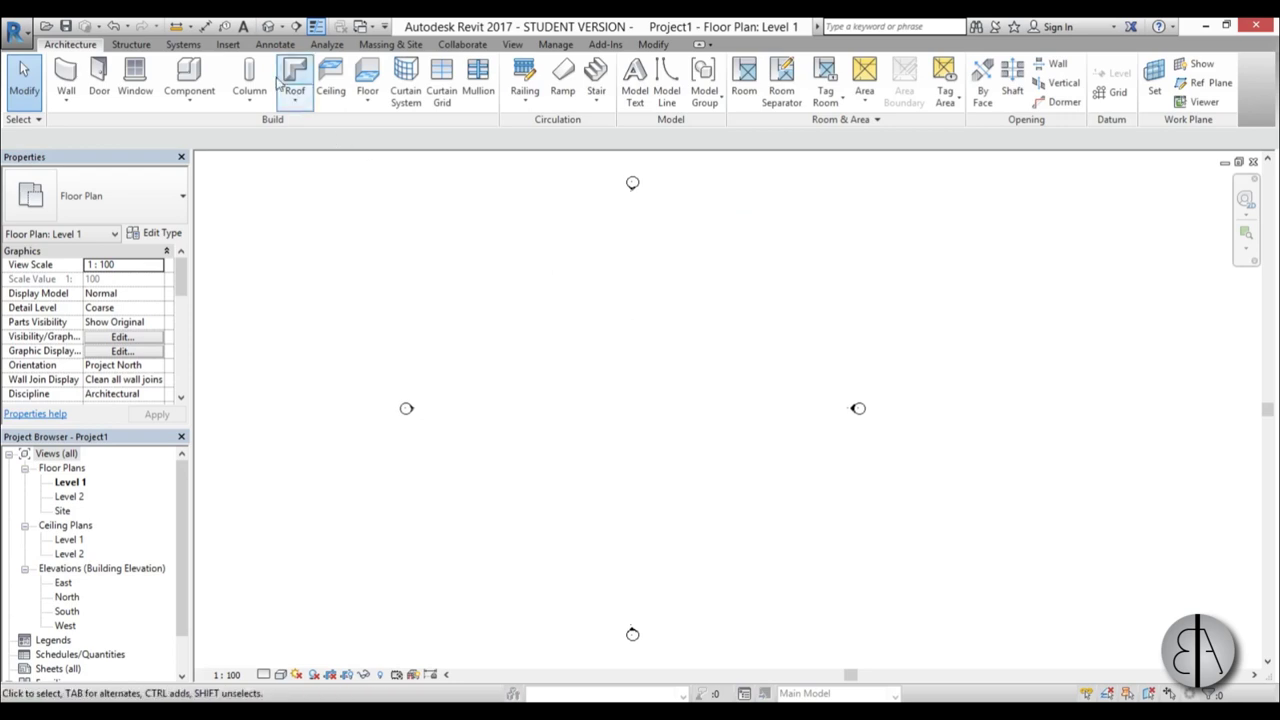
left_click(228, 45)
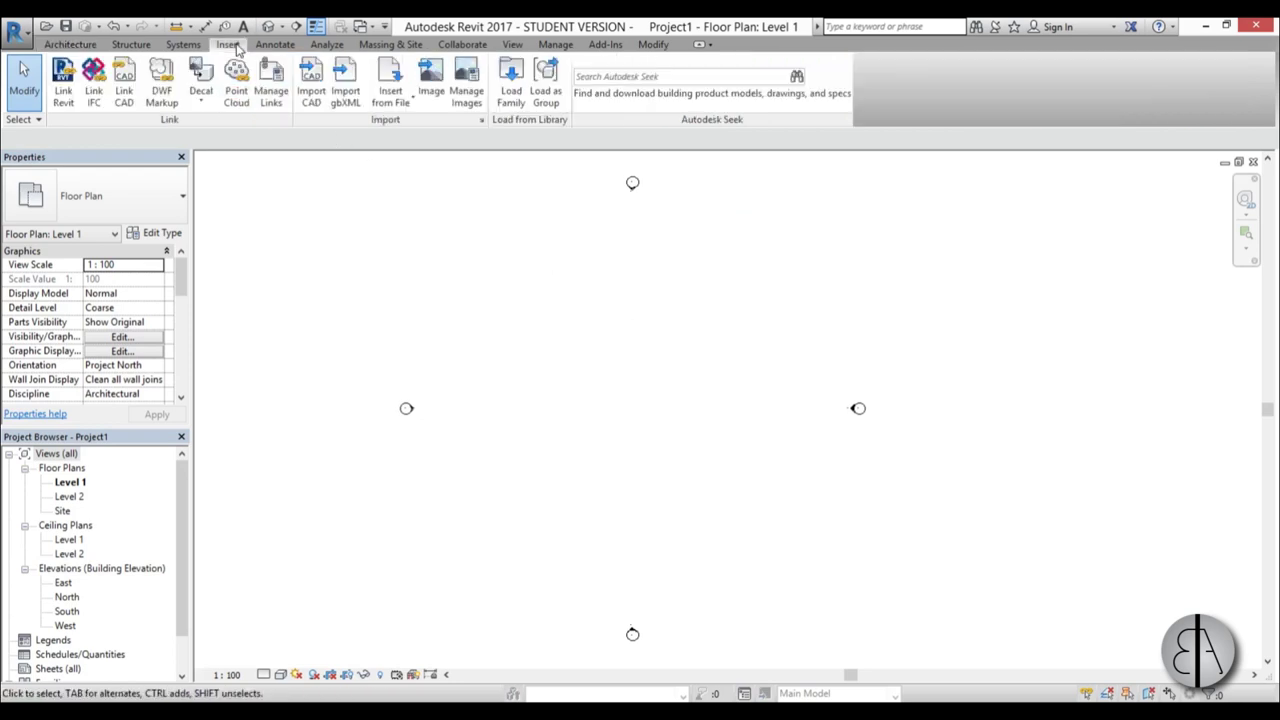
left_click(427, 104)
left_click(194, 392)
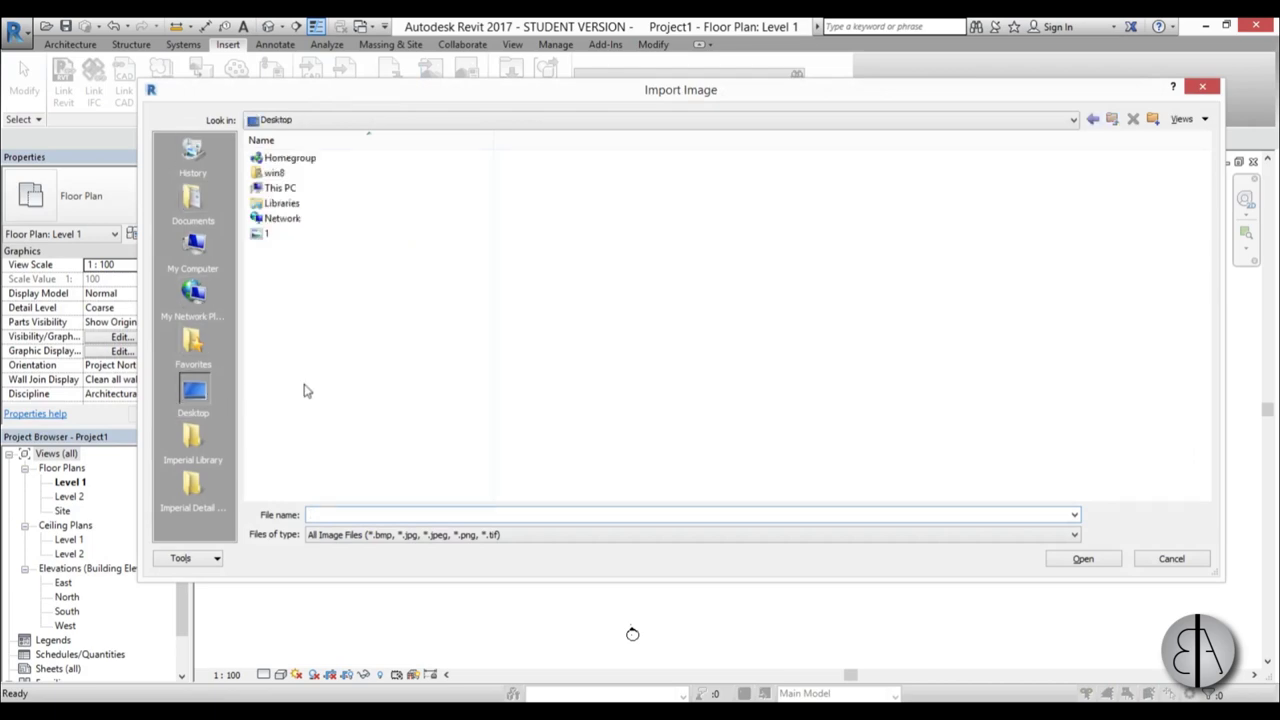
double_click(268, 233)
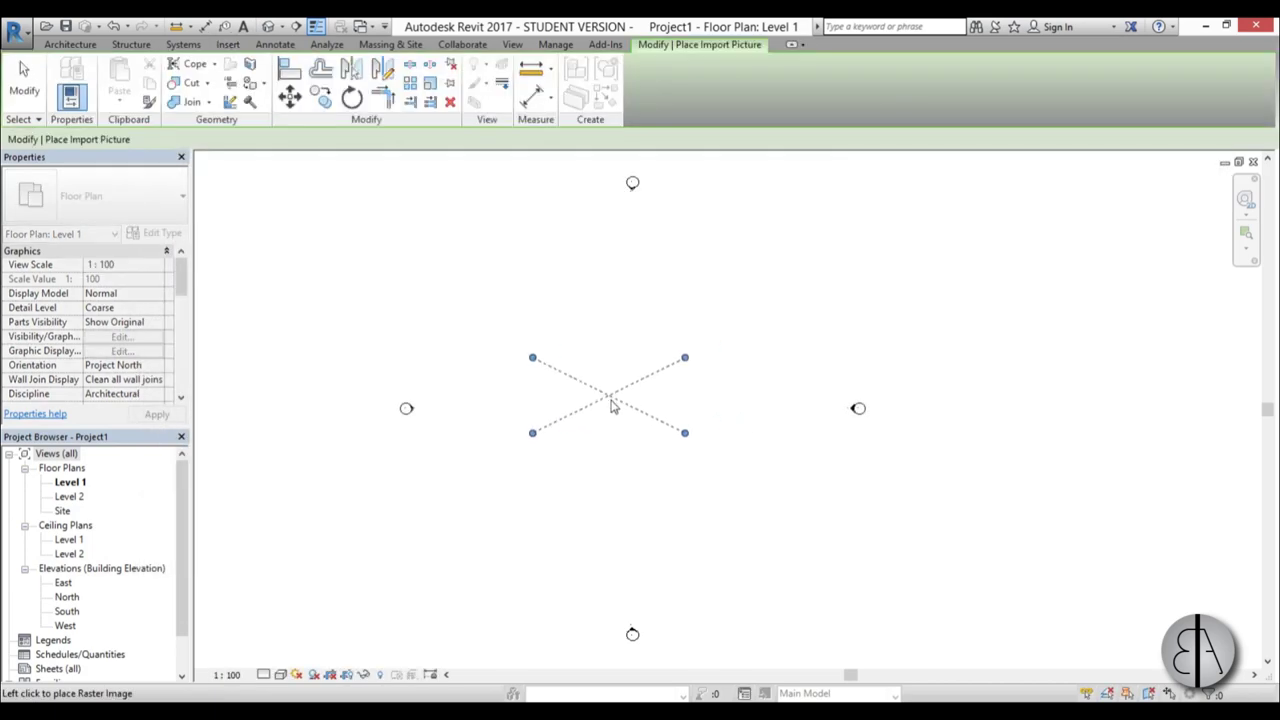
left_click(634, 400)
scroll(628, 422, "up", 6)
key("Escape")
scroll(618, 428, "down", 1)
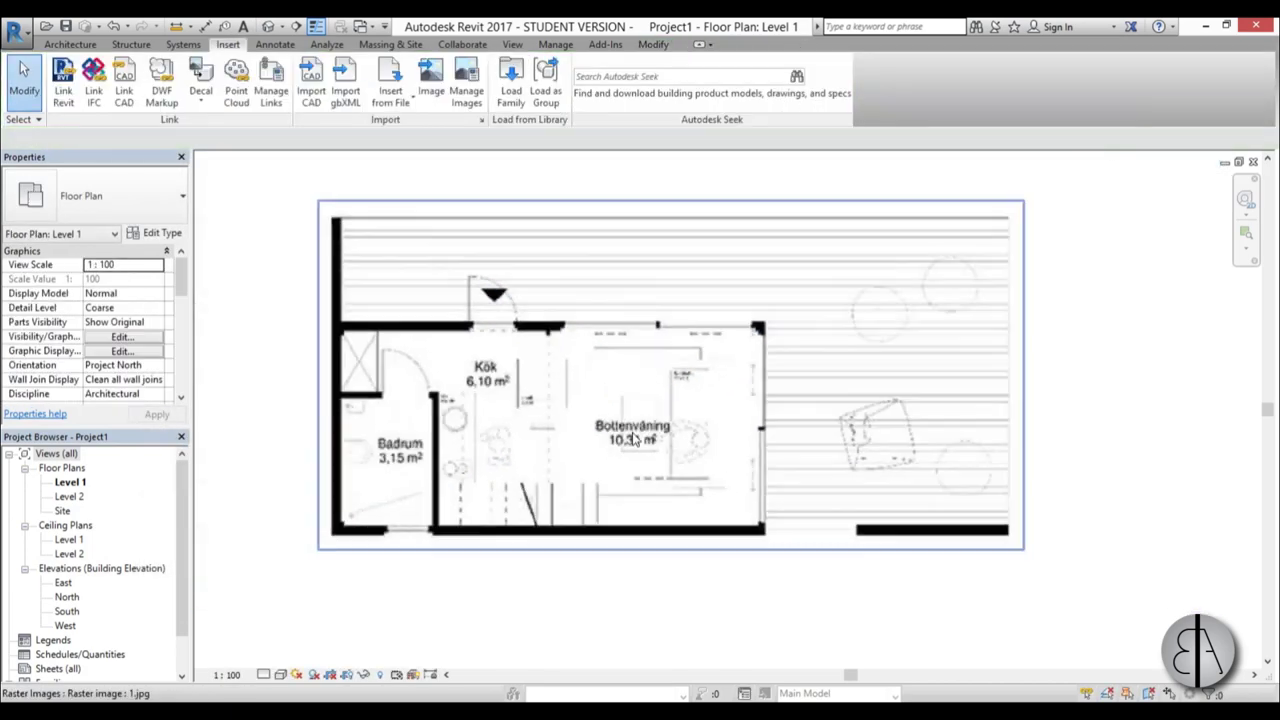
Examine the imported plan's room layout and the area labels, especially the Badrum label.
middle_click_drag(512, 421, 519, 446)
scroll(519, 445, "up", 2)
scroll(606, 366, "down", 2)
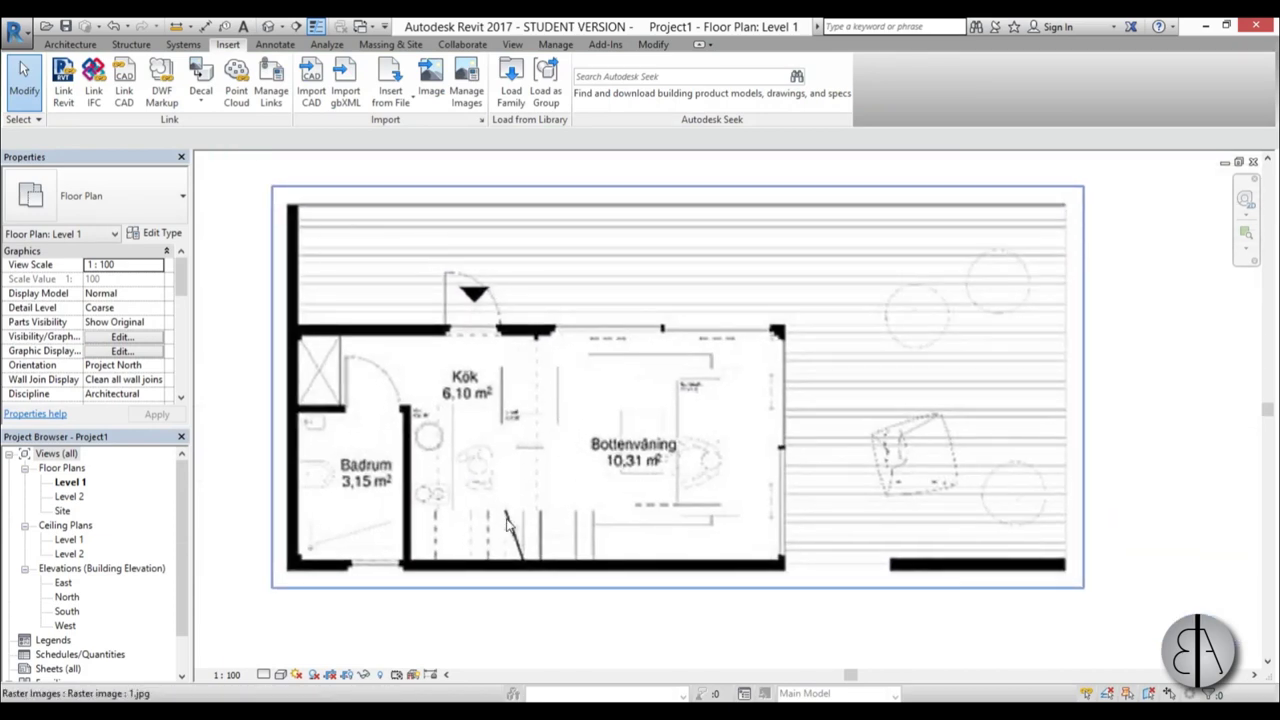
scroll(338, 549, "up", 4)
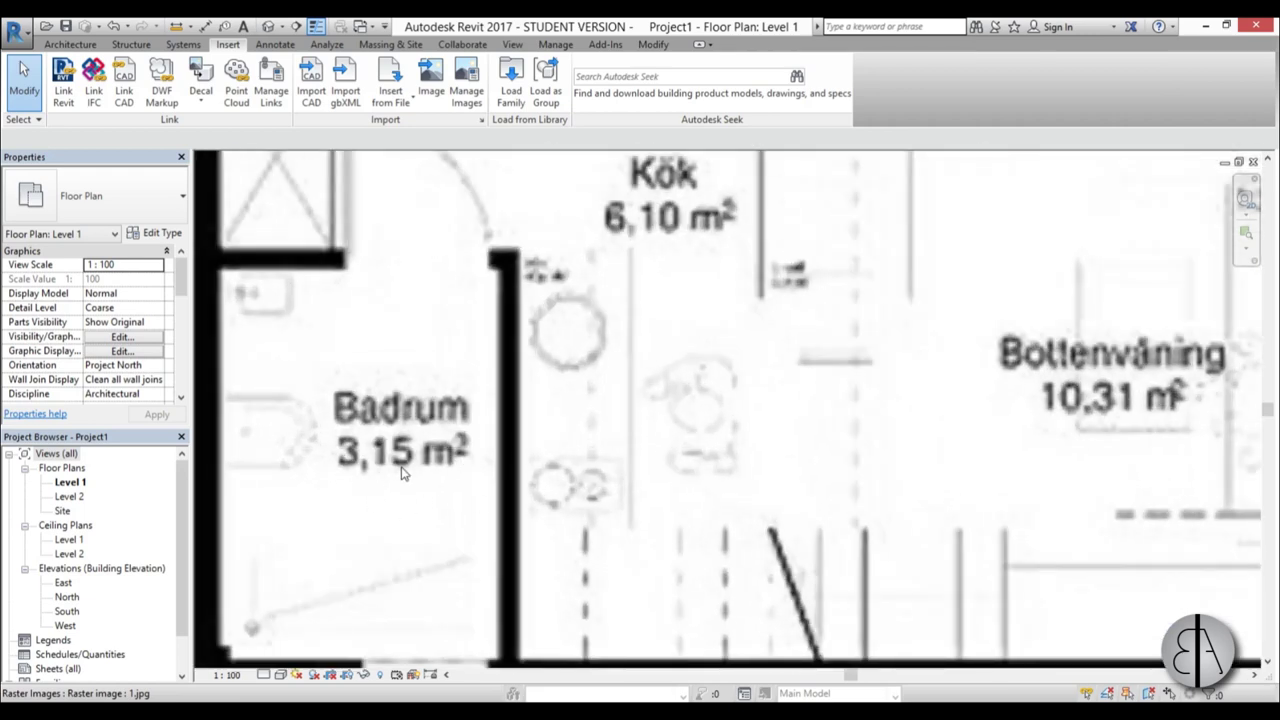
scroll(410, 495, "down", 4)
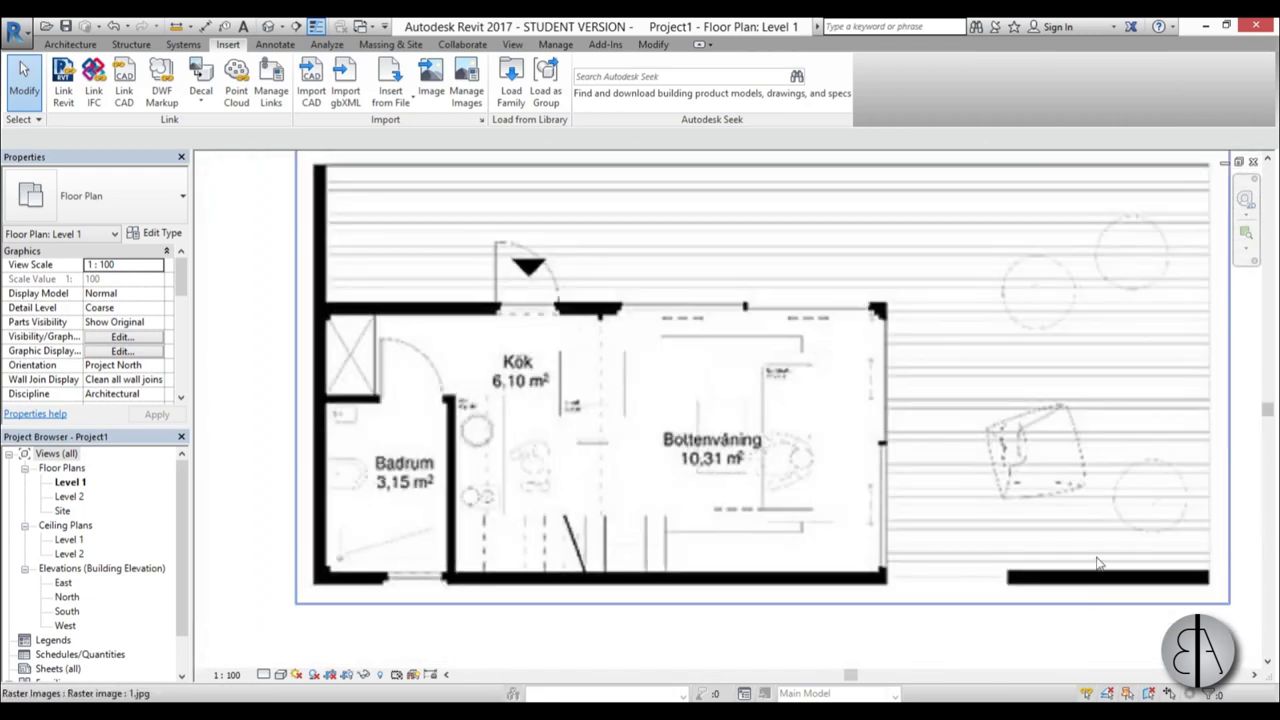
middle_click_drag(391, 511, 428, 511)
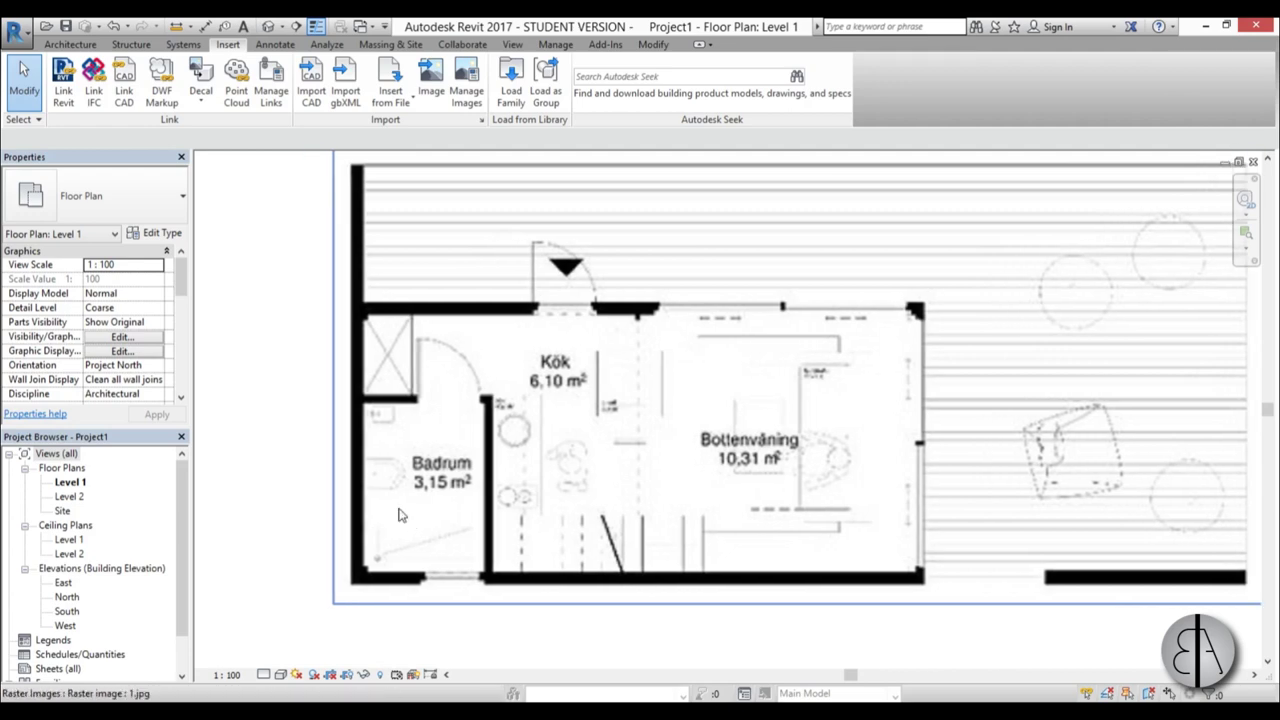
Scale the floor plan image down to about 10.97 m wide with its proportions locked.
scroll(457, 487, "down", 6)
scroll(478, 504, "up", 2)
left_click(538, 453)
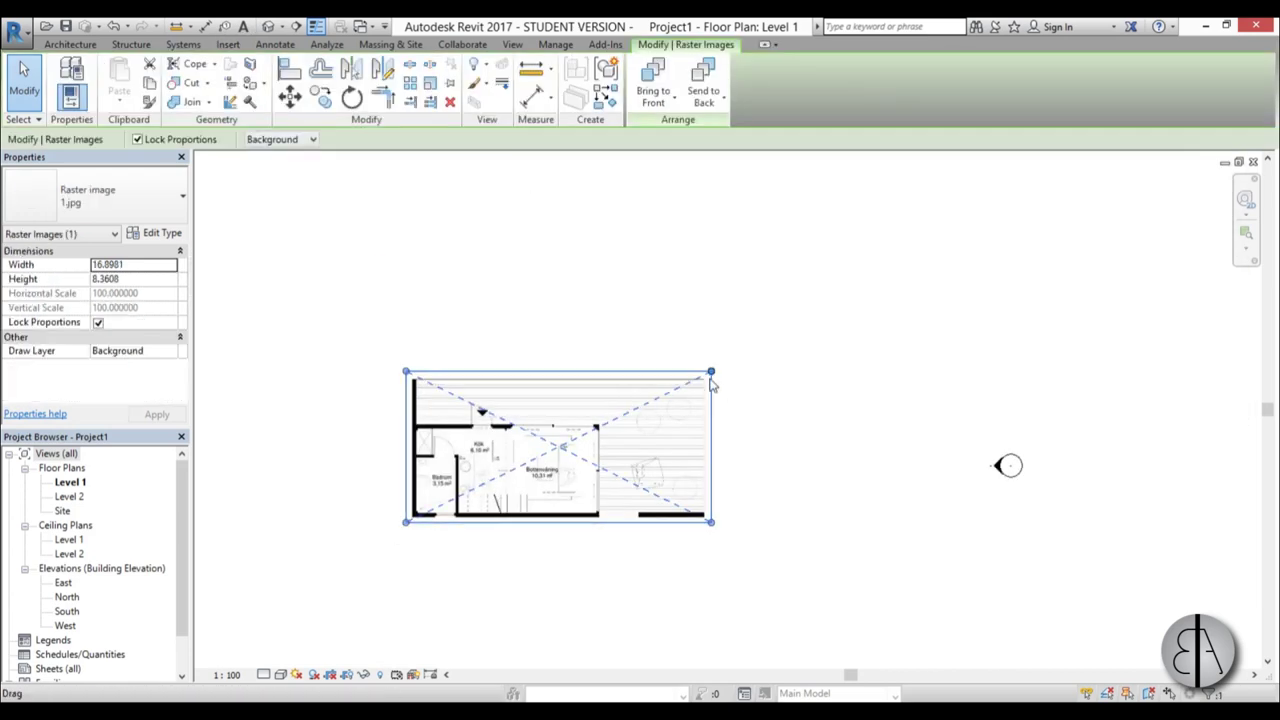
left_click(711, 373)
left_click(683, 377)
left_click_drag(715, 379, 604, 426)
scroll(575, 455, "down", 3)
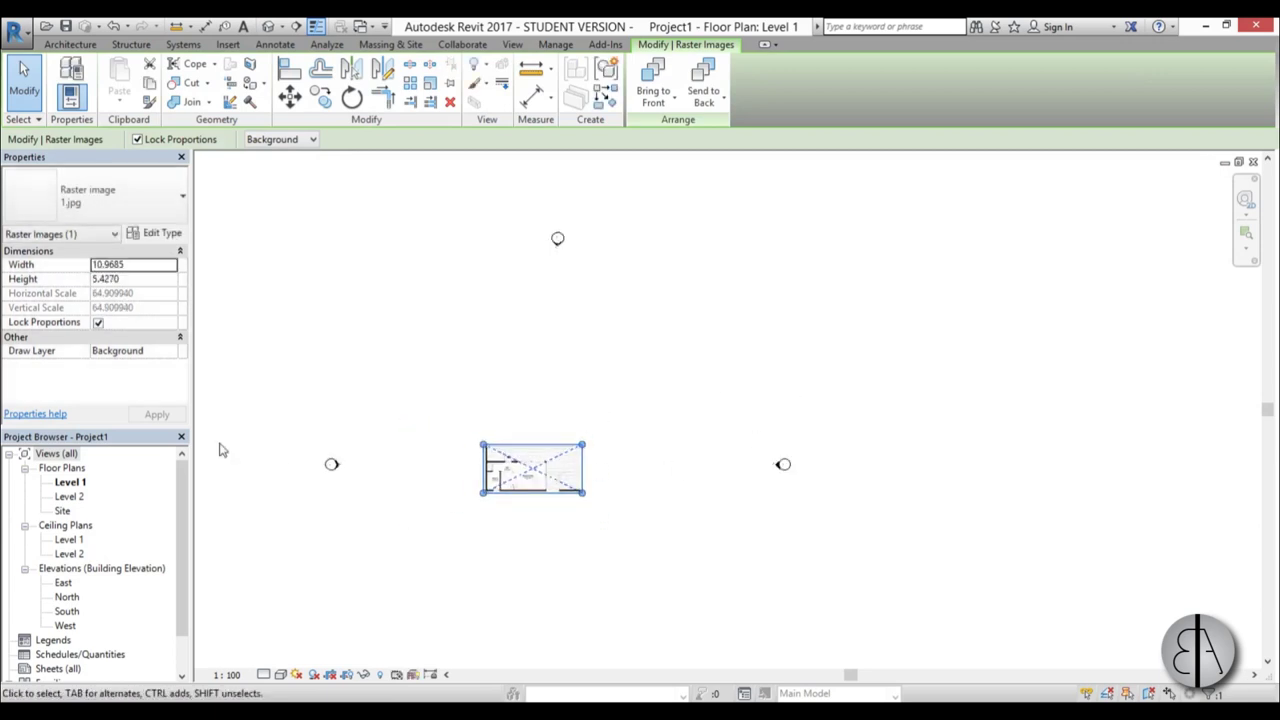
scroll(550, 410, "up", 6)
middle_click_drag(556, 403, 657, 400)
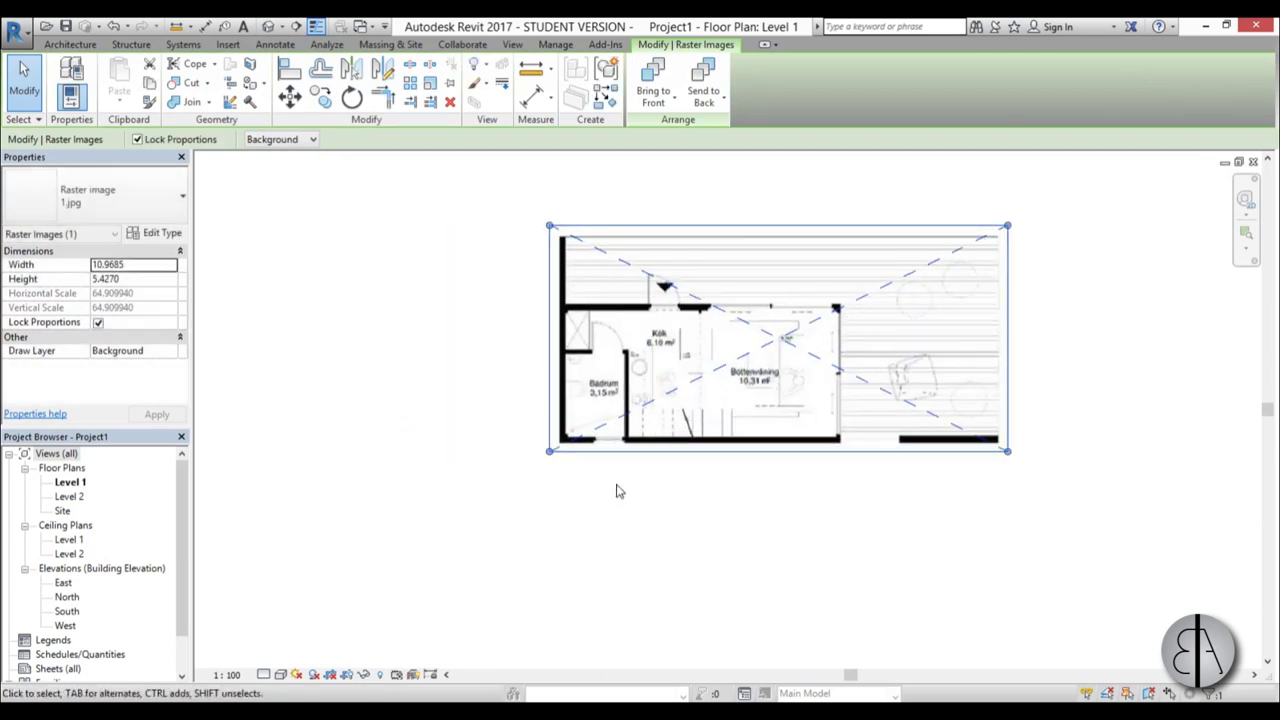
middle_click_drag(618, 484, 592, 514)
scroll(594, 403, "up", 3)
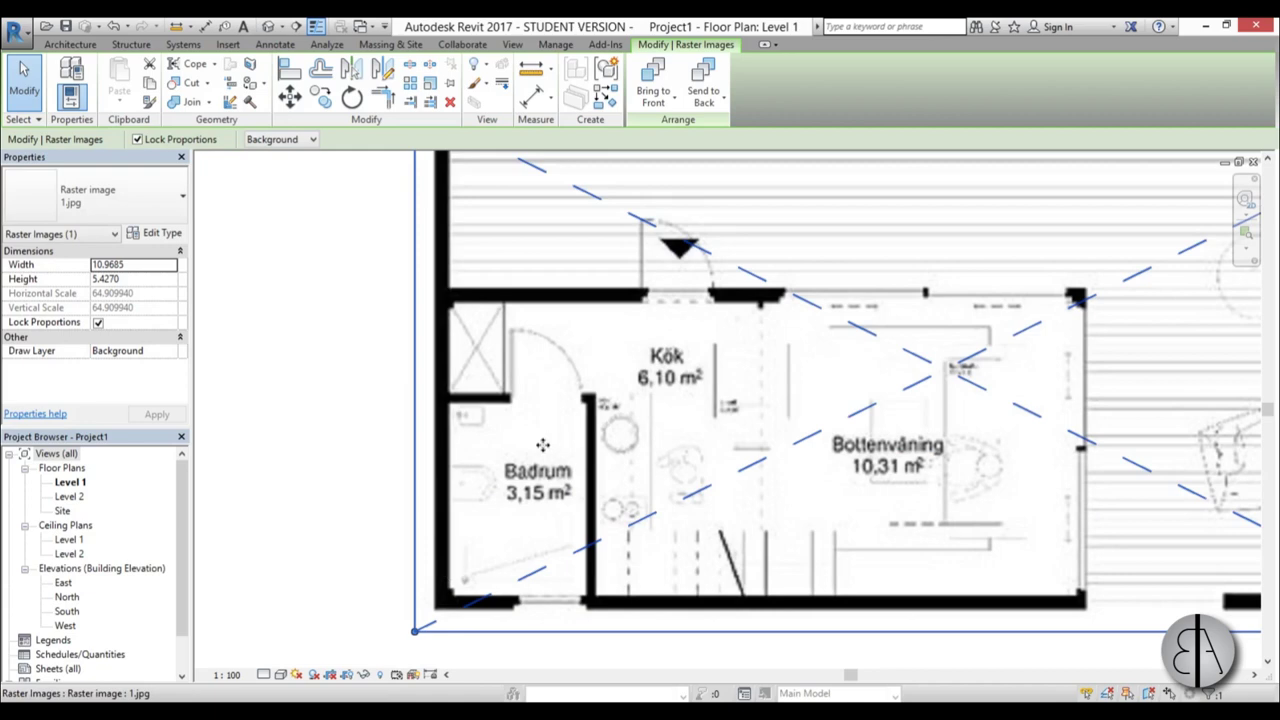
key("Escape")
Draw a rectangle of Generic - 200mm walls around the Badrum room on the plan image.
left_click(70, 44)
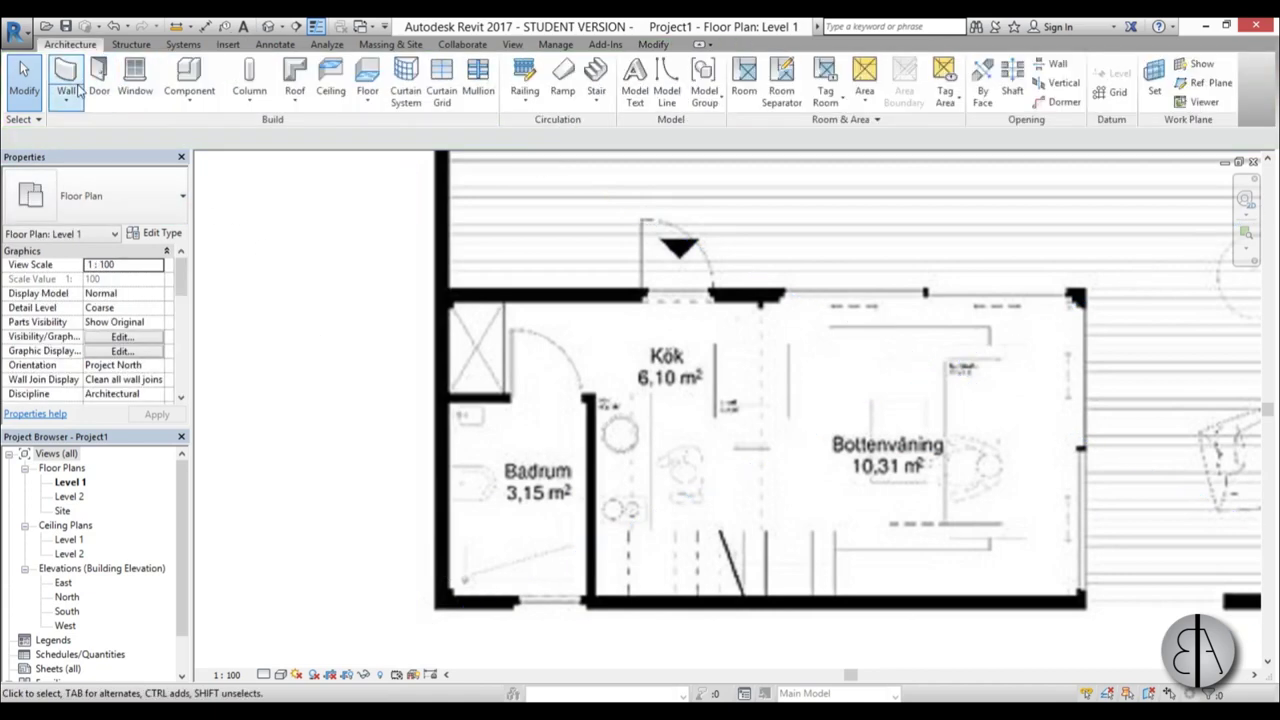
key("w")
key("a")
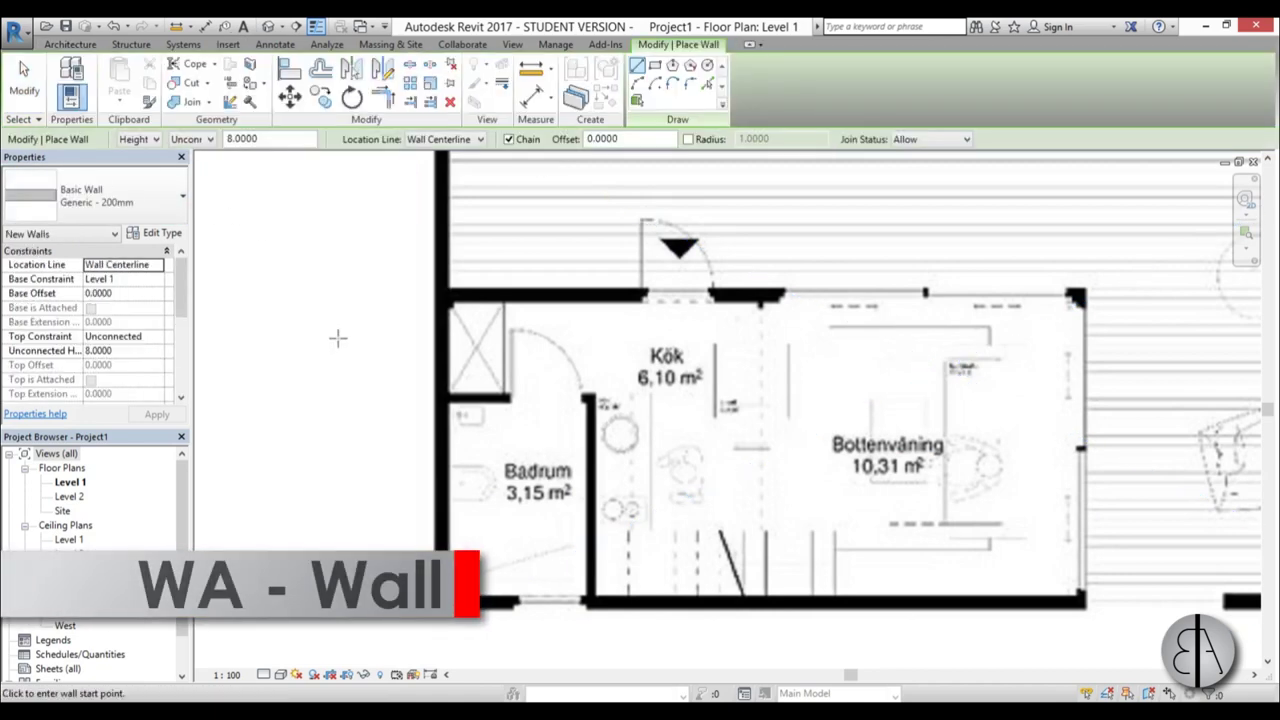
left_click(655, 66)
scroll(510, 560, "up", 3)
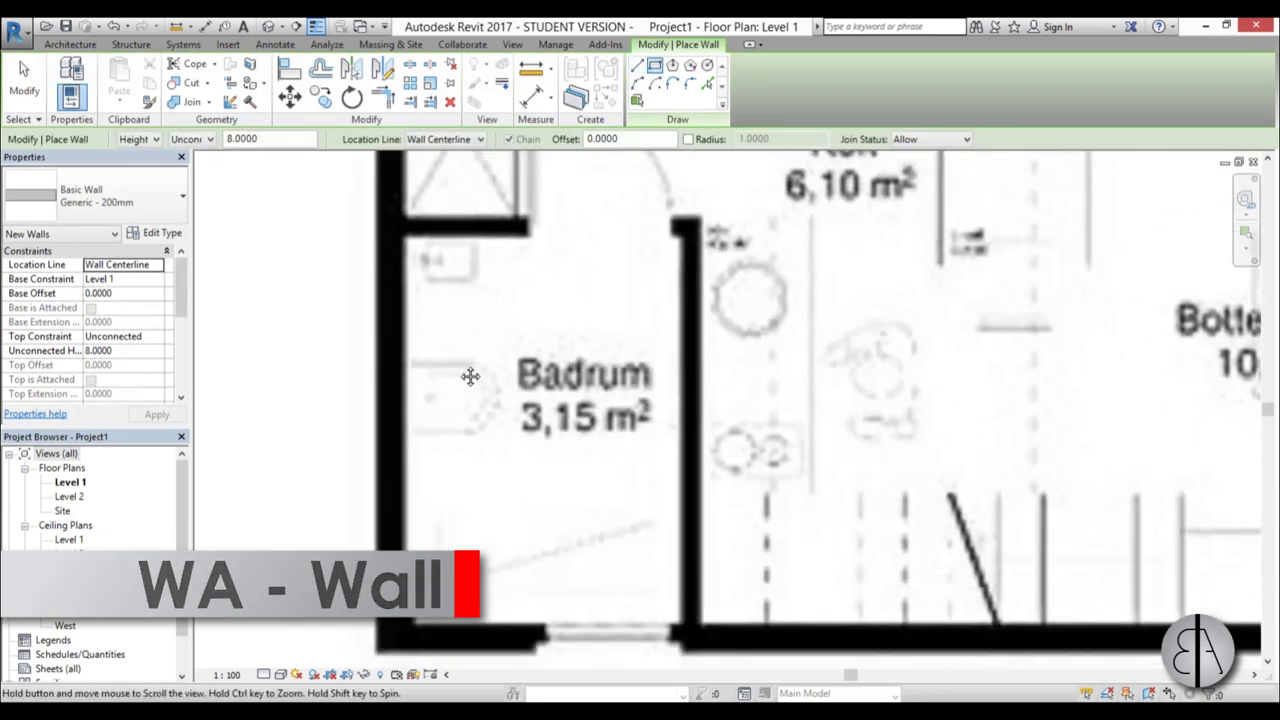
left_click(381, 183)
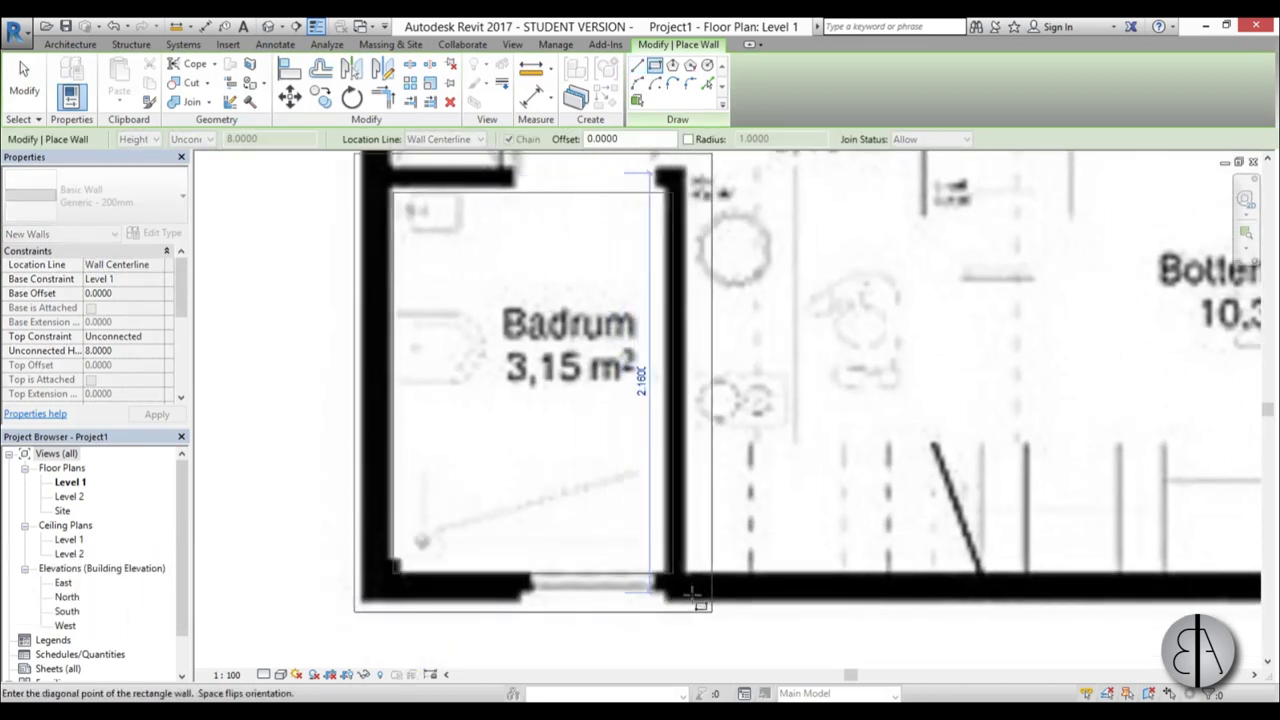
left_click(692, 590)
key("Escape")
scroll(518, 460, "down", 1)
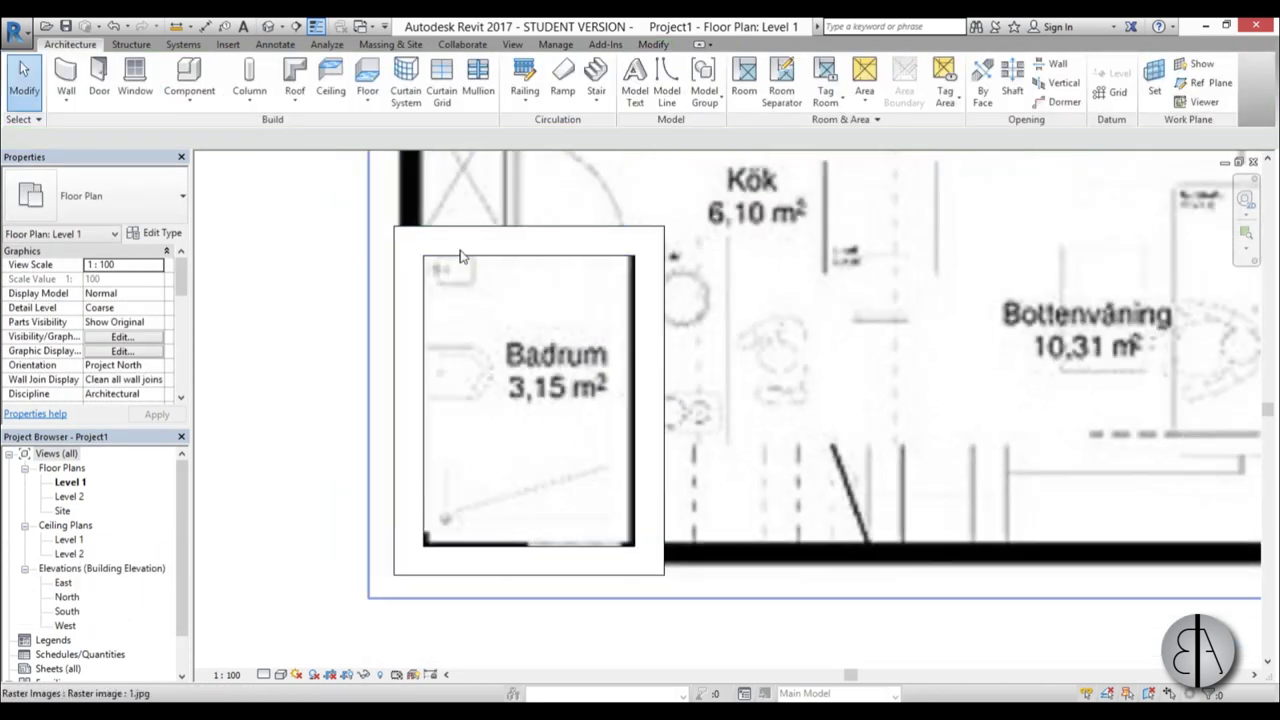
Shift the upper and left Badrum walls outward so their inner faces follow the room outline in the image.
left_click(455, 241)
left_click_drag(455, 241, 419, 287)
scroll(427, 279, "up", 3)
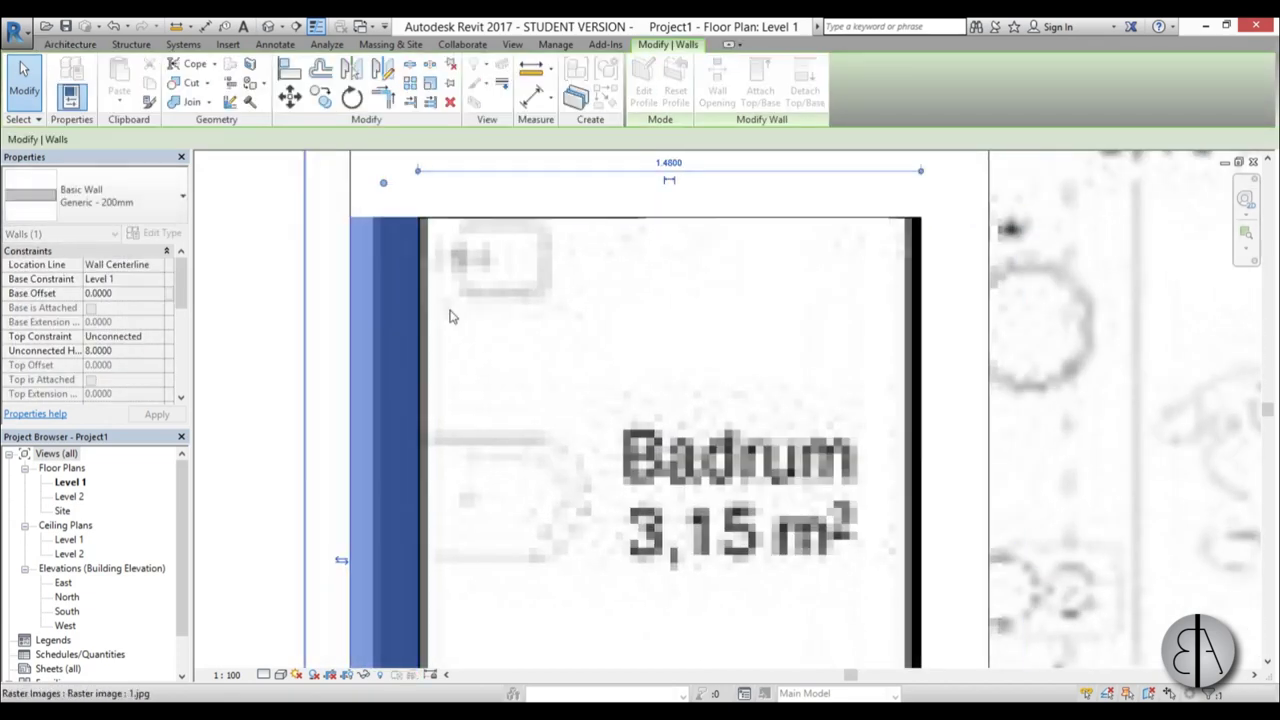
scroll(503, 347, "down", 3)
middle_click_drag(534, 399, 494, 380)
left_click(338, 411)
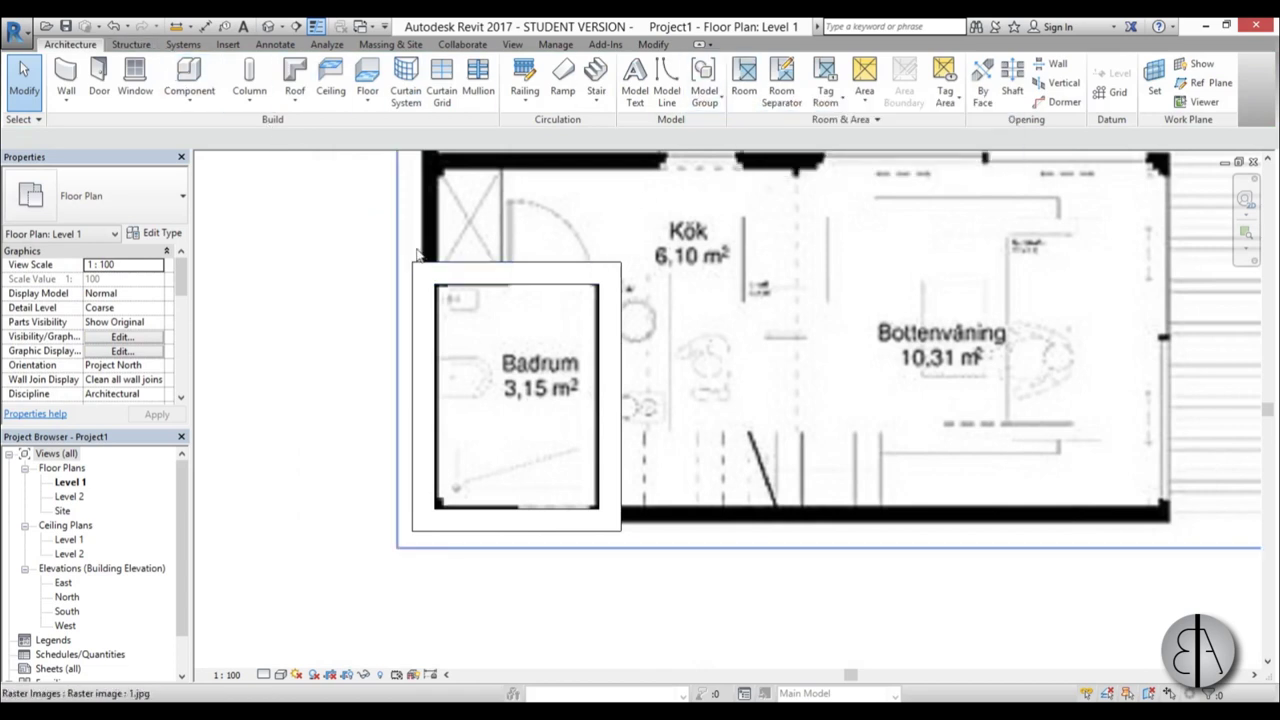
Place a room inside the Badrum walls and select it to check its area against the plan label.
key("r")
key("m")
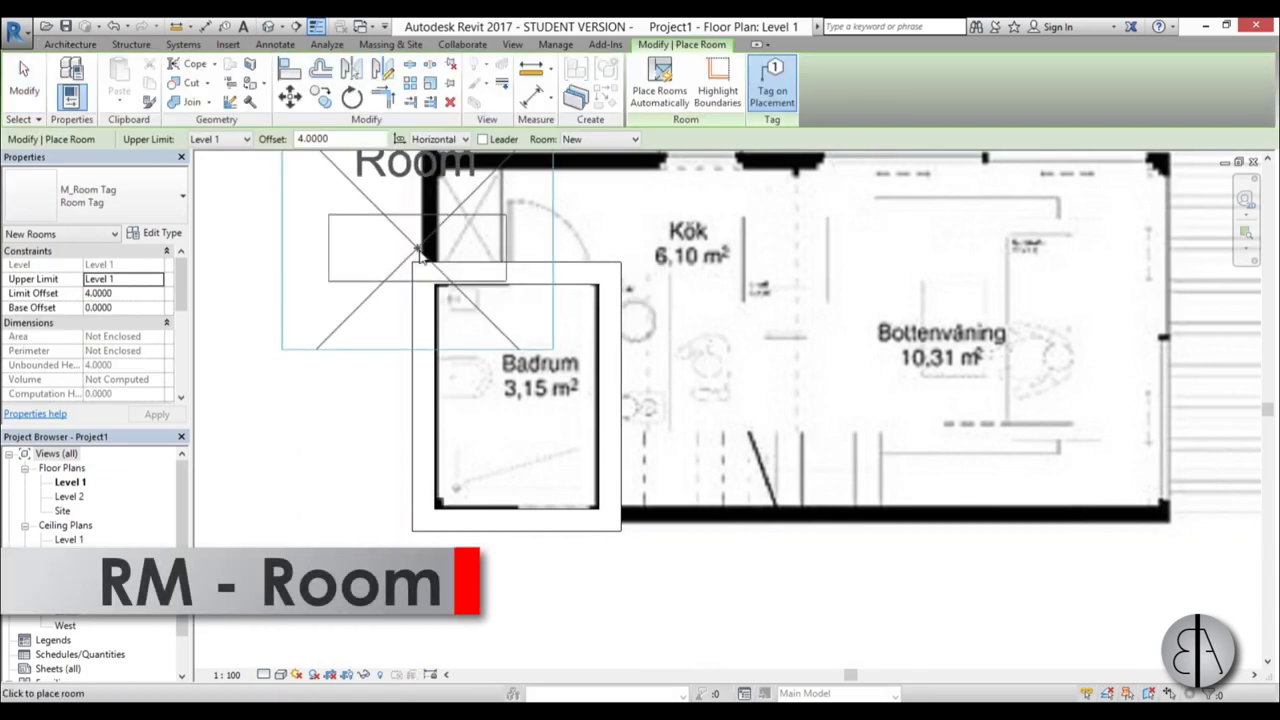
left_click(516, 412)
key("Escape")
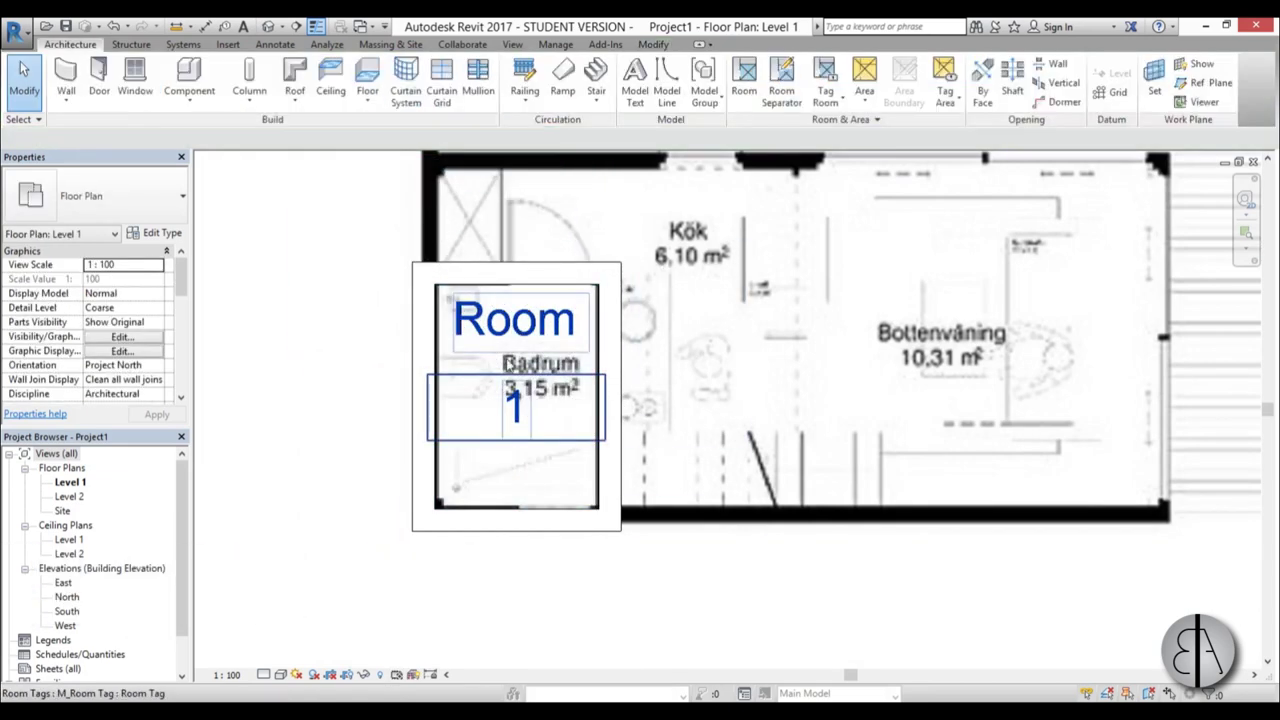
left_click(460, 470)
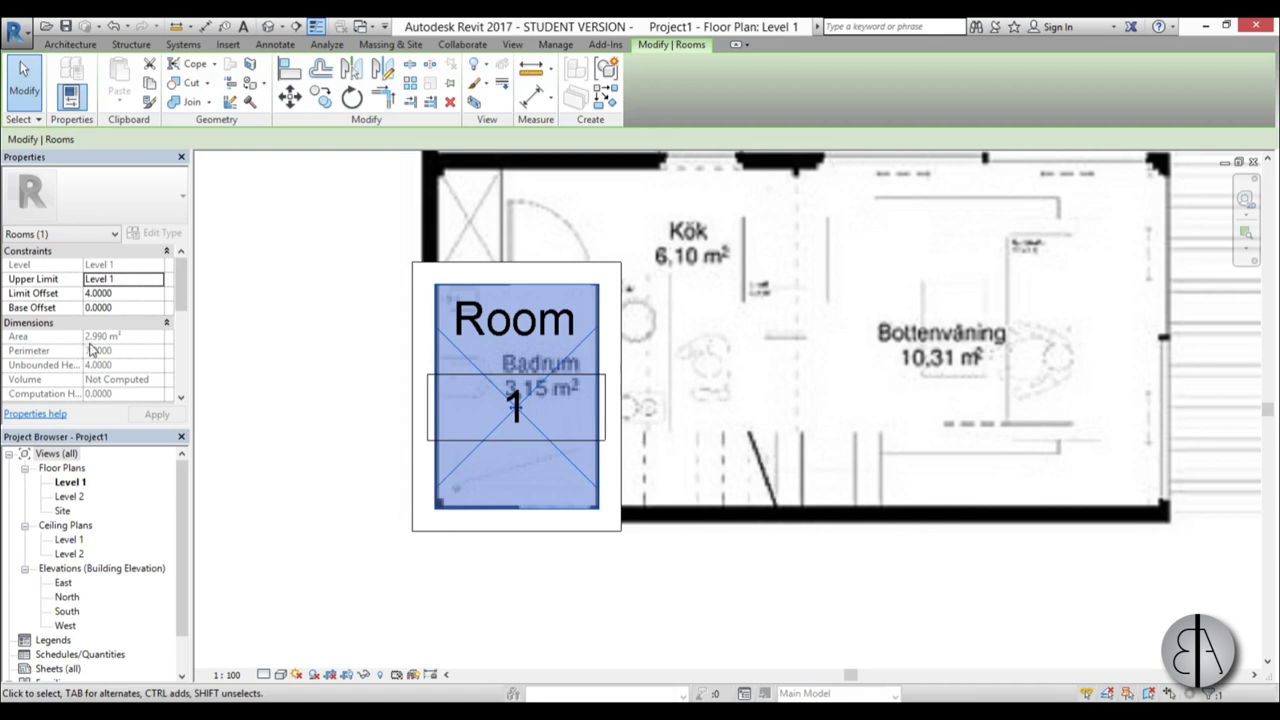
Enlarge the floor plan image to about 11.59 m wide with its proportions locked.
scroll(435, 427, "up", 5)
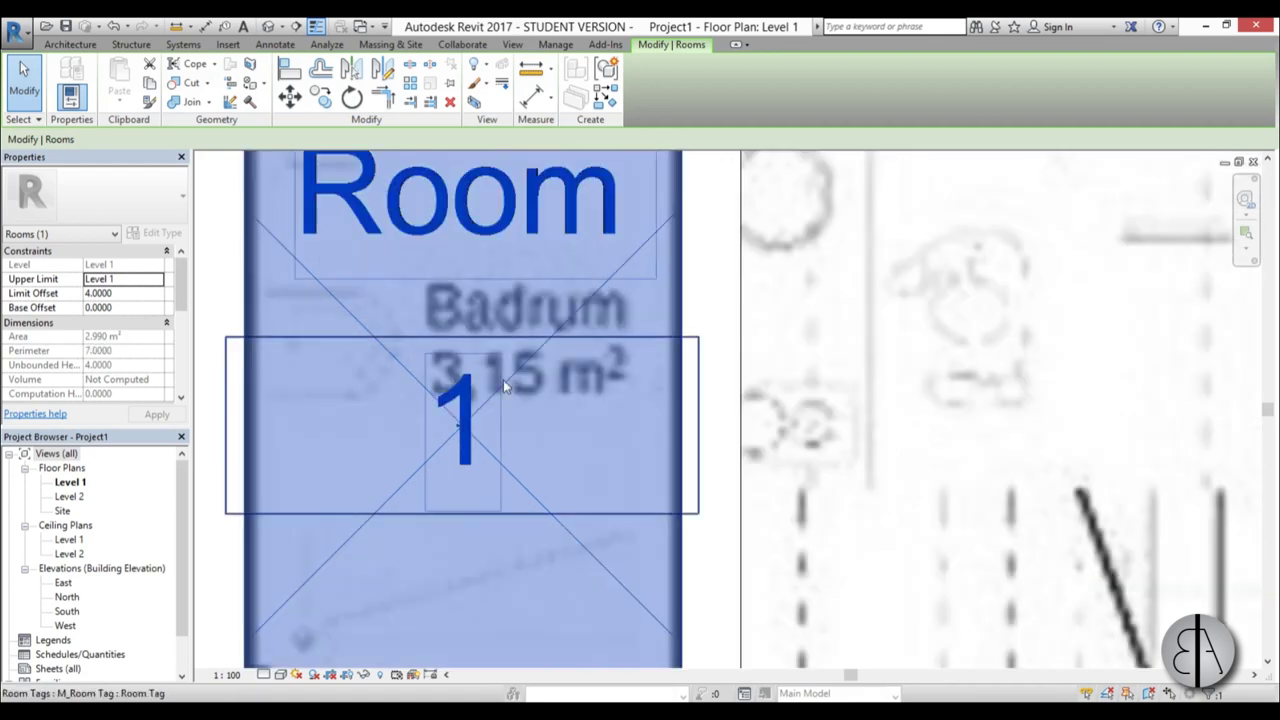
scroll(460, 460, "down", 6)
scroll(424, 446, "down", 3)
key("Escape")
left_click(713, 369)
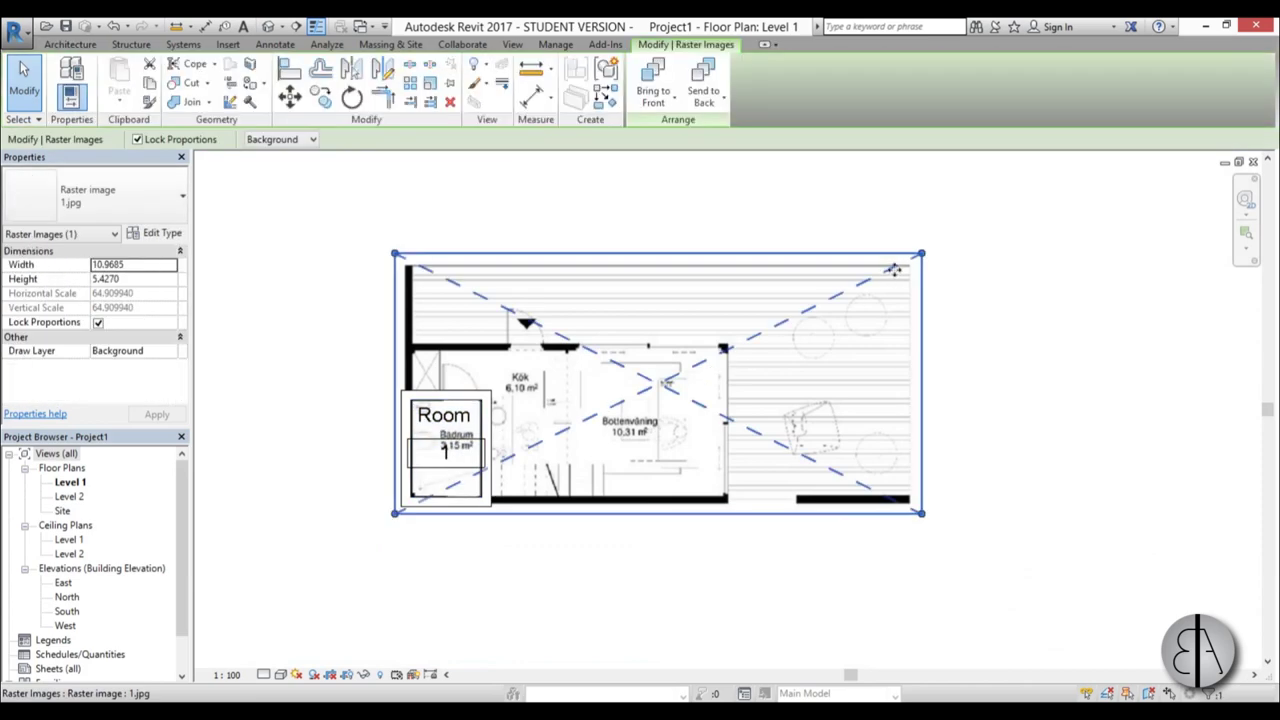
left_click_drag(922, 258, 946, 234)
scroll(463, 355, "up", 4)
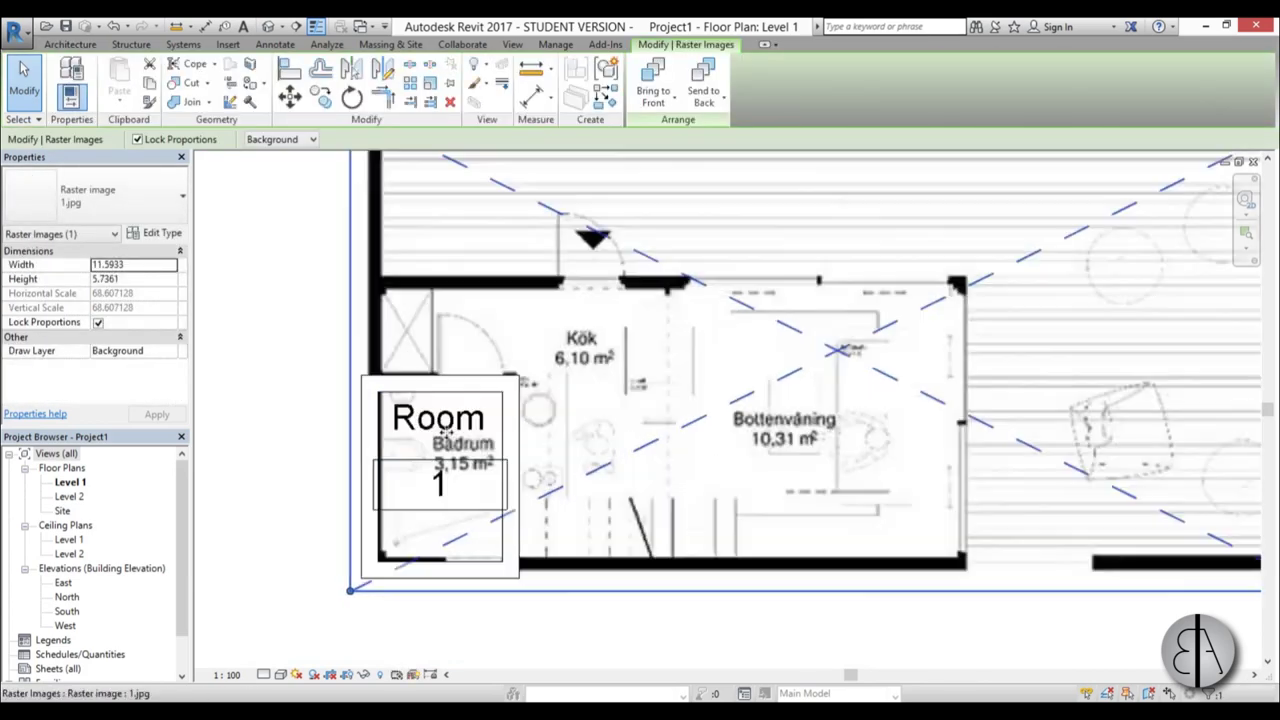
Realign the four Badrum walls with the enlarged room outline and select the room to compare its area with the plan label.
key("Escape")
left_click_drag(449, 336, 447, 313)
left_click_drag(568, 387, 592, 382)
left_click(326, 425)
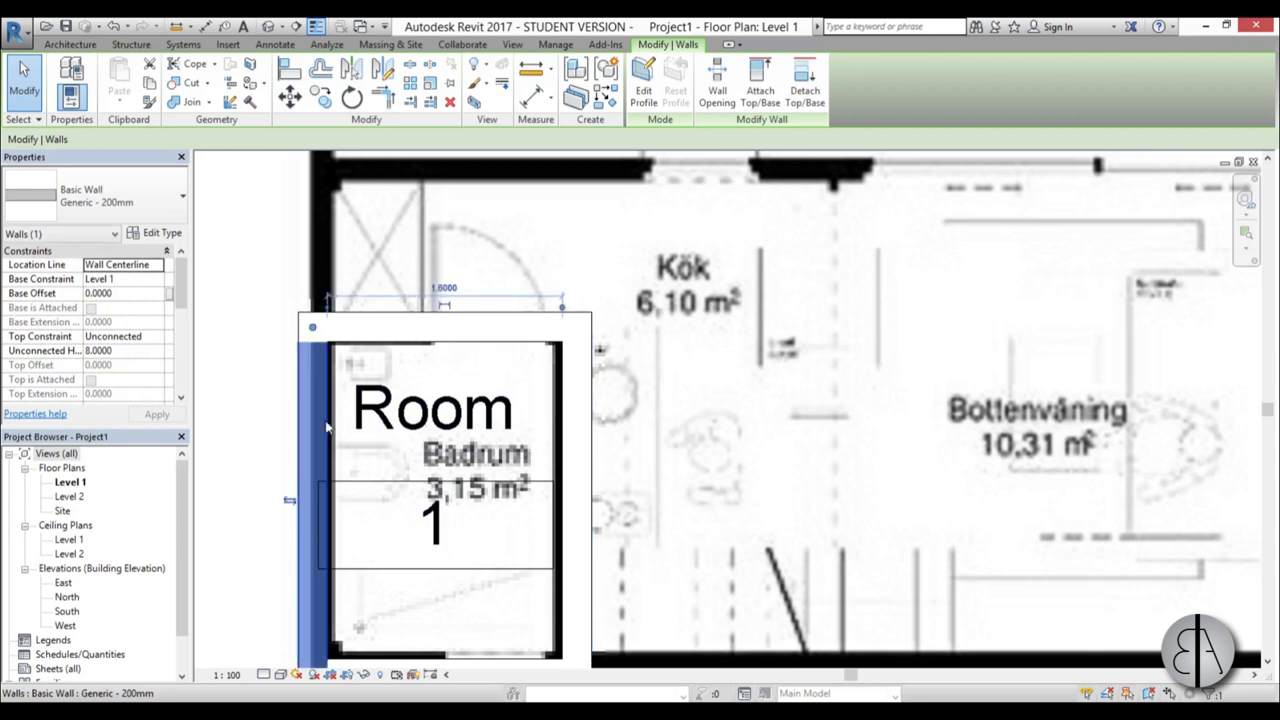
left_click_drag(326, 425, 329, 424)
middle_click_drag(382, 660, 391, 492)
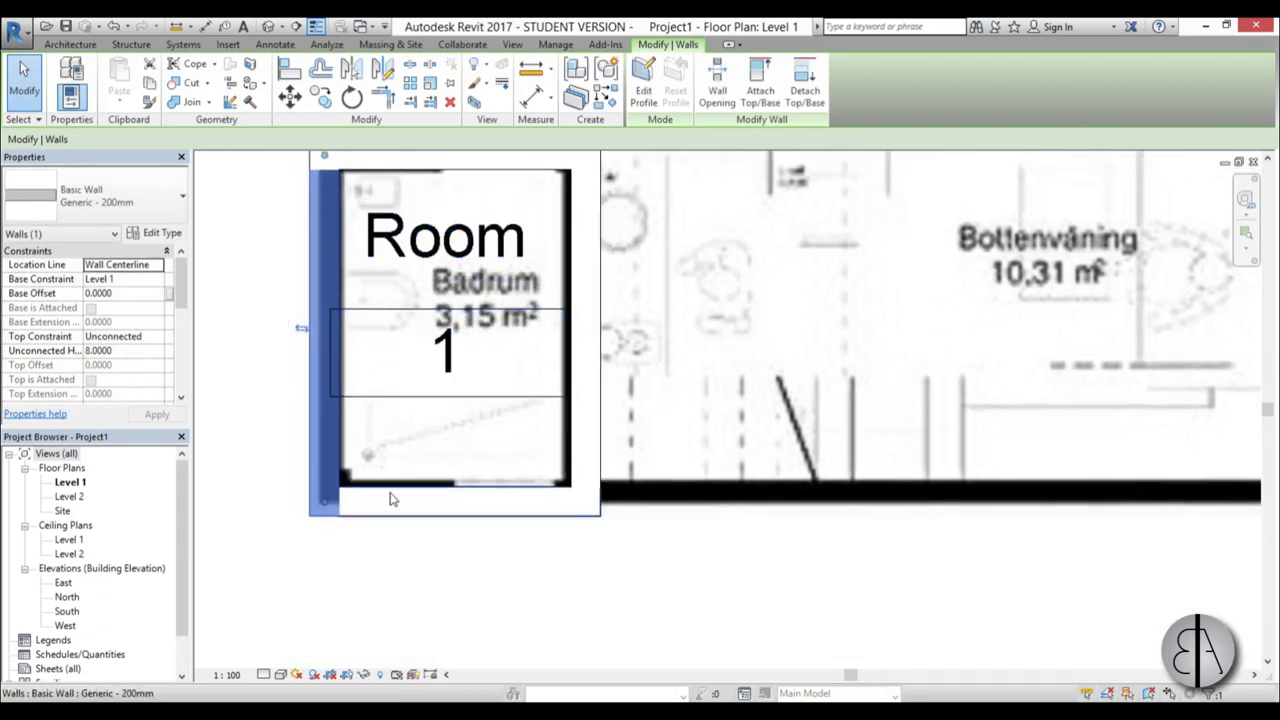
scroll(392, 490, "up", 3)
left_click(393, 493)
scroll(420, 455, "down", 3)
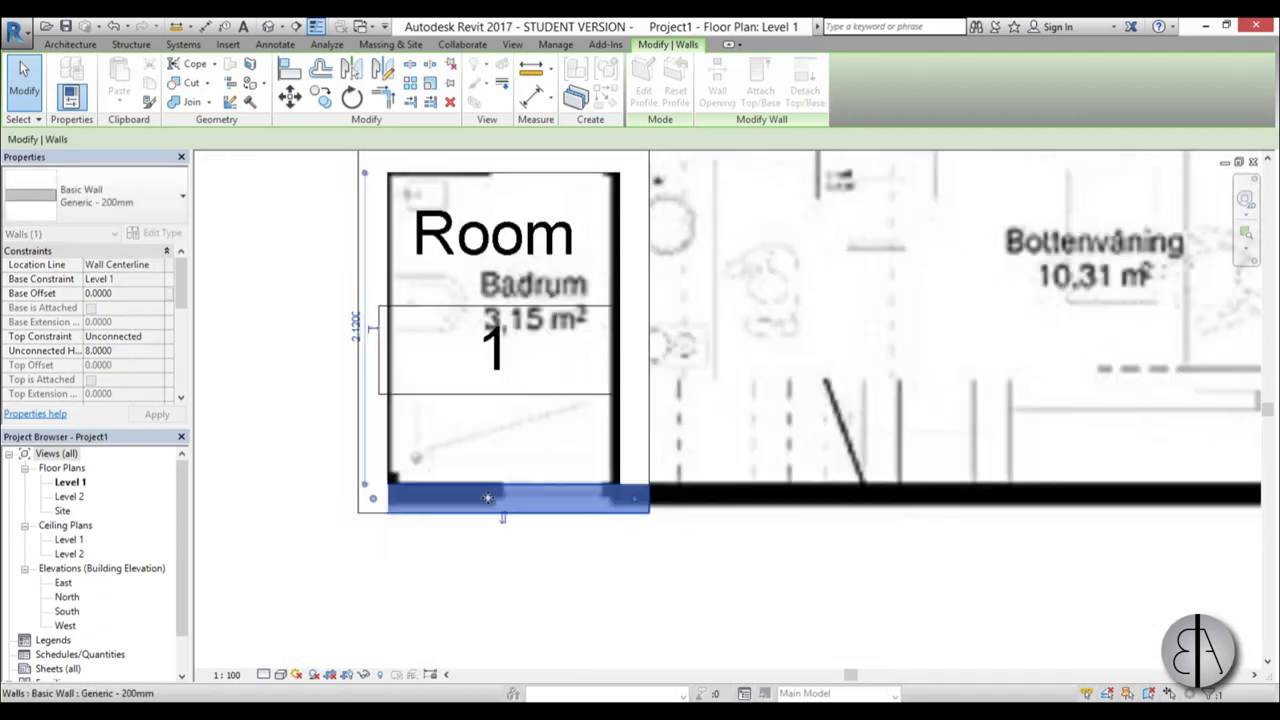
left_click(440, 461)
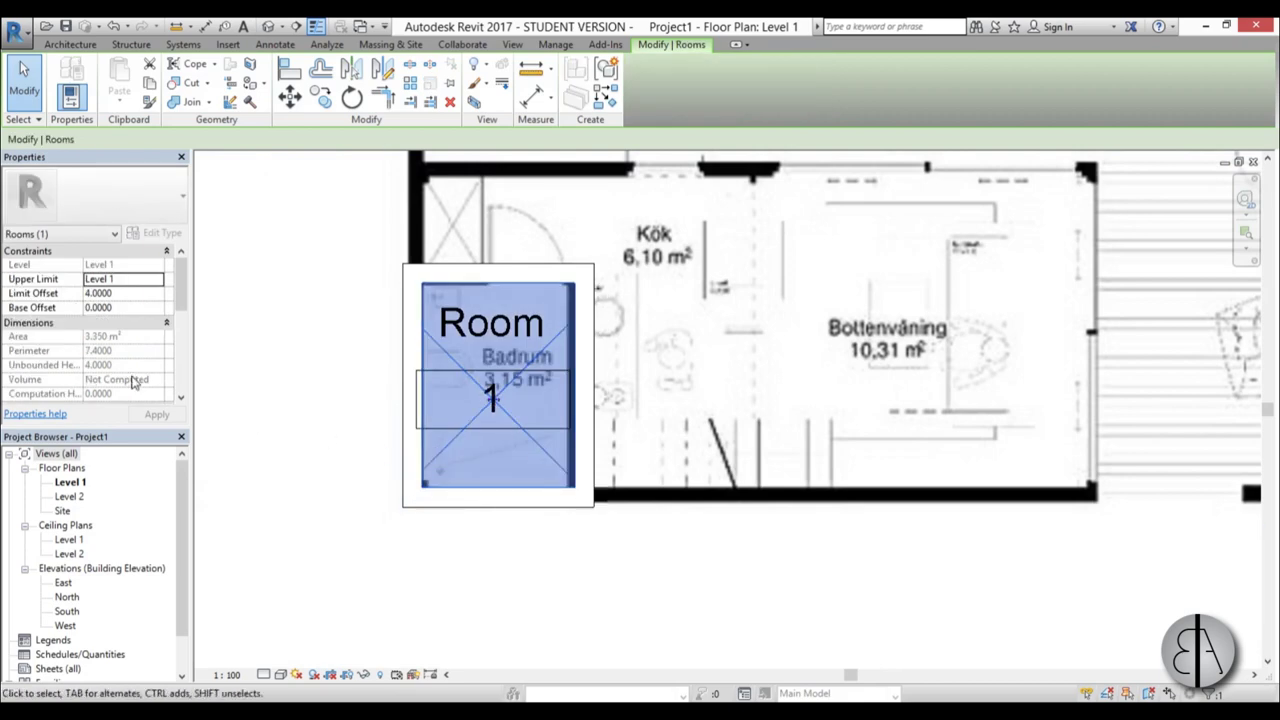
Scale the floor plan image down slightly from its upper-right corner, keeping its proportions locked.
scroll(600, 543, "down", 4)
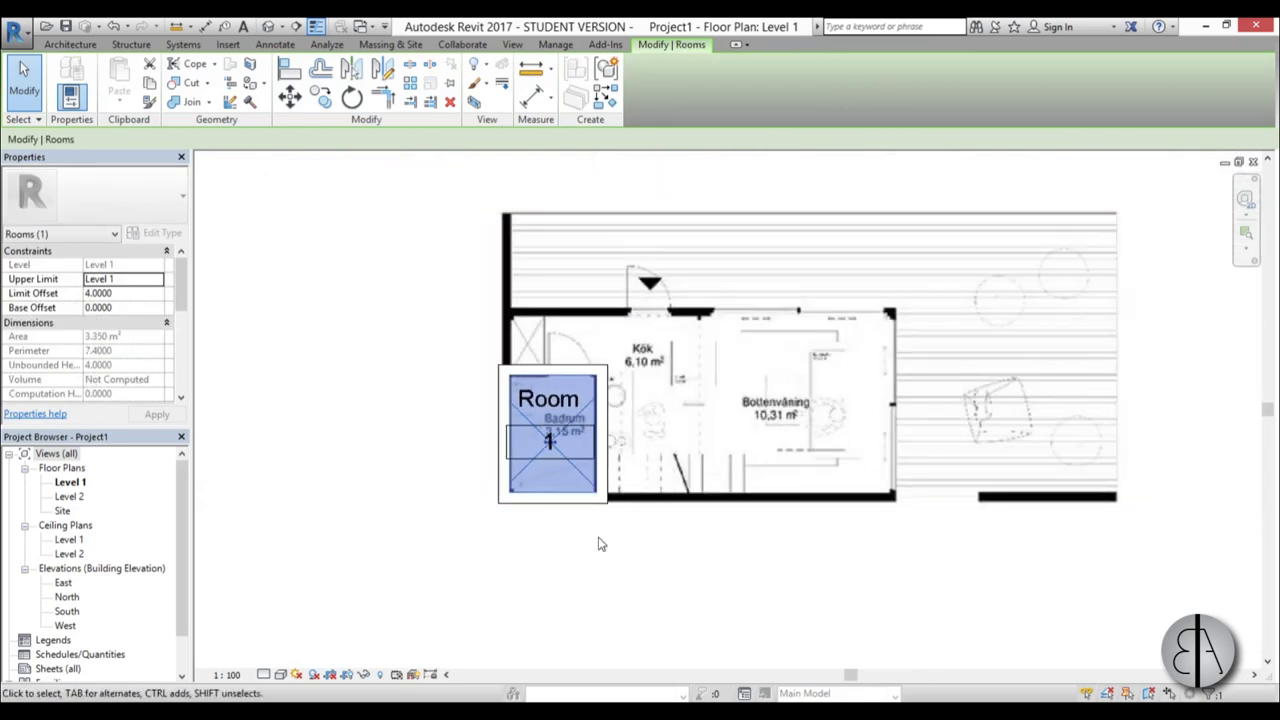
left_click(525, 527)
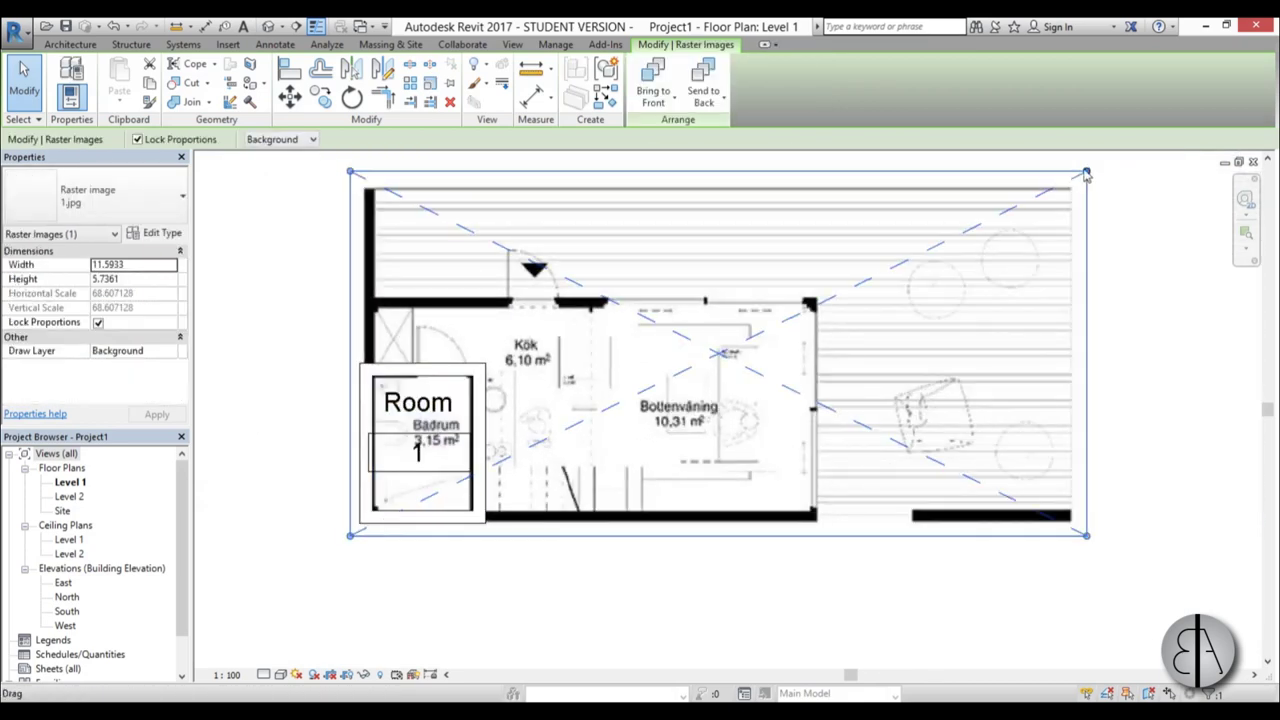
left_click_drag(1077, 176, 1068, 182)
scroll(415, 372, "up", 3)
key("Escape")
Move the upper and right Badrum walls inward to the resized room outline and recheck the room's area.
left_click(422, 354)
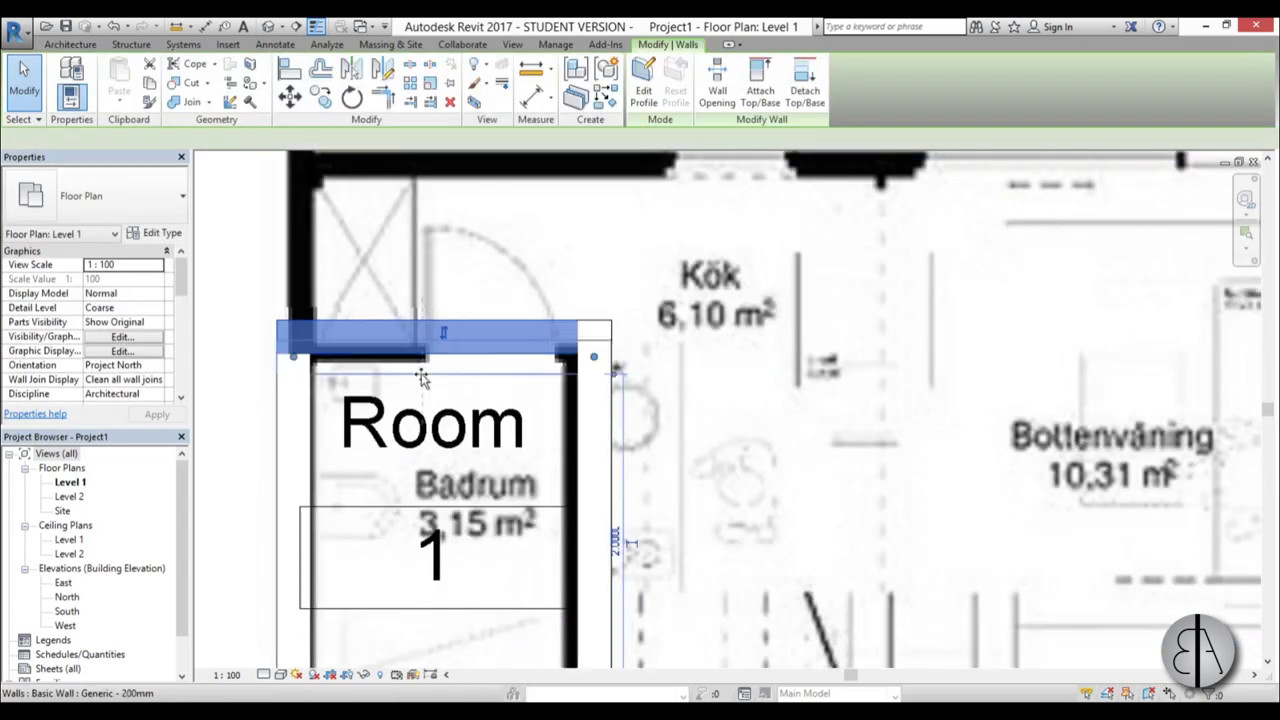
left_click(568, 405)
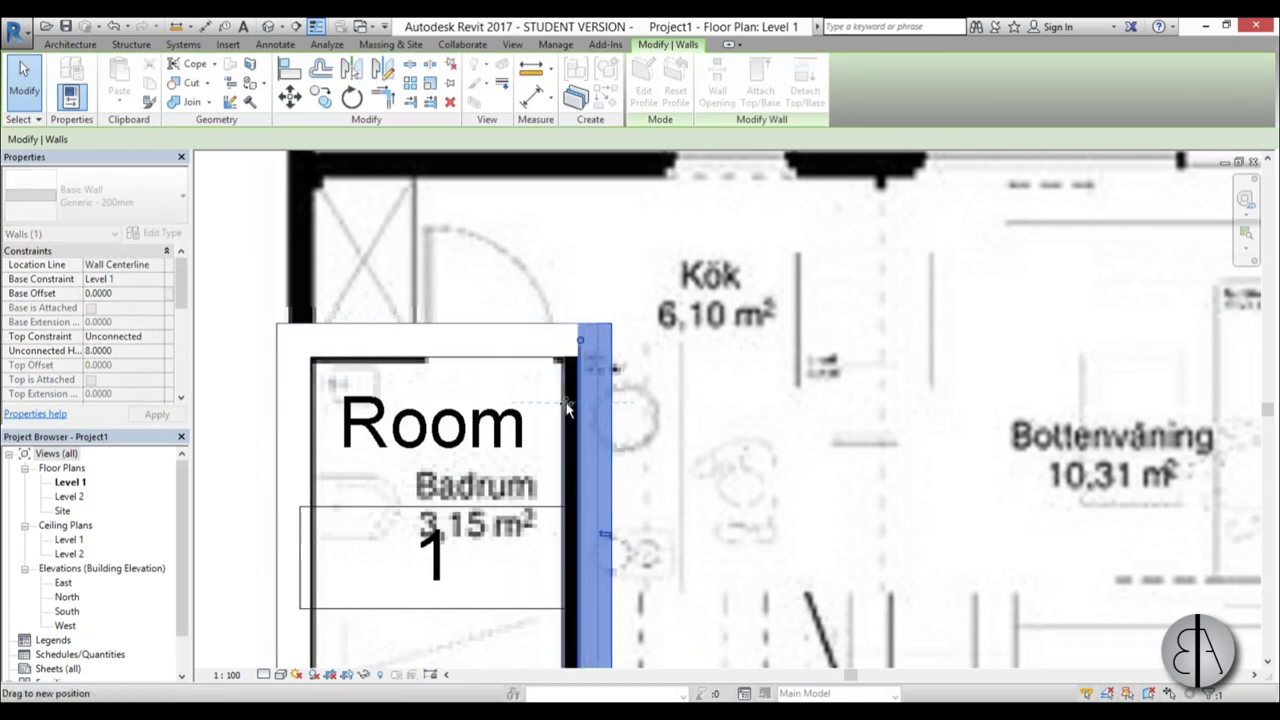
scroll(475, 490, "down", 2)
left_click(477, 495)
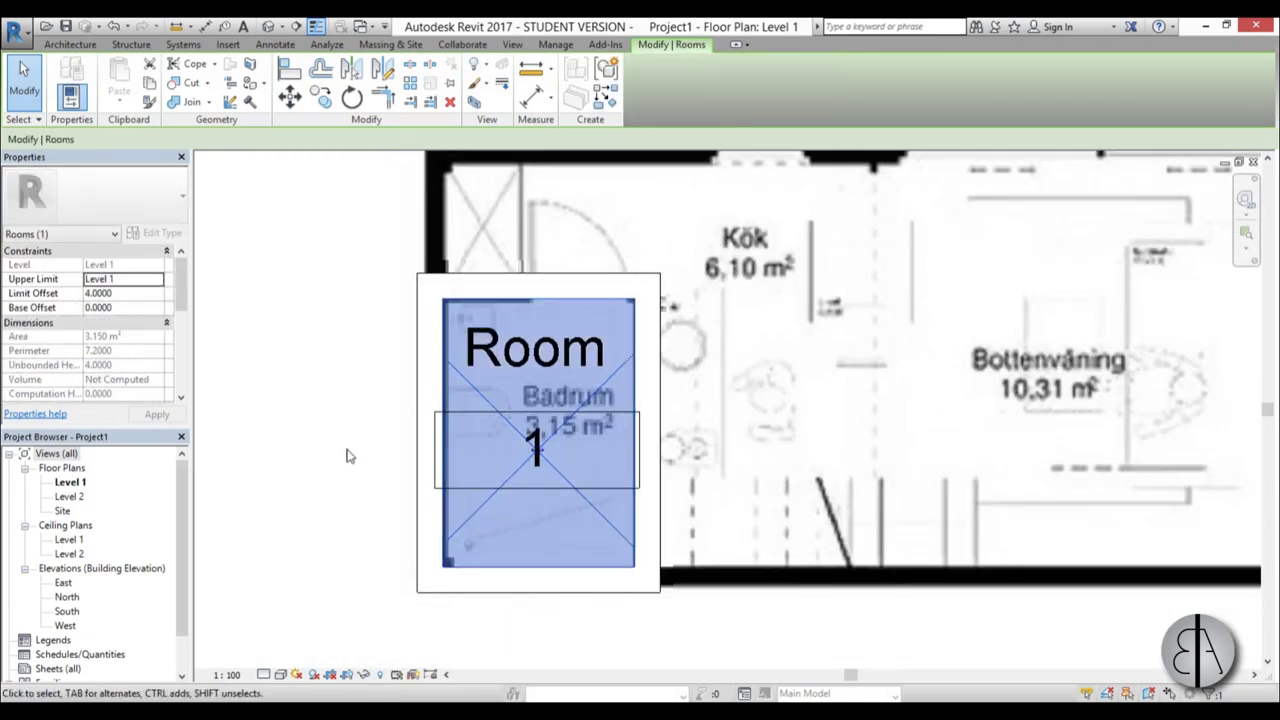
scroll(509, 458, "down", 2)
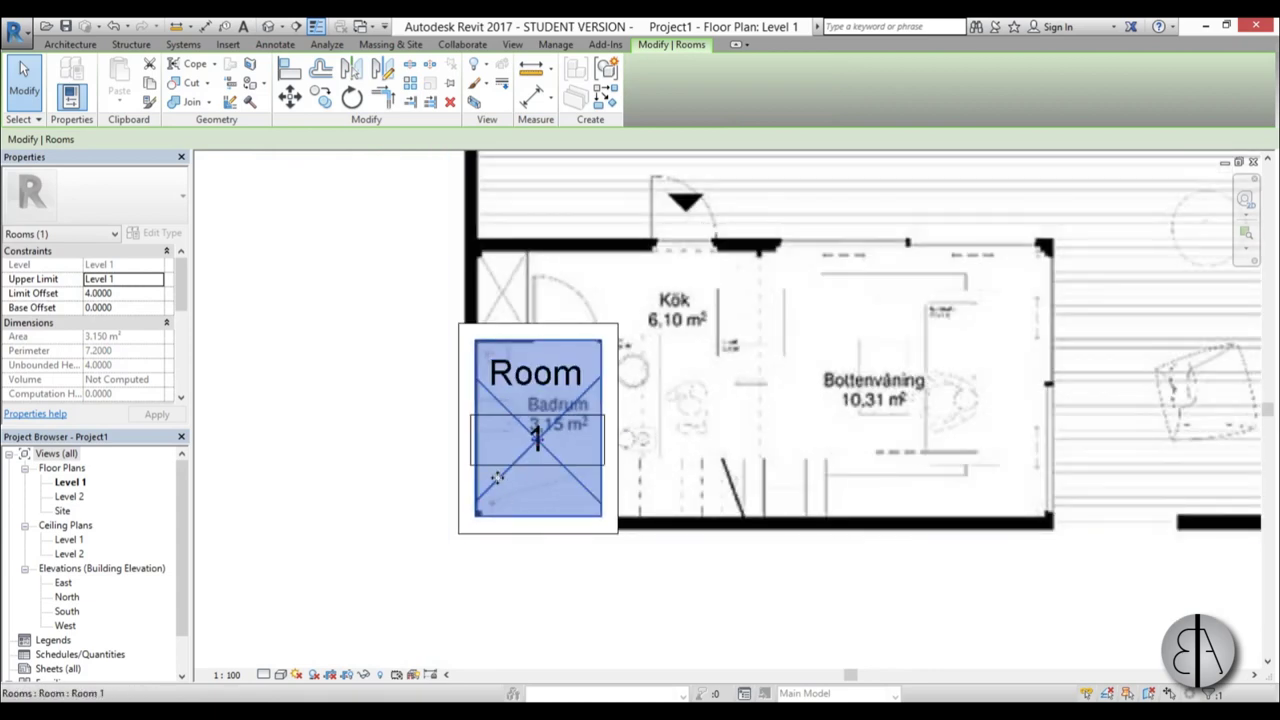
Delete the room placed inside the Badrum walls and dismiss the resulting warning.
left_click(571, 586)
scroll(516, 490, "down", 3)
scroll(516, 490, "up", 3)
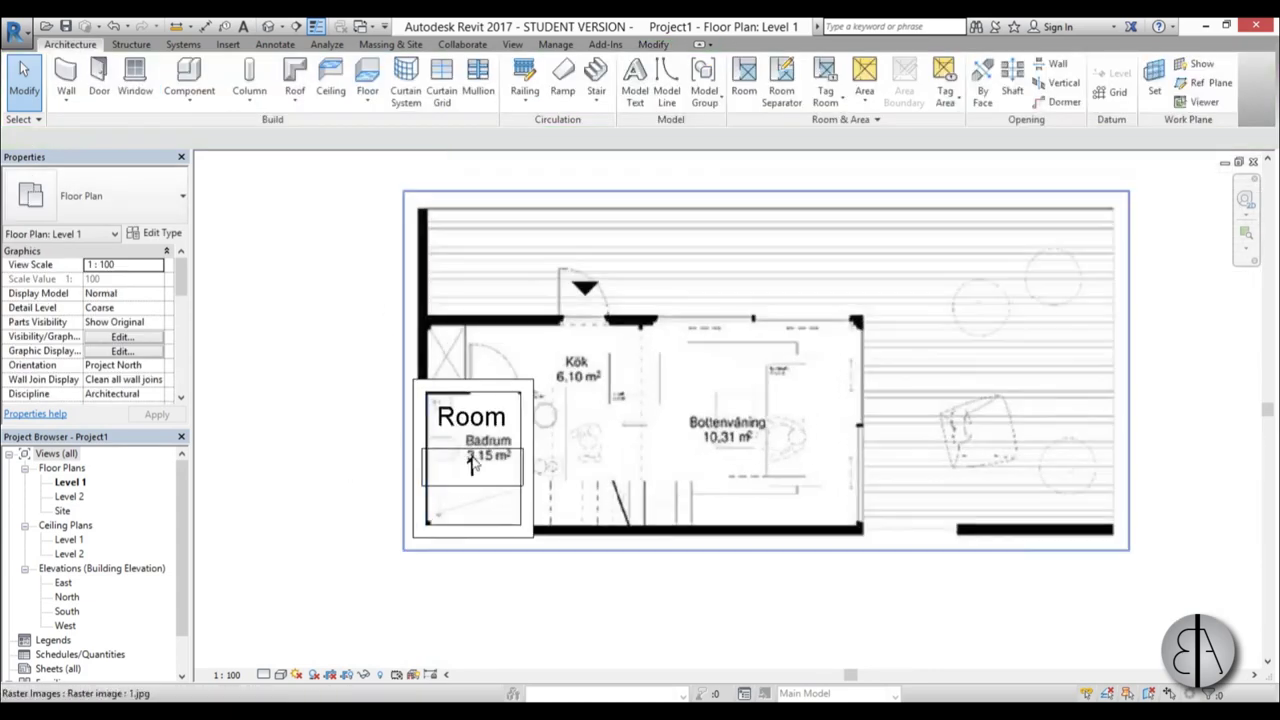
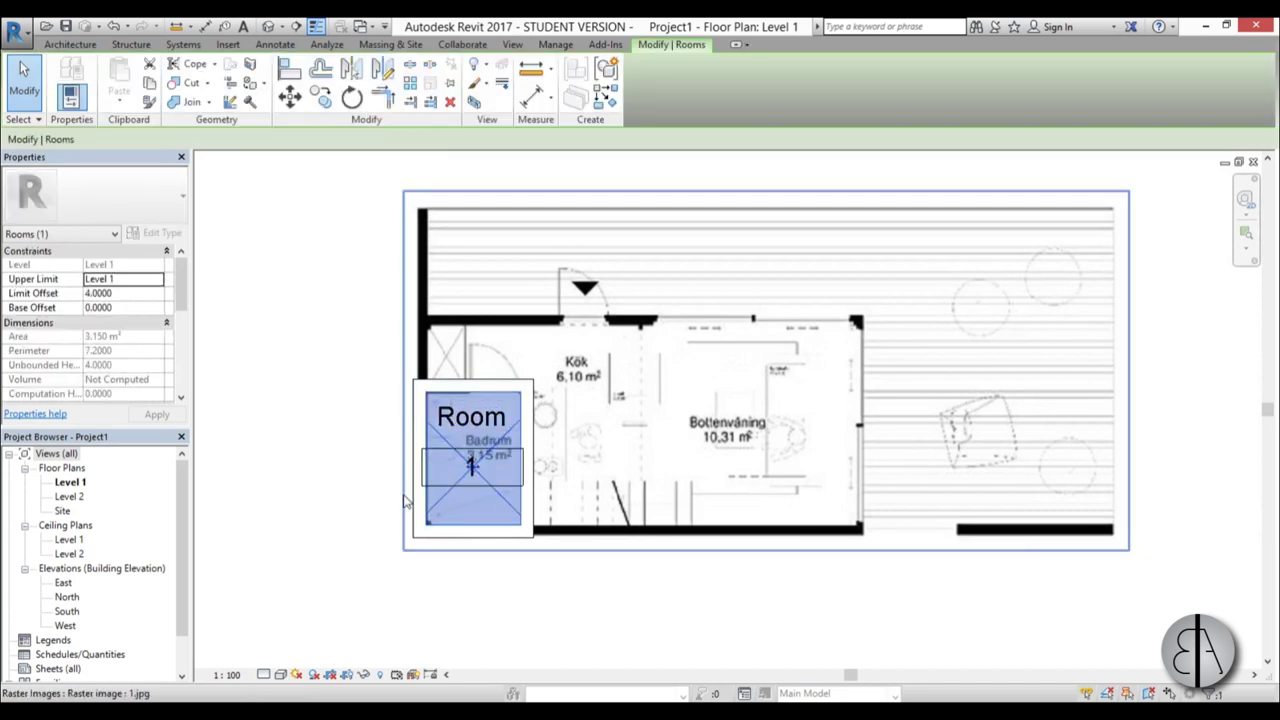
key("Delete")
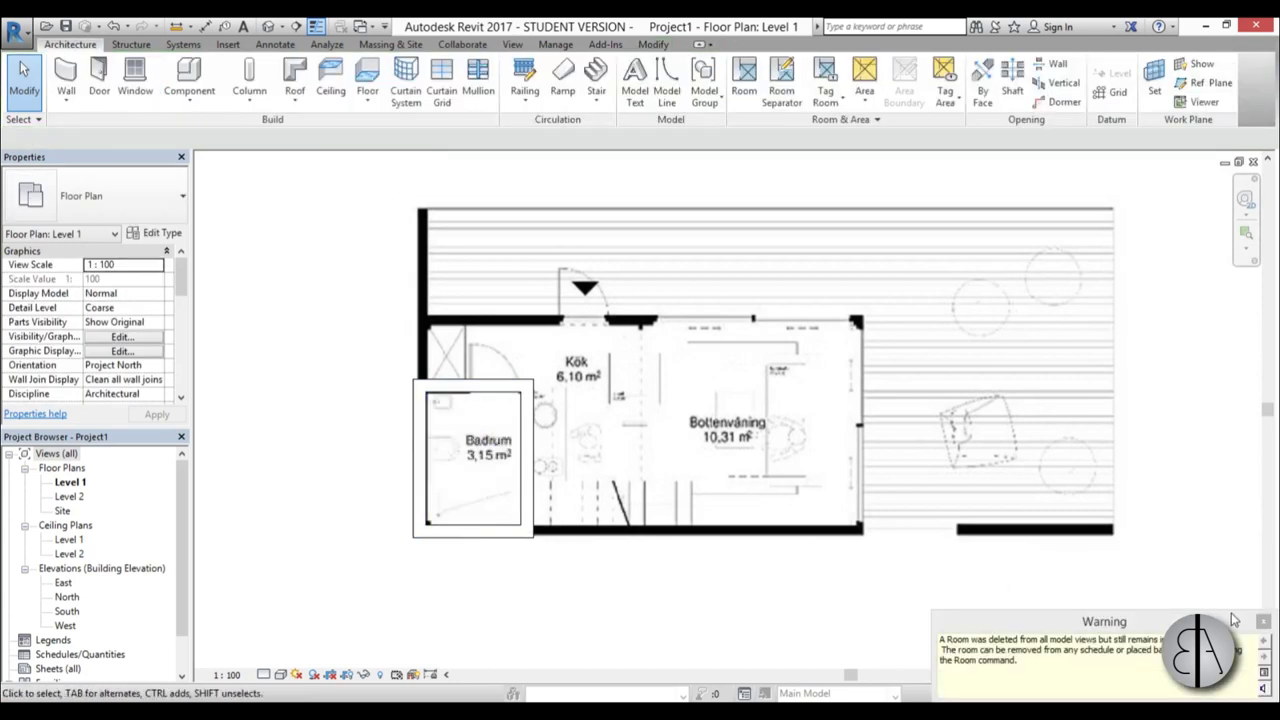
left_click(1262, 624)
Duplicate the wall type of the upper and right Badrum walls under the name 100mm.
middle_click_drag(623, 657, 509, 586)
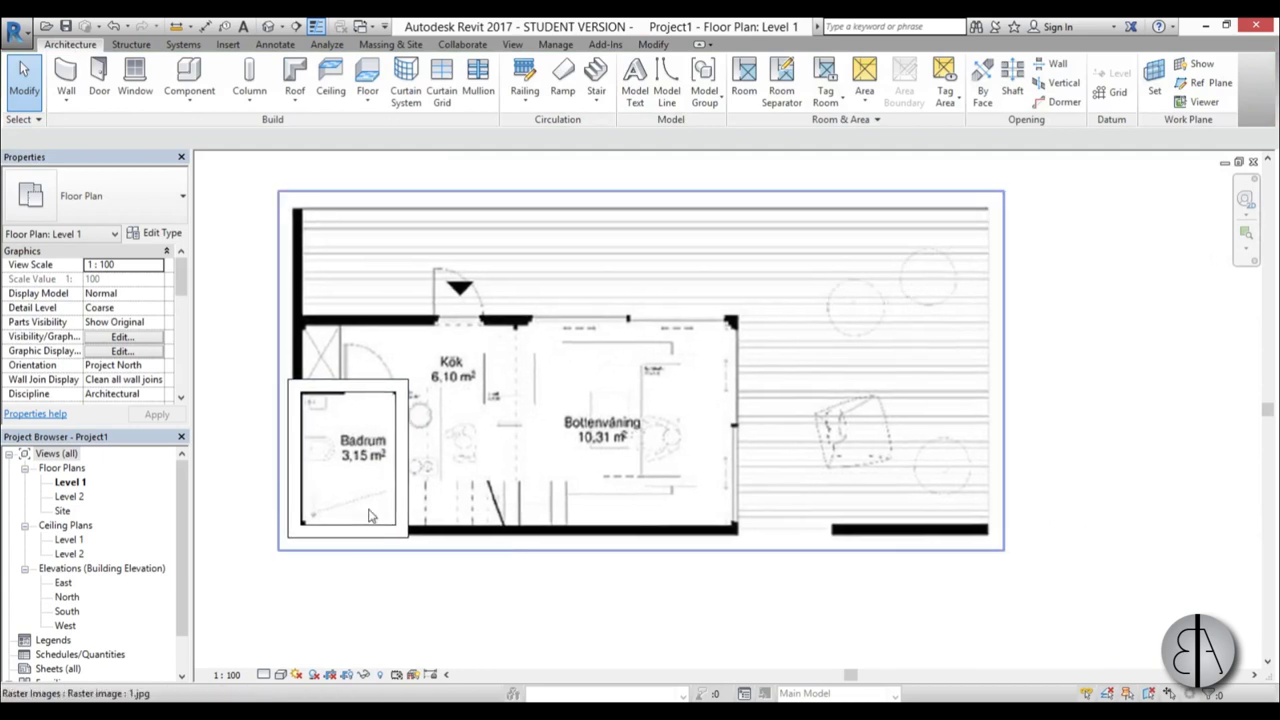
middle_click_drag(405, 527, 535, 559)
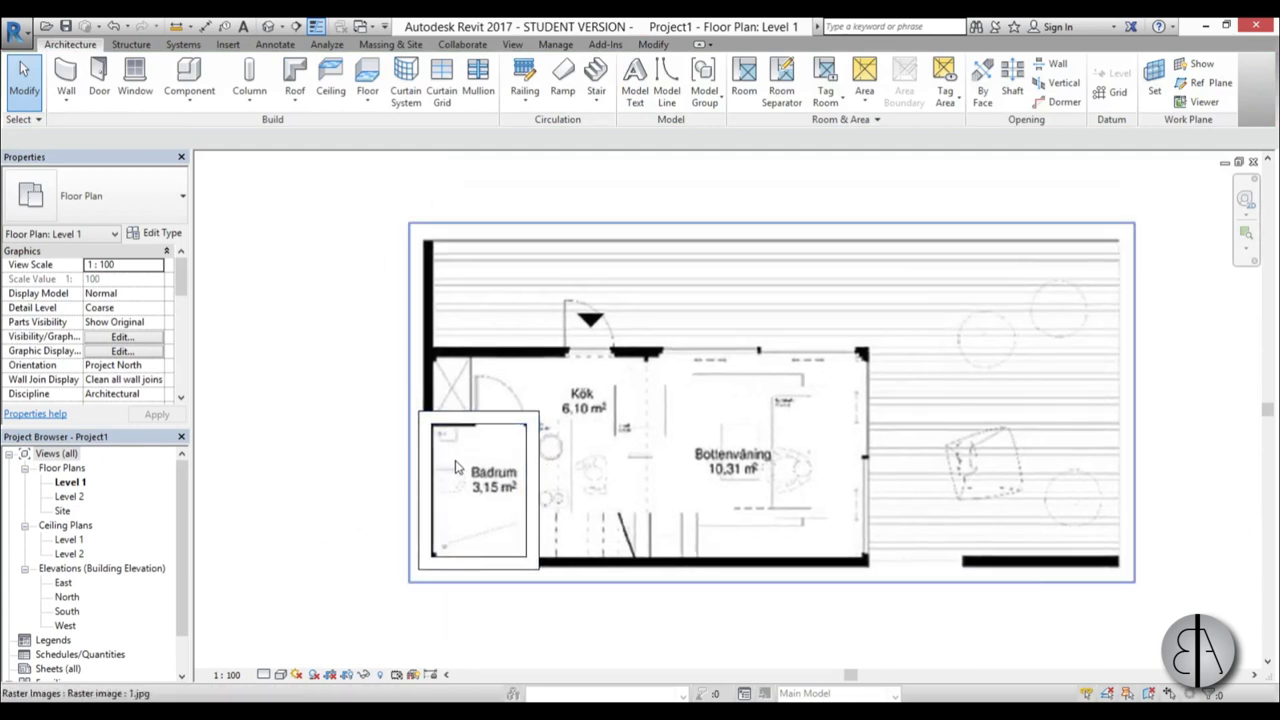
scroll(465, 440, "up", 3)
left_click(470, 409)
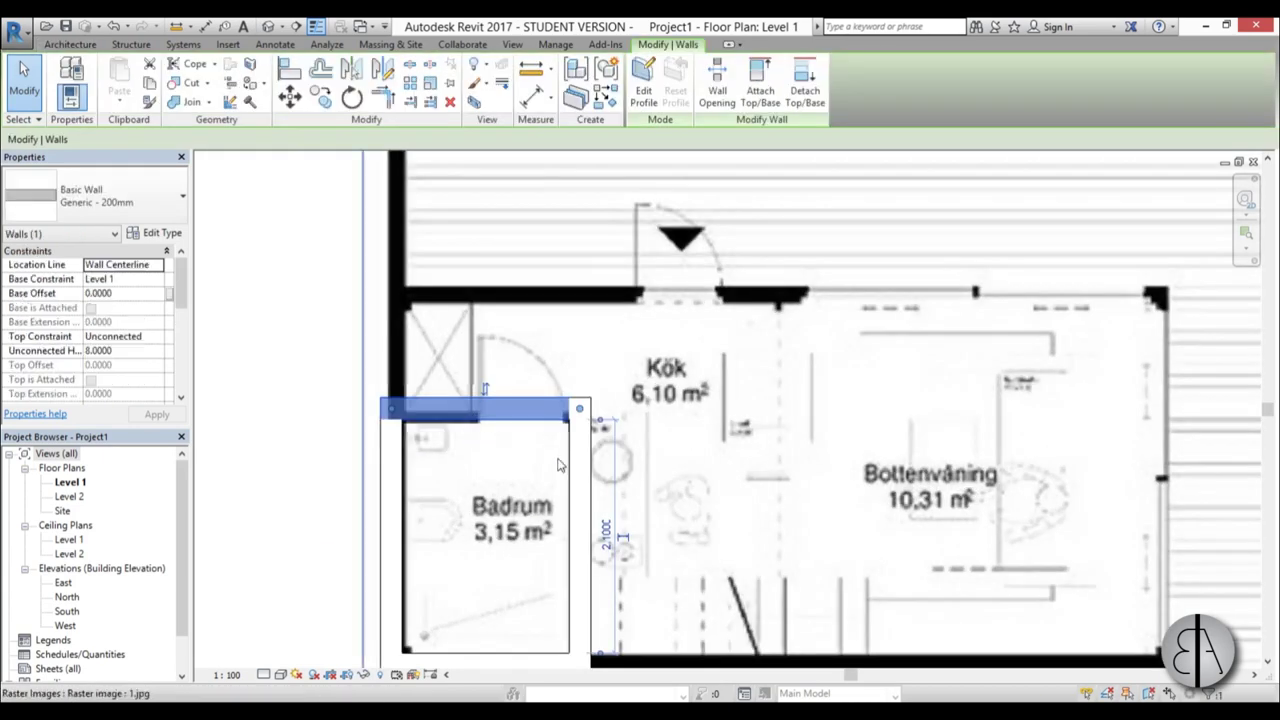
left_click(568, 480, "ctrl")
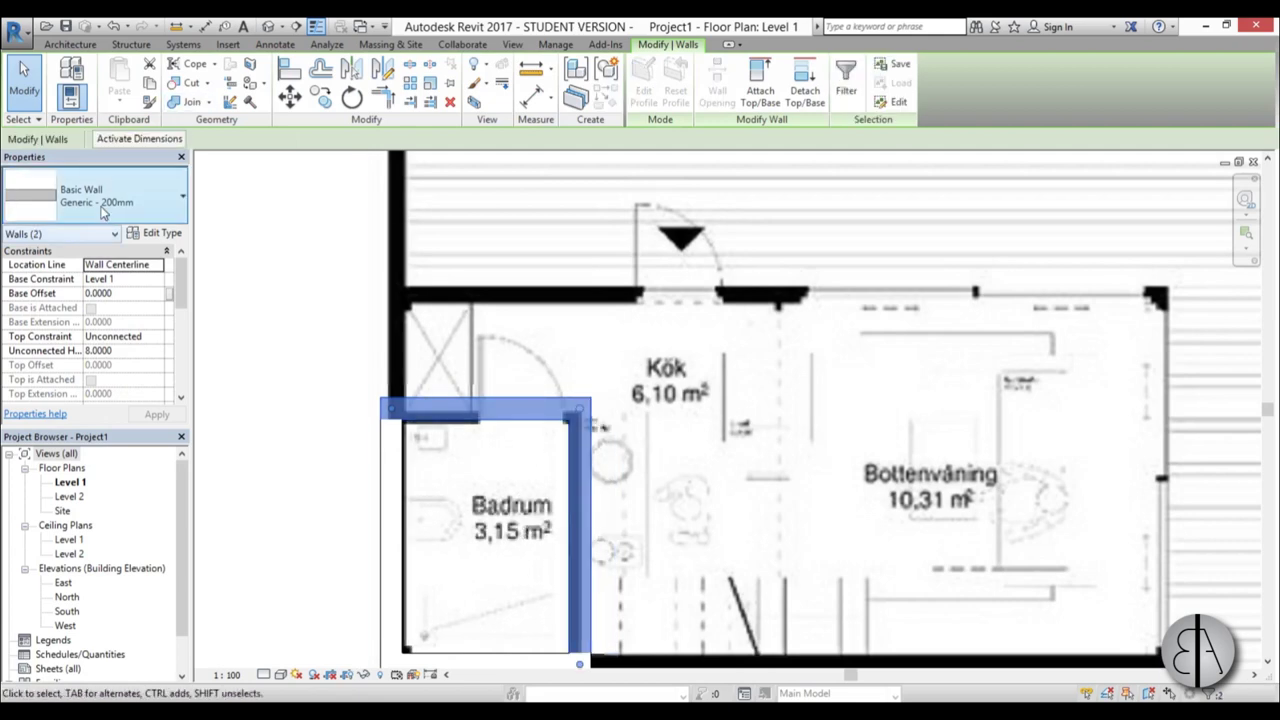
left_click(165, 233)
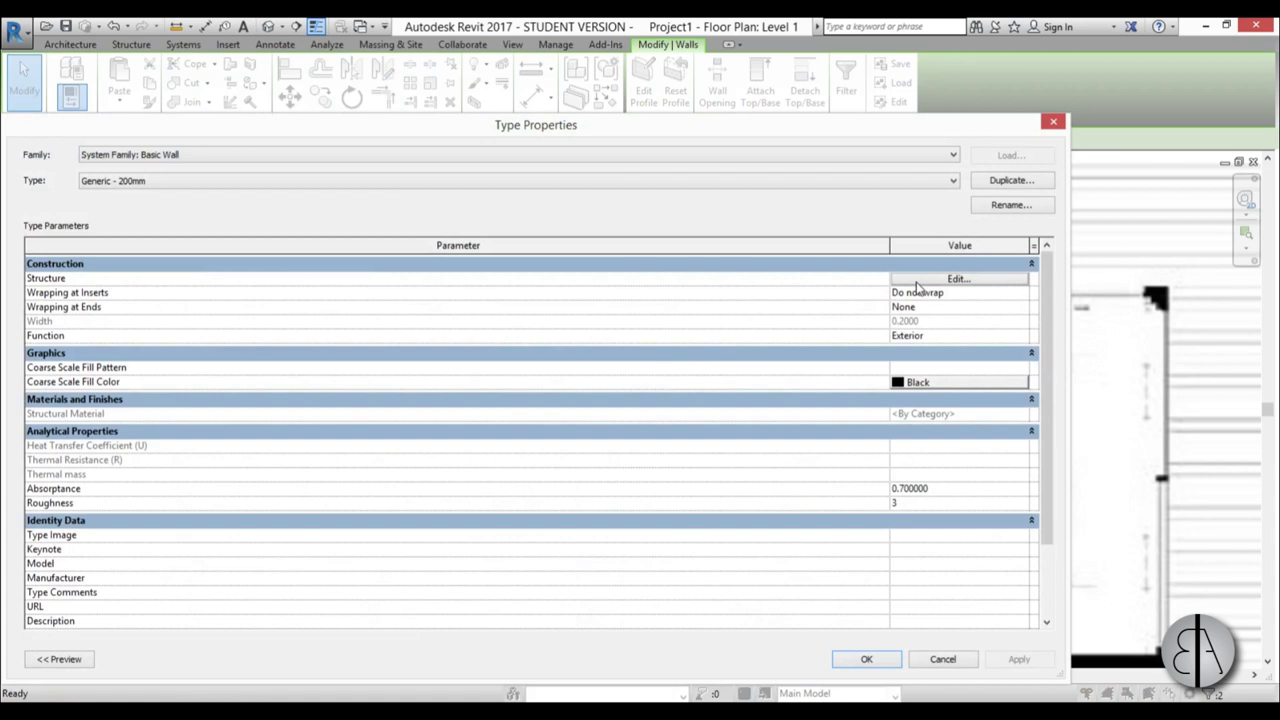
left_click(1007, 184)
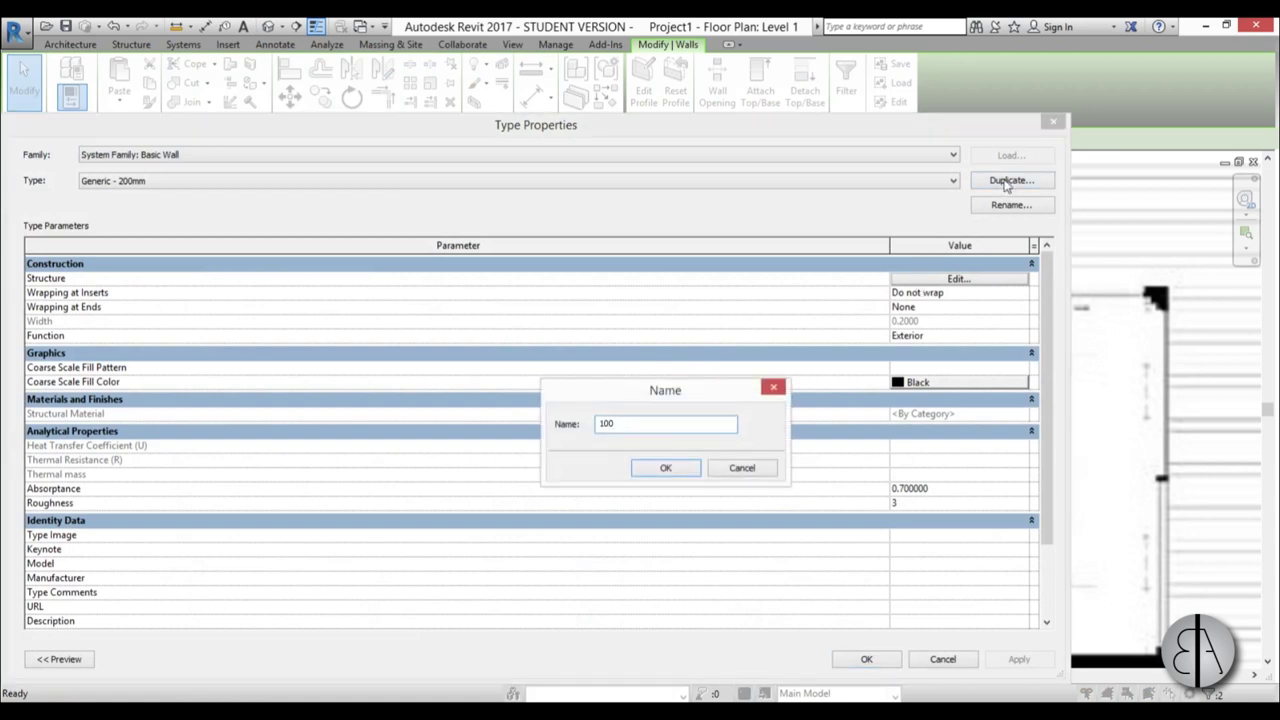
left_click(668, 467)
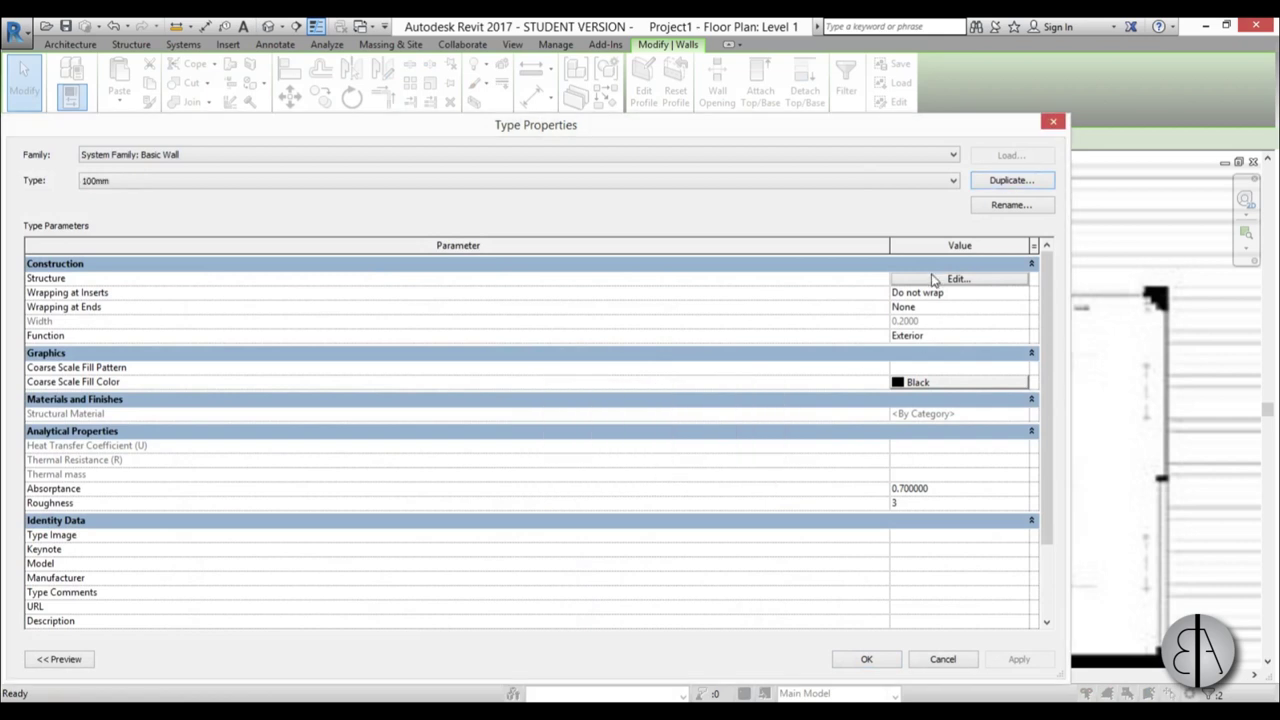
Reduce the structure layer thickness of the 100mm wall type to match its name and apply it to both walls.
left_click(931, 278)
left_click(621, 278)
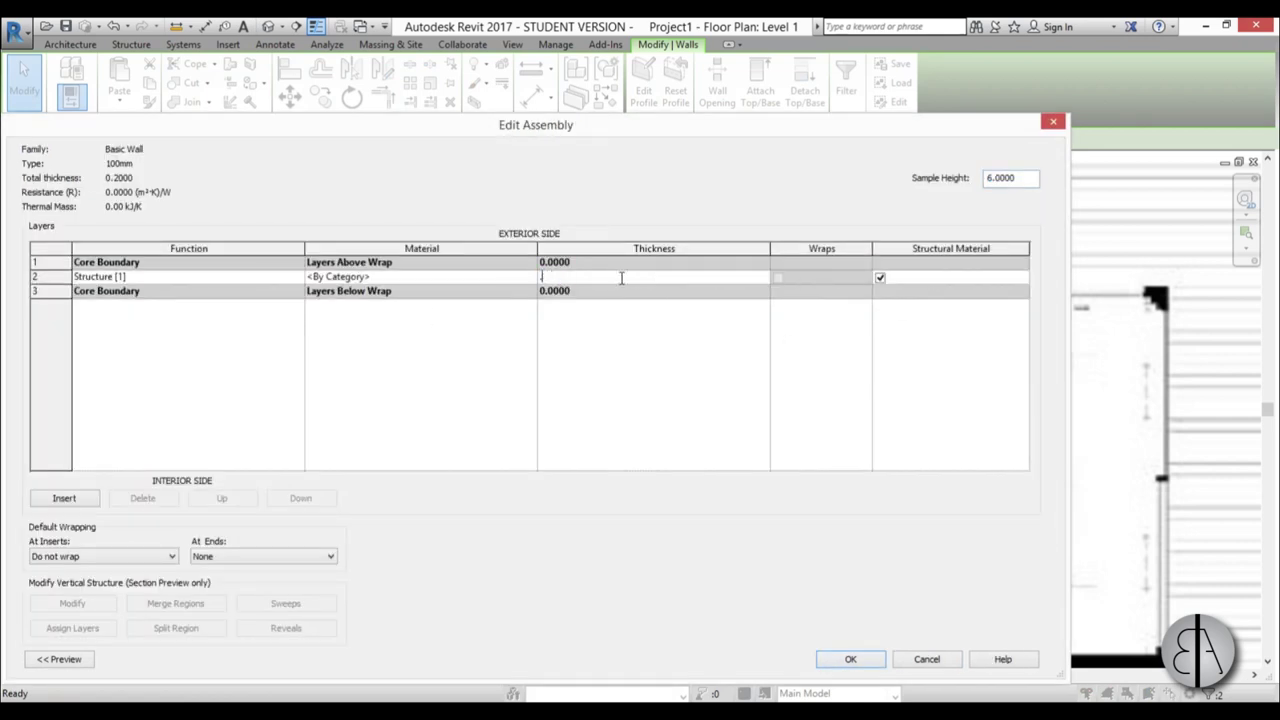
left_click(850, 659)
left_click(872, 662)
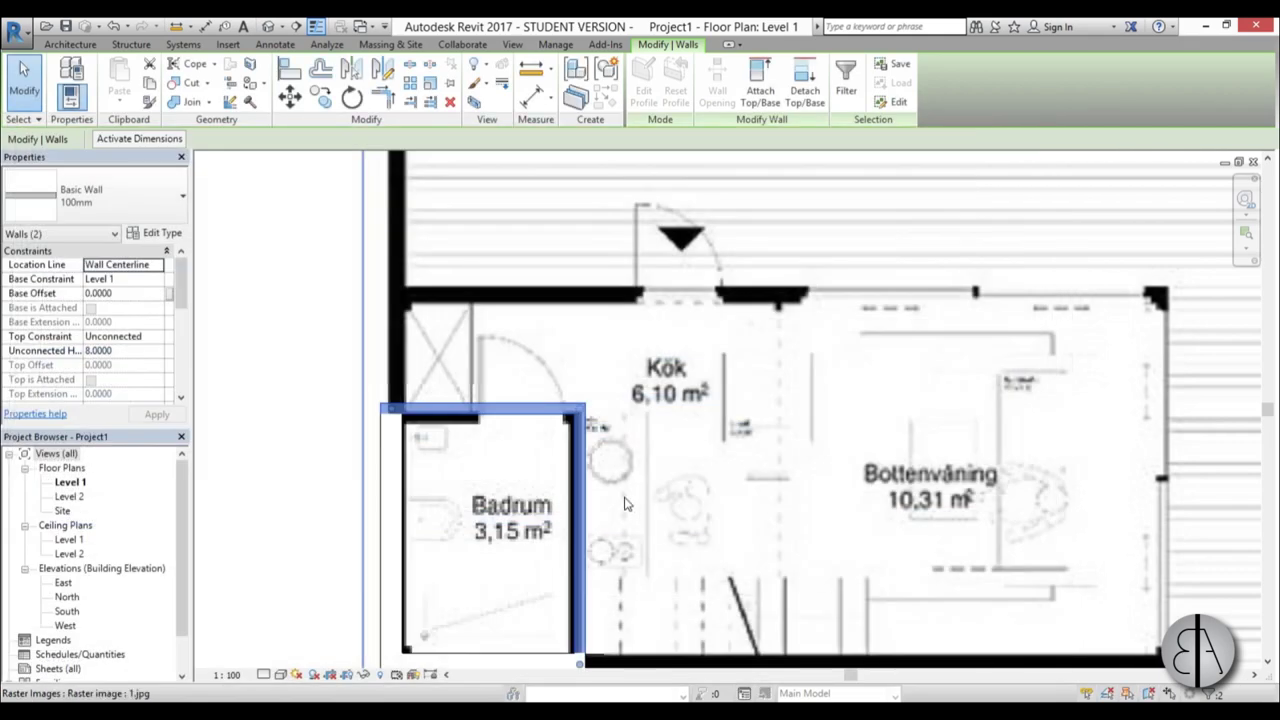
left_click(664, 520)
Move the thinner upper and right Badrum walls onto the room's interior walls in the plan image.
middle_click_drag(465, 453, 509, 310)
scroll(509, 309, "up", 3)
key("Escape")
left_click(529, 262)
key("Escape")
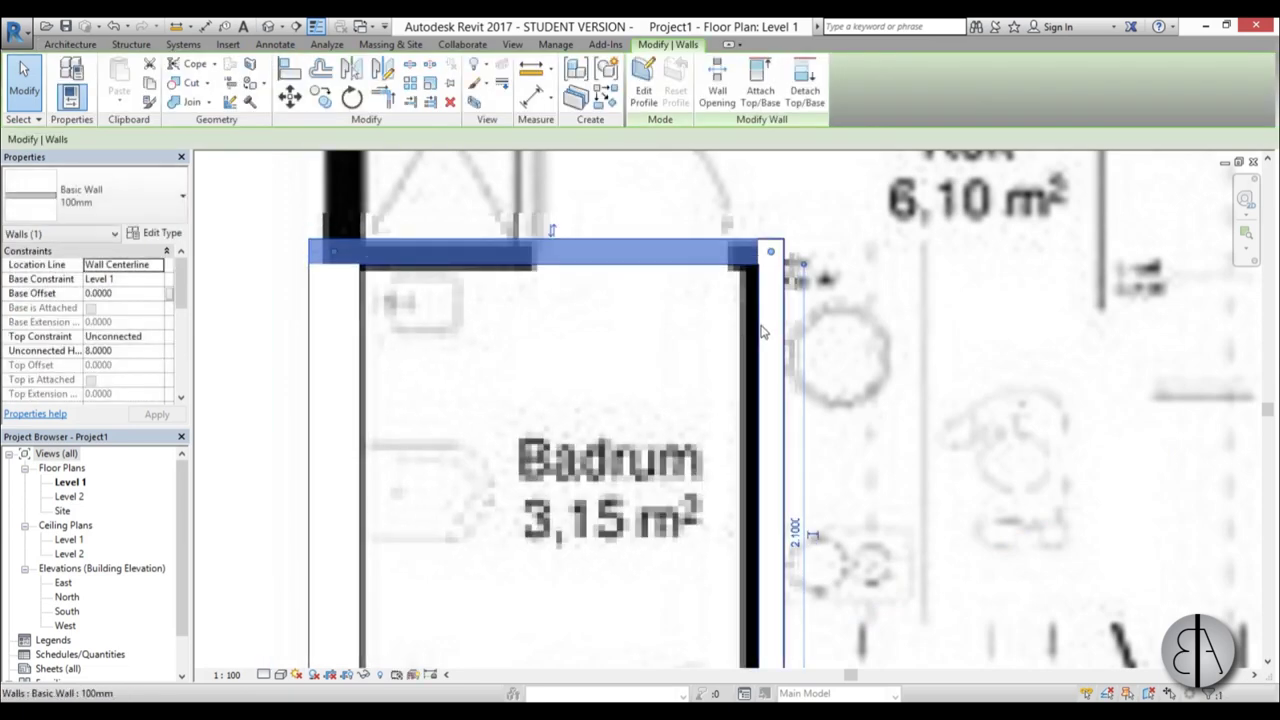
left_click(757, 328)
scroll(575, 378, "down", 3)
Nudge the left Badrum wall onto the image outline and extend its upper end to the plan's top edge, about 5.1 m.
left_click(335, 420)
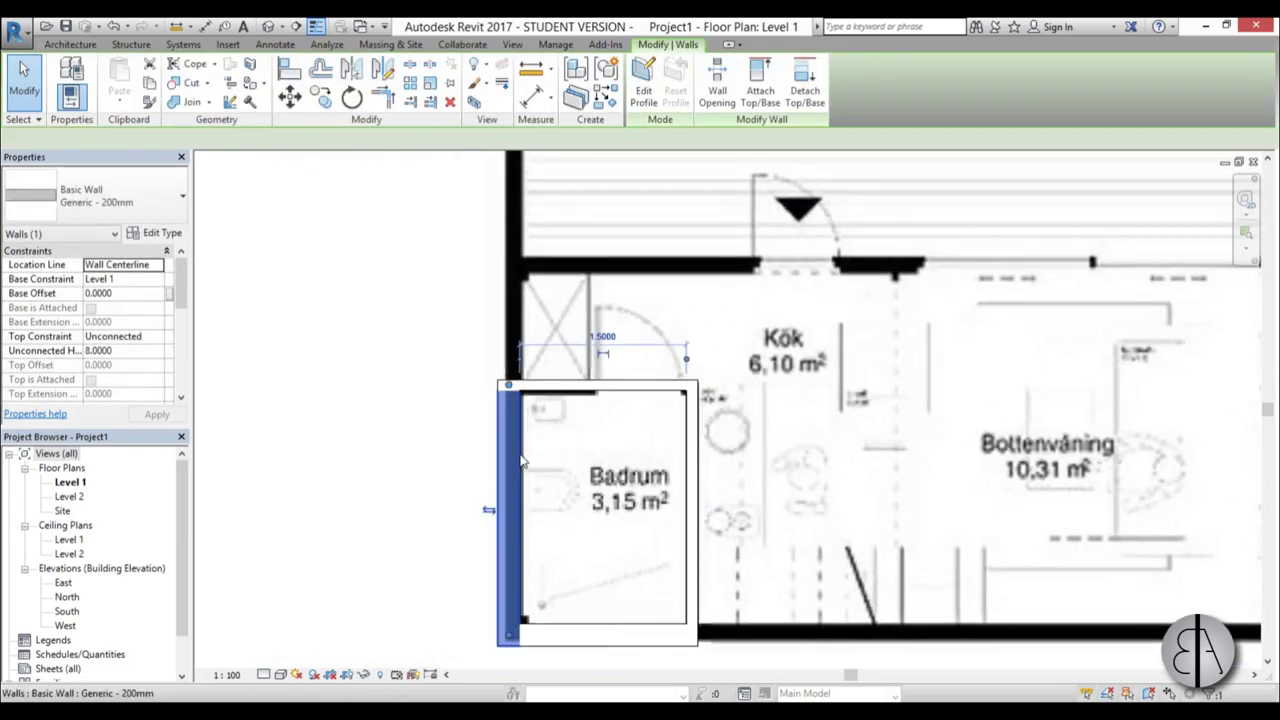
scroll(340, 420, "up", 4)
left_click_drag(545, 455, 527, 457)
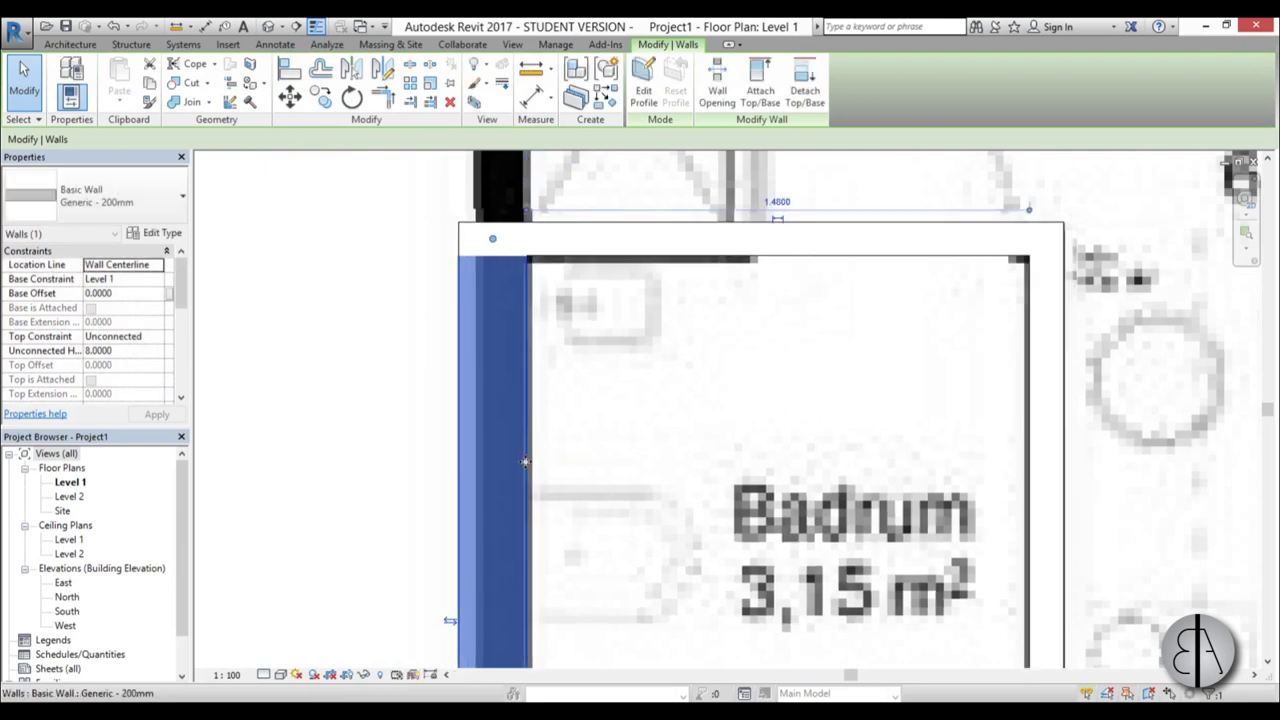
scroll(519, 410, "down", 2)
middle_click_drag(518, 385, 517, 566)
scroll(500, 510, "down", 1)
left_click_drag(503, 506, 504, 230)
scroll(500, 470, "down", 3)
Extend the lower Badrum wall along the plan's bottom edge to the far right end of the terrace wall.
scroll(460, 385, "up", 8)
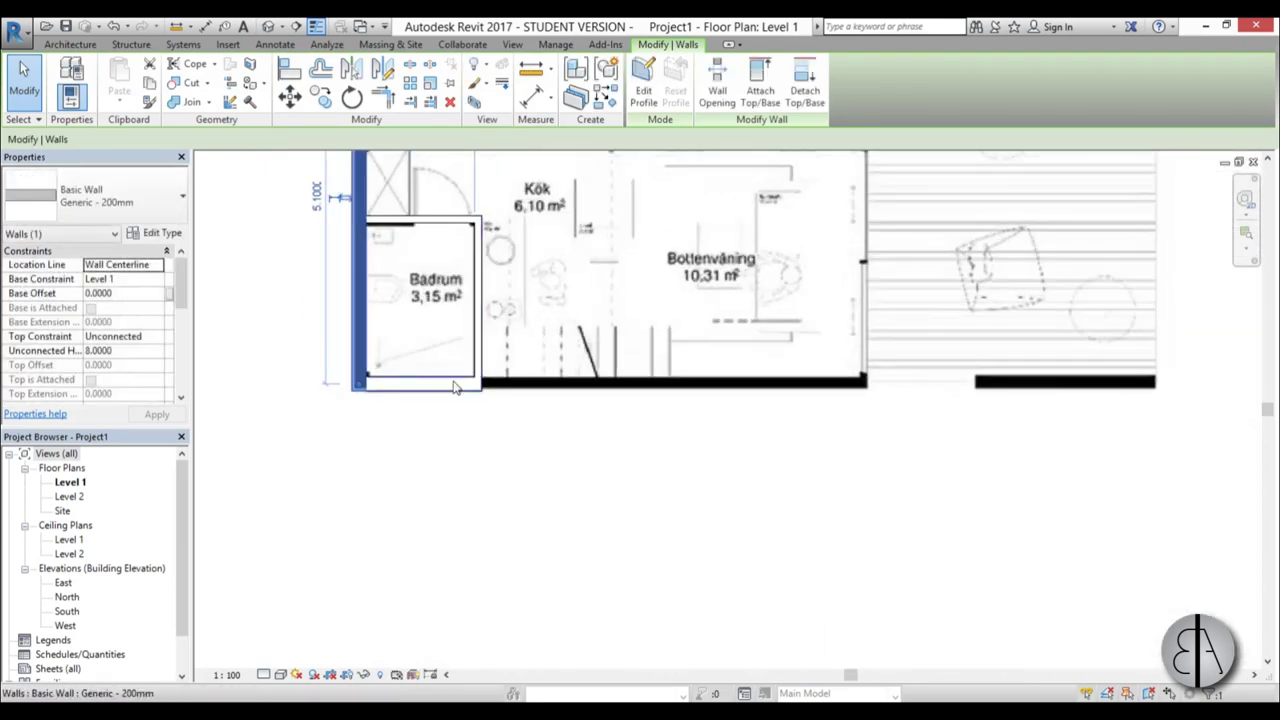
left_click_drag(508, 385, 1143, 402)
scroll(560, 372, "down", 8)
scroll(1140, 380, "up", 6)
scroll(643, 463, "down", 5)
scroll(635, 500, "down", 2)
middle_click_drag(530, 543, 808, 599)
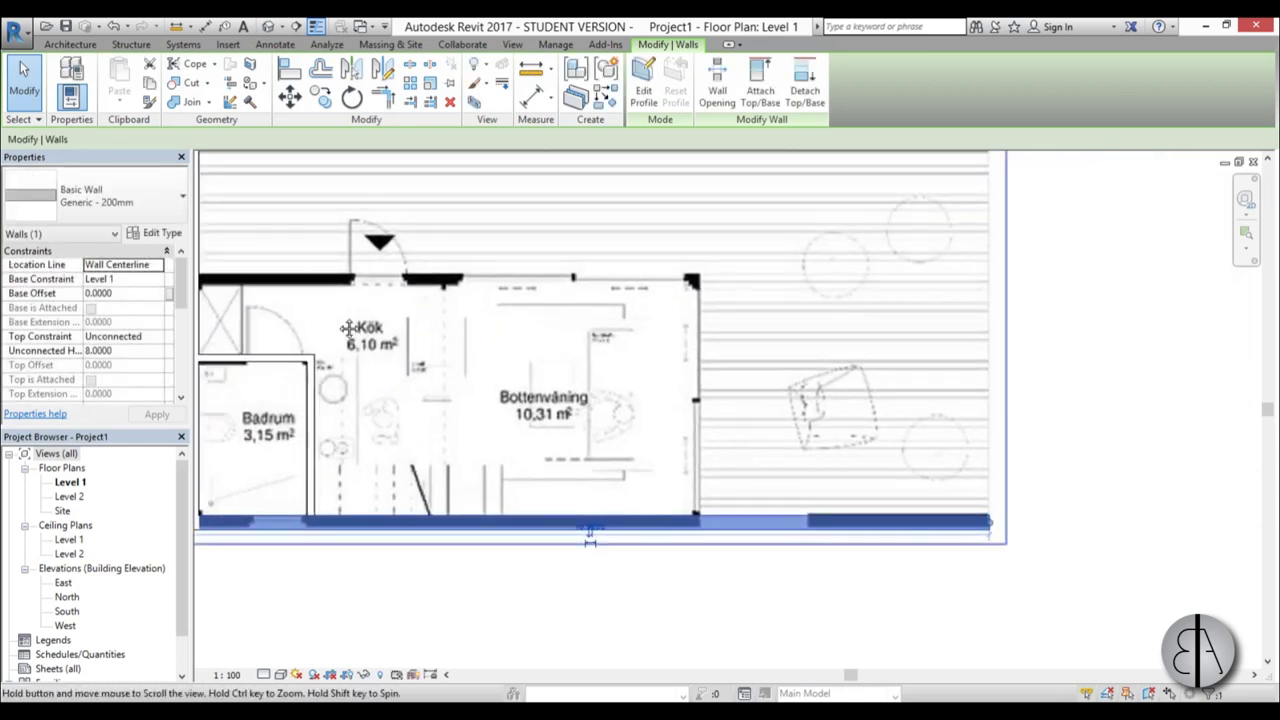
Draw a Generic - 200mm wall from the left exterior wall along the upper Kök wall, ending just past the entrance door.
middle_click_drag(345, 326, 702, 374)
middle_click_drag(583, 386, 490, 388)
scroll(489, 312, "up", 2)
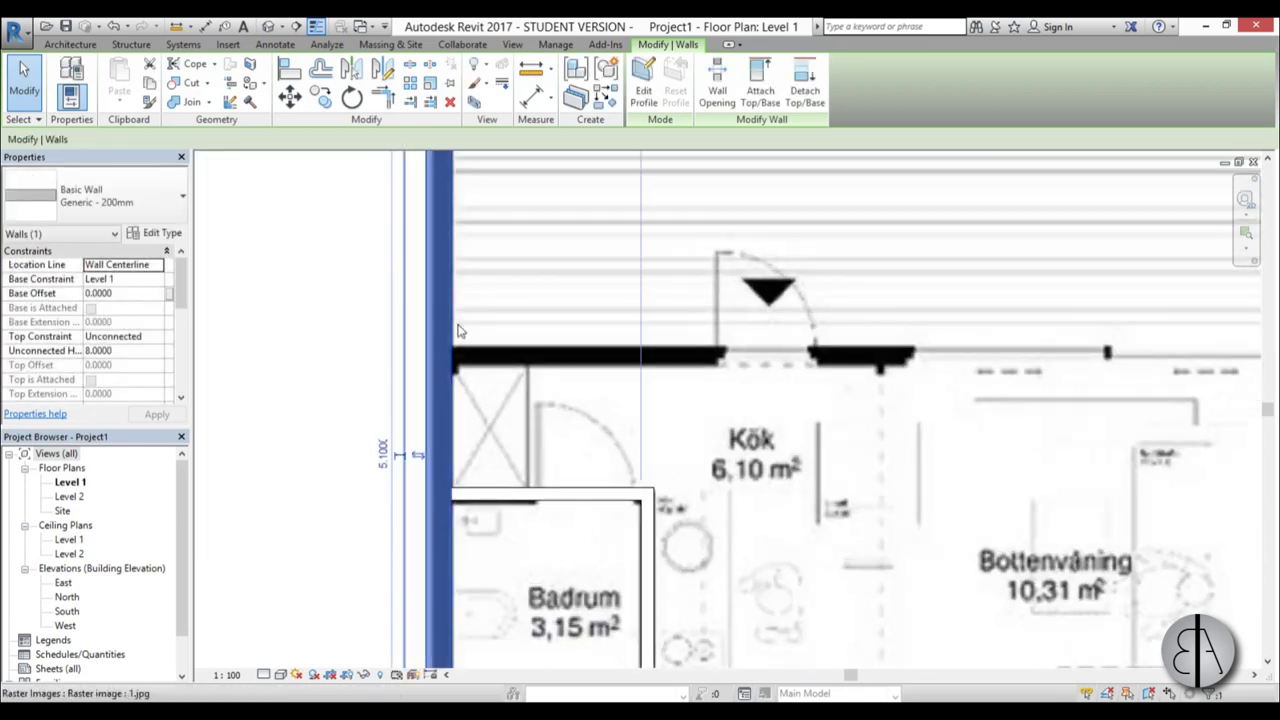
key("w")
key("a")
left_click(445, 357)
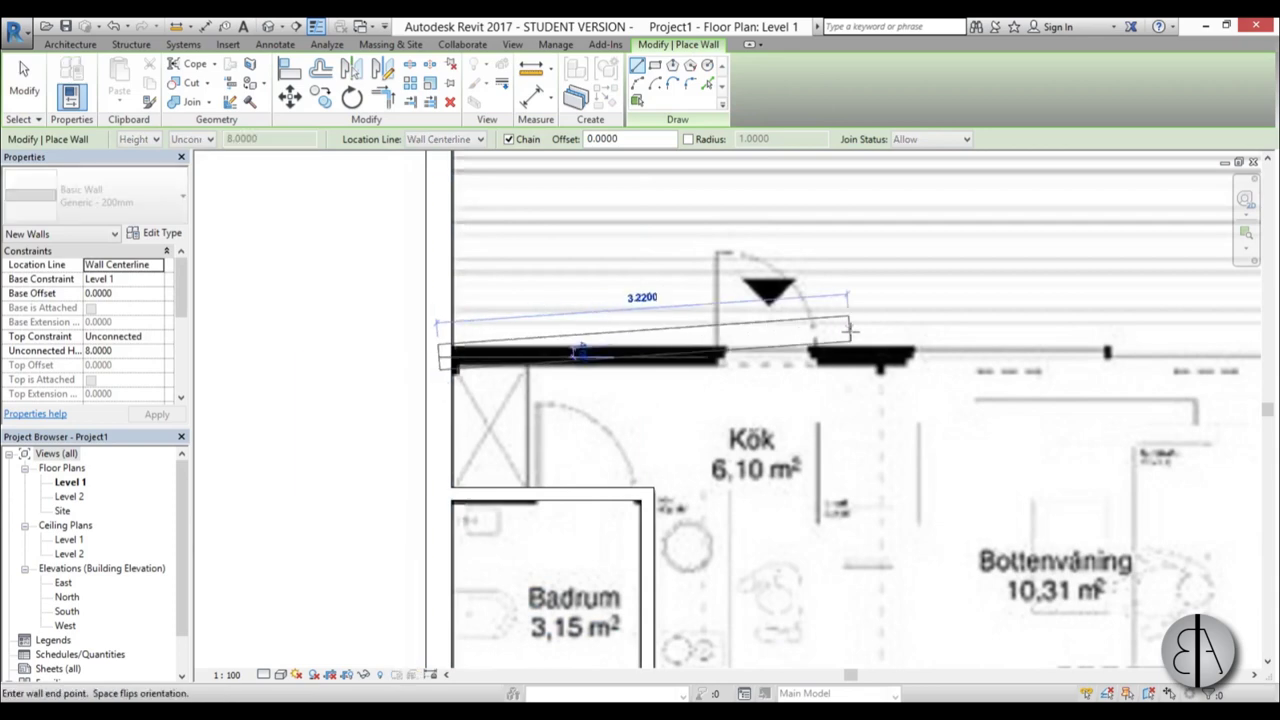
left_click(910, 355)
scroll(453, 352, "down", 3)
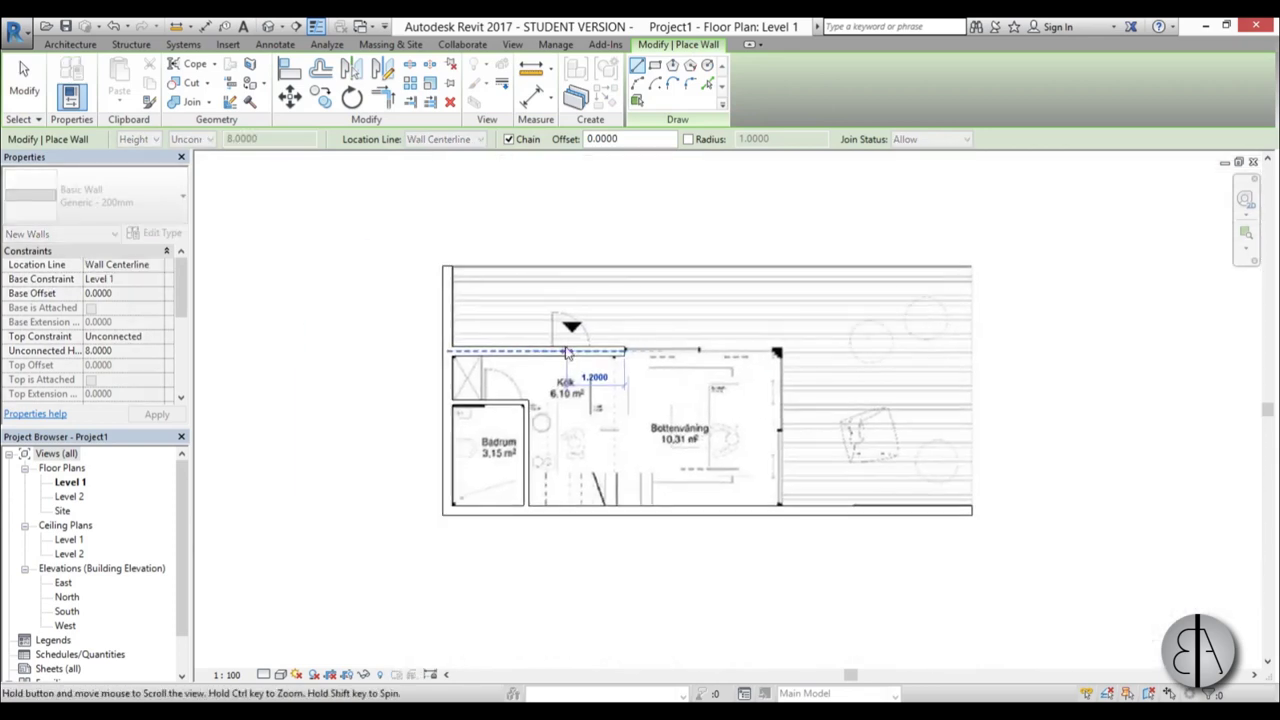
key("Escape")
key("Escape")
middle_click_drag(692, 498, 643, 506)
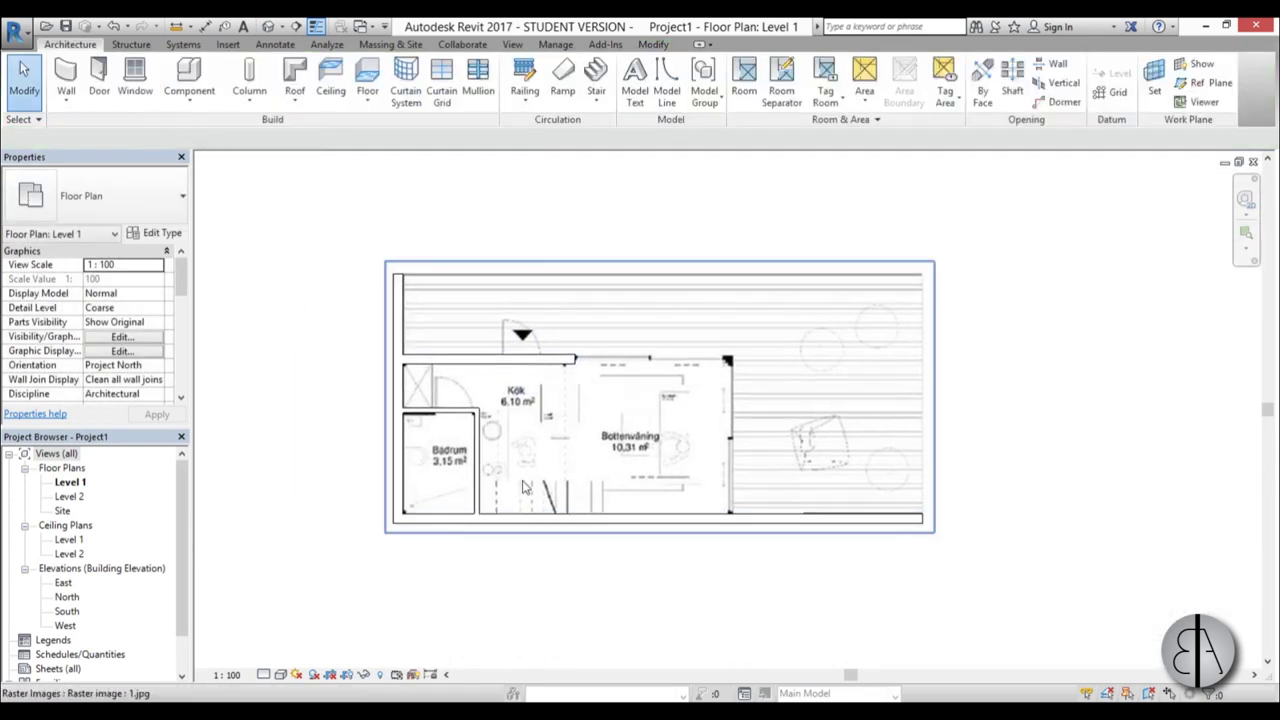
scroll(690, 462, "up", 2)
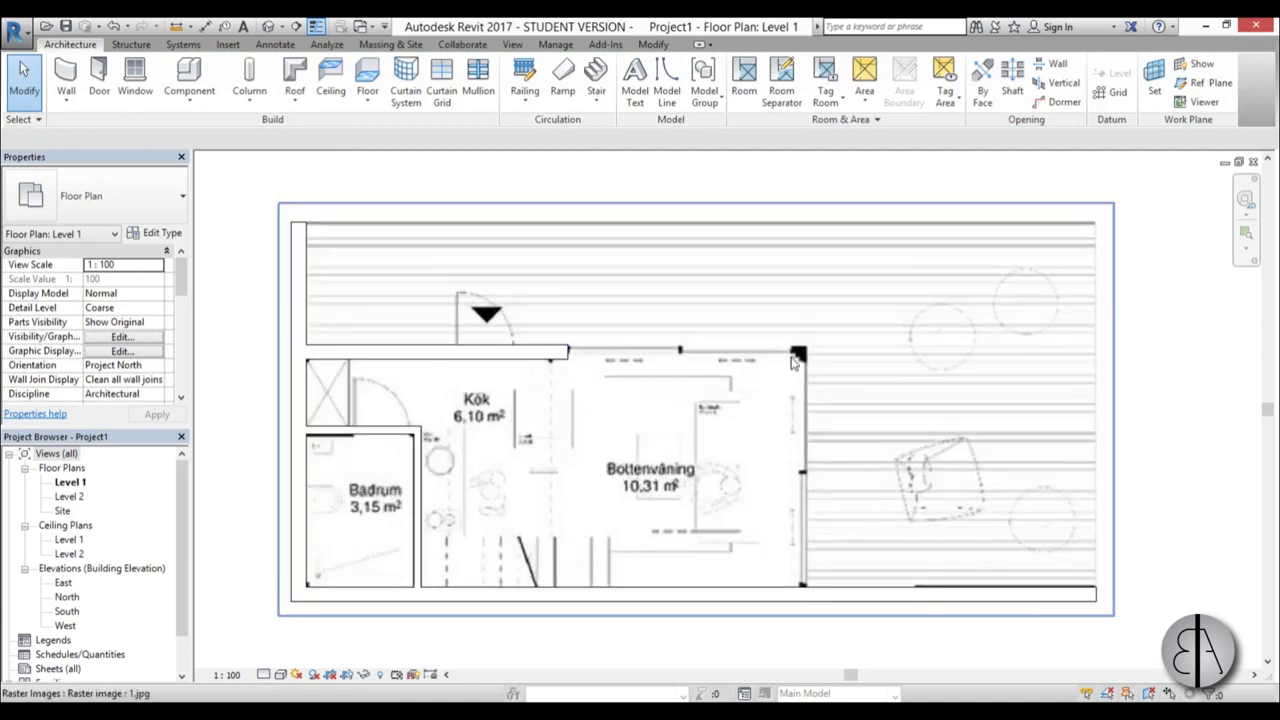
In the South elevation, set the elevation of Level 2 to 2 m.
middle_click_drag(696, 467, 693, 416)
double_click(66, 611)
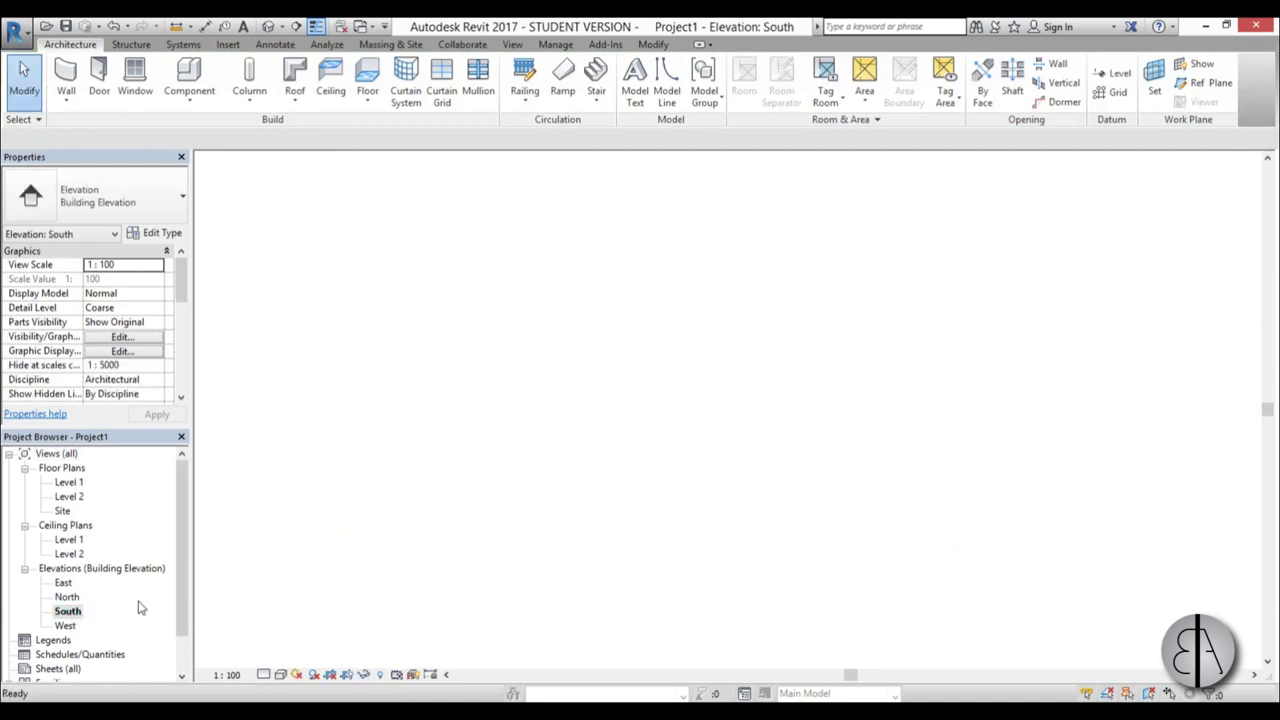
scroll(600, 440, "down", 3)
scroll(820, 455, "up", 2)
middle_click_drag(733, 515, 950, 458)
left_click(915, 375)
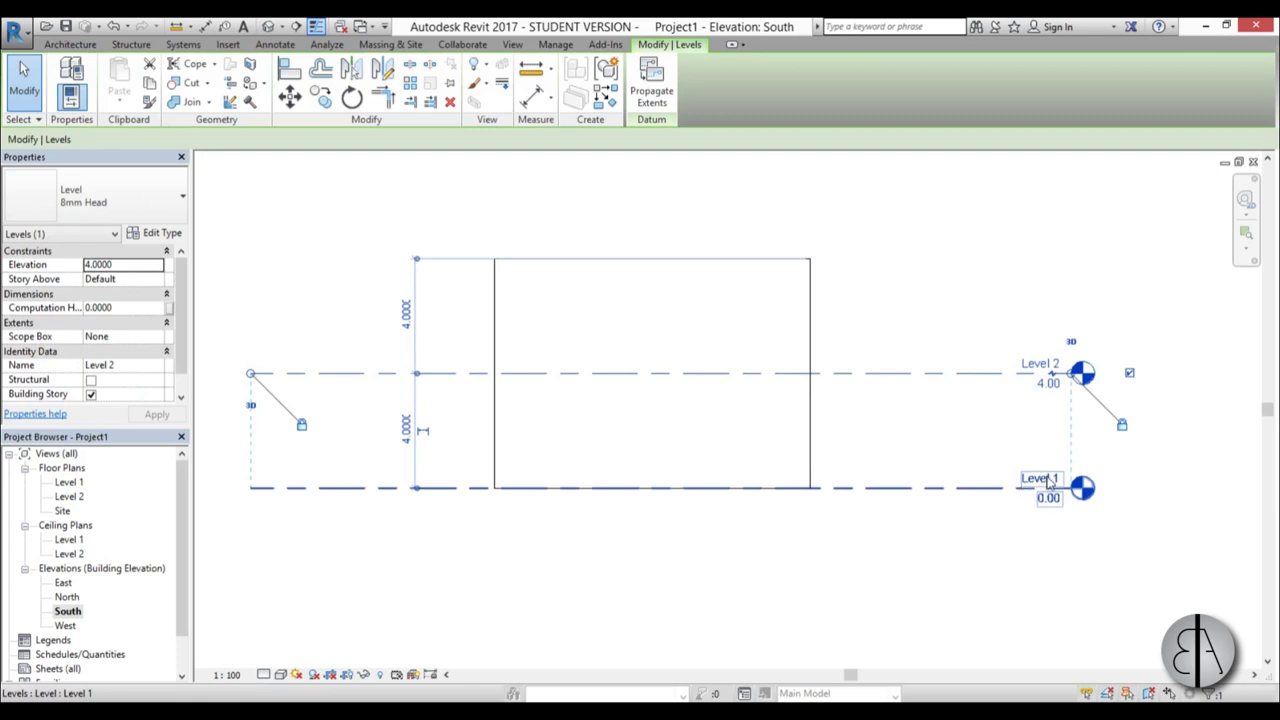
left_click(1048, 384)
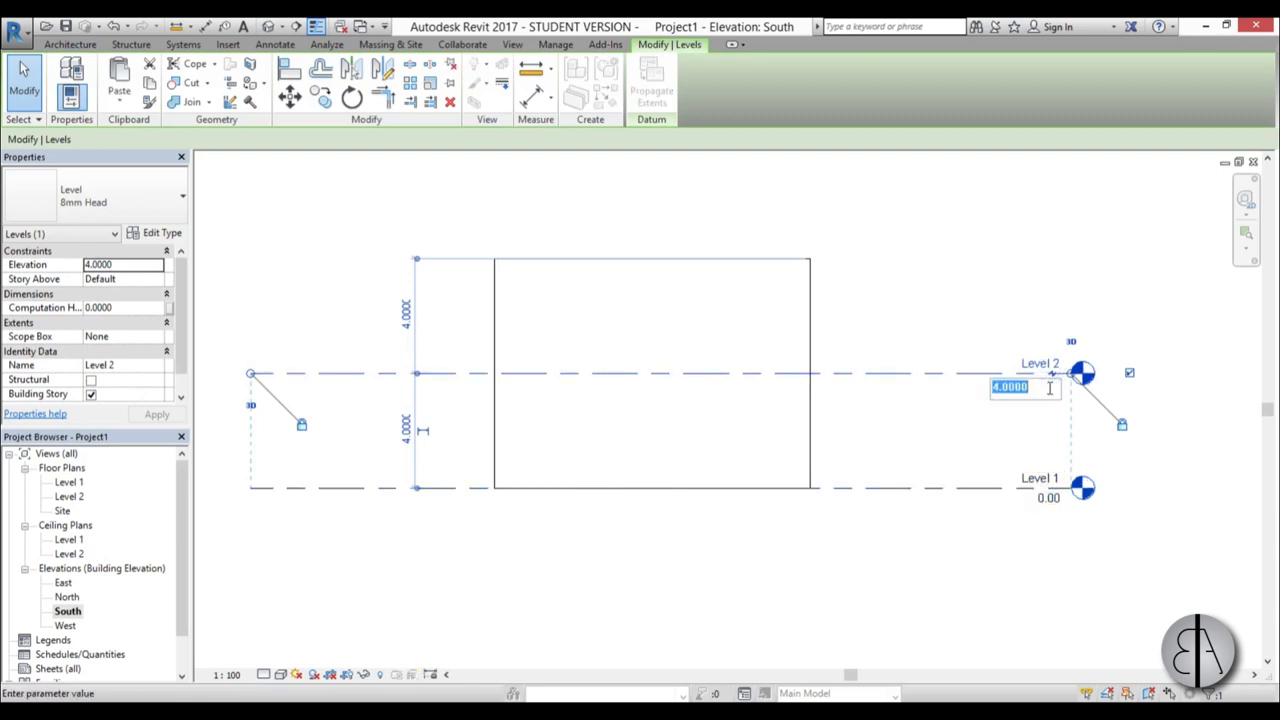
type("2")
key("Return")
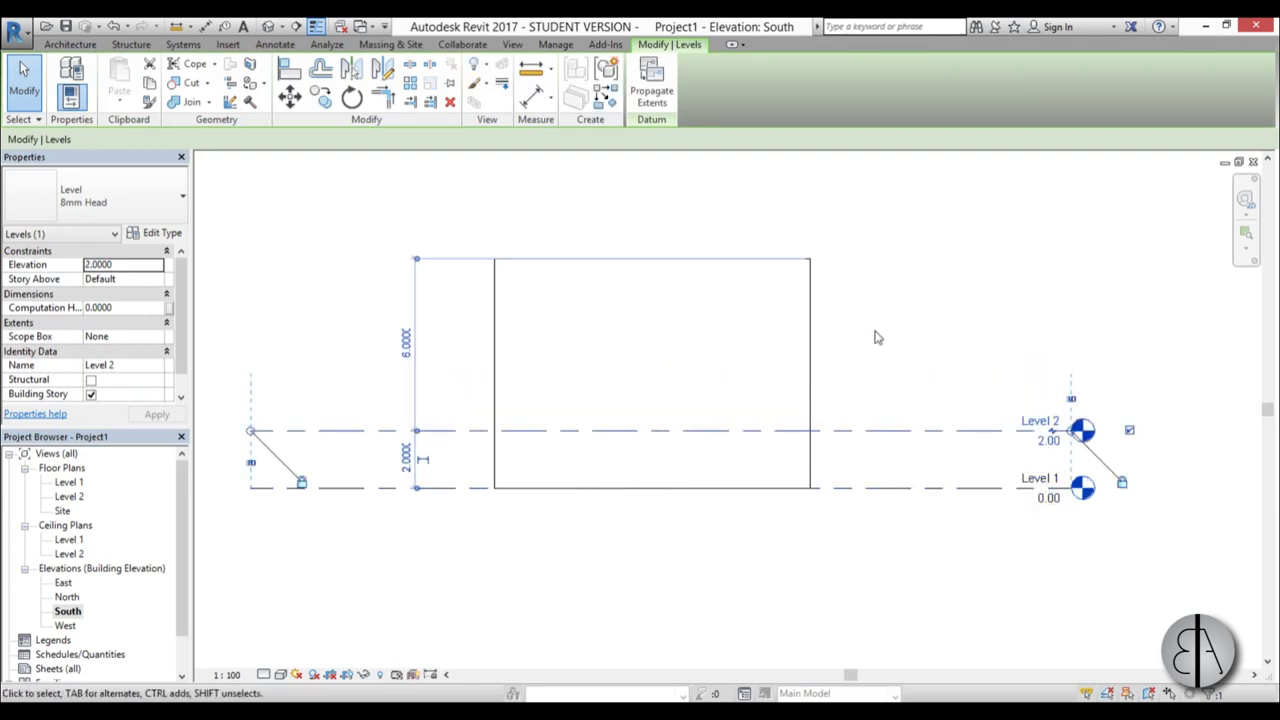
left_click(877, 334)
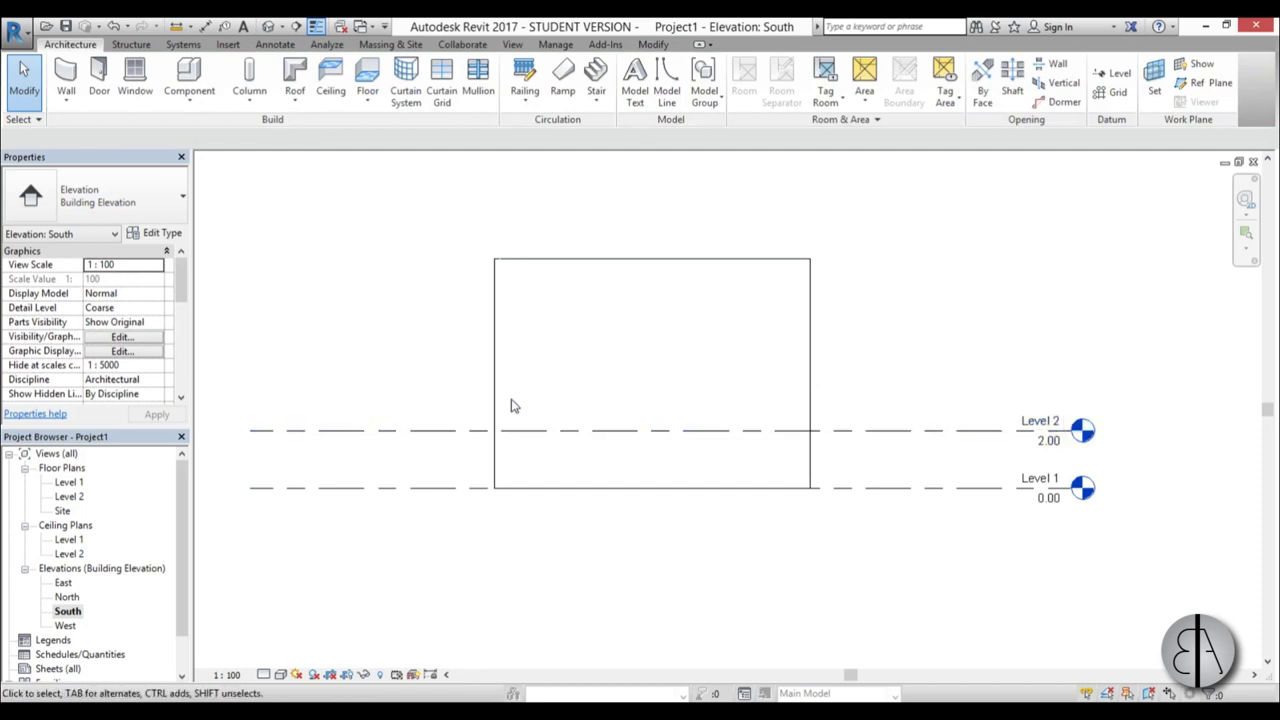
Add a new level with a 1.5 m offset above Level 2, picking the Level 2 line as reference.
scroll(565, 430, "up", 2)
scroll(480, 420, "down", 1)
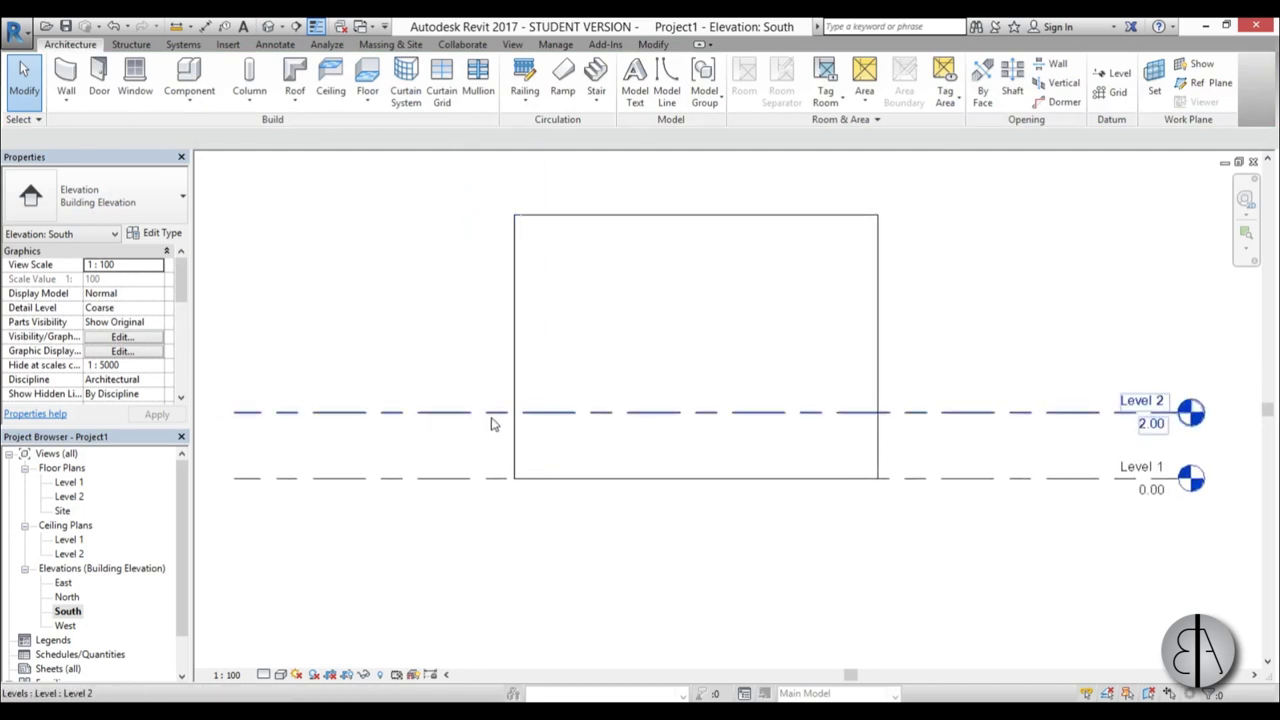
left_click(435, 423)
left_click(473, 355)
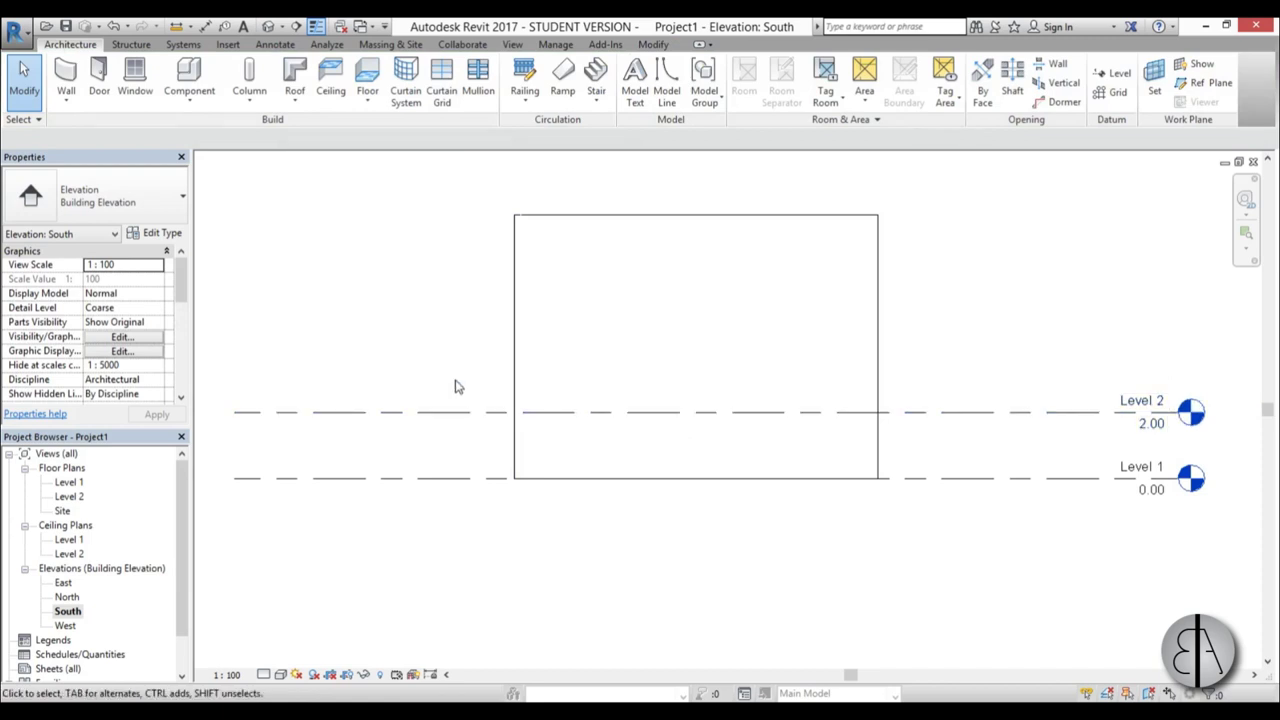
key("l")
key("l")
scroll(462, 335, "down", 2)
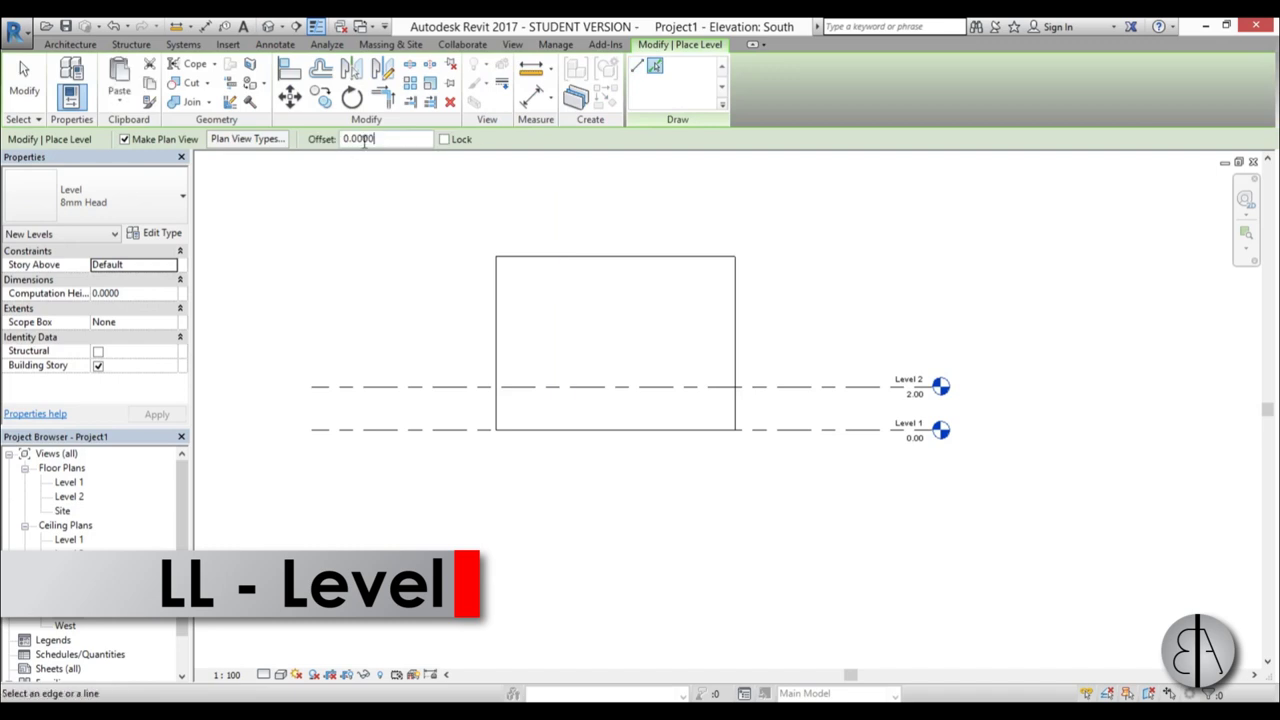
double_click(390, 139)
type("1.5000")
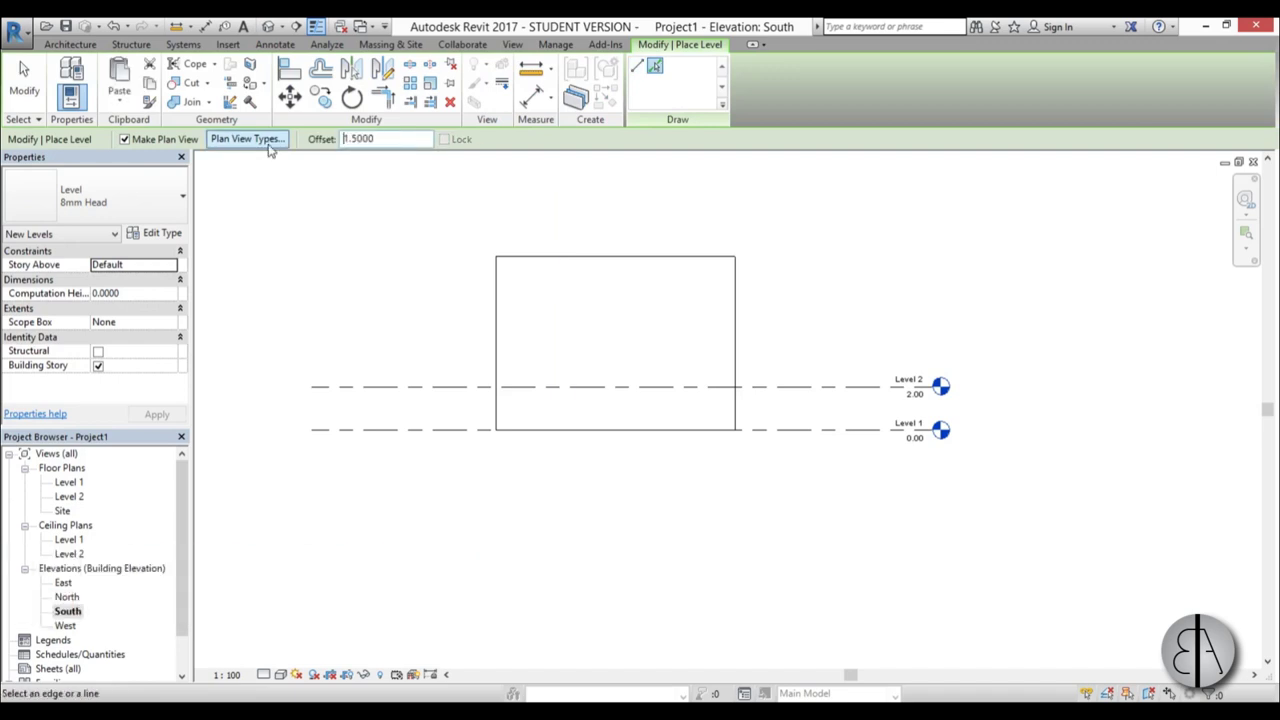
left_click(410, 386)
key("Escape")
key("Escape")
Select all the walls in the South elevation and set their top constraint to Up to level: Level 3.
middle_click_drag(769, 377, 758, 372)
scroll(780, 370, "up", 3)
scroll(780, 365, "down", 4)
left_click_drag(886, 286, 357, 231)
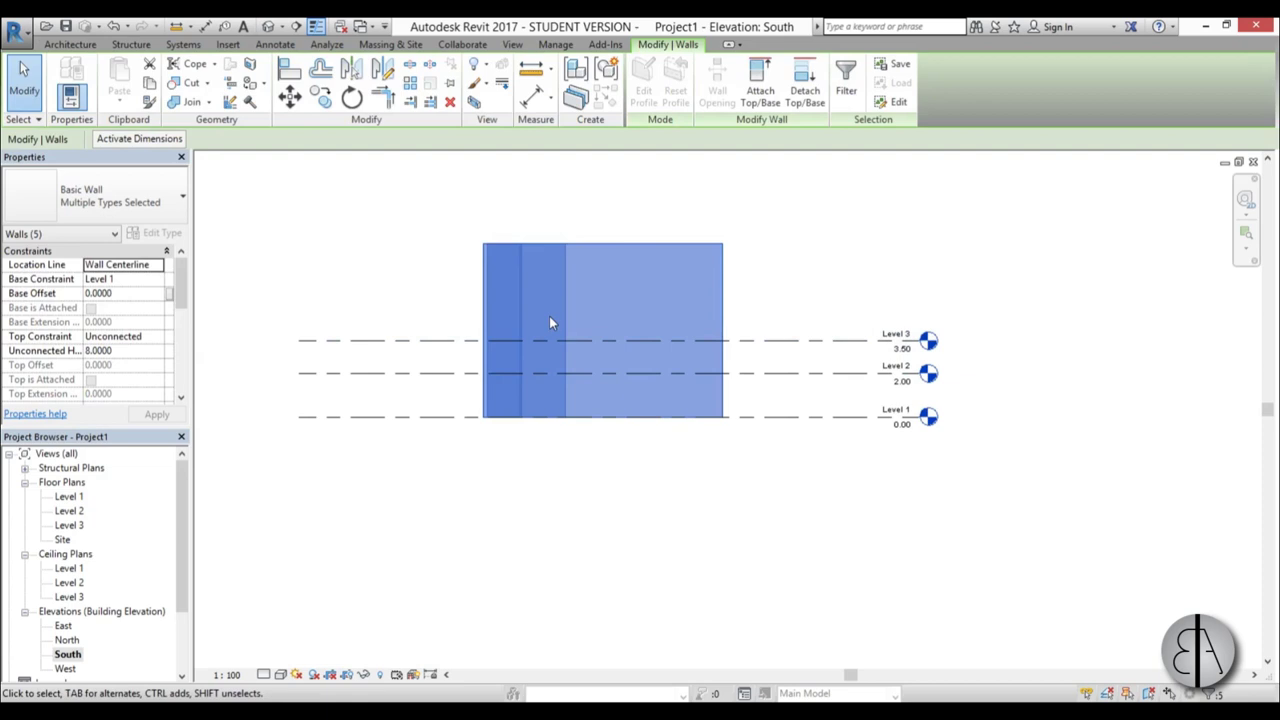
left_click(157, 281)
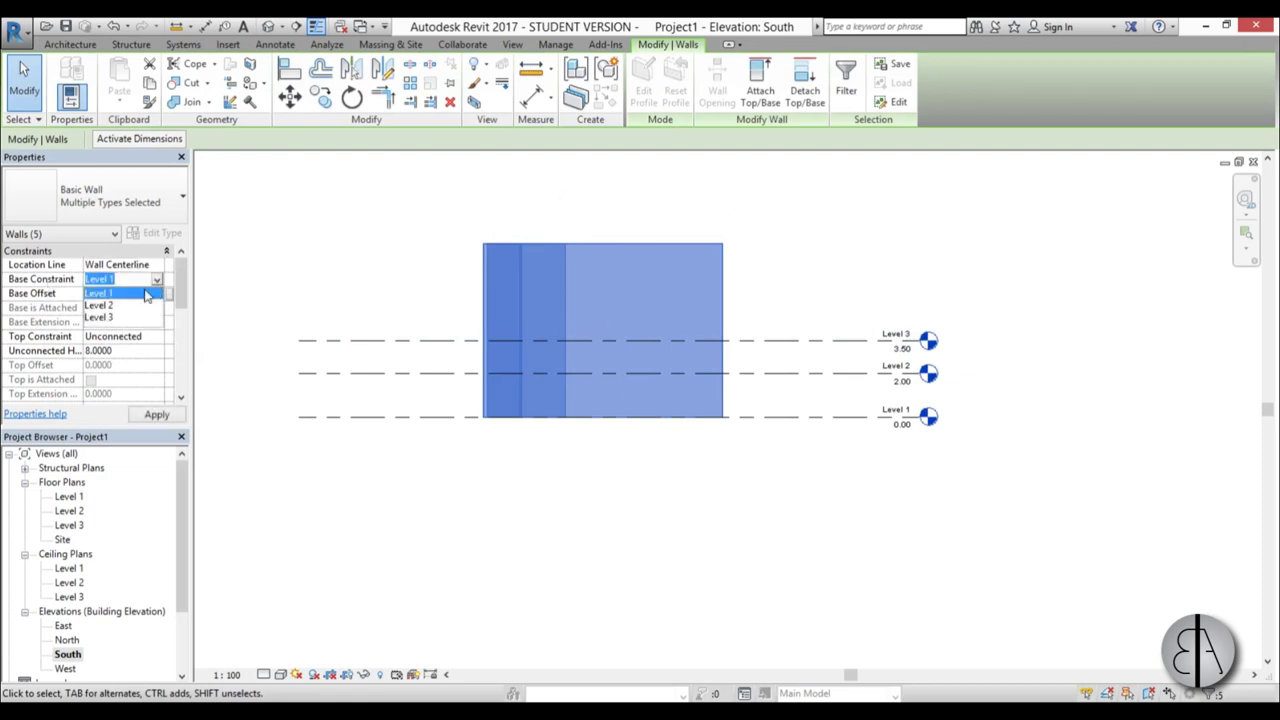
left_click(157, 338)
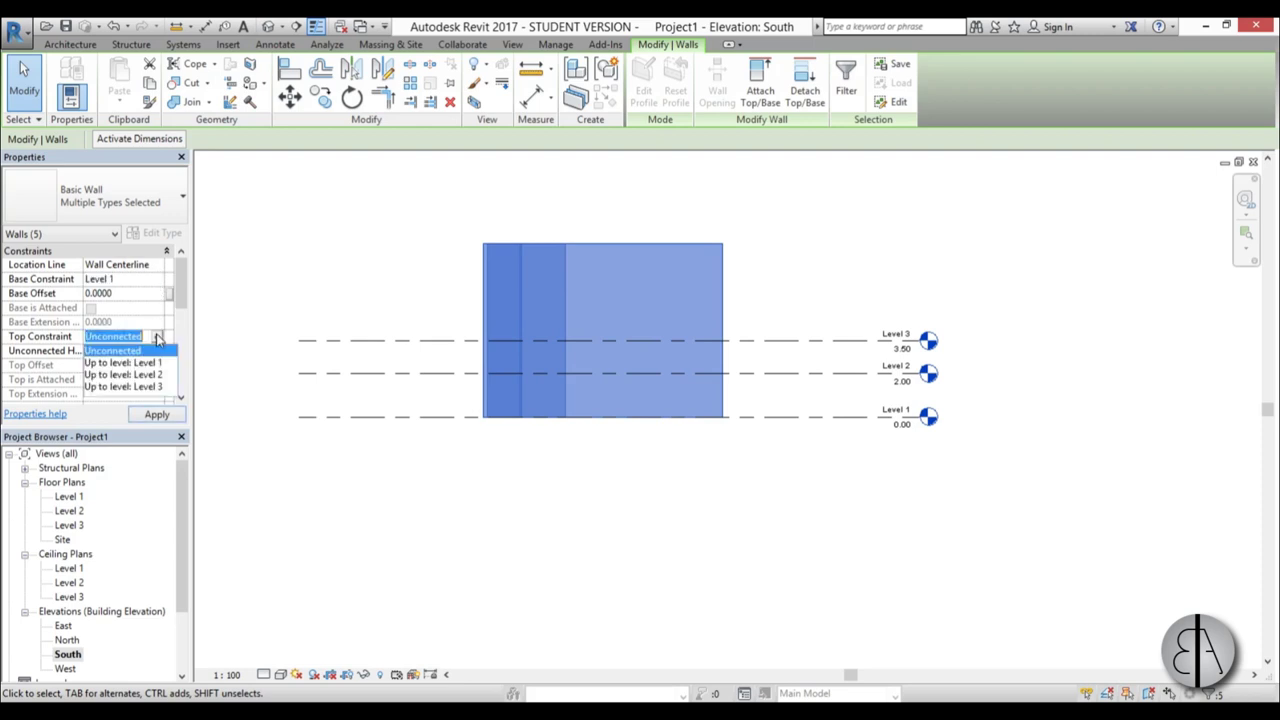
left_click(133, 386)
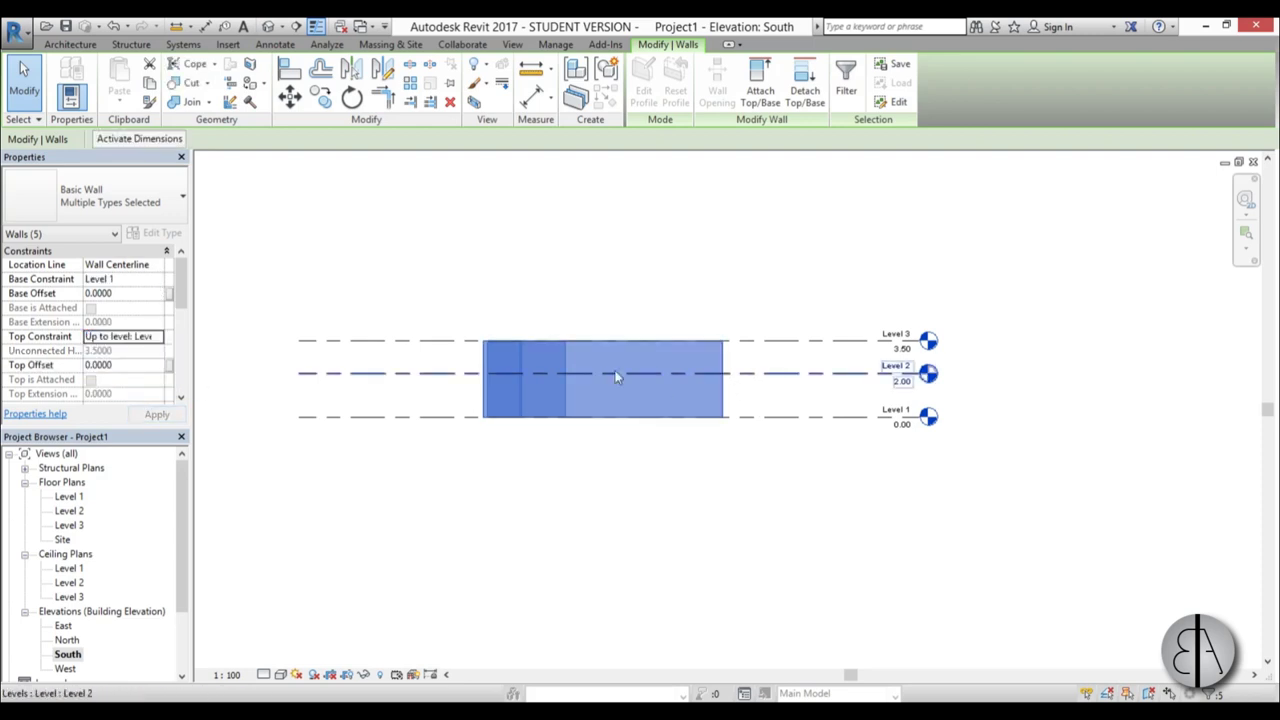
In the 3D view, limit the two 100mm bathroom walls by setting their top constraint to Up to level: Level 2.
left_click(271, 28)
middle_click_drag(860, 455, 665, 455, "shift")
scroll(770, 186, "up", 2)
left_click(768, 276)
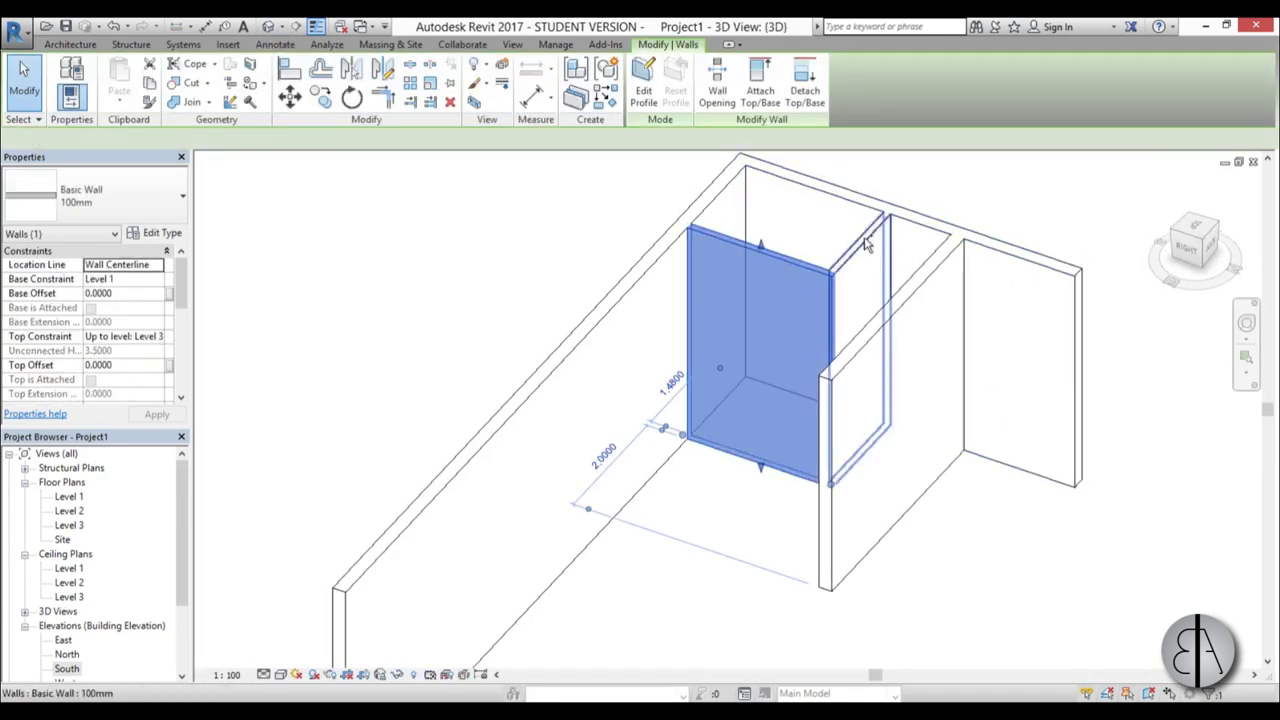
left_click(860, 290, "ctrl")
left_click(160, 340)
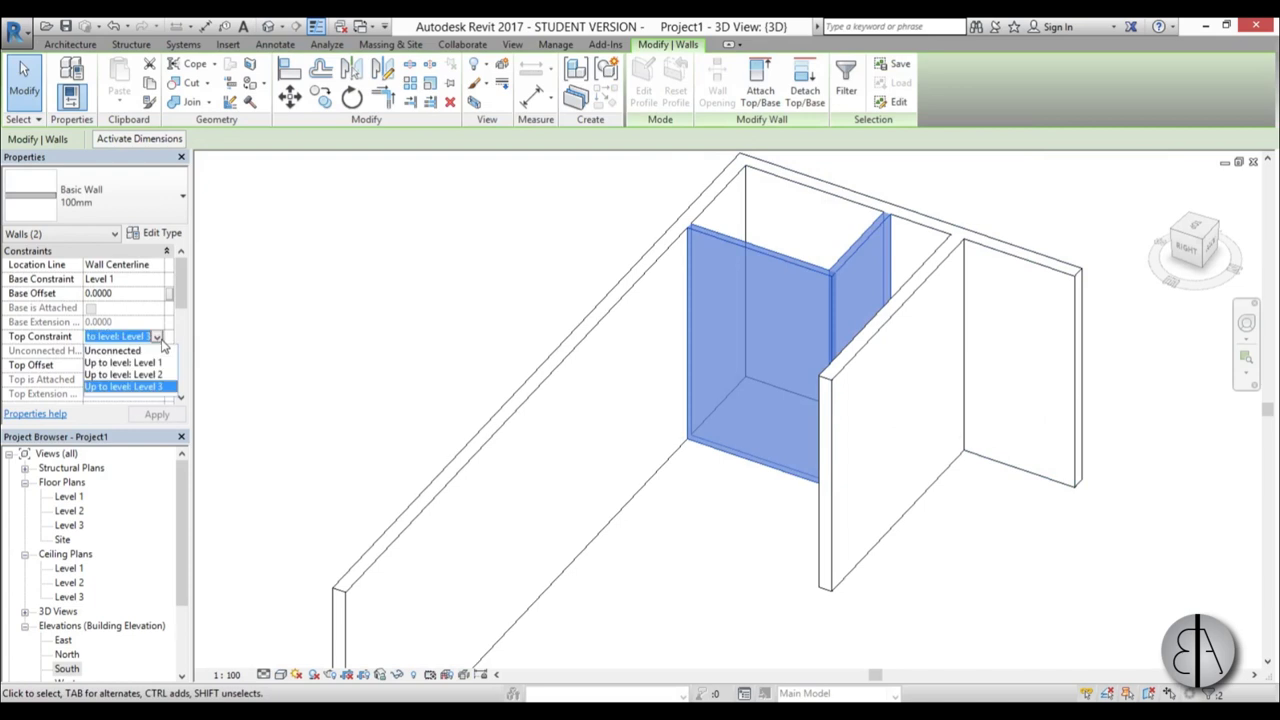
left_click(128, 374)
scroll(864, 310, "down", 2)
mouse_move(688, 496)
middle_mouse_down("shift")
mouse_move(740, 490)
mouse_move(674, 480)
mouse_move(672, 528)
mouse_move(717, 429)
mouse_move(674, 446)
mouse_move(712, 493)
middle_mouse_up("shift")
left_click(409, 294)
On the Level 1 floor plan, create a rectangular Generic 150mm floor spanning the whole plan between its outer corners.
double_click(69, 497)
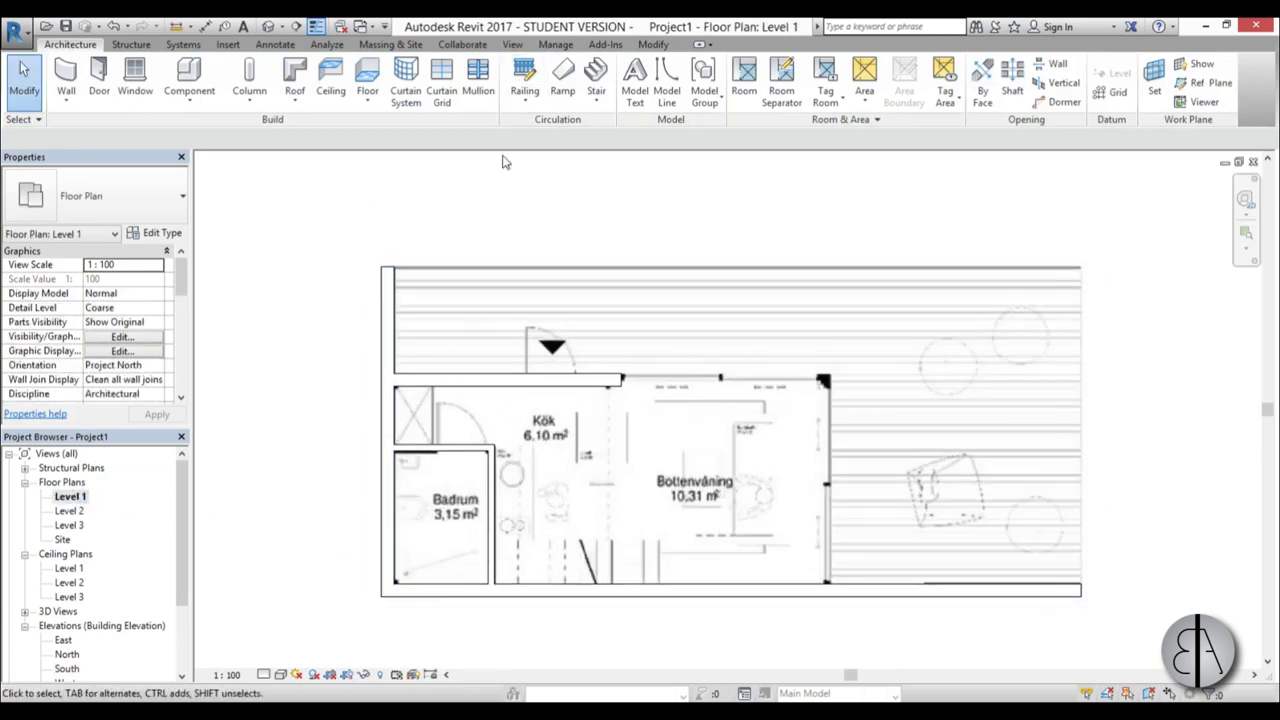
left_click(367, 75)
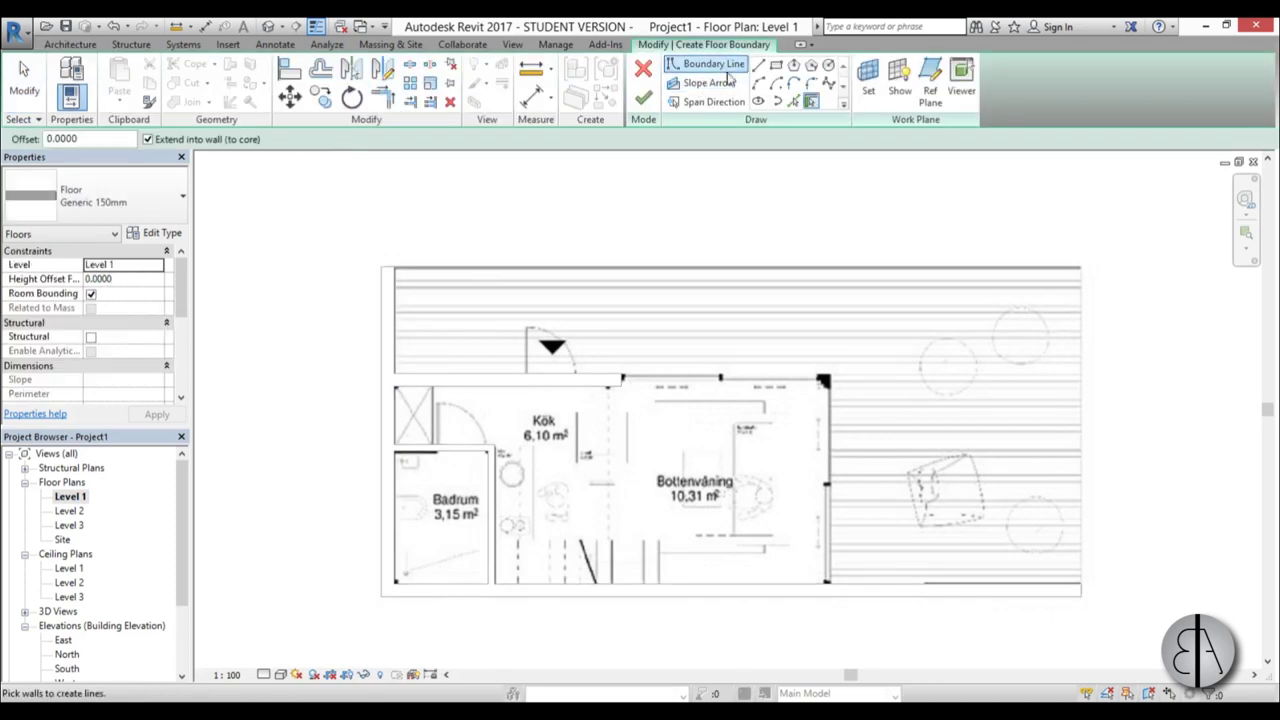
left_click(777, 65)
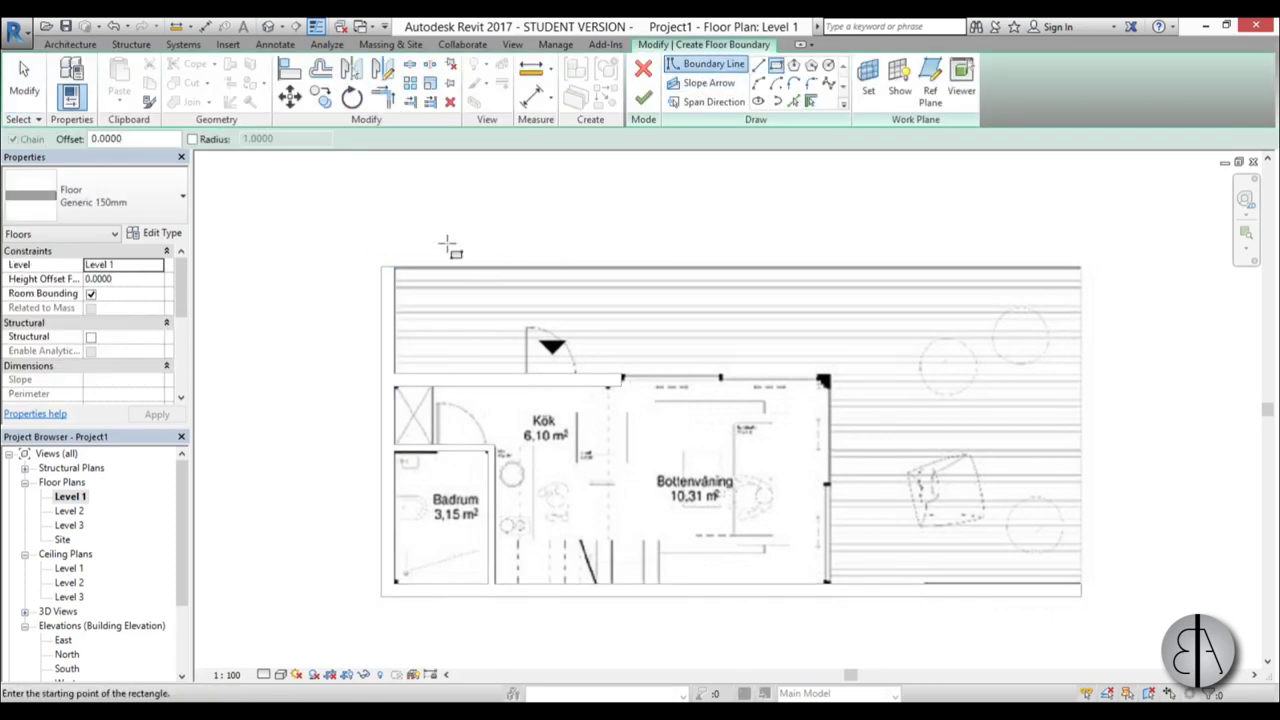
left_click(381, 267)
scroll(383, 268, "down", 3)
scroll(841, 493, "up", 7)
left_click(840, 463)
scroll(670, 442, "down", 3)
left_click(674, 440)
scroll(674, 440, "down", 2)
left_click(643, 97)
scroll(570, 266, "down", 1)
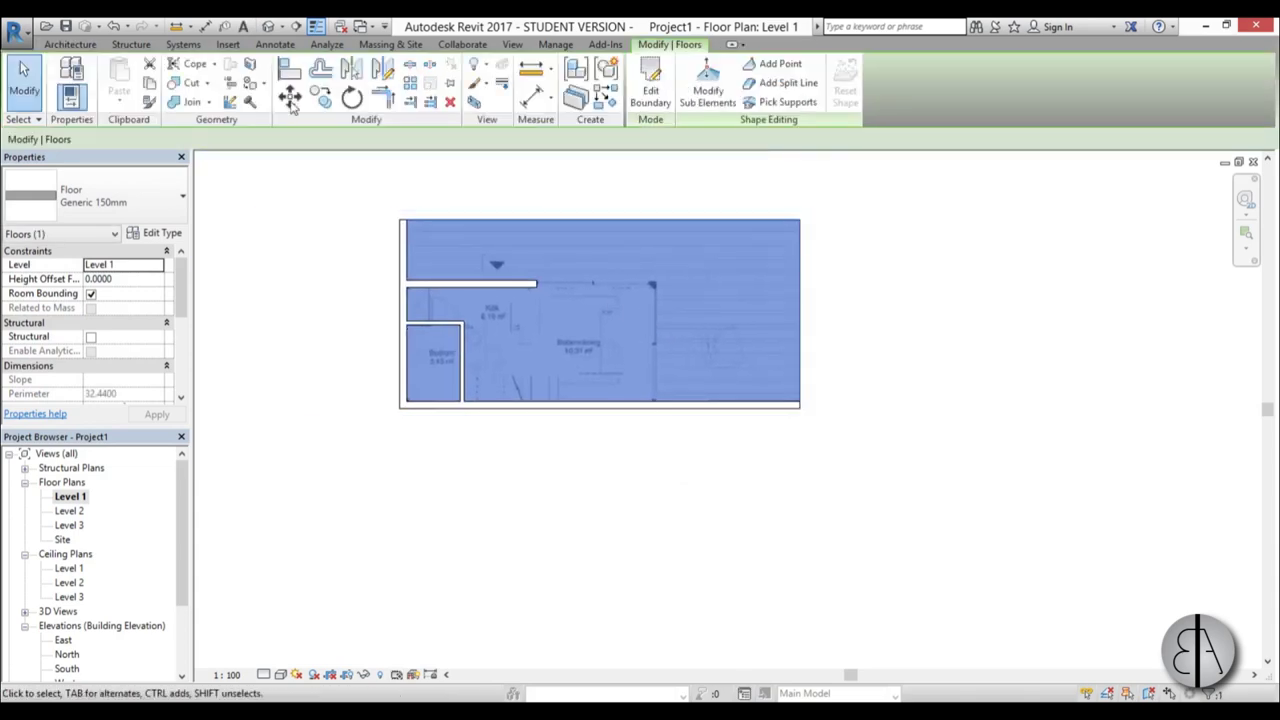
In the 3D view, copy the Generic 150mm floor and paste it aligned to Level 3.
left_click(268, 27)
left_click(781, 451)
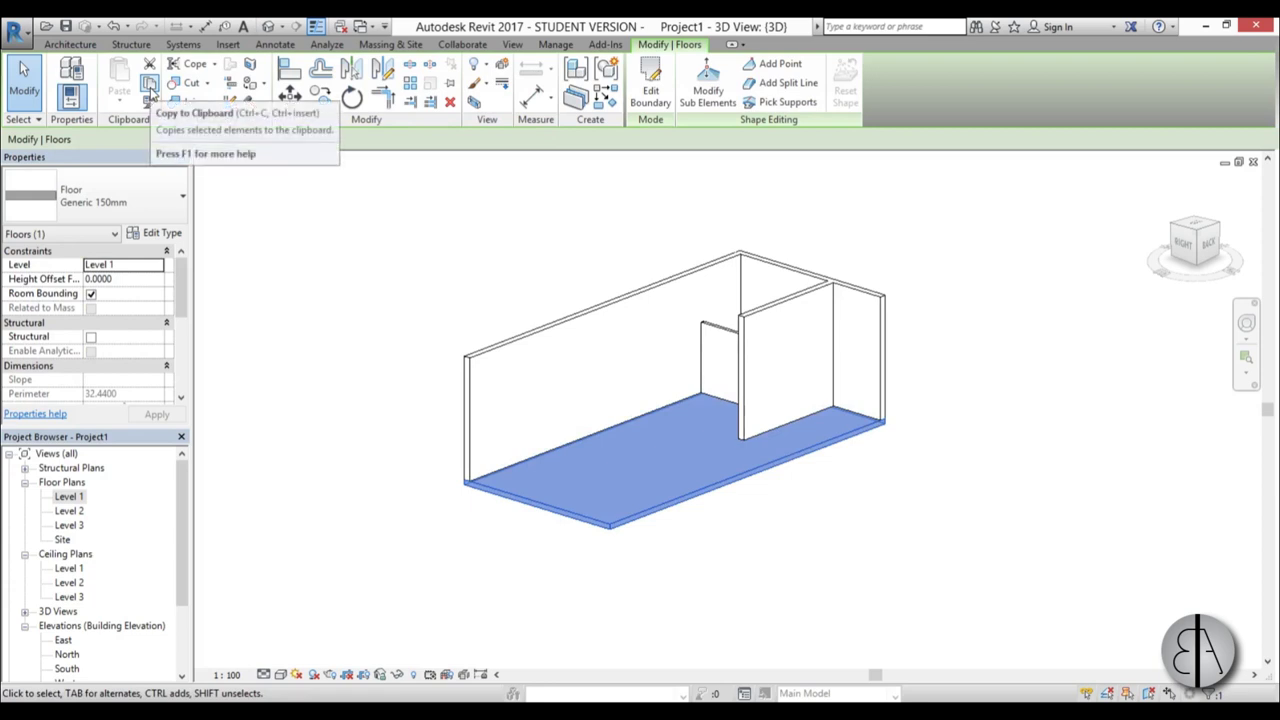
left_click(149, 84)
left_click(119, 102)
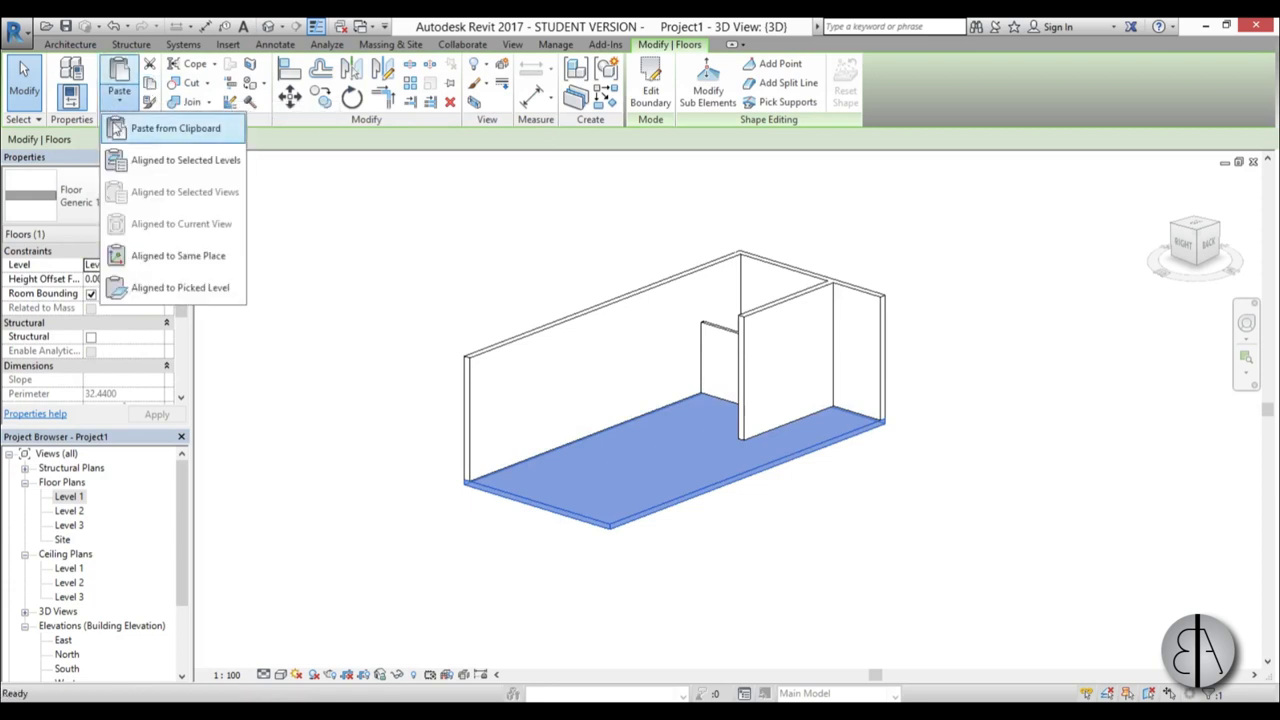
left_click(171, 163)
left_click(558, 281)
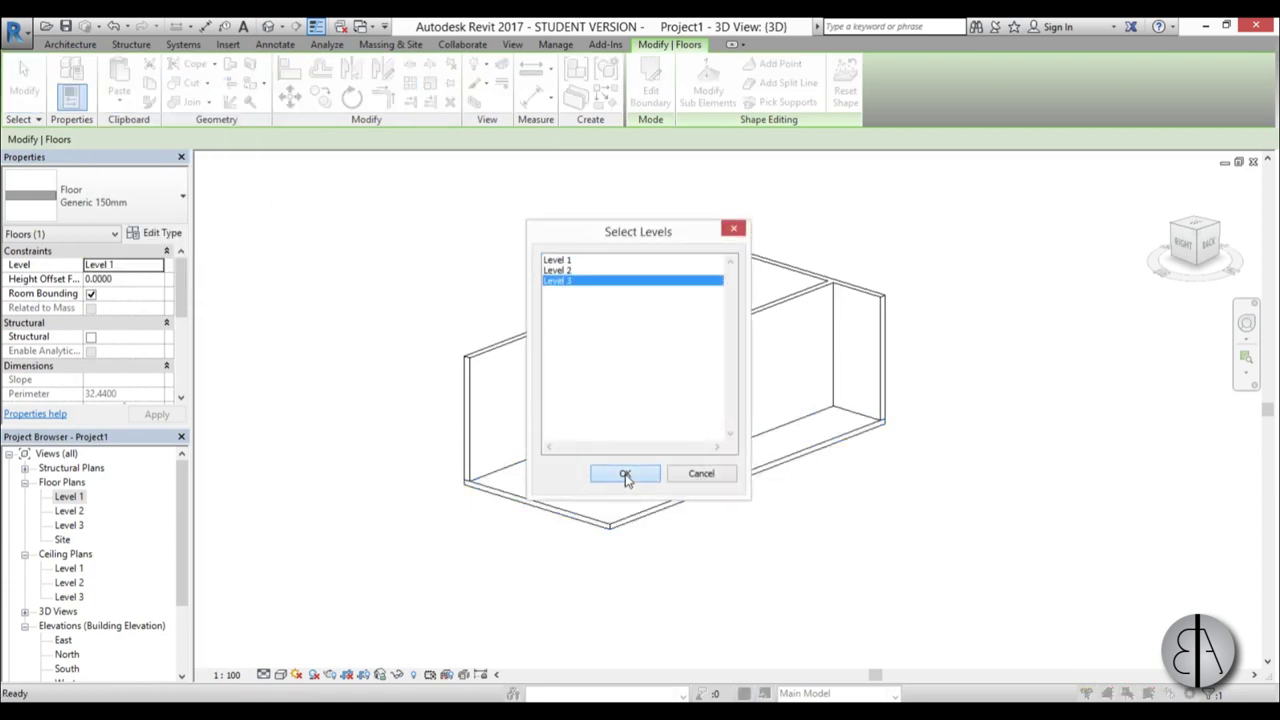
left_click(625, 476)
left_click(803, 531)
middle_click_drag(803, 531, 853, 505, "shift")
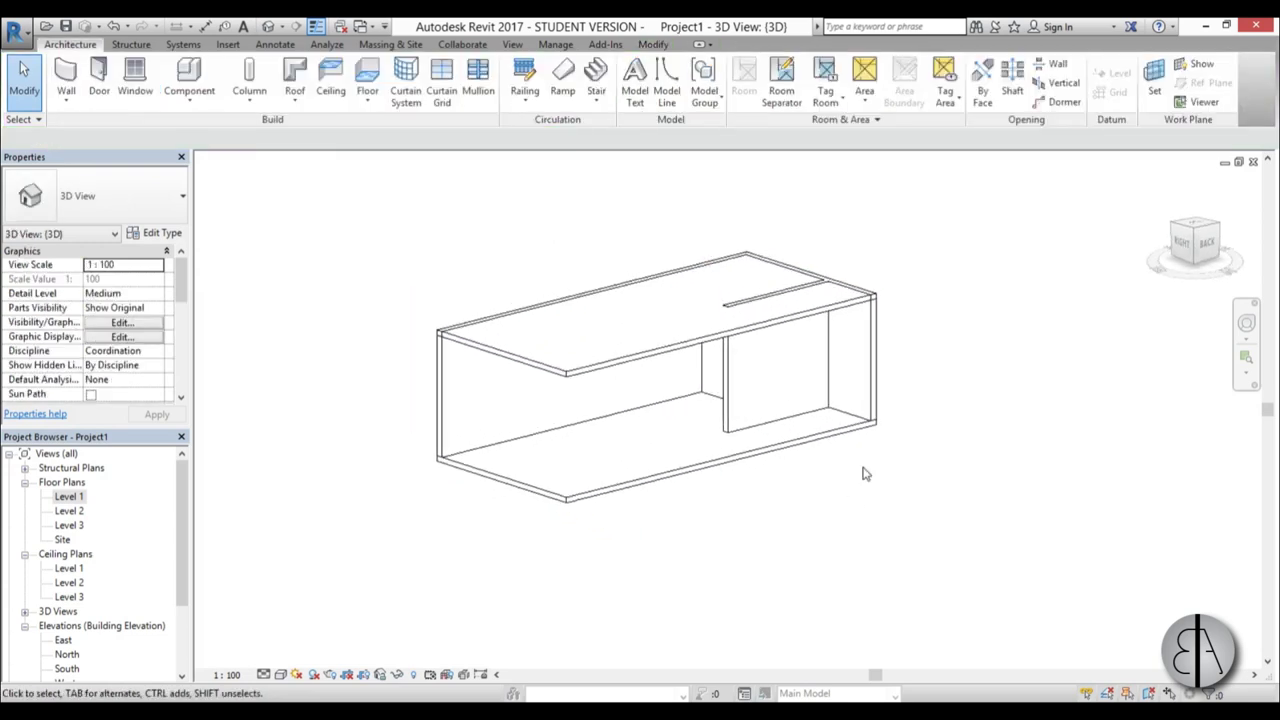
Attach the tops of the Generic - 200mm walls to the upper floor slab.
key("Tab")
left_click(880, 400)
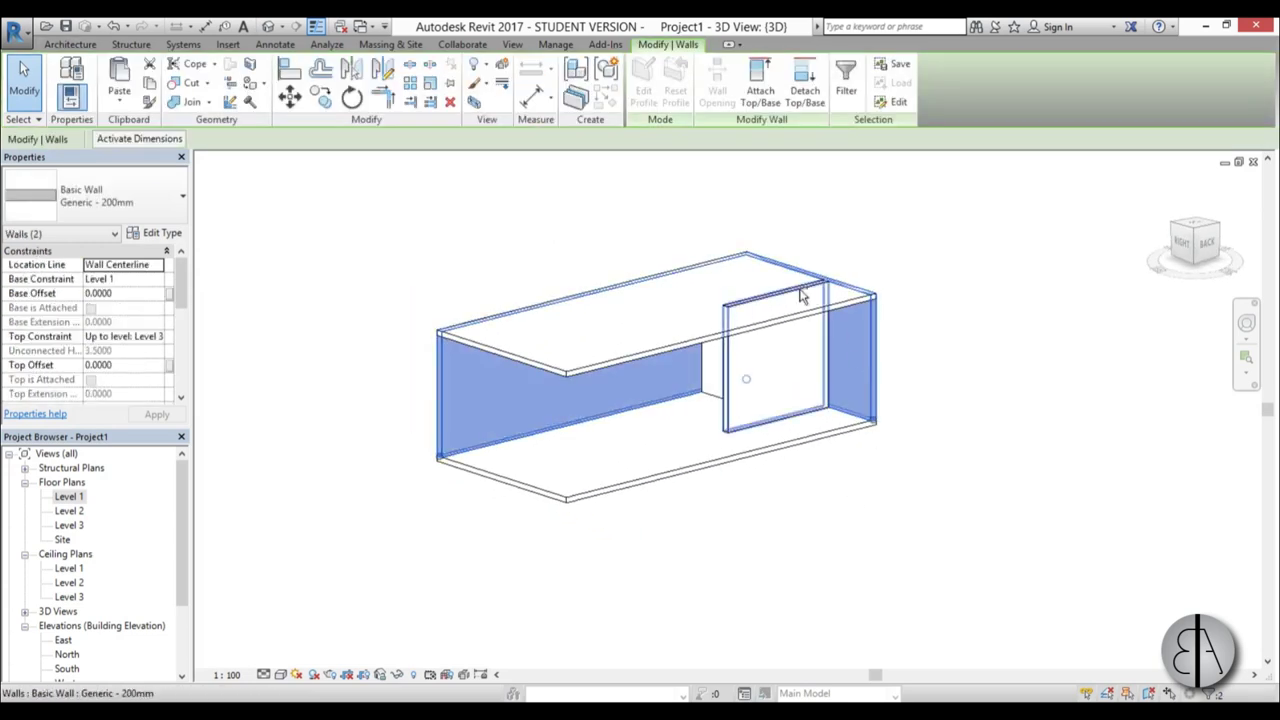
left_click(766, 103)
left_click(645, 358)
scroll(721, 521, "down", 2)
middle_click_drag(723, 525, 730, 608, "shift")
scroll(708, 480, "up", 3)
left_click(677, 510)
middle_click_drag(622, 546, 700, 490, "shift")
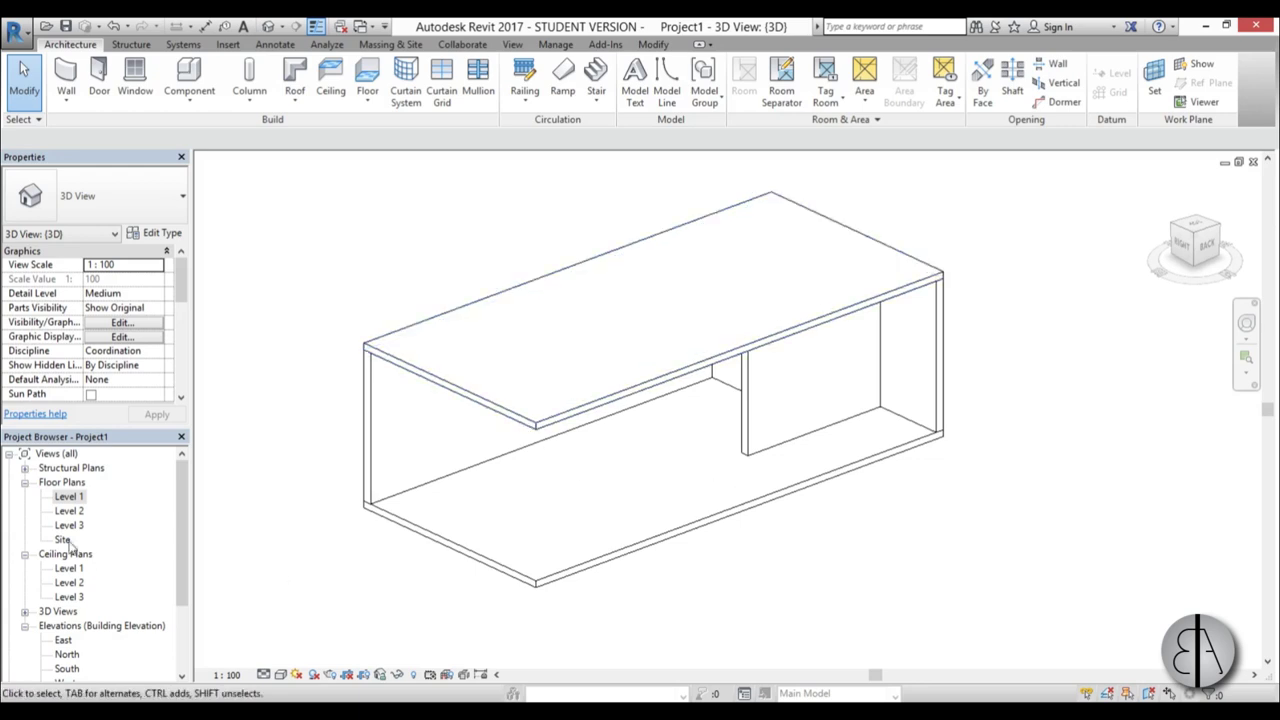
On the Level 1 plan, try to reveal the plan image by overriding the floor's surface transparency by element.
double_click(66, 497)
scroll(510, 410, "up", 5)
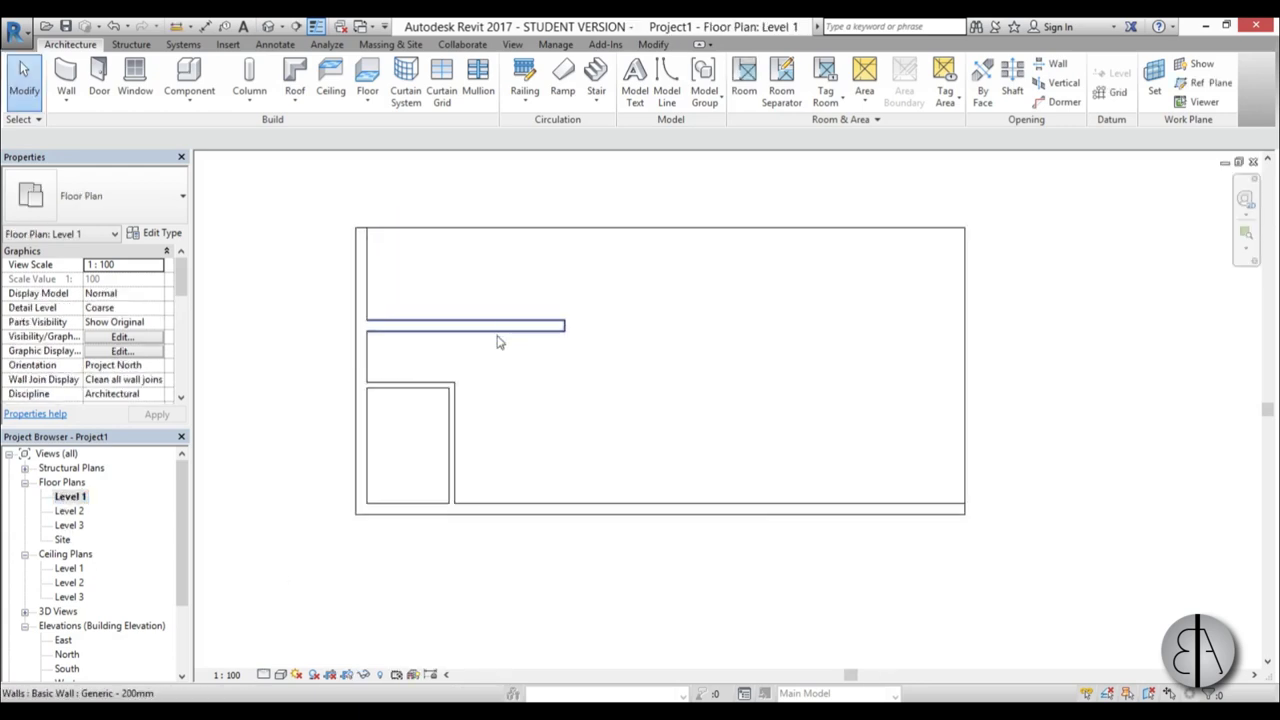
scroll(343, 441, "down", 2)
middle_click_drag(441, 445, 506, 456)
scroll(482, 437, "up", 1)
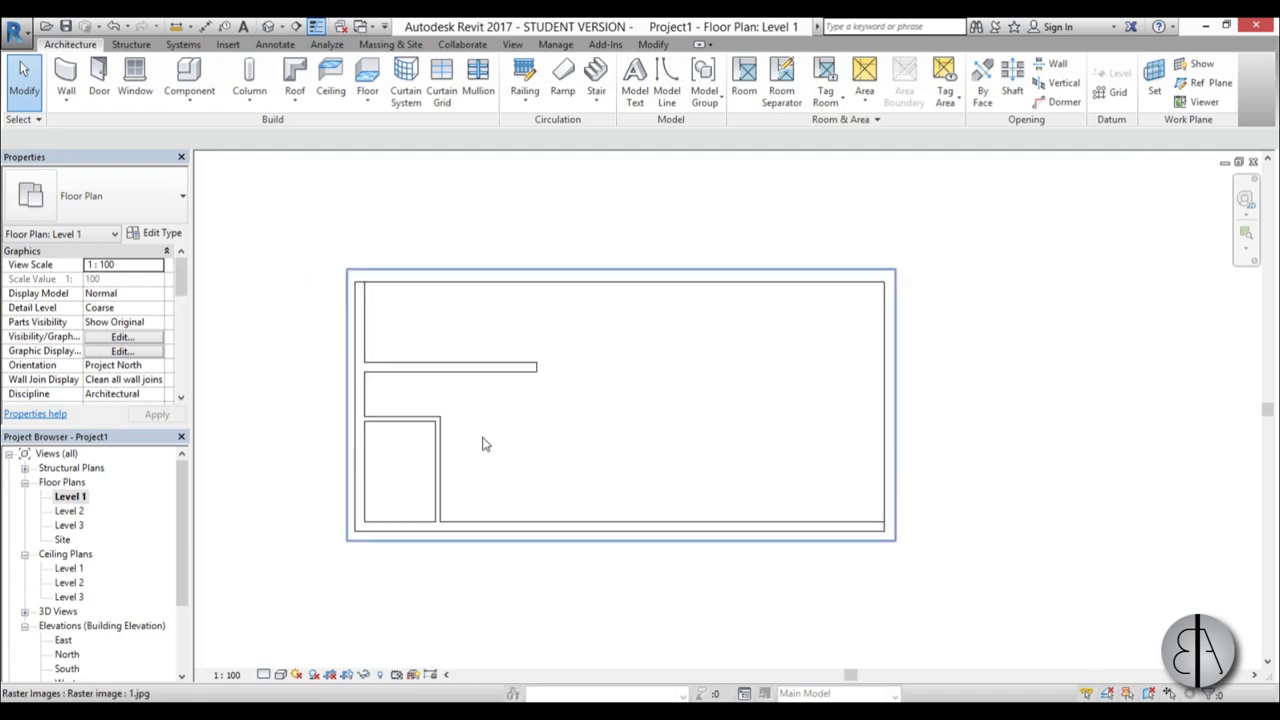
left_click(474, 284)
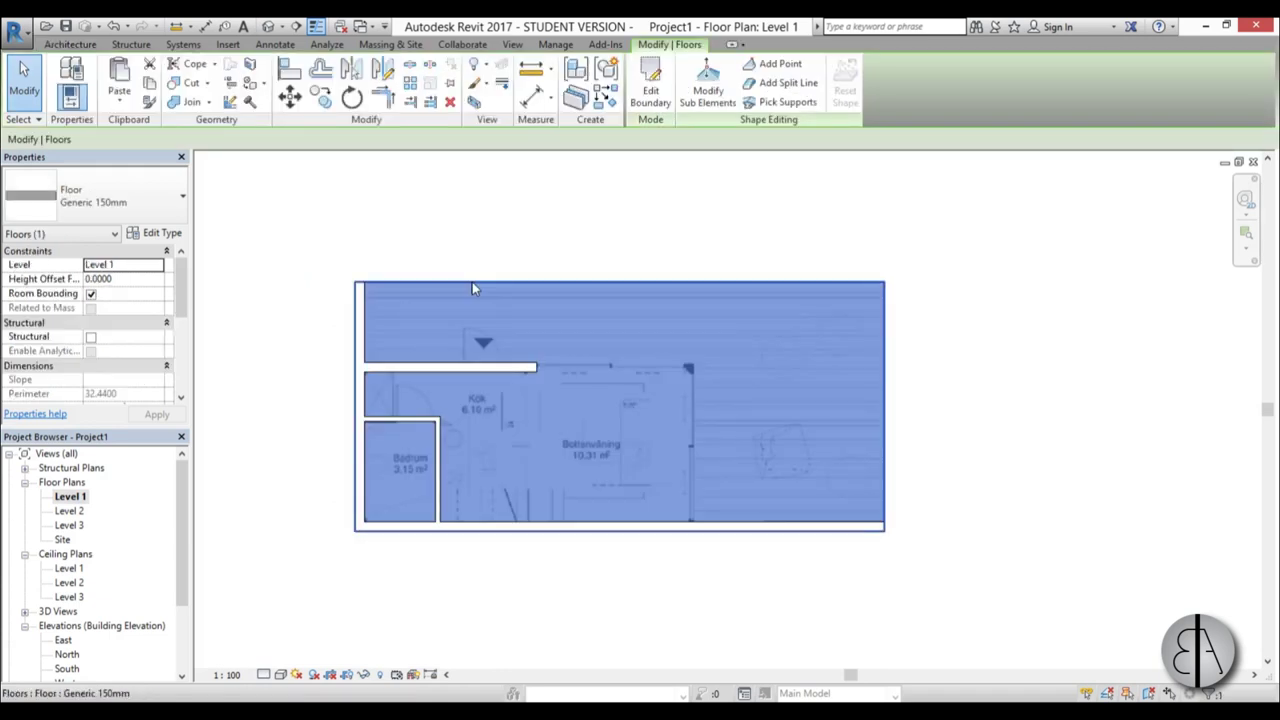
right_click(607, 252)
mouse_move(730, 345)
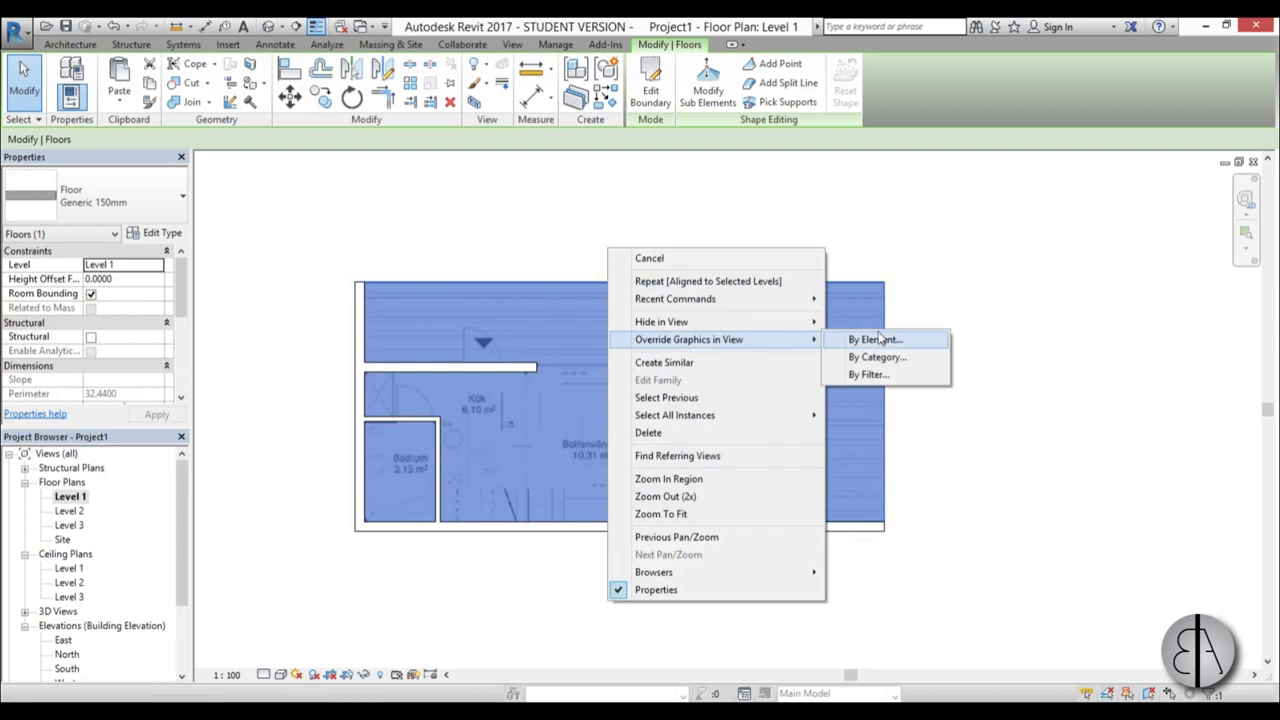
left_click(876, 340)
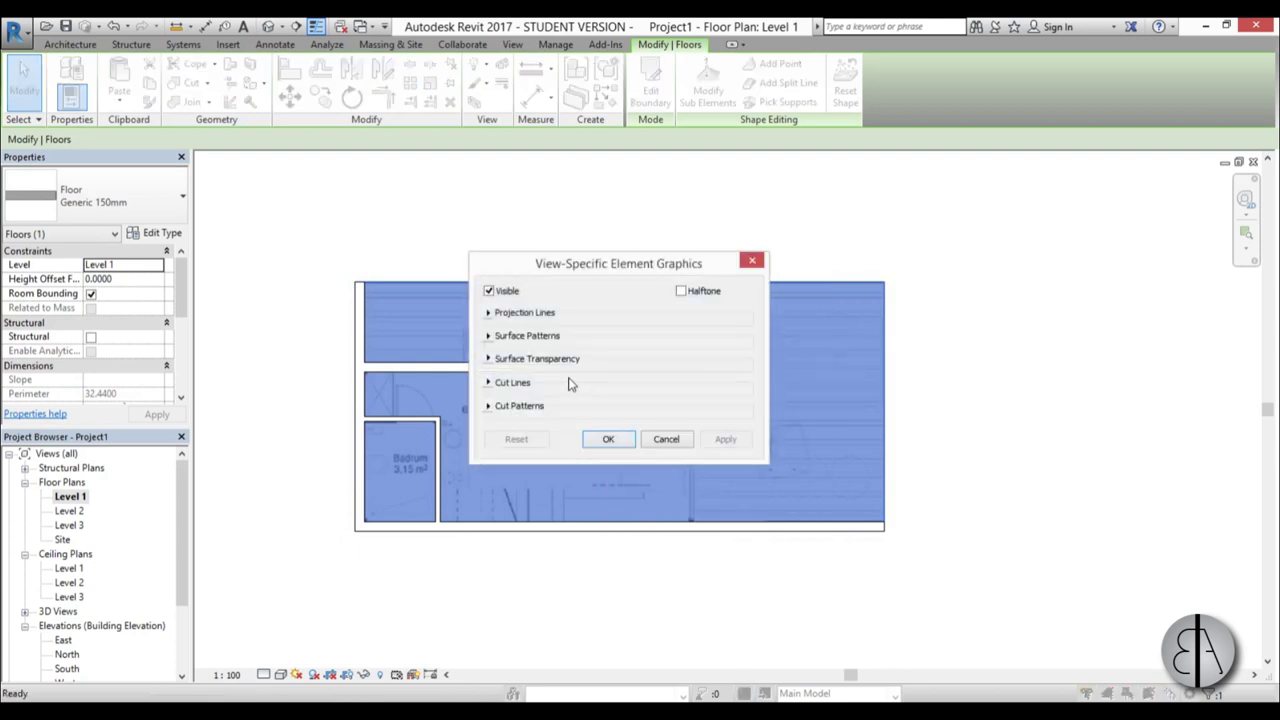
left_click(492, 360)
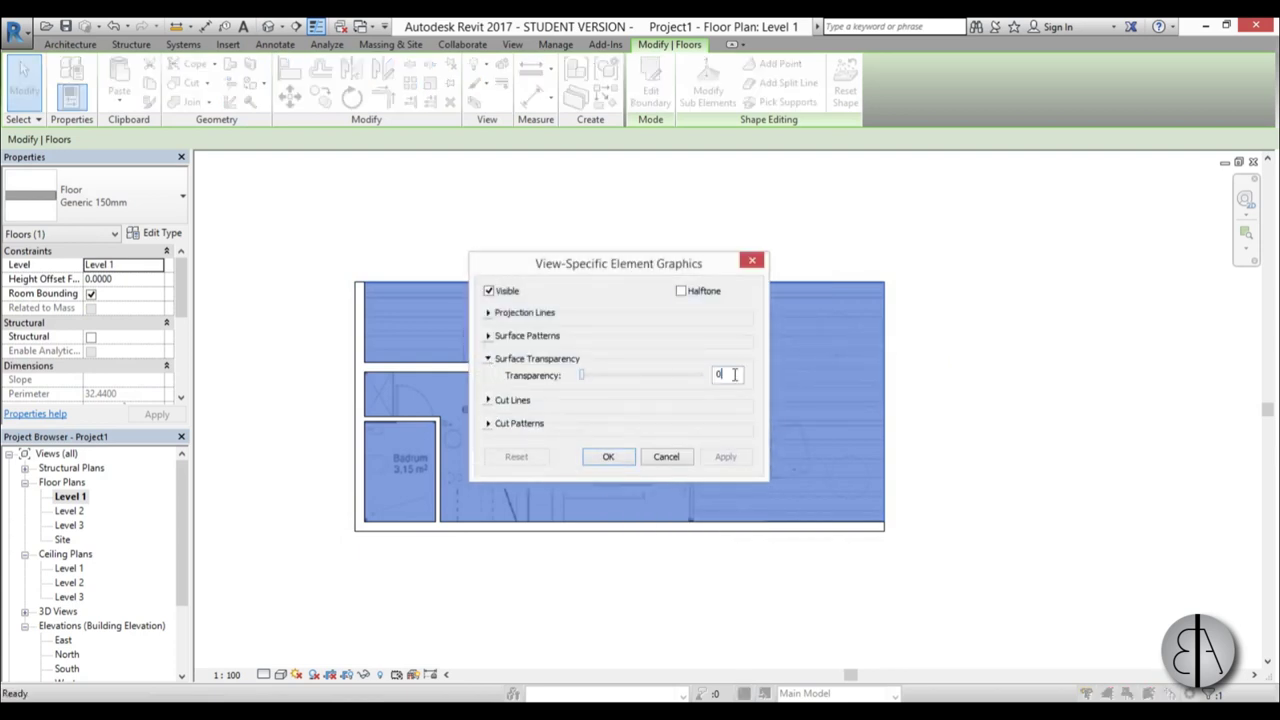
key("Return")
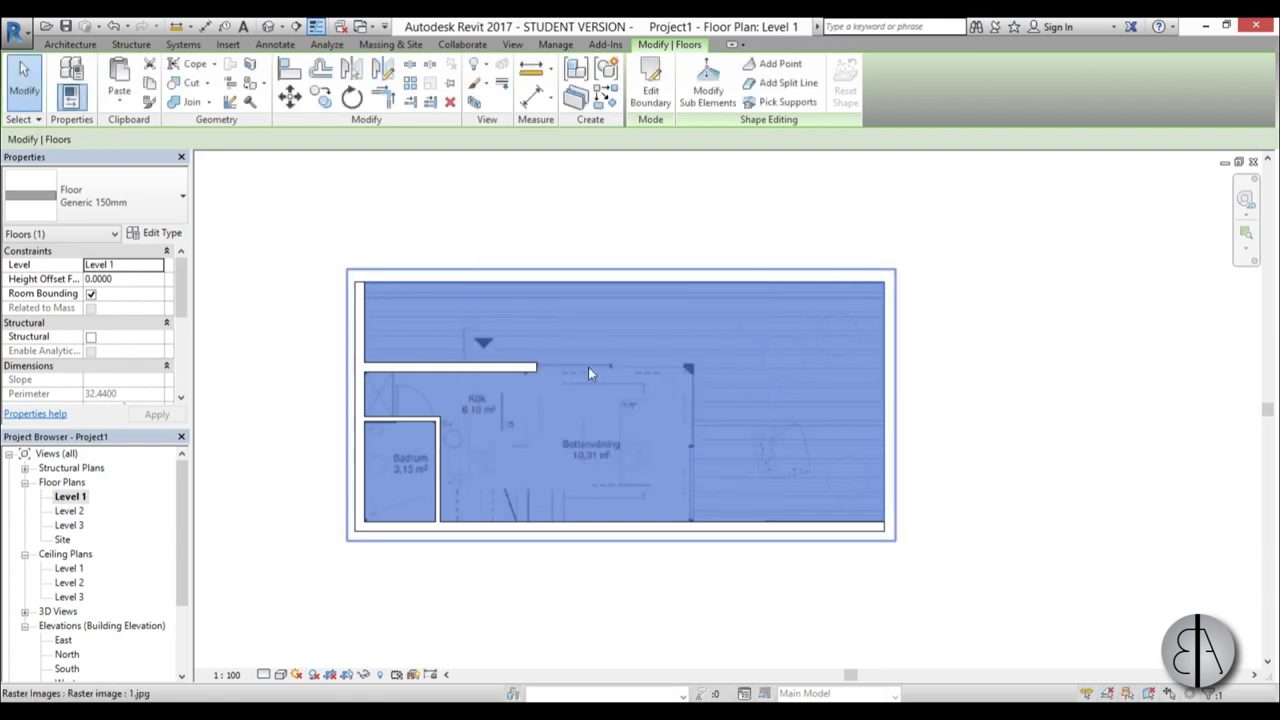
left_click(604, 576)
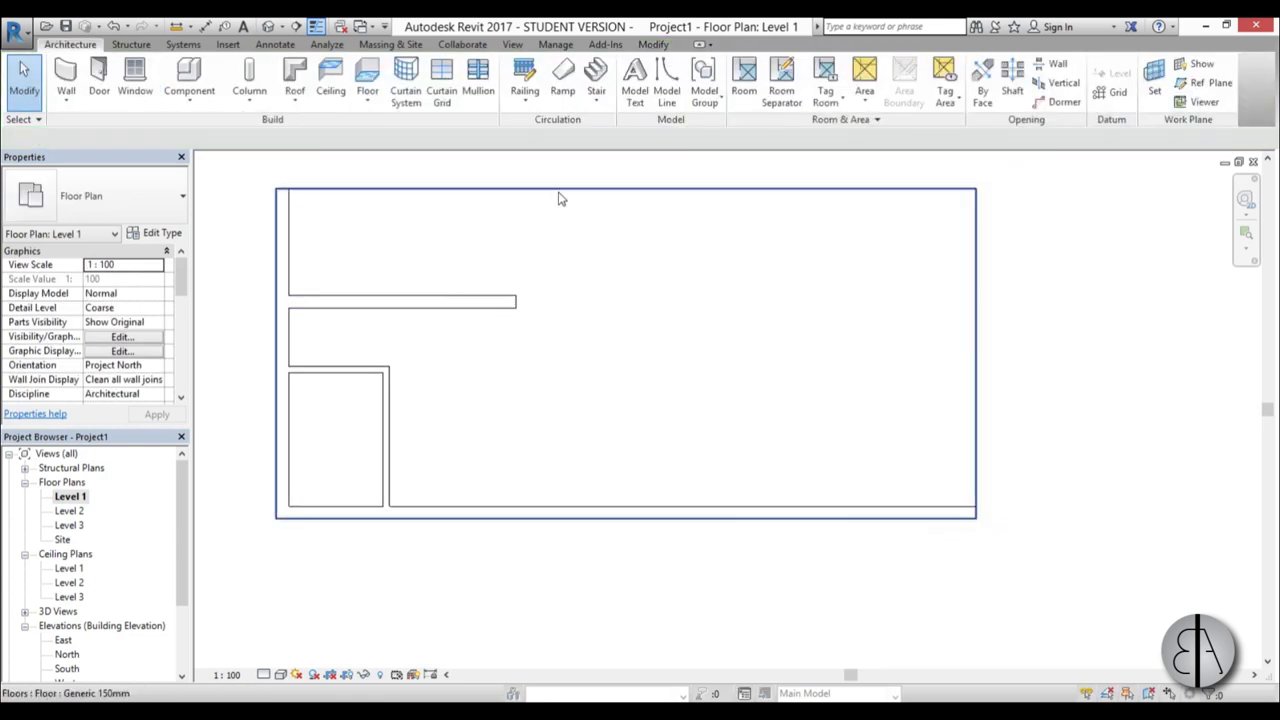
Override the Level 1 floor's graphics by element with a surface transparency of 60.
left_click(511, 266)
scroll(511, 266, "down", 3)
right_click(531, 230)
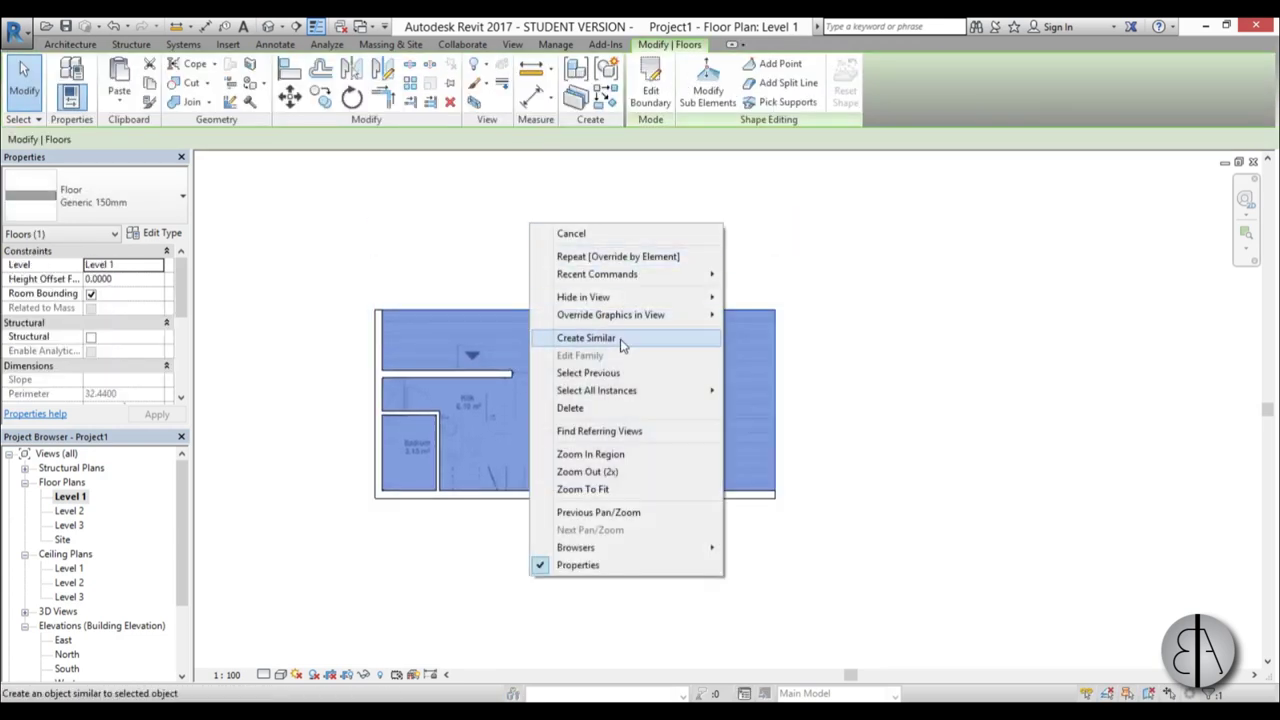
mouse_move(630, 322)
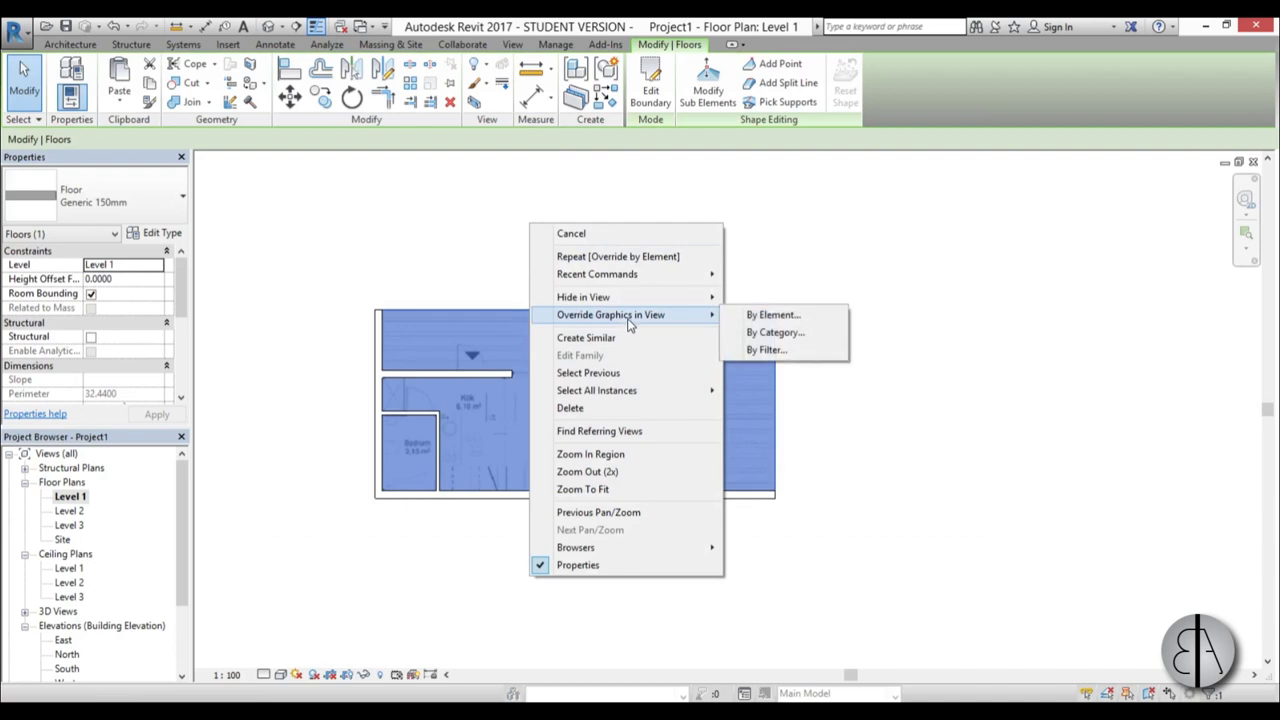
left_click(771, 316)
left_click(490, 359)
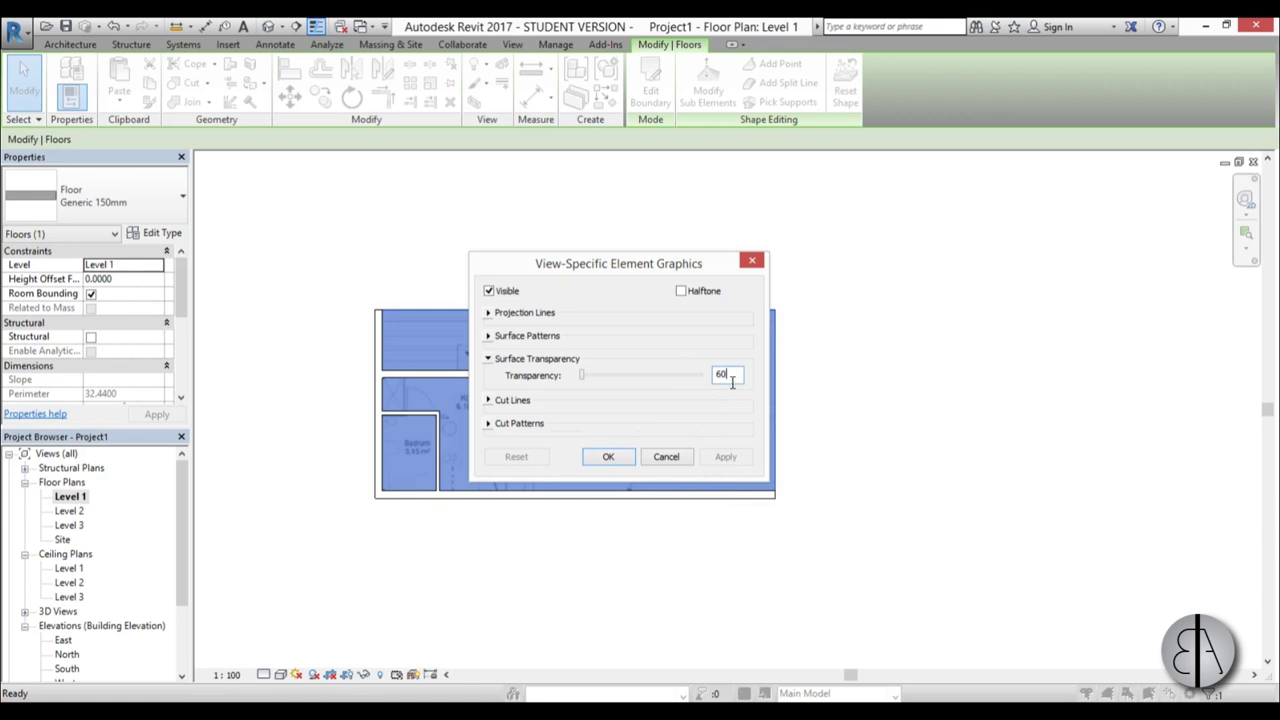
key("Return")
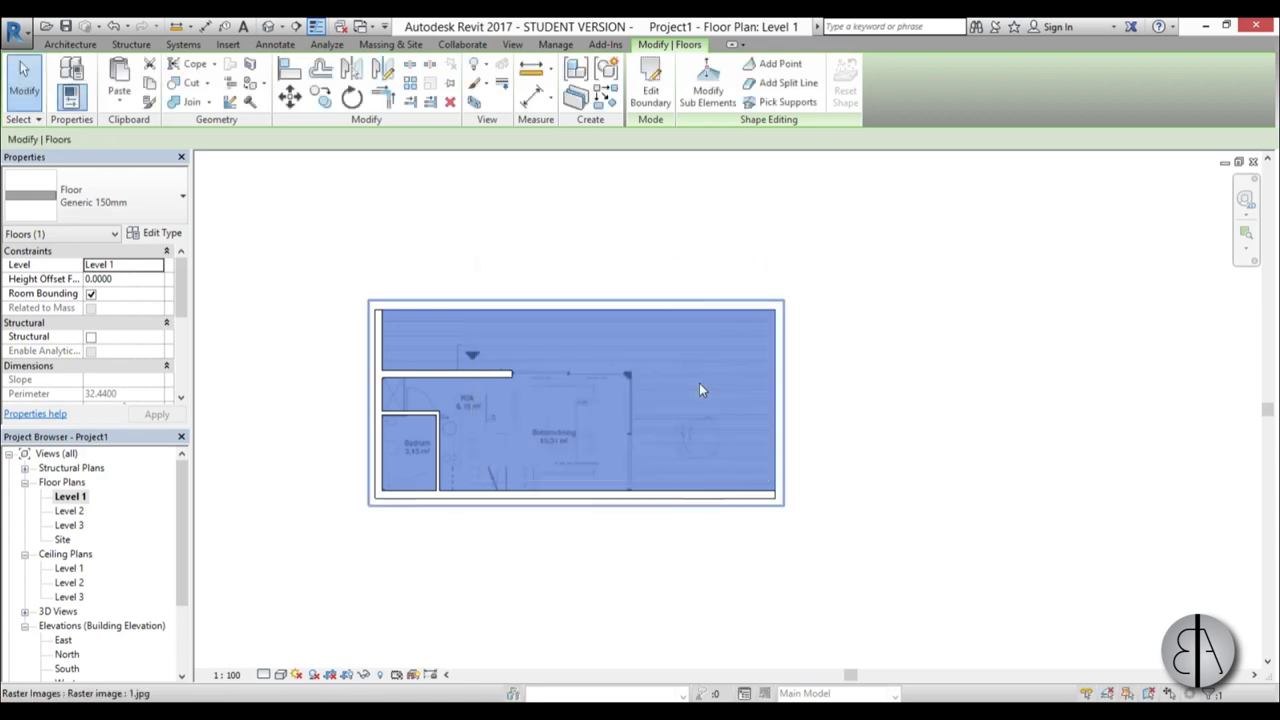
left_click(688, 560)
Raise the Level 1 floor's surface transparency with a by-element view override so the plan image shows through.
left_click(552, 314)
right_click(574, 250)
mouse_move(669, 342)
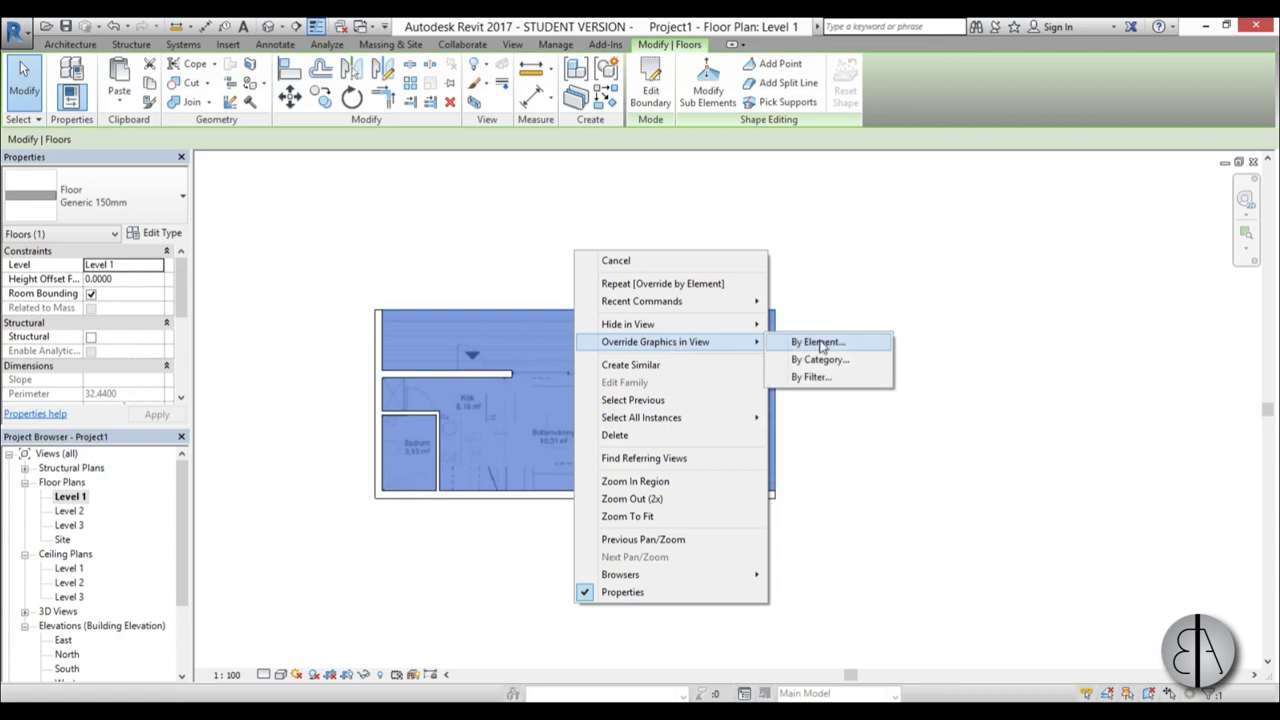
left_click(818, 342)
left_click(495, 360)
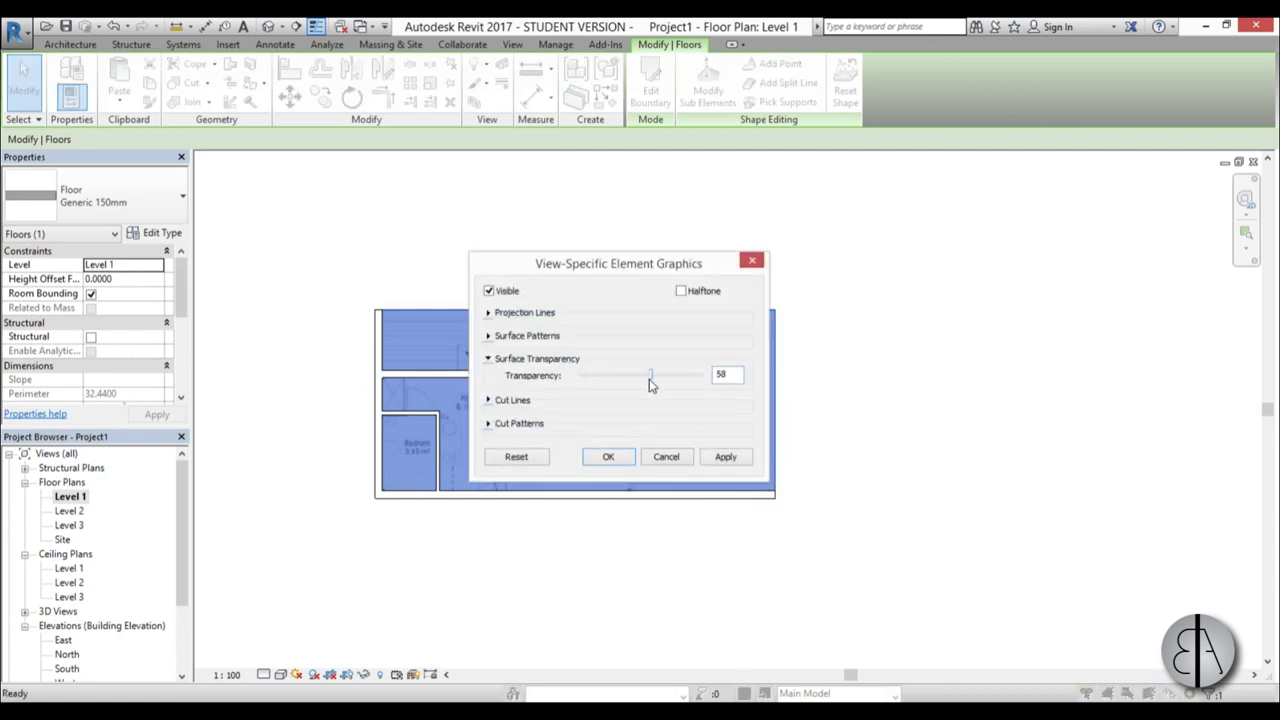
left_click(728, 458)
left_click(609, 460)
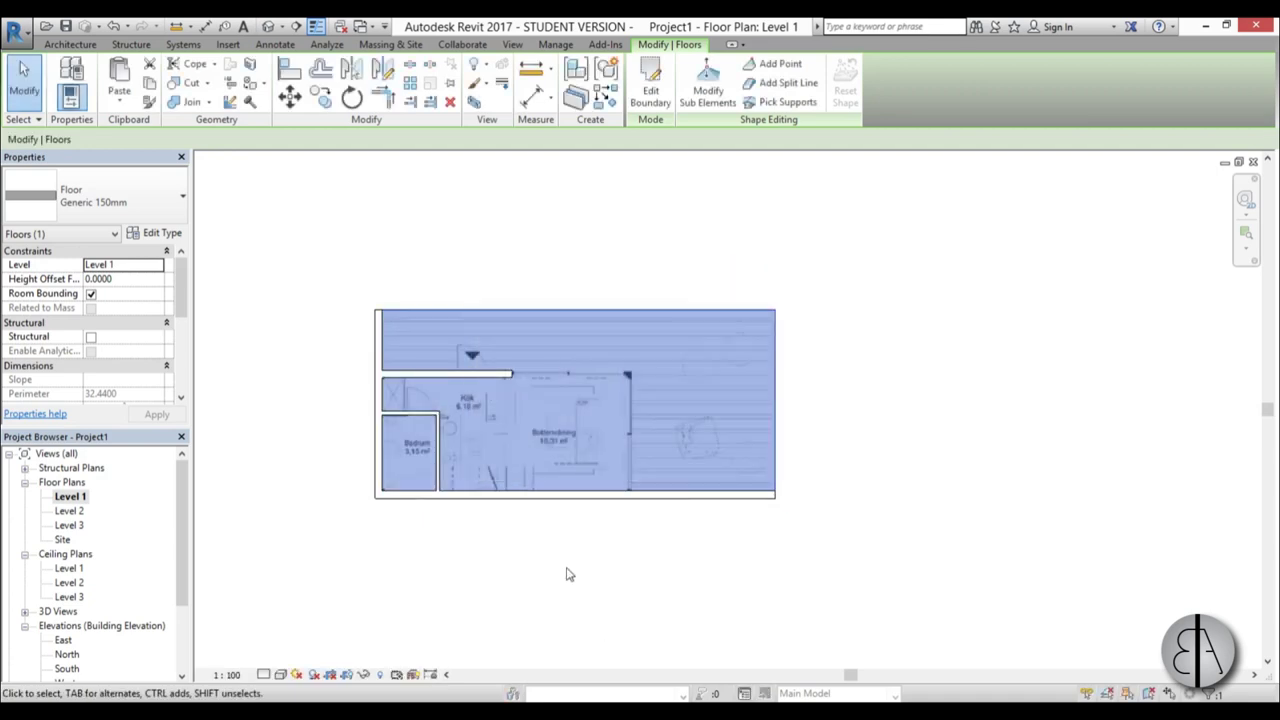
middle_click_drag(572, 574, 604, 580)
left_click(603, 580)
scroll(600, 428, "up", 3)
scroll(706, 459, "down", 2)
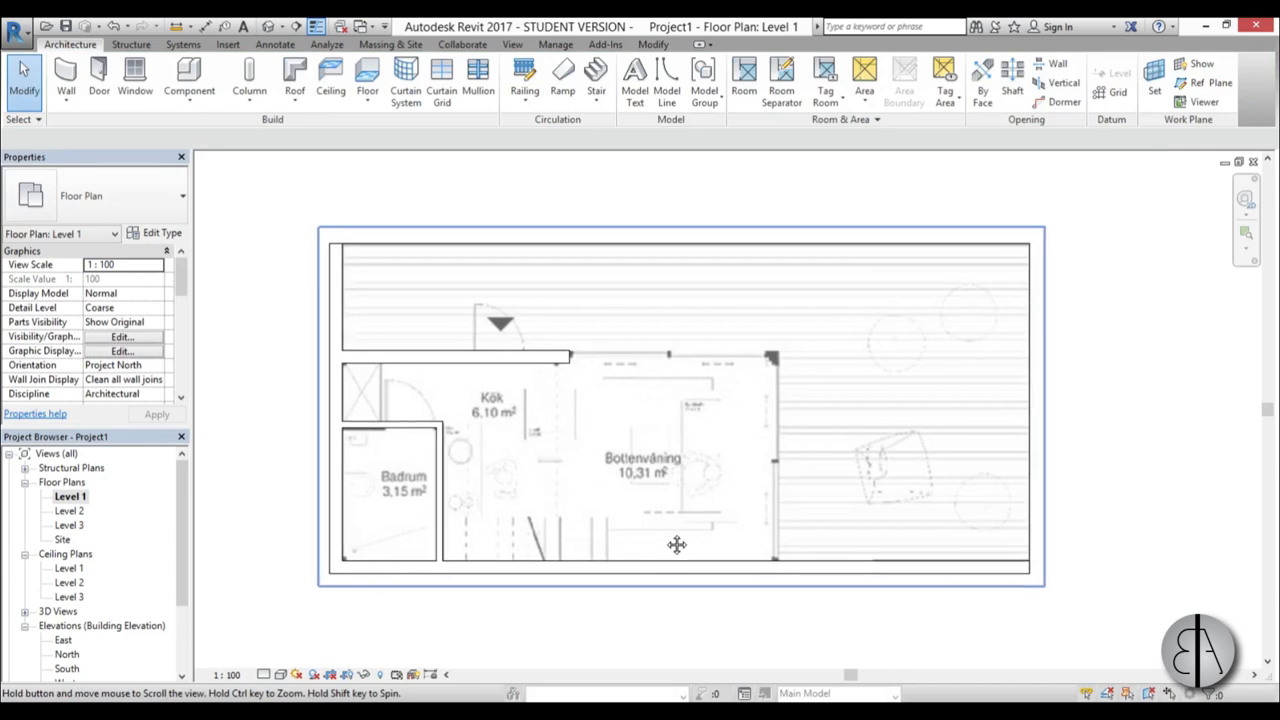
scroll(608, 482, "up", 5)
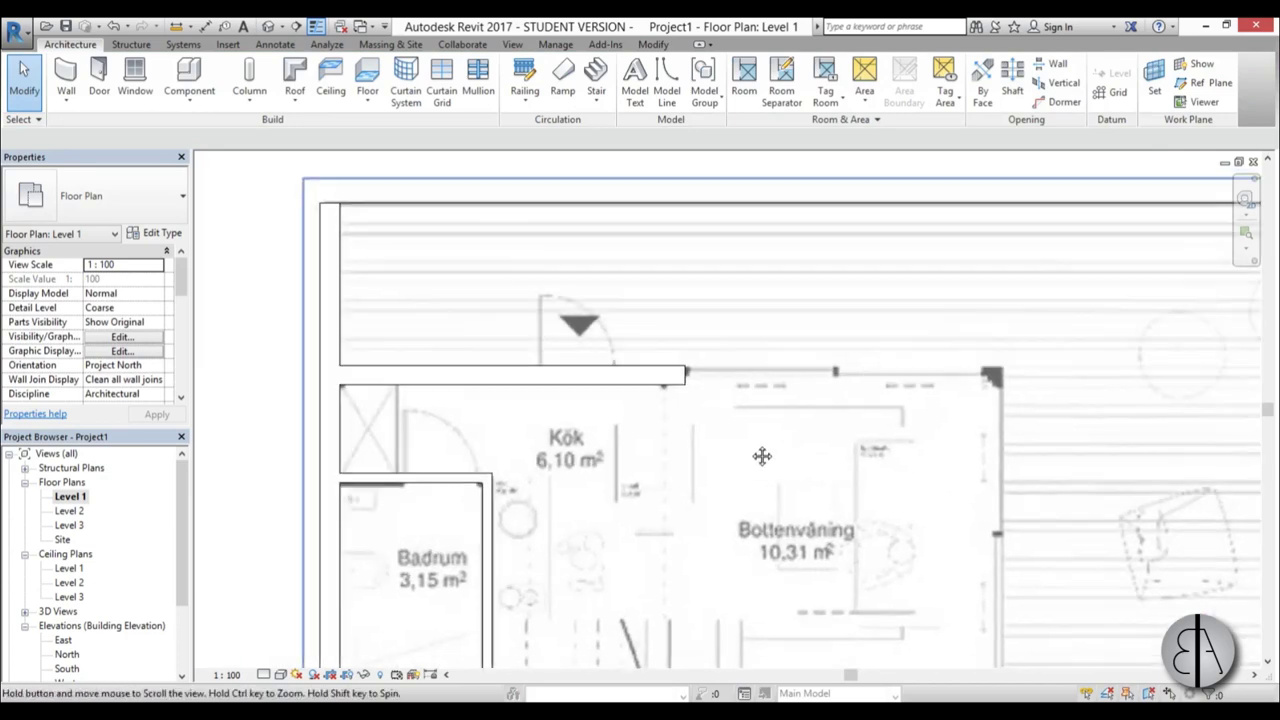
Examine the entrance door's position in the plan image along the Generic - 200mm wall above the kitchen.
left_click(578, 381)
scroll(568, 381, "down", 1)
scroll(563, 387, "up", 1)
scroll(564, 387, "down", 1)
middle_click_drag(586, 434, 569, 431)
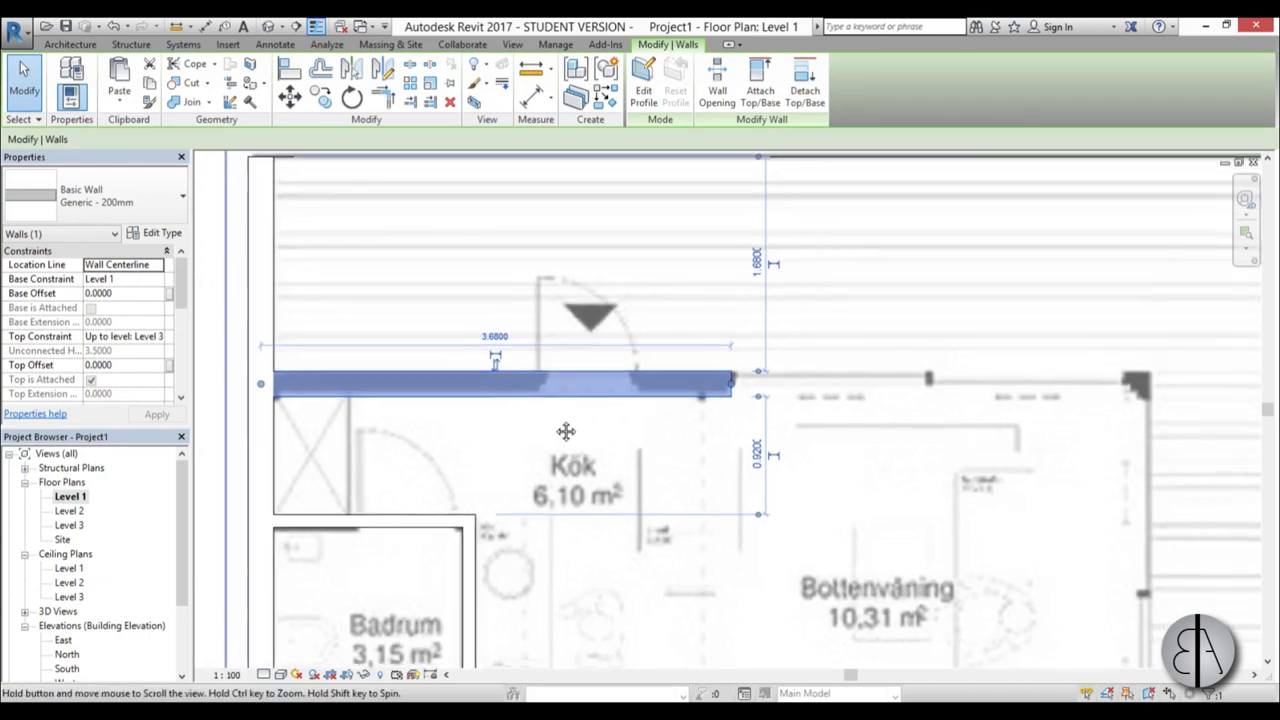
scroll(541, 371, "up", 1)
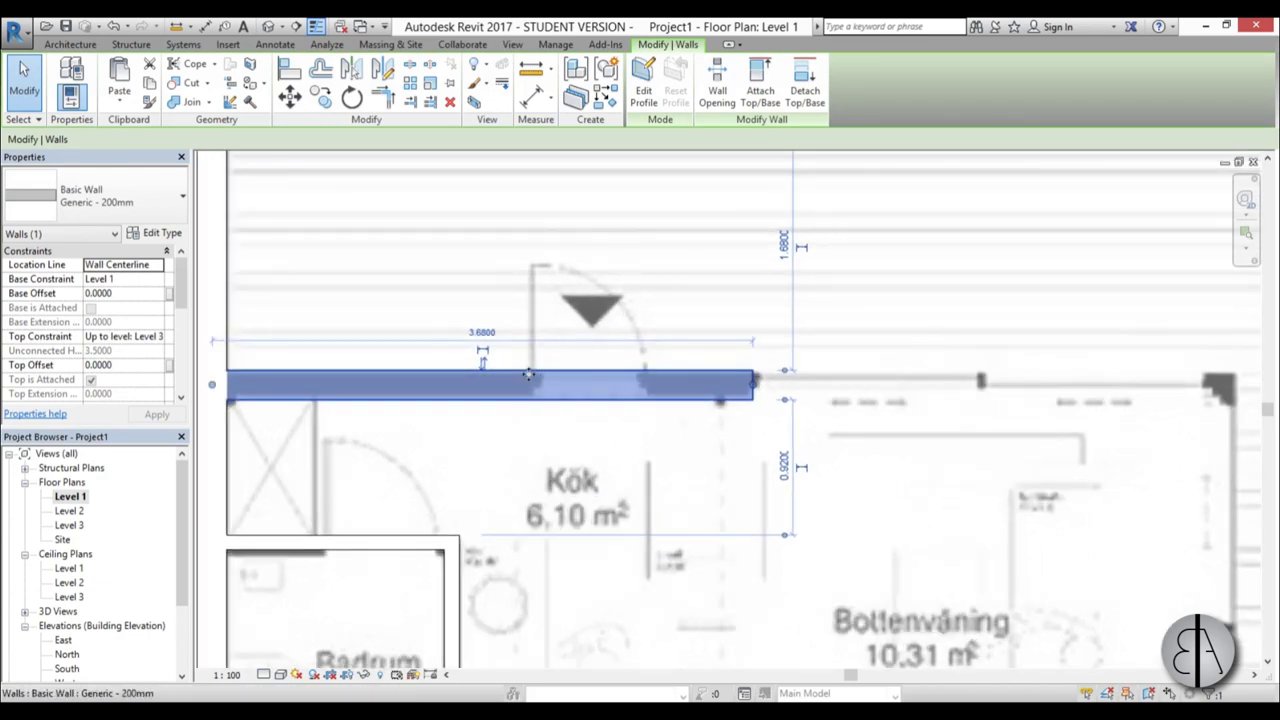
scroll(565, 360, "down", 2)
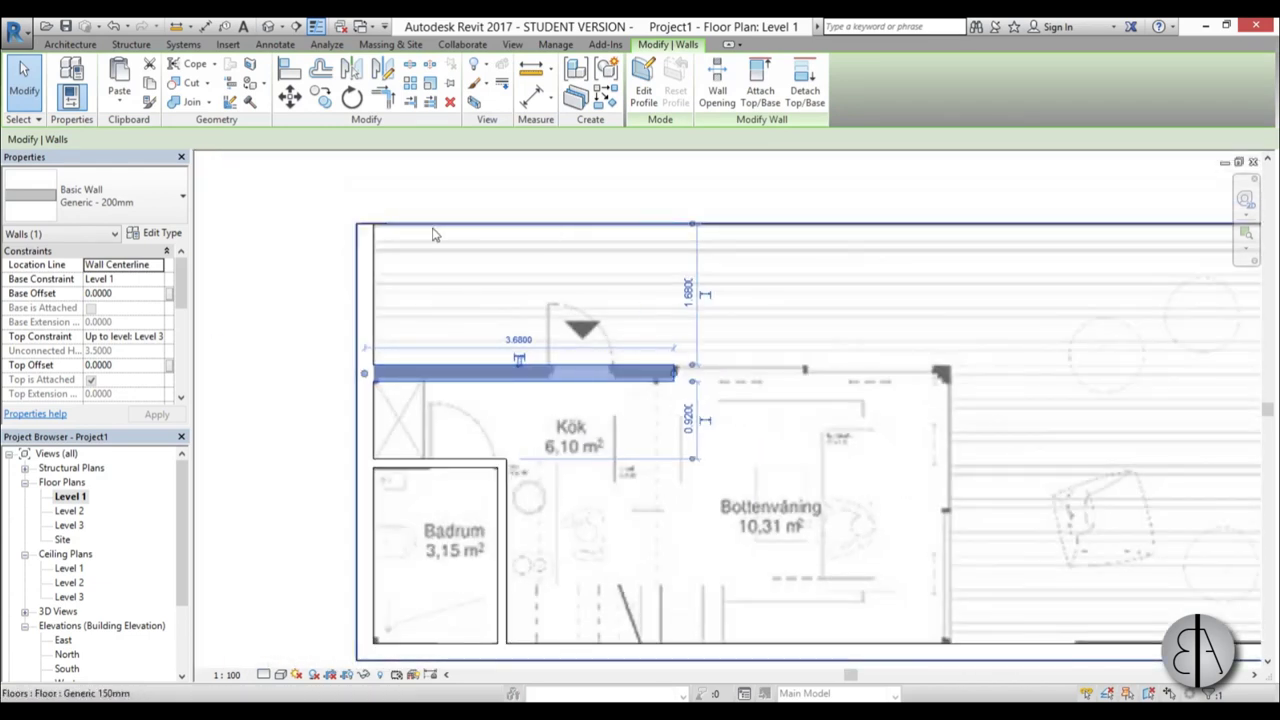
left_click(631, 230)
scroll(419, 222, "down", 1)
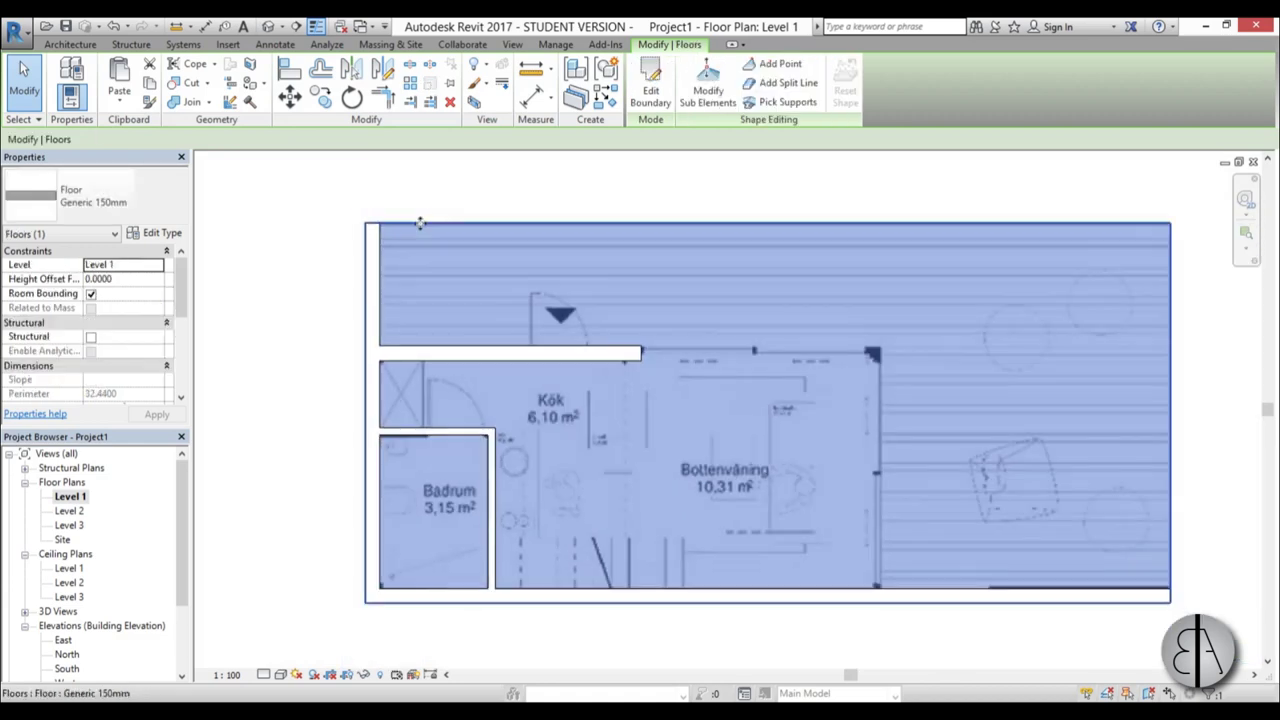
left_click(501, 198)
scroll(634, 354, "up", 4)
left_click(518, 366)
scroll(474, 355, "up", 2)
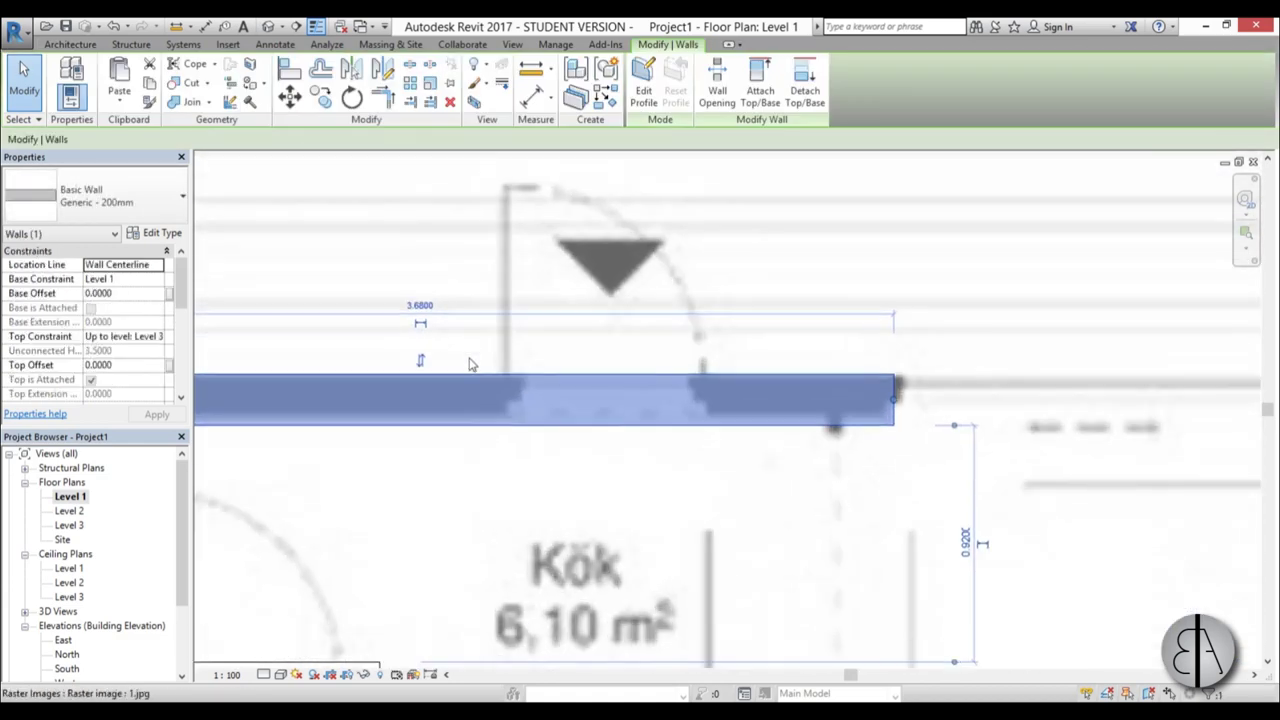
scroll(557, 363, "down", 1)
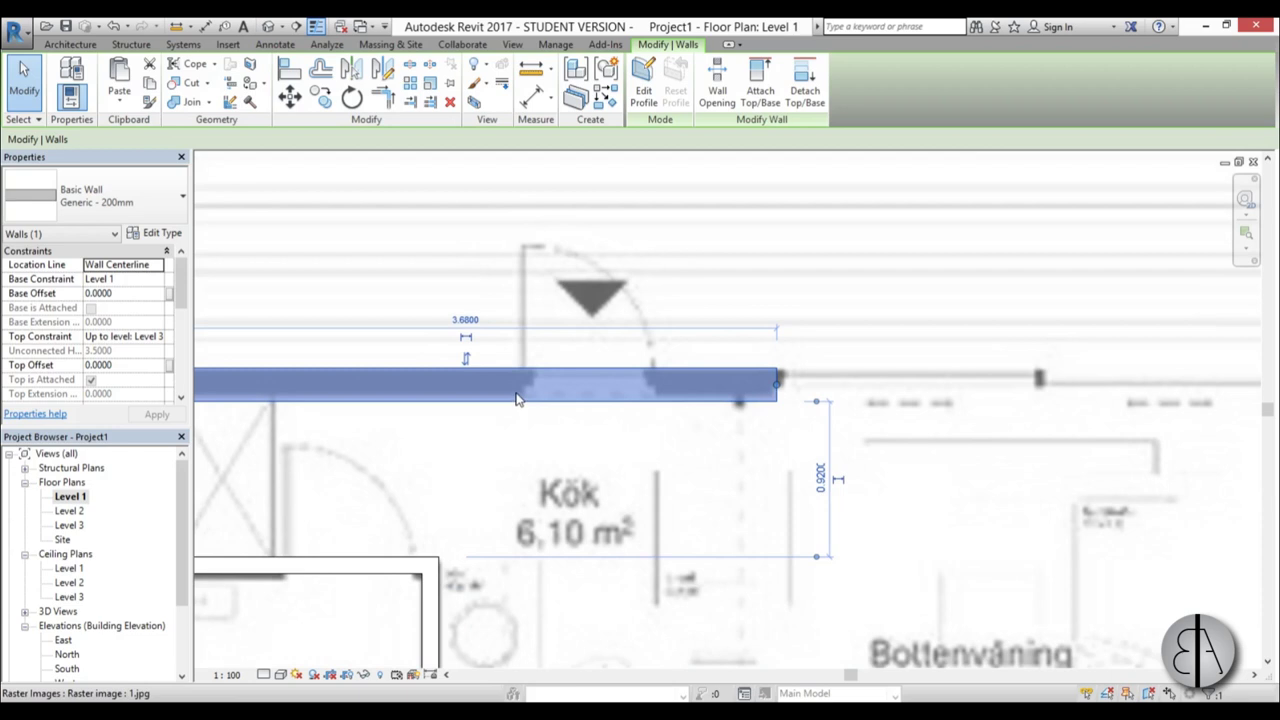
left_click(598, 444)
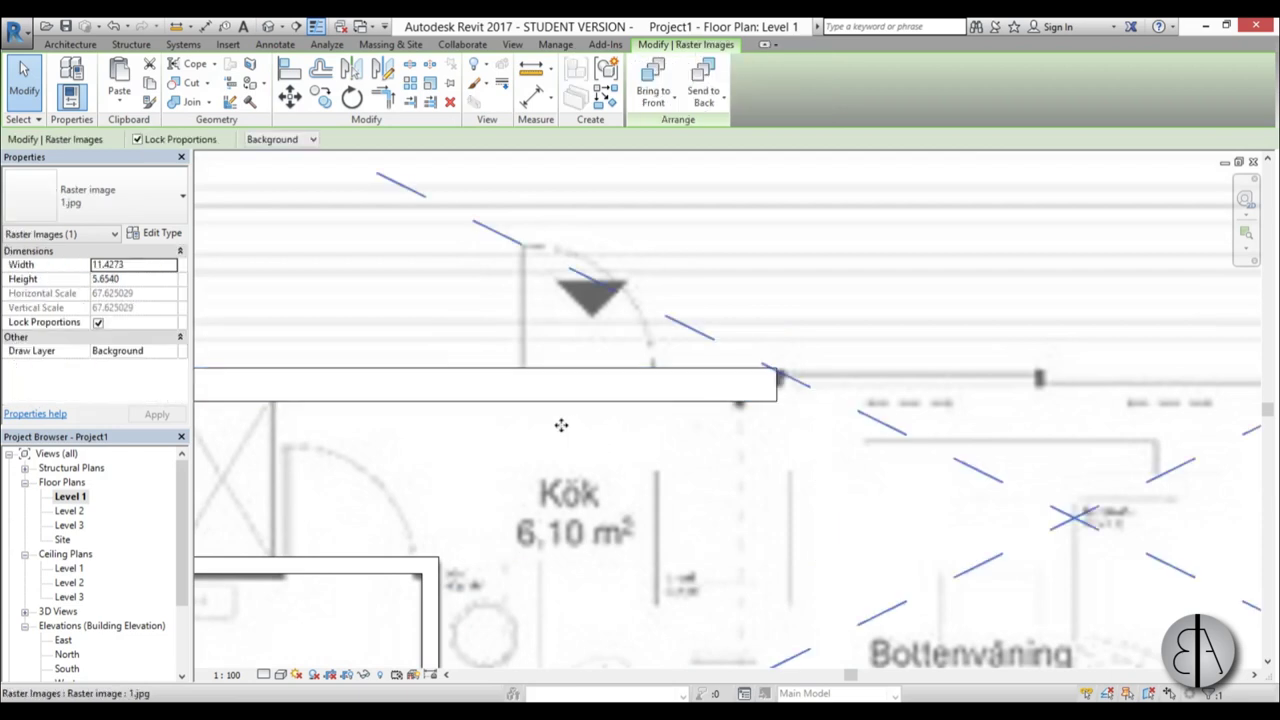
Split the Generic - 200mm kitchen wall at the entrance and shorten its longer segment to the door's left jamb.
key("s")
key("l")
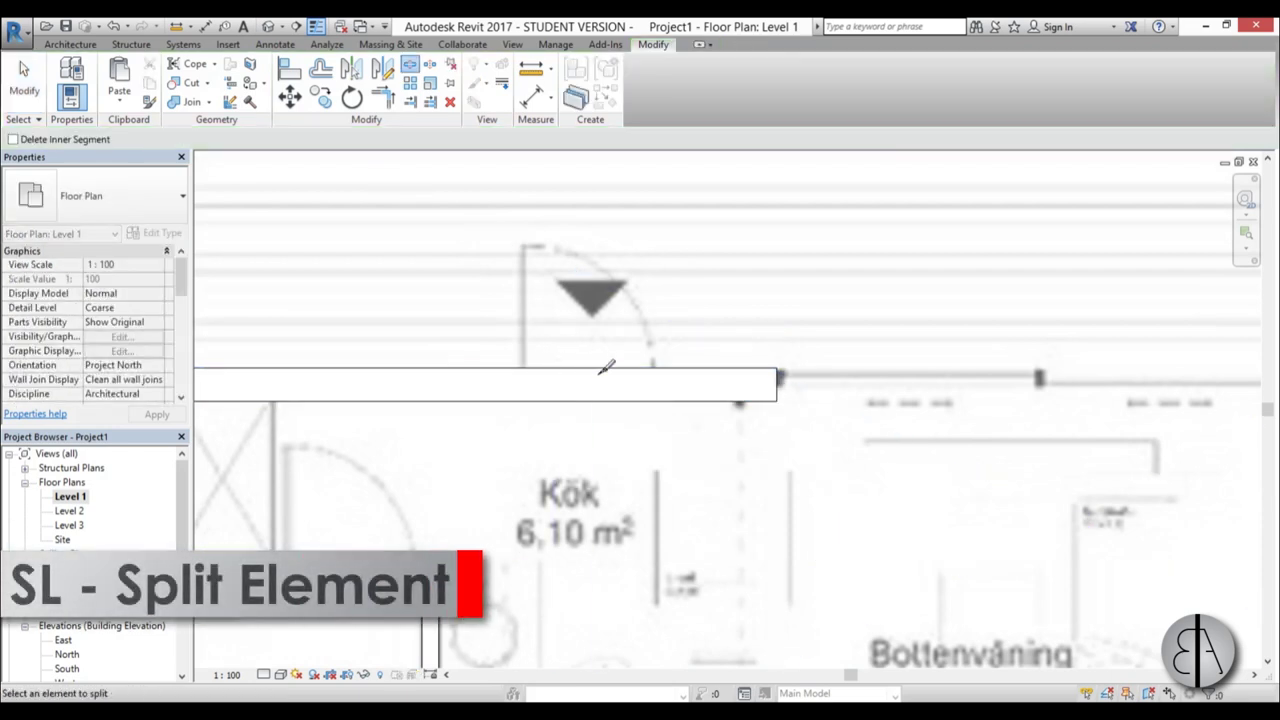
left_click(588, 387)
key("Escape")
left_click(585, 401)
left_click_drag(587, 384, 520, 384)
Shorten the remaining short wall segment to the door's right jamb, leaving it about 0.76 m long.
left_click(602, 394)
key("Escape")
left_click(588, 390)
key("r")
key("s")
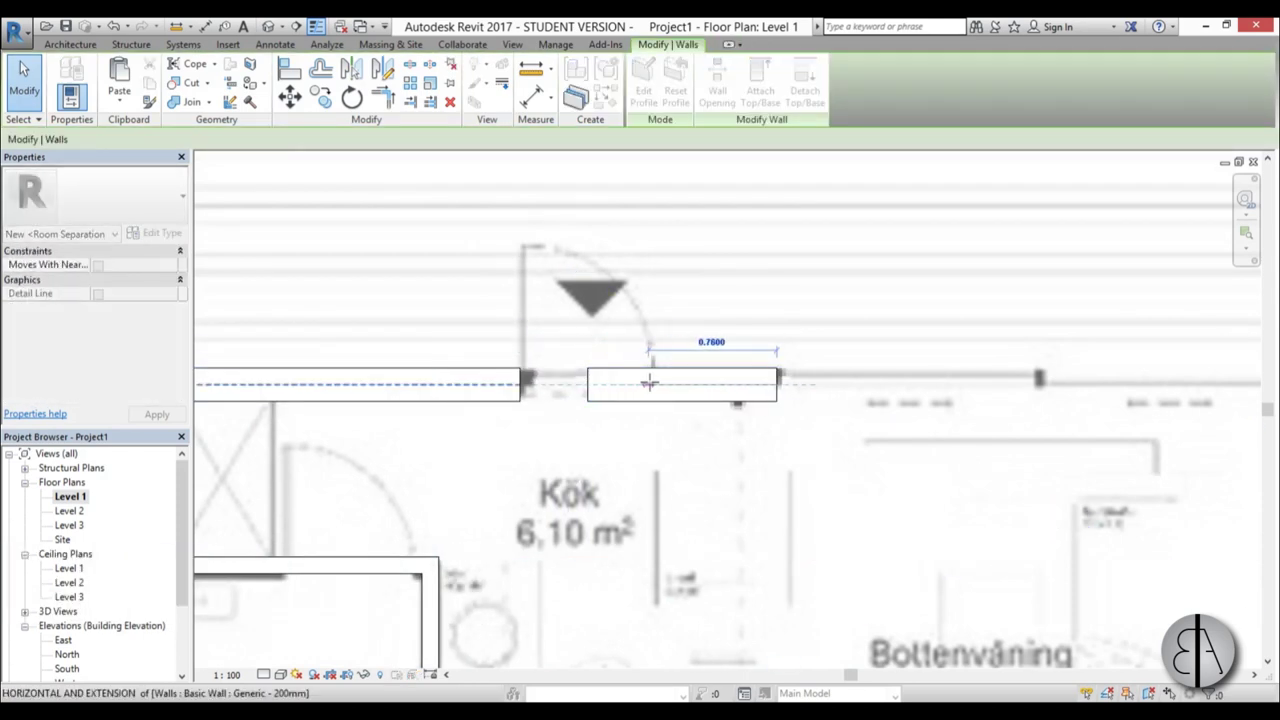
left_click_drag(649, 384, 651, 384)
key("Escape")
Draw a Storefront curtain wall from Level 1 up to Level 3 across the entrance opening.
scroll(474, 430, "down", 5)
scroll(588, 418, "up", 3)
scroll(412, 410, "up", 1)
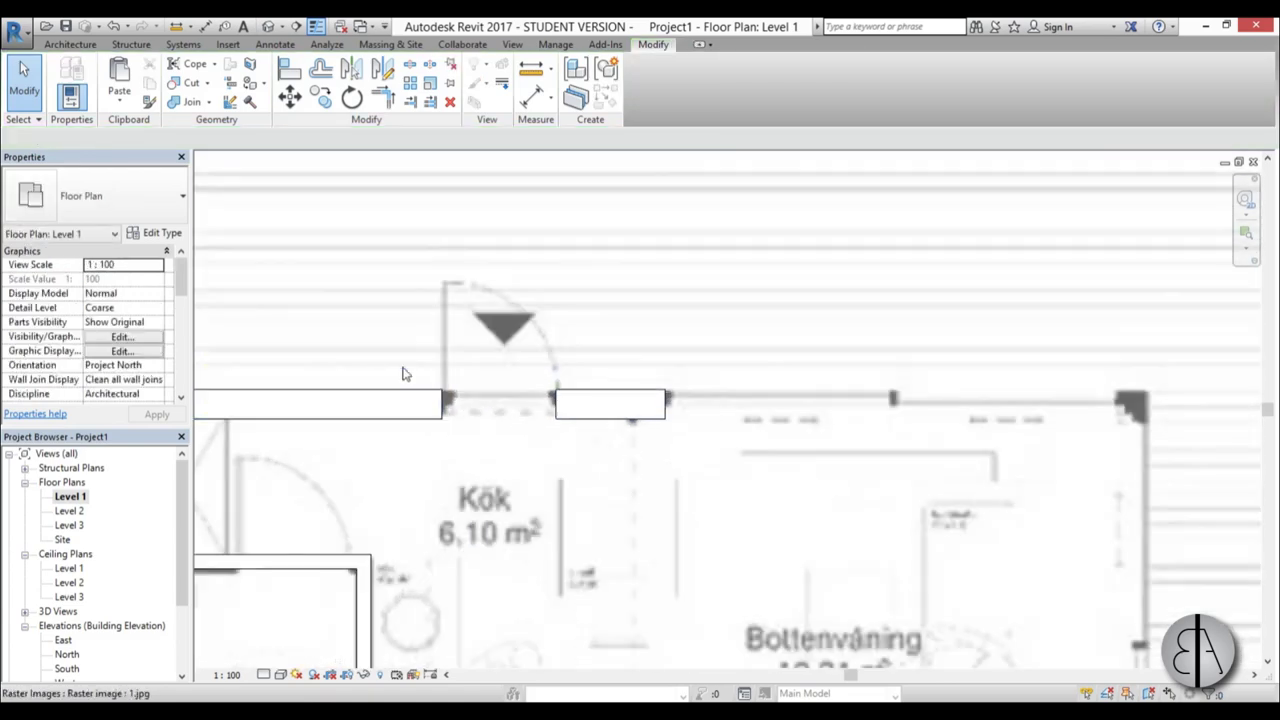
key("w")
key("a")
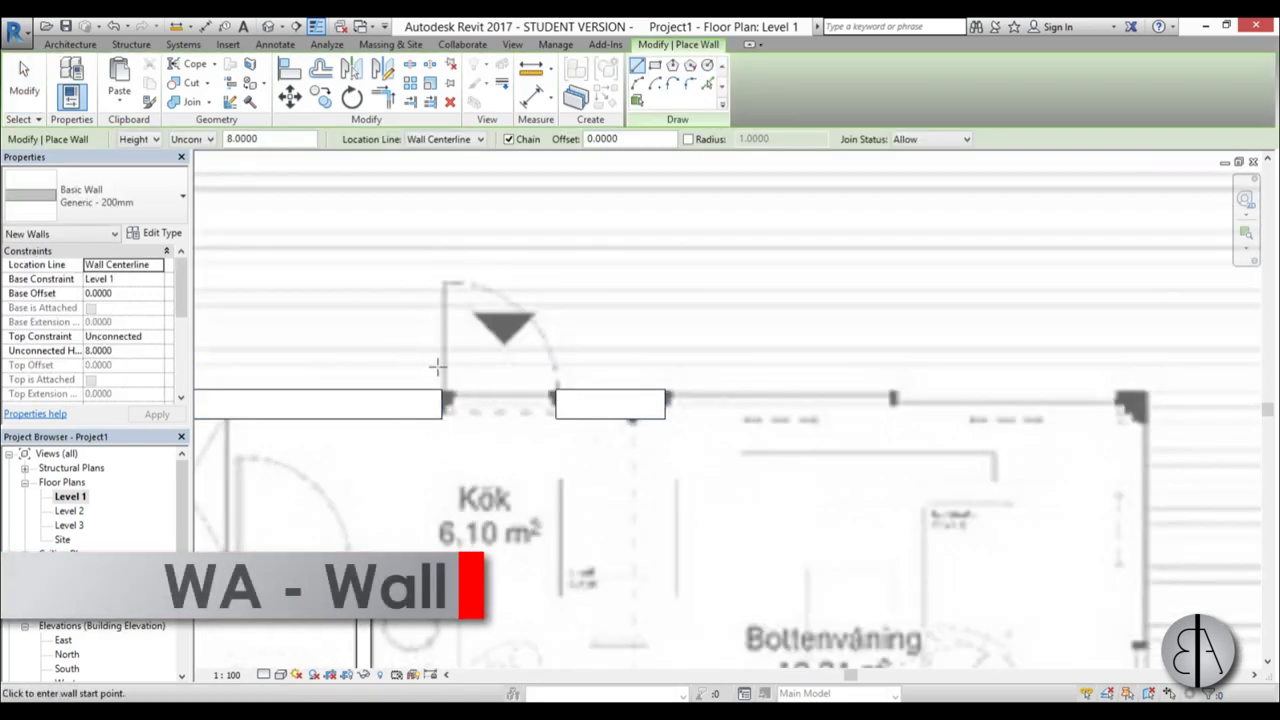
left_click(160, 198)
left_click(150, 337)
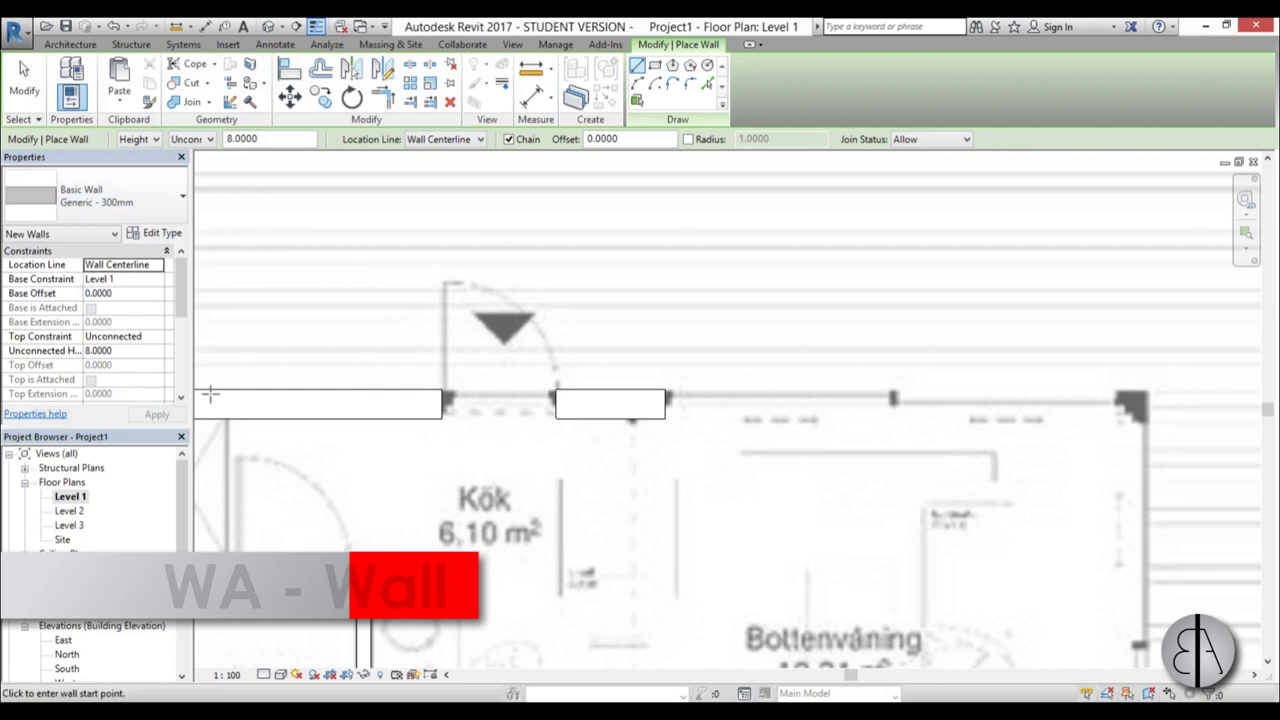
left_click(140, 200)
scroll(185, 480, "down", 5)
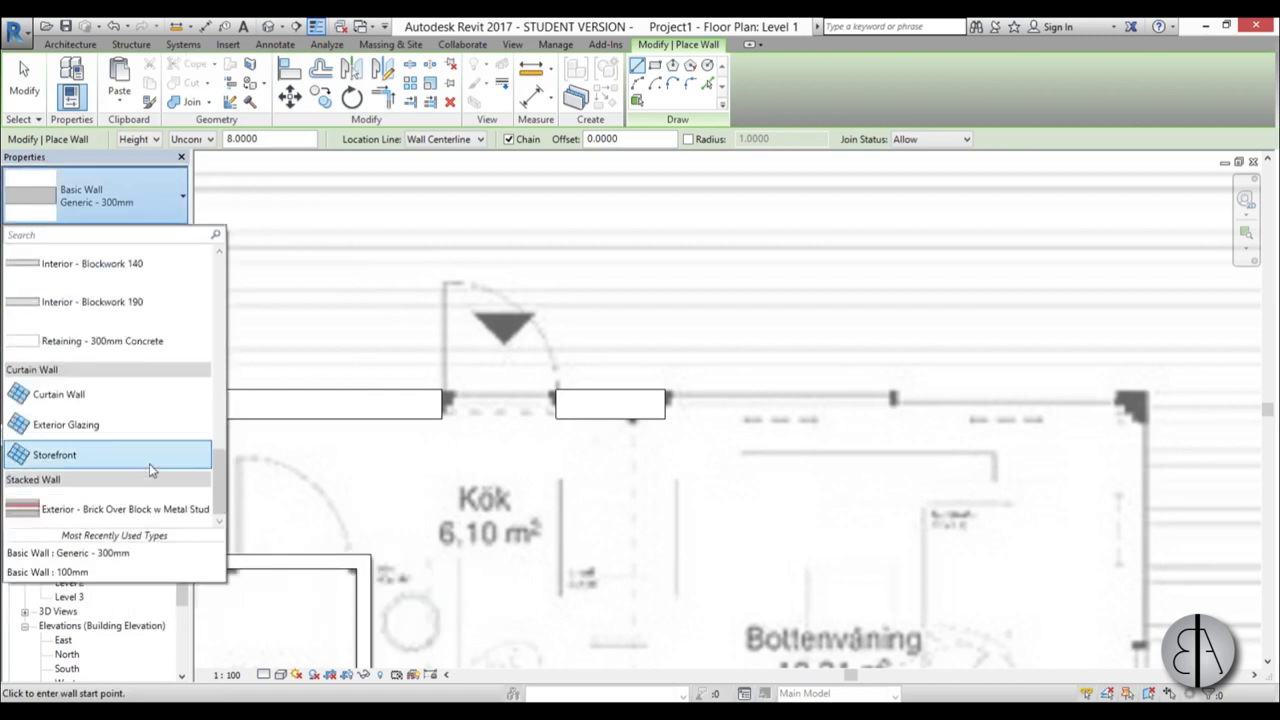
left_click(110, 455)
scroll(530, 410, "up", 2)
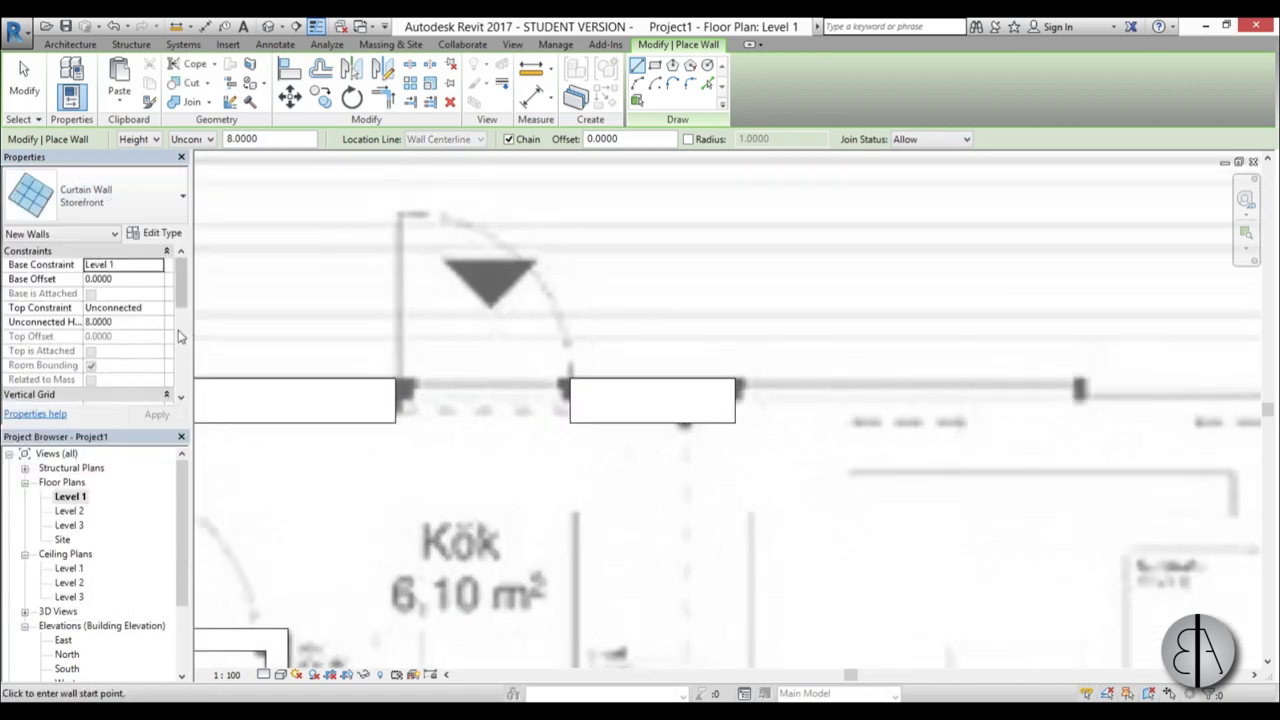
left_click(155, 312)
left_click(133, 363)
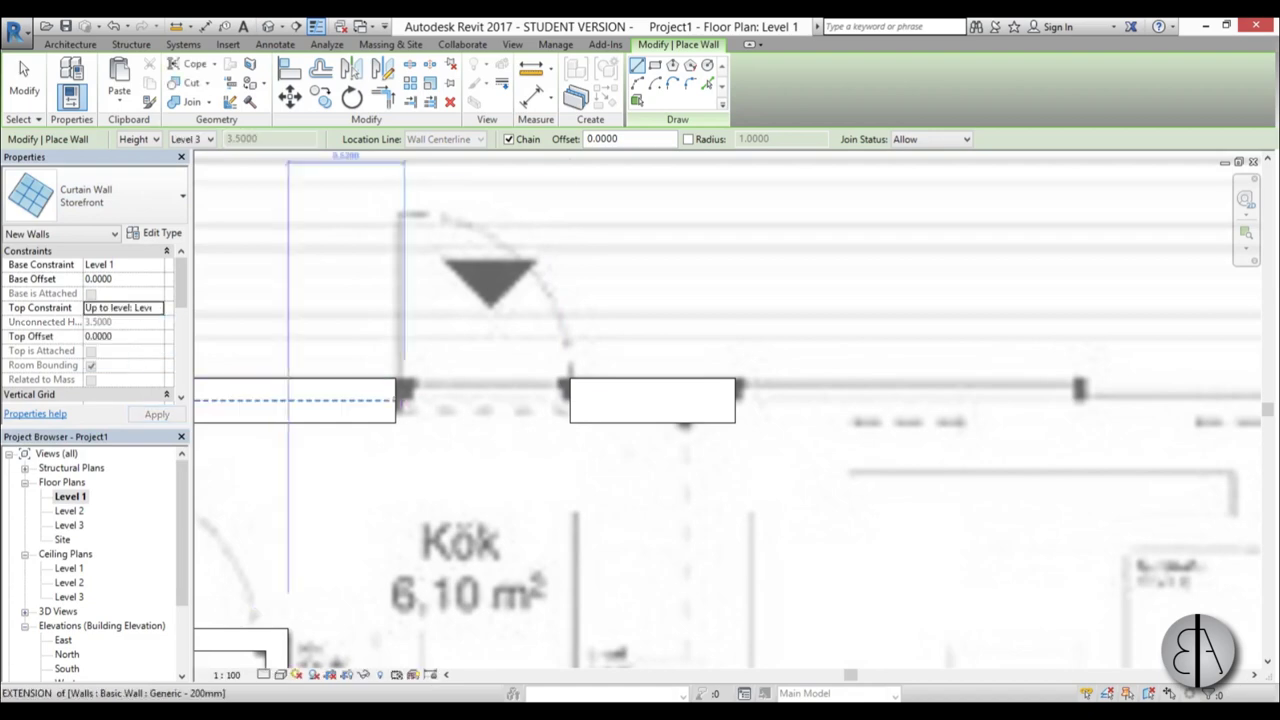
left_click(397, 400)
left_click(570, 401)
key("Escape")
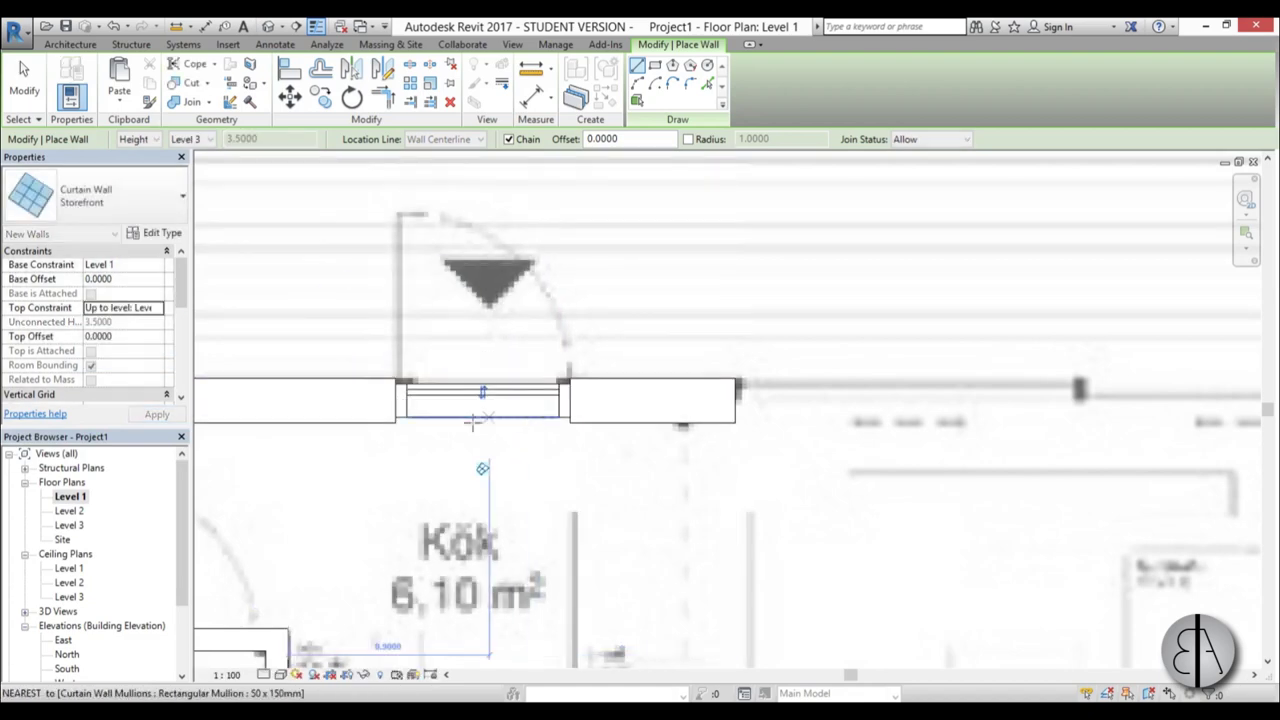
Draw chained Storefront curtain walls from the short wall segment to the living area's corner and down to the lower exterior wall.
scroll(296, 436, "down", 2)
left_click(549, 416)
scroll(732, 413, "down", 1)
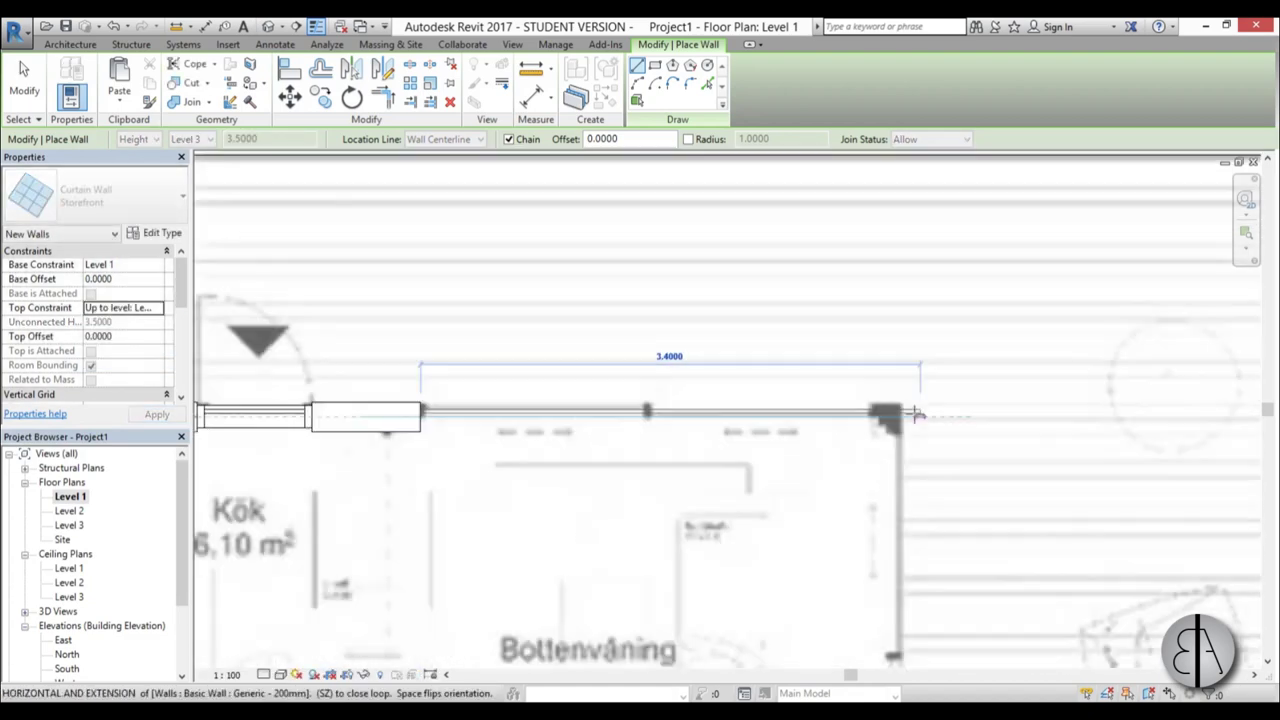
scroll(919, 417, "up", 2)
left_click(889, 416)
scroll(900, 513, "down", 2)
middle_click_drag(897, 517, 702, 184)
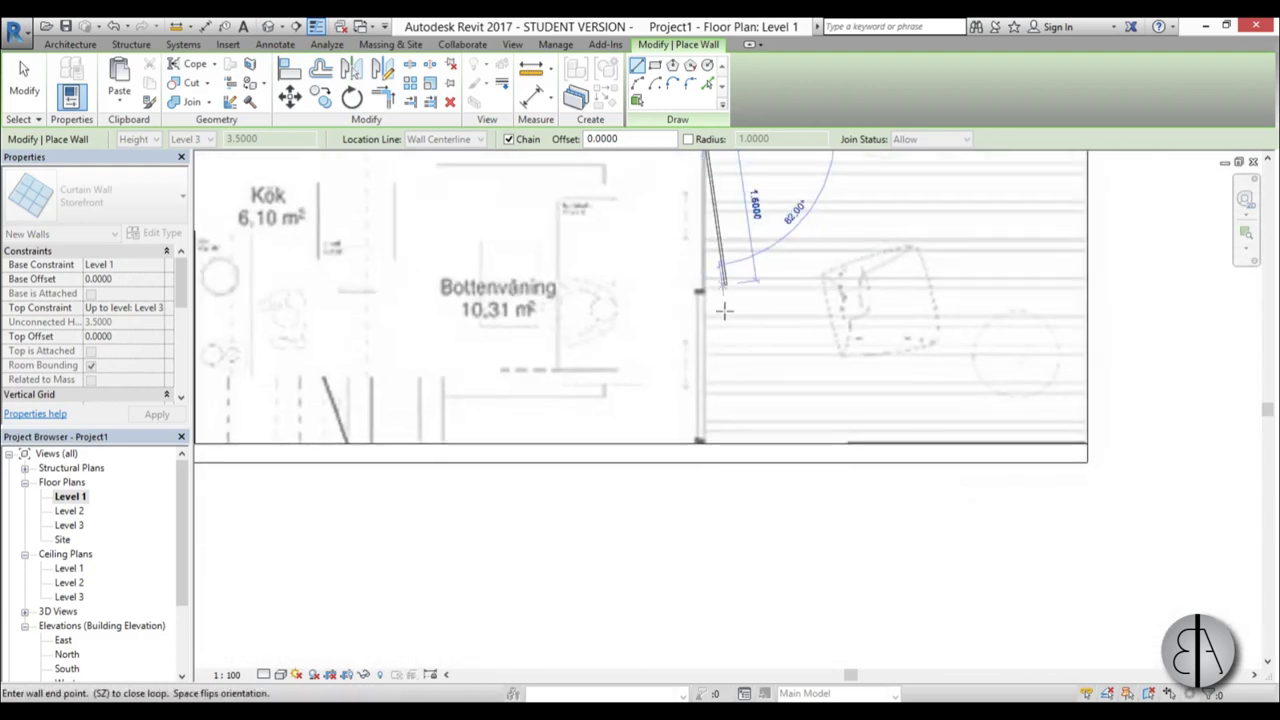
left_click(700, 444)
key("Escape")
key("Escape")
scroll(729, 446, "down", 4)
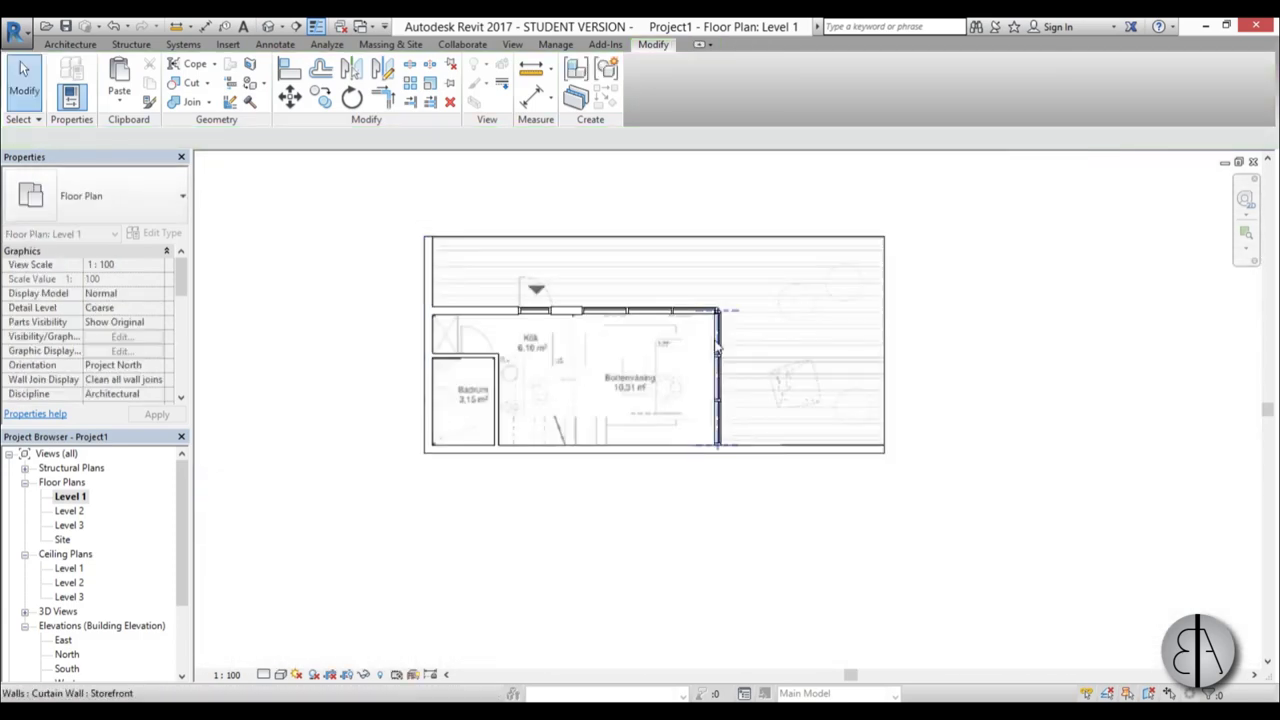
In the 3D view, attach the tops of the three Storefront walls to the upper floor slab, deleting the mullions that cause errors.
scroll(715, 318, "up", 5)
scroll(694, 326, "down", 2)
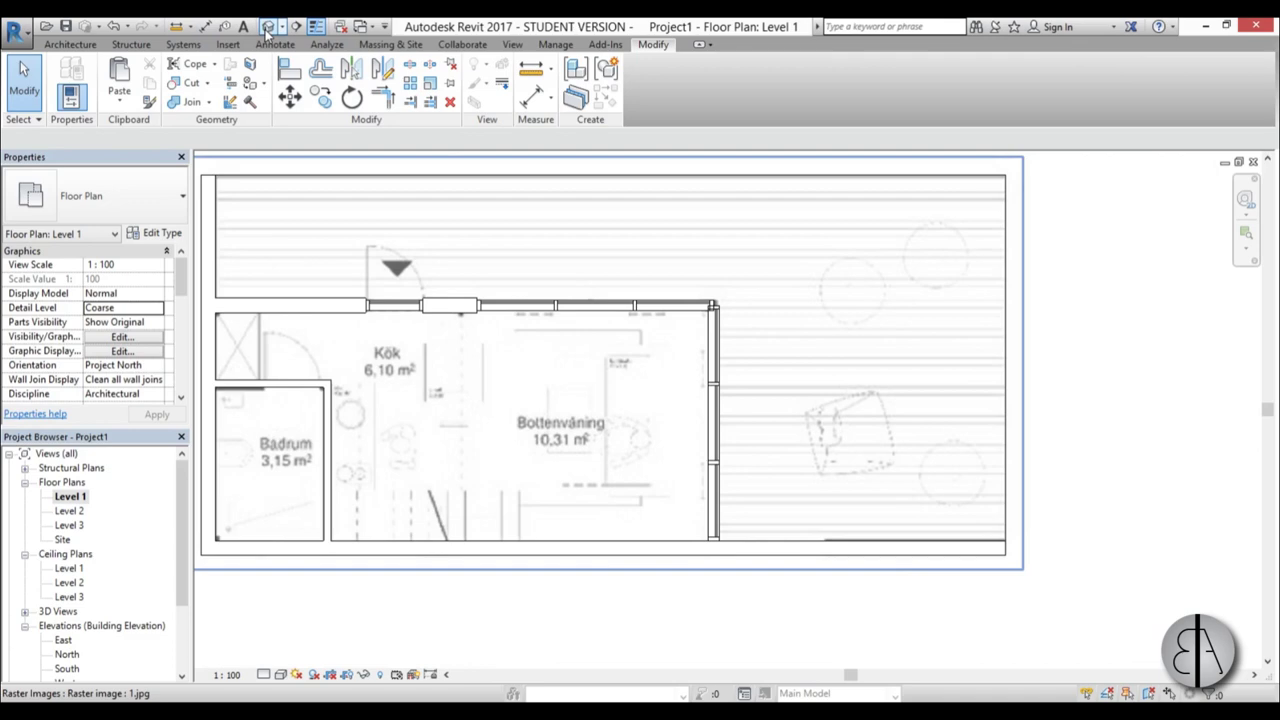
left_click(268, 27)
scroll(657, 349, "up", 3)
left_click(666, 323)
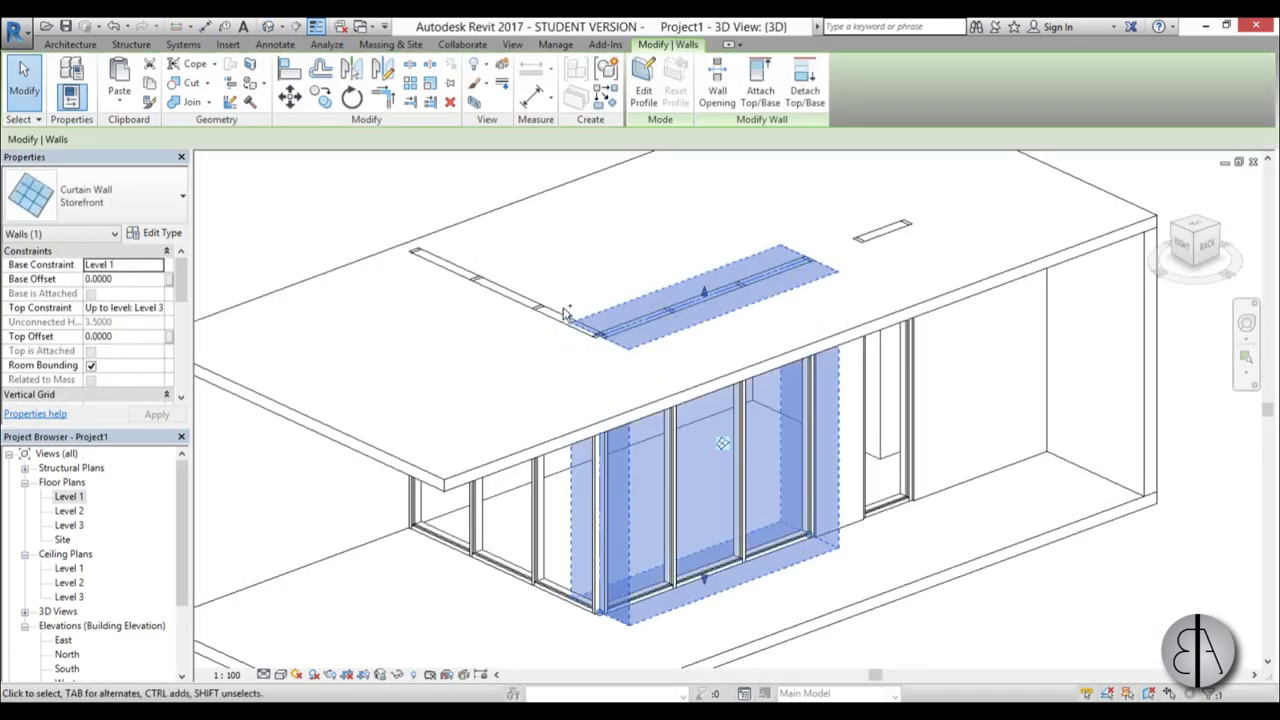
left_click(573, 315, "ctrl")
left_click(912, 330, "ctrl")
left_click(760, 85)
left_click(915, 338)
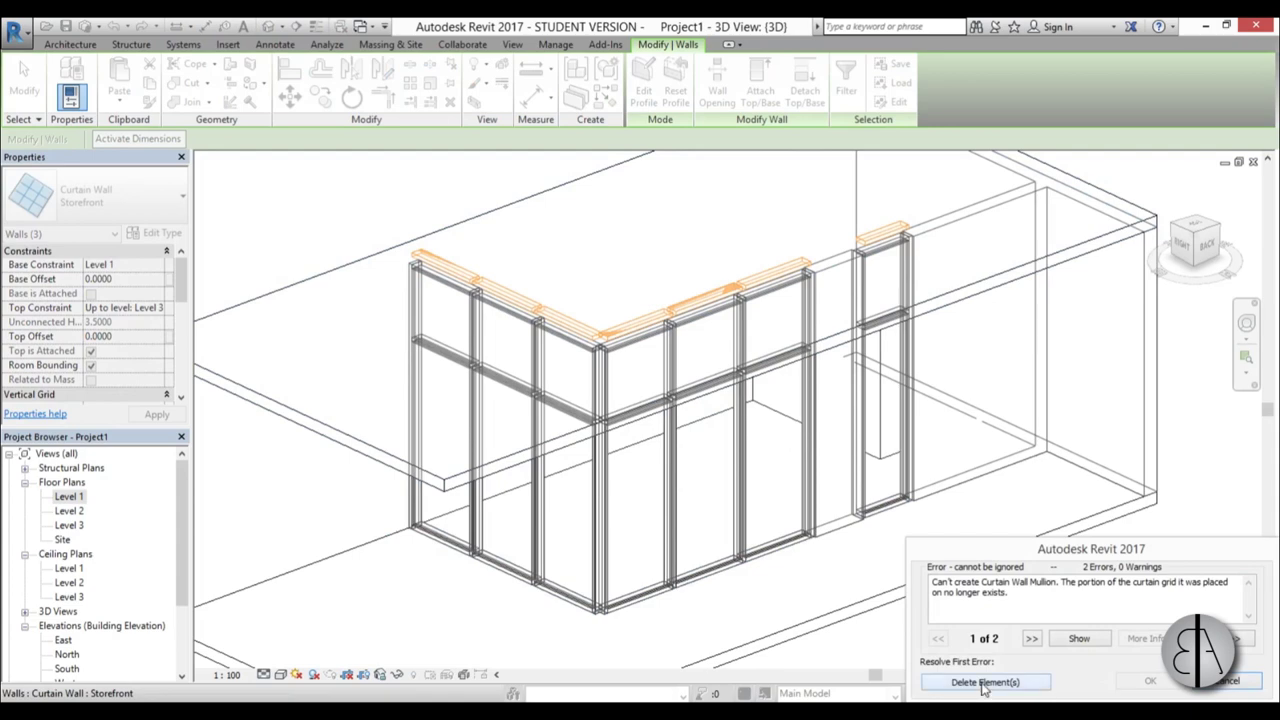
left_click(984, 687)
Unpin the lower and upper 50 x 150mm vertical mullions of one curtain wall at the glazed corner.
scroll(618, 302, "down", 3)
middle_click_drag(694, 451, 729, 460, "shift")
scroll(728, 458, "up", 4)
left_click(727, 458)
scroll(690, 458, "down", 2)
middle_click_drag(612, 459, 667, 550)
scroll(589, 353, "up", 4)
scroll(589, 353, "up", 1)
key("Tab")
key("Tab")
left_click(572, 368)
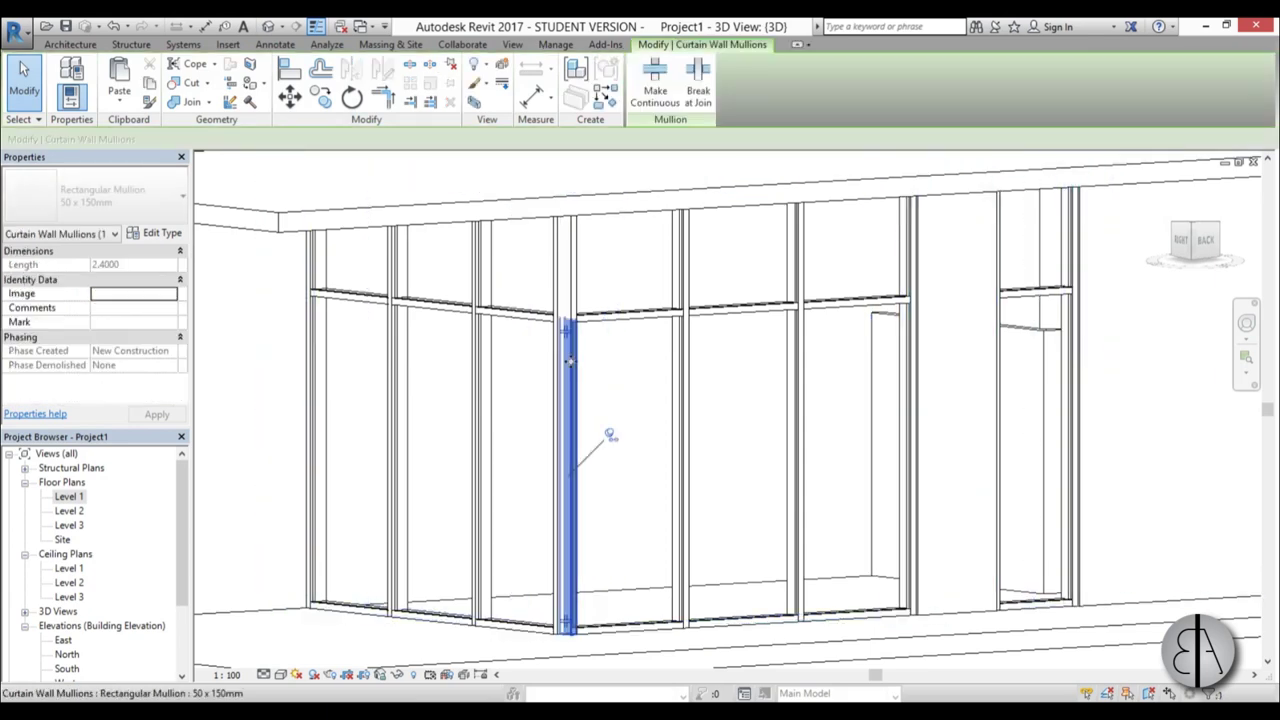
left_click(609, 437)
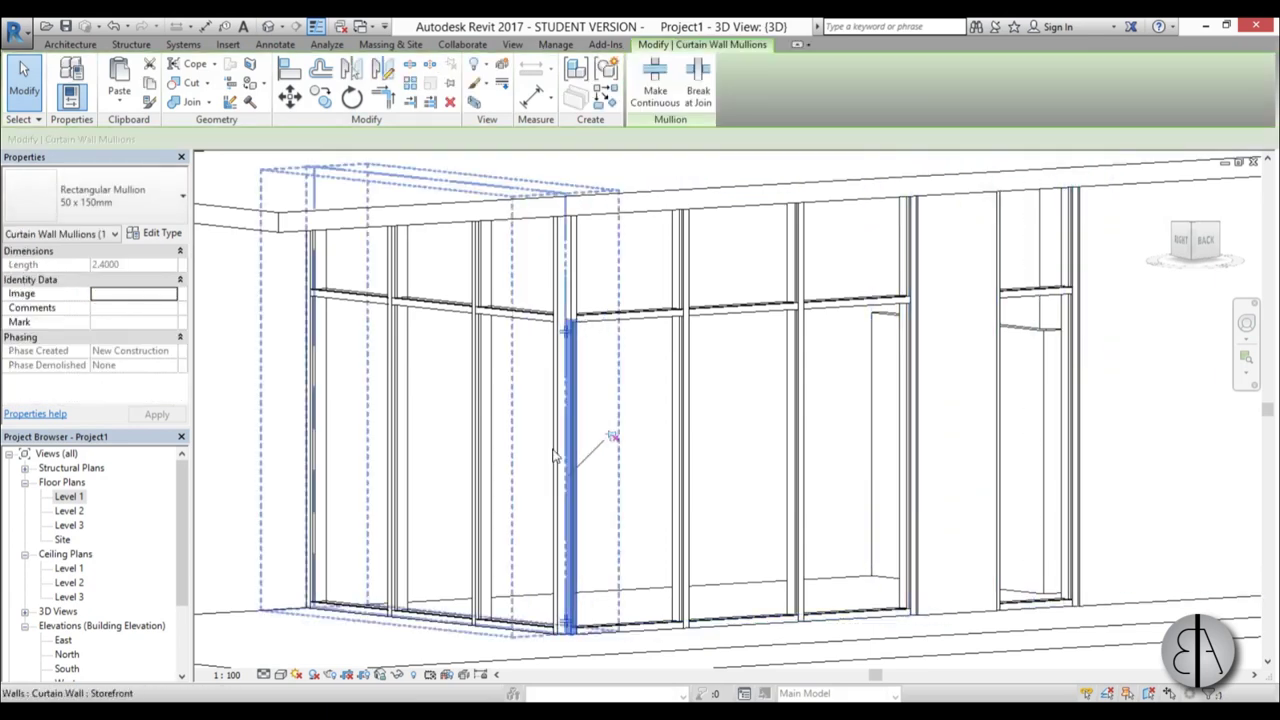
left_click(577, 274, "ctrl")
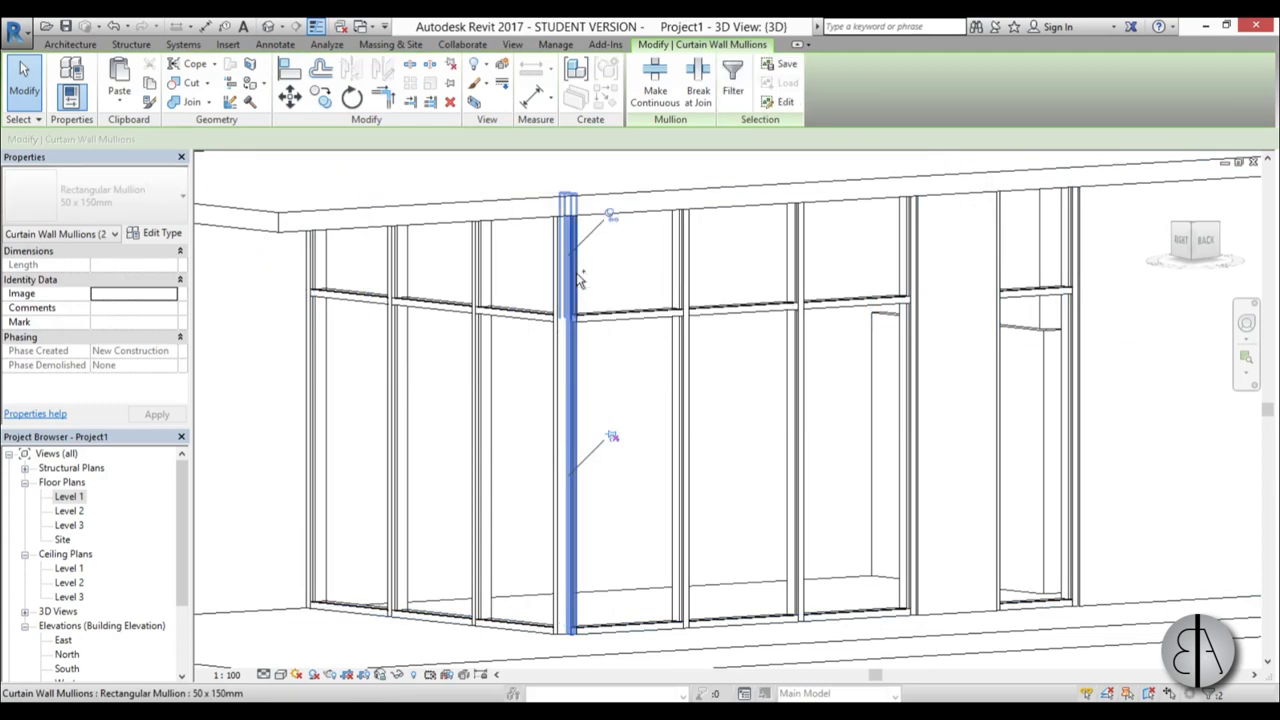
scroll(560, 283, "up", 3)
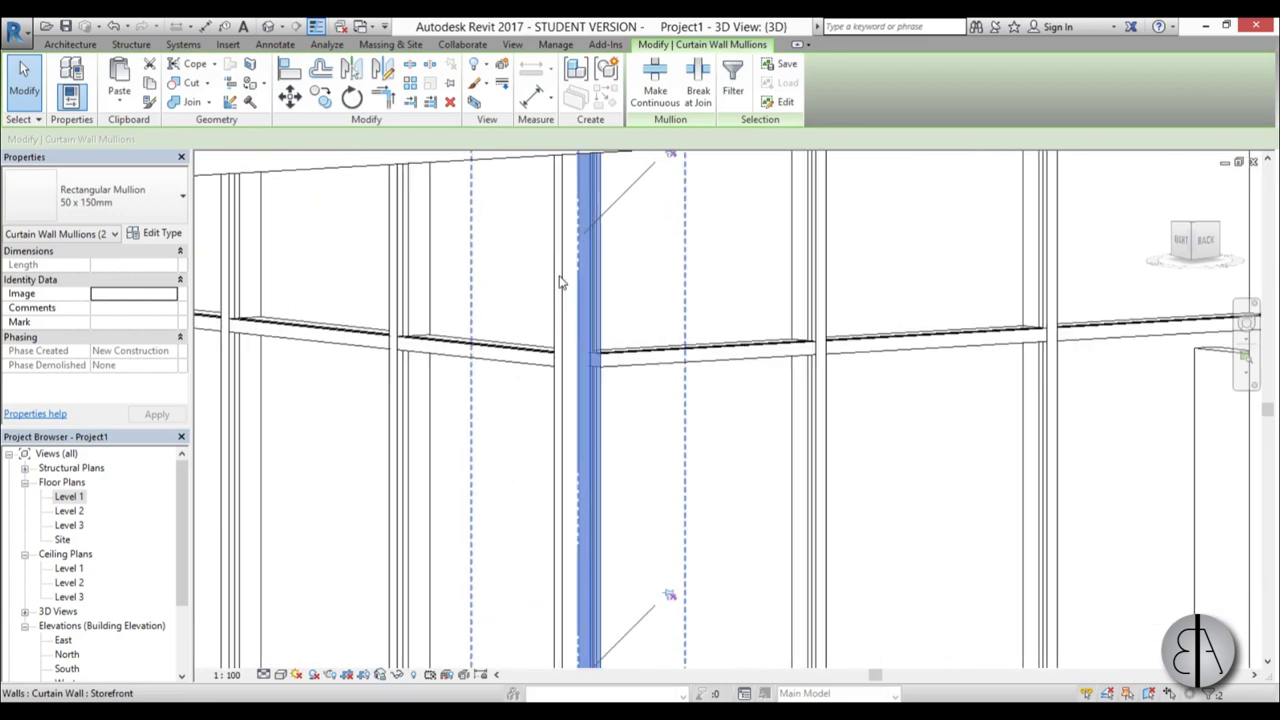
Add the adjoining curtain wall's upper and lower 50 x 150mm vertical corner mullions to the selection and unpin them.
left_click(560, 281, "ctrl")
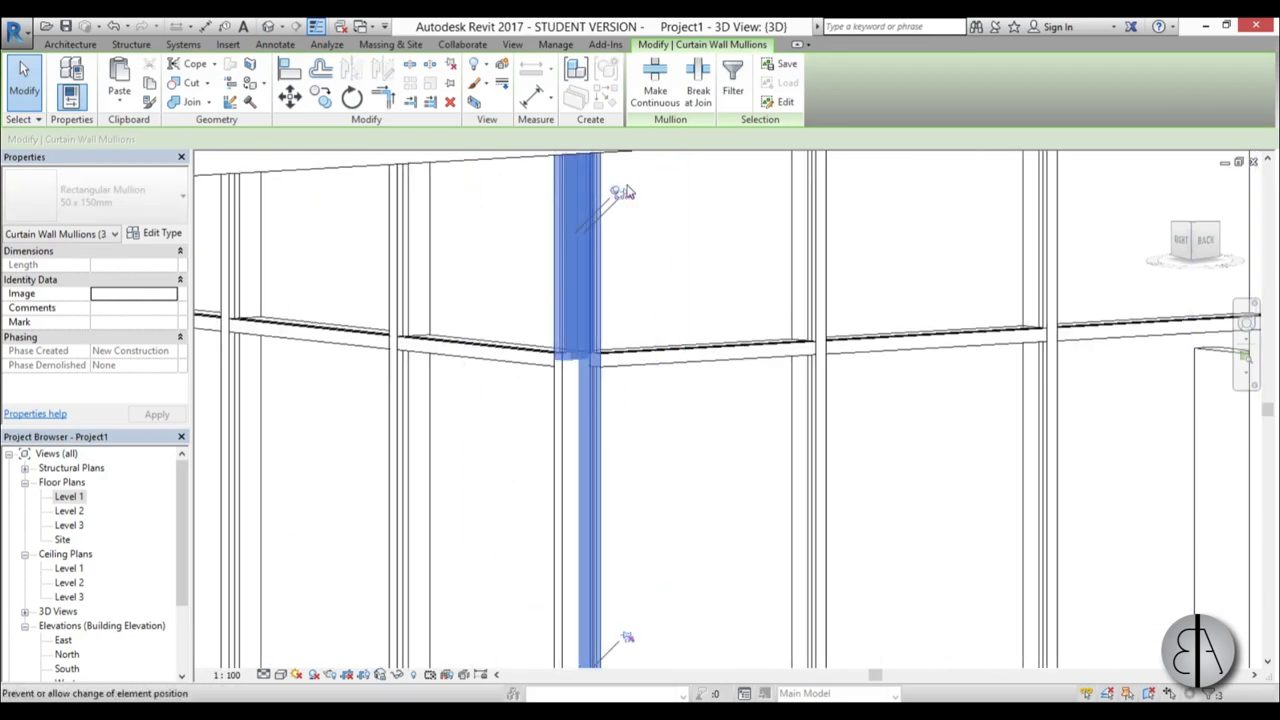
scroll(622, 193, "up", 4)
scroll(586, 205, "down", 5)
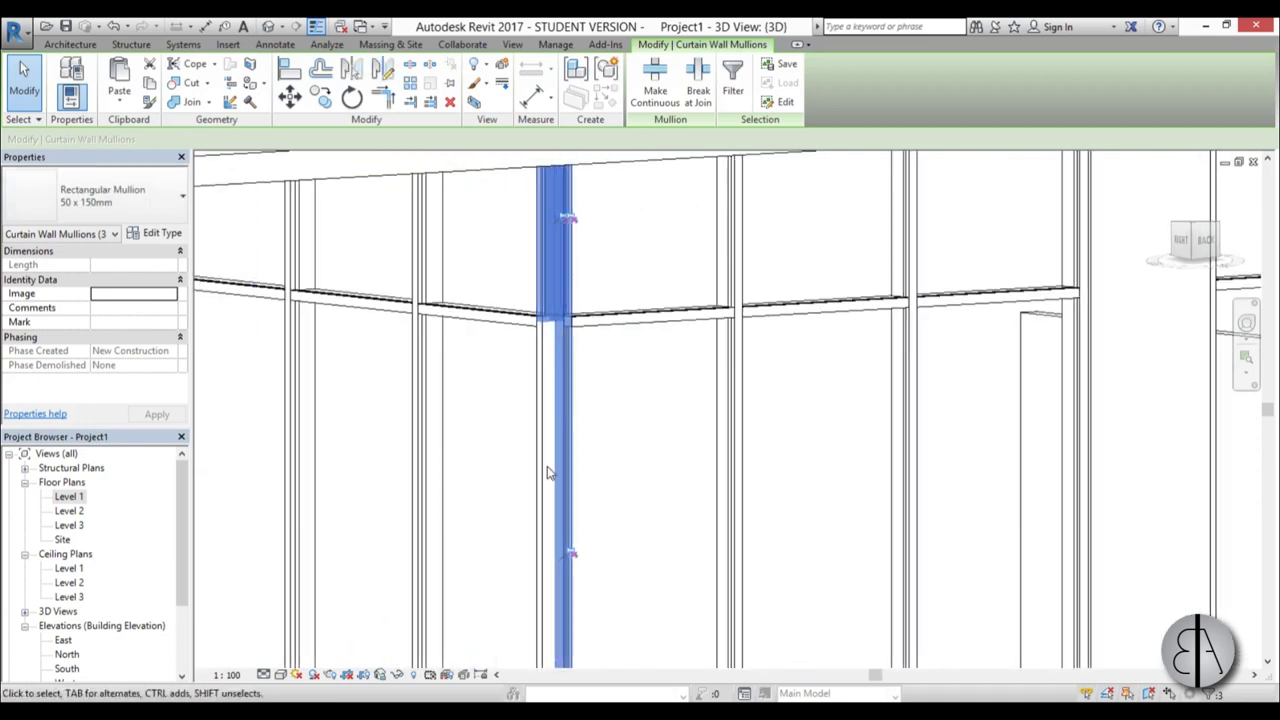
scroll(549, 483, "up", 2)
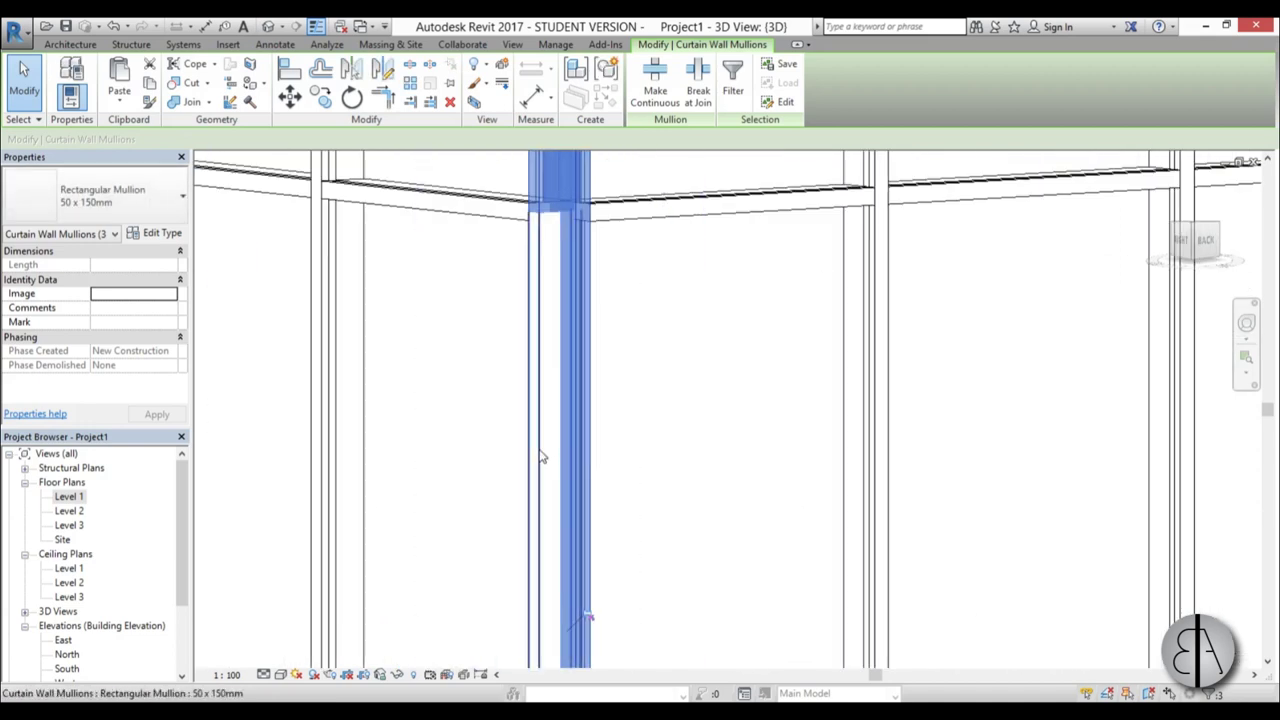
left_click(539, 450, "ctrl")
scroll(623, 449, "down", 2)
scroll(614, 463, "up", 5)
scroll(504, 357, "down", 6)
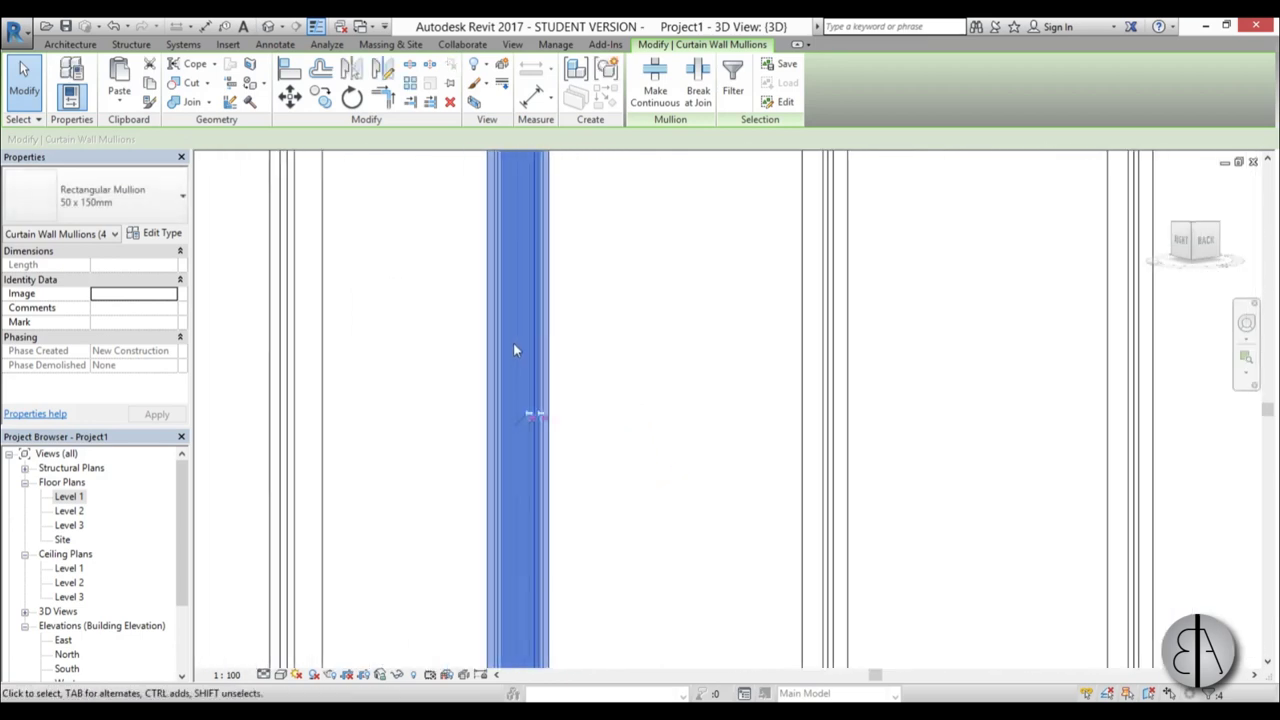
scroll(691, 531, "down", 3)
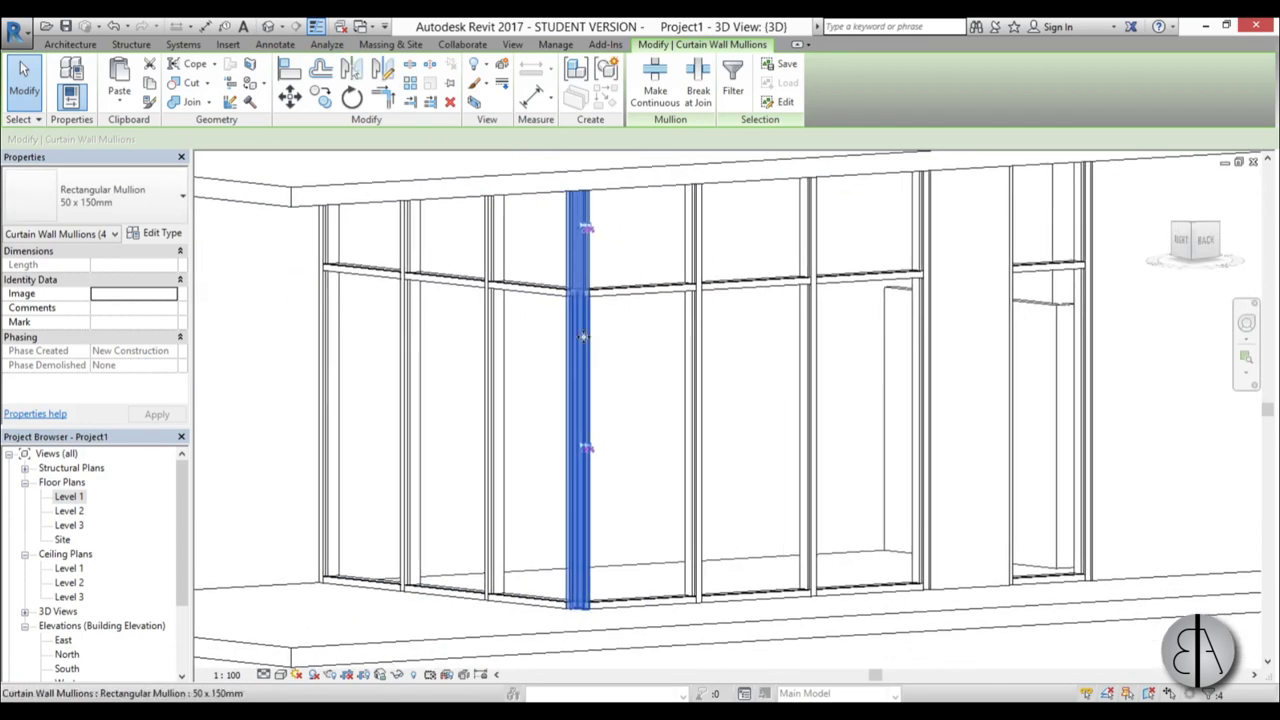
Change the selected corner mullions to the L Mullion 1 type, deleting the overlapping elements that cause errors.
left_click(121, 202)
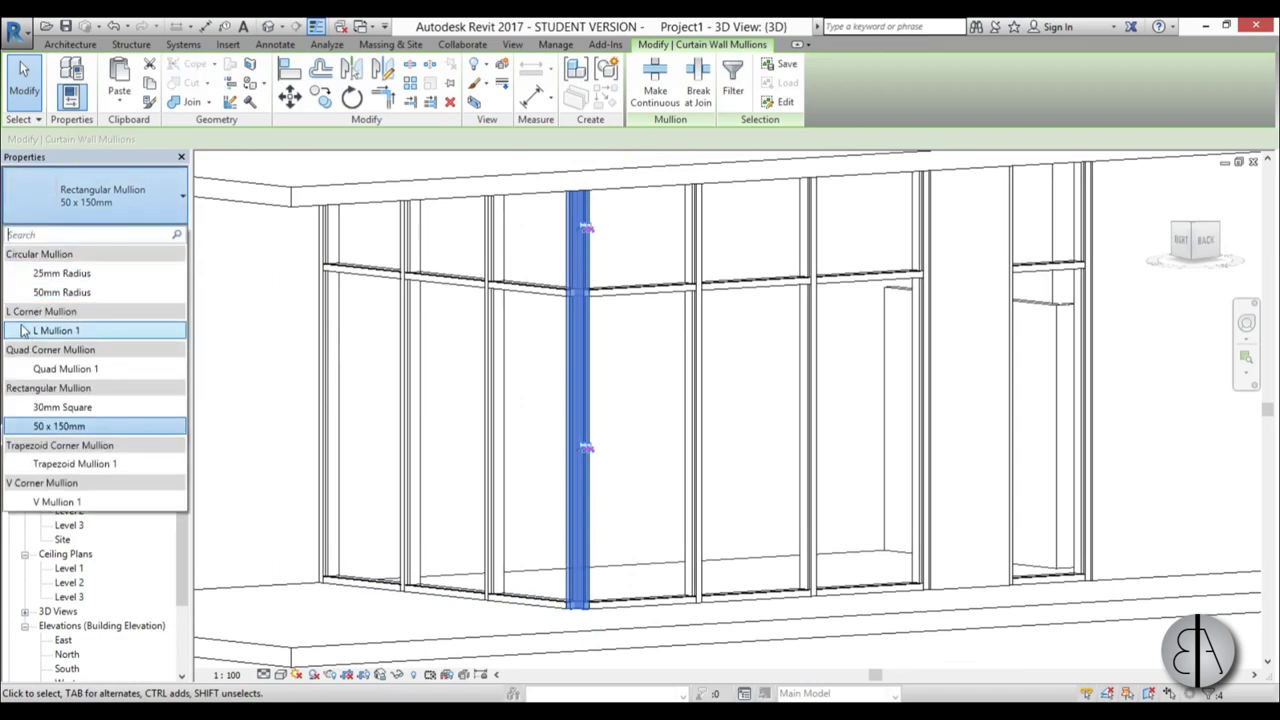
left_click(55, 333)
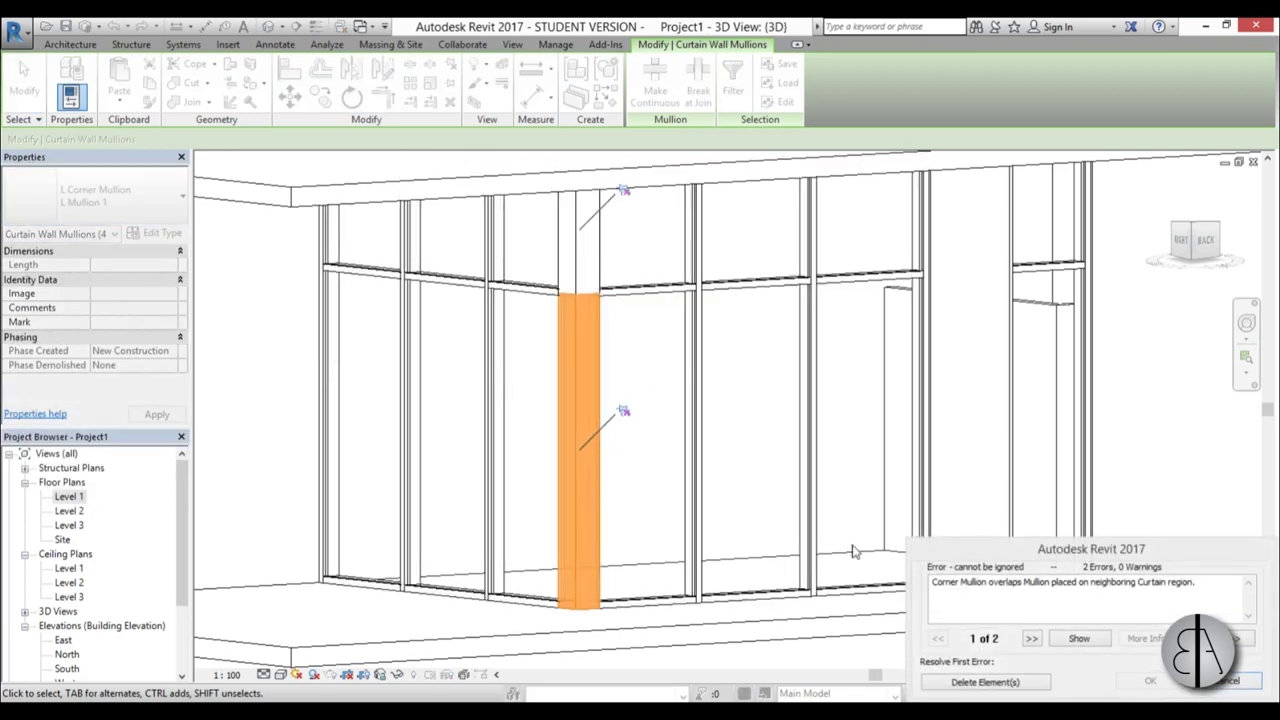
left_click(984, 682)
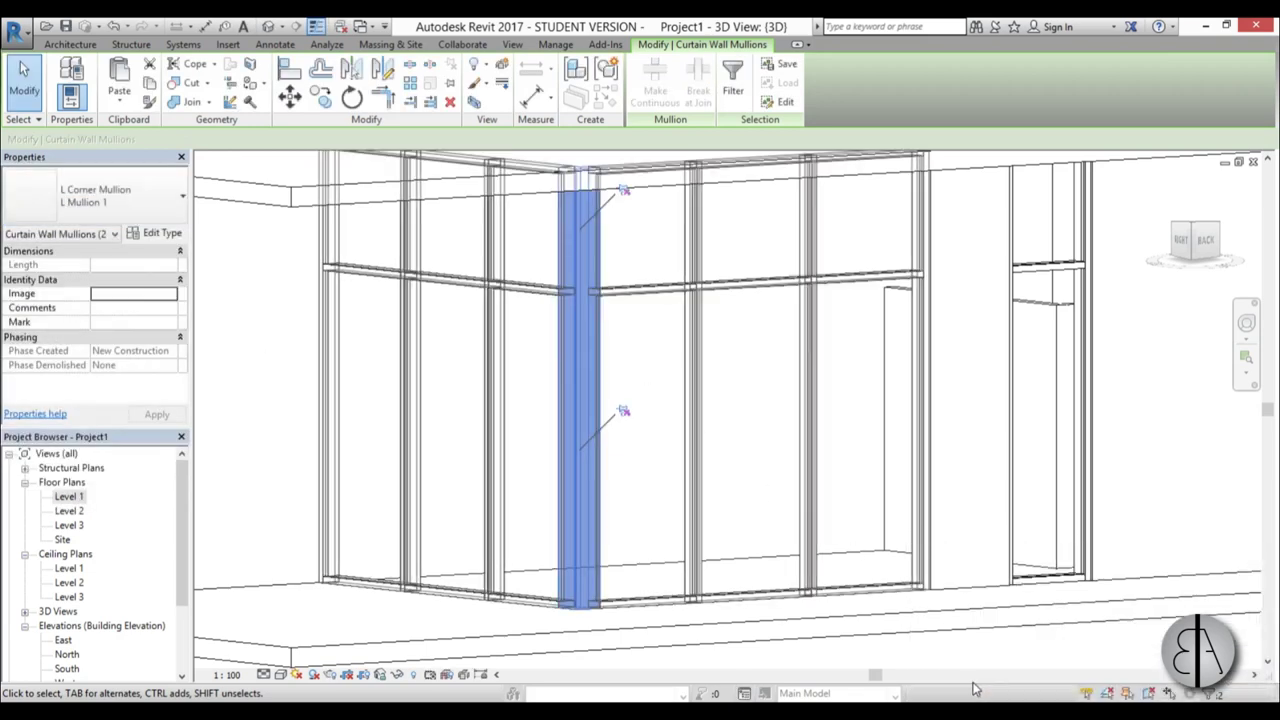
key("Escape")
scroll(643, 339, "down", 2)
middle_click_drag(651, 369, 680, 416, "shift")
Open the Level 1 floor plan and examine the corner mullion, the Storefront glazing and the entrance opening.
double_click(70, 497)
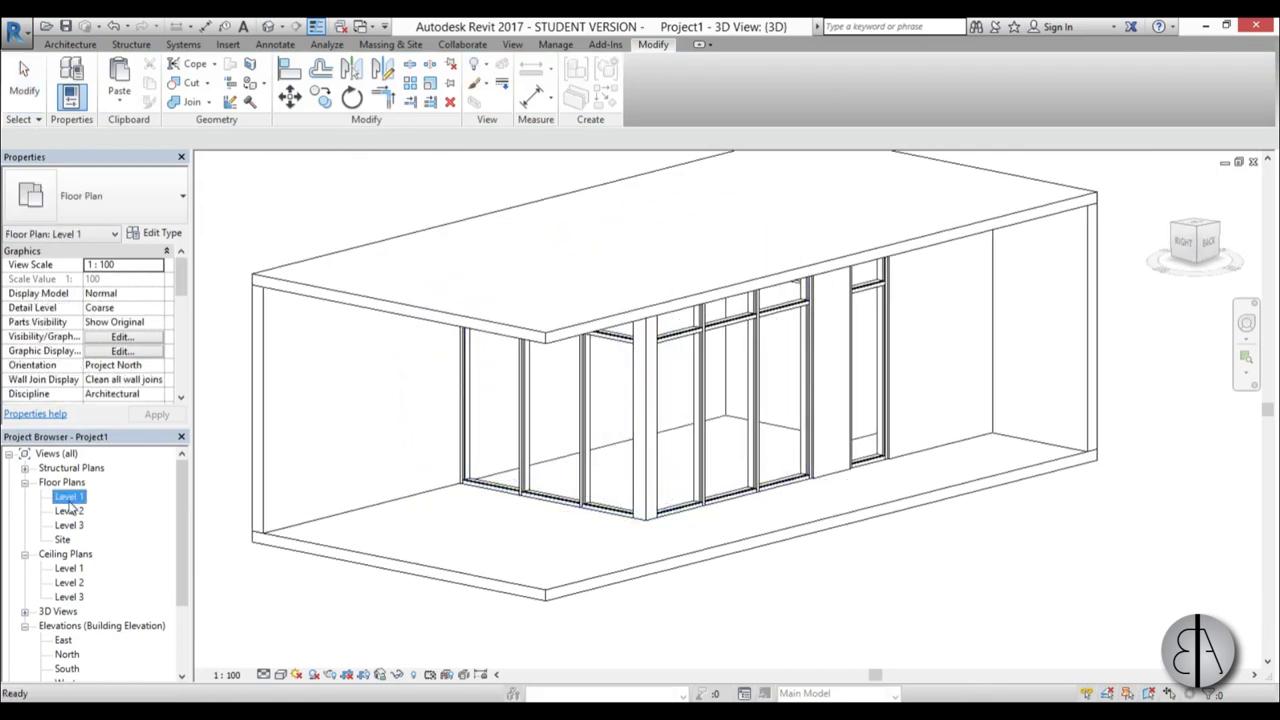
scroll(705, 337, "up", 3)
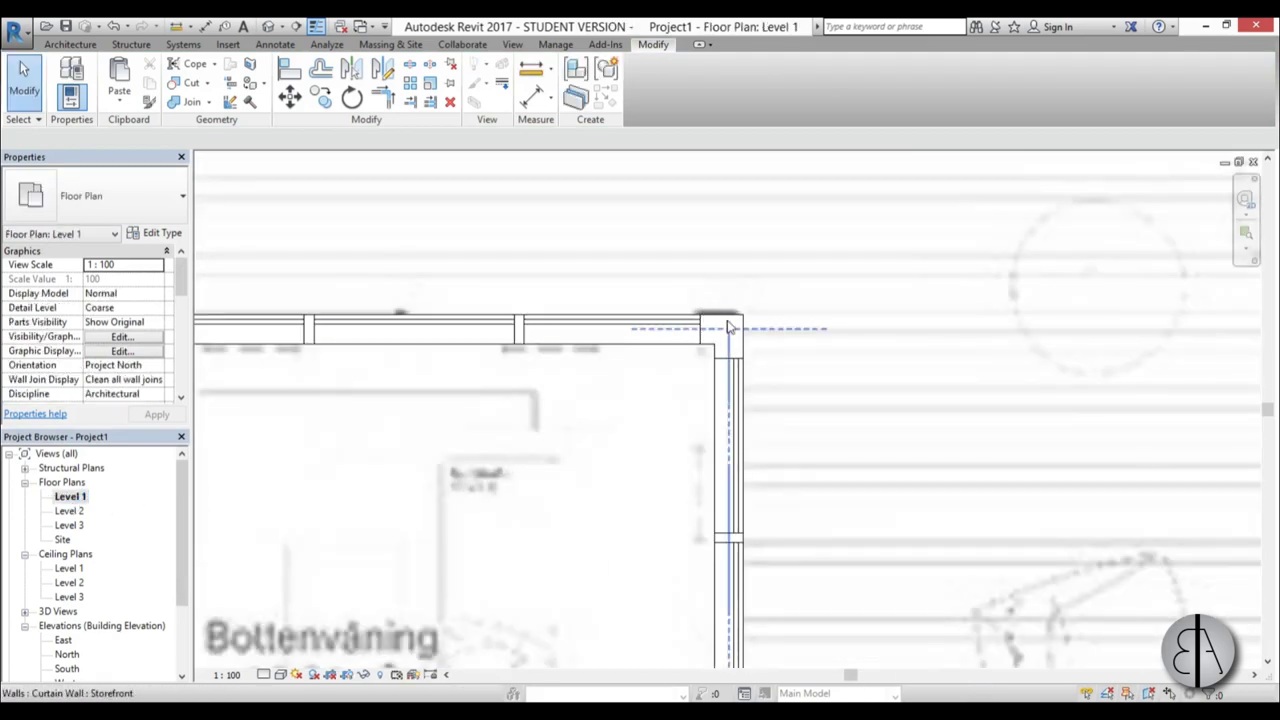
scroll(735, 342, "down", 2)
scroll(666, 323, "up", 3)
scroll(662, 330, "down", 2)
scroll(630, 450, "down", 3)
middle_click_drag(615, 453, 755, 424)
scroll(745, 424, "down", 3)
middle_click_drag(556, 432, 614, 434)
scroll(450, 410, "up", 2)
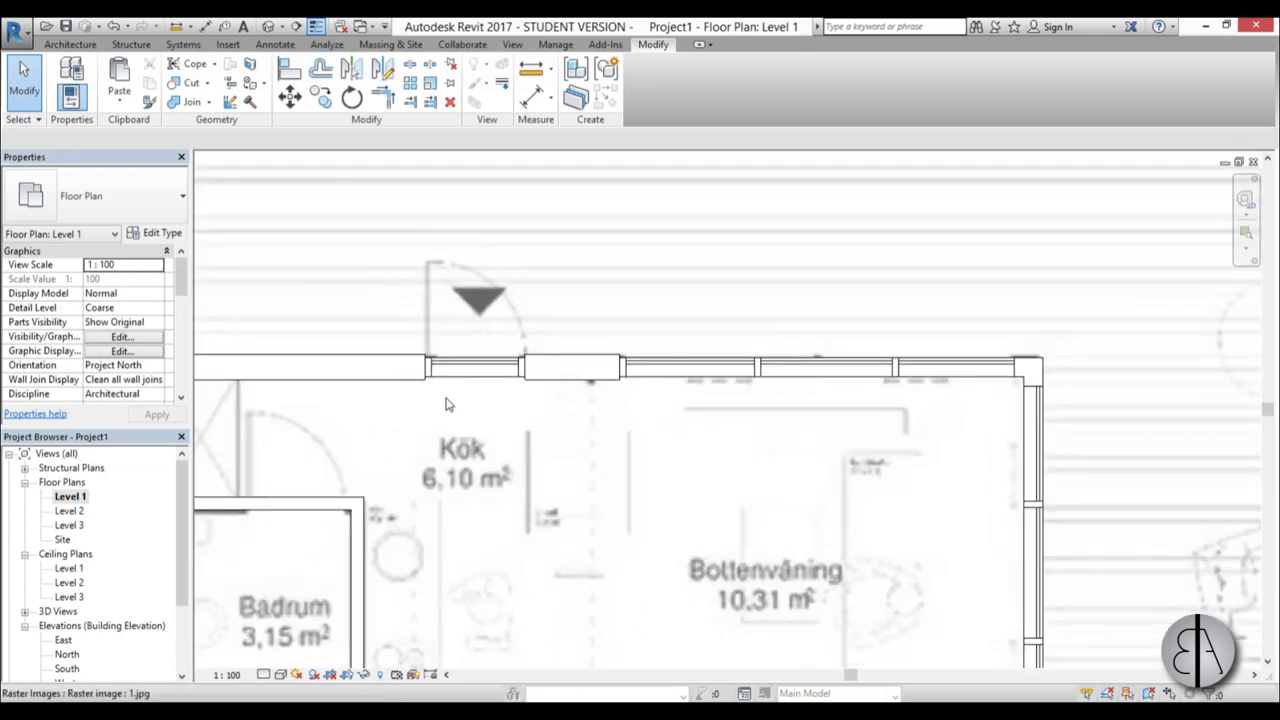
scroll(466, 381, "up", 1)
scroll(460, 375, "down", 3)
scroll(700, 365, "up", 4)
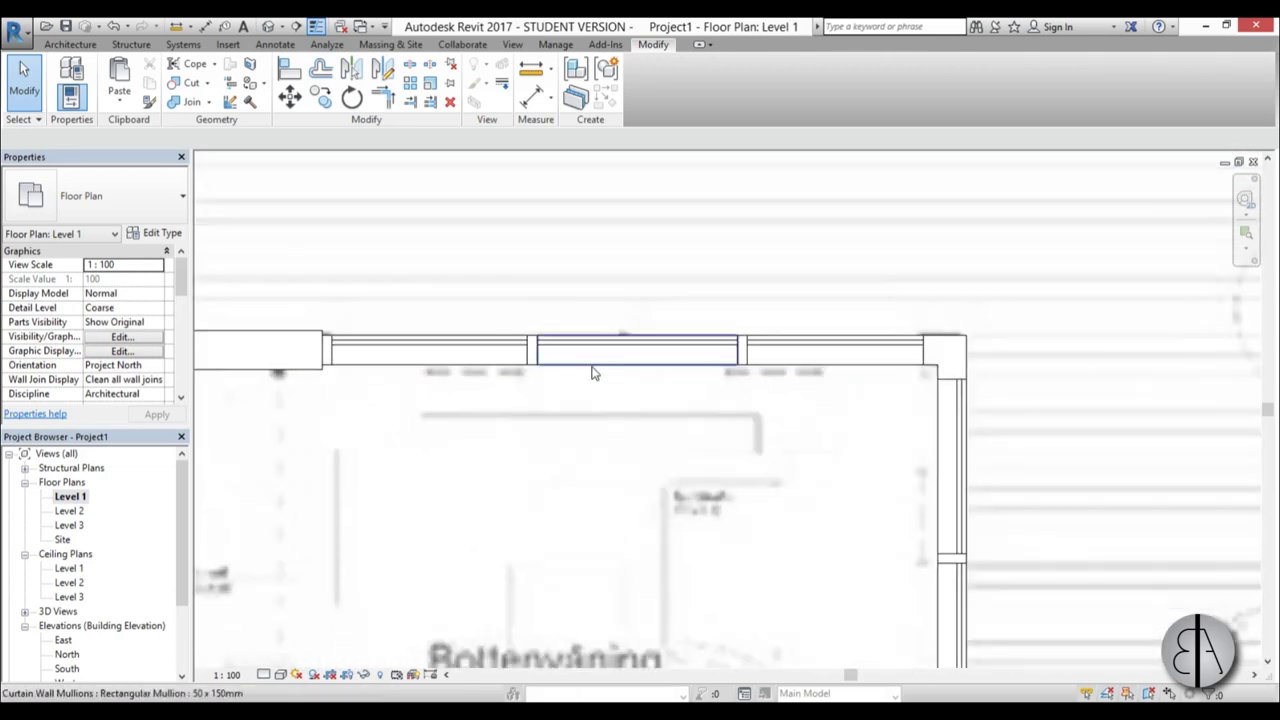
scroll(745, 345, "down", 3)
scroll(730, 360, "down", 1)
scroll(567, 330, "up", 3)
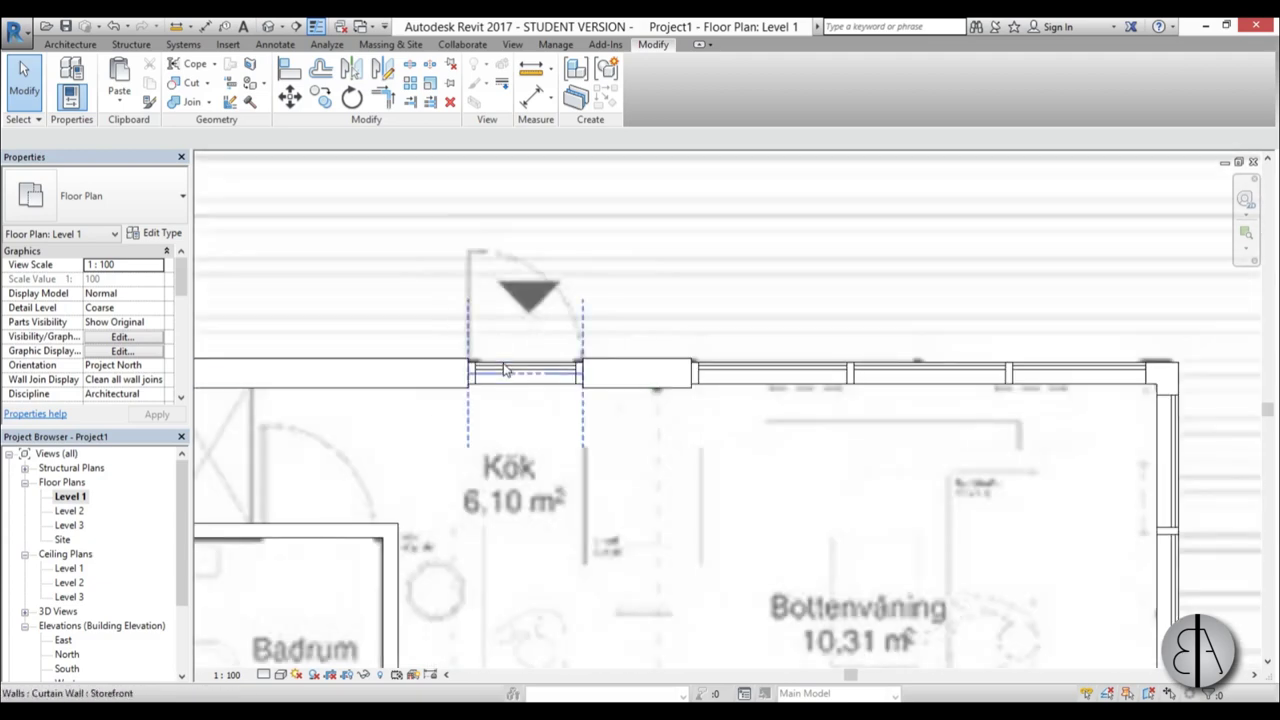
Select the glazed system panel inside the entrance's Storefront wall and unpin it.
scroll(490, 378, "up", 2)
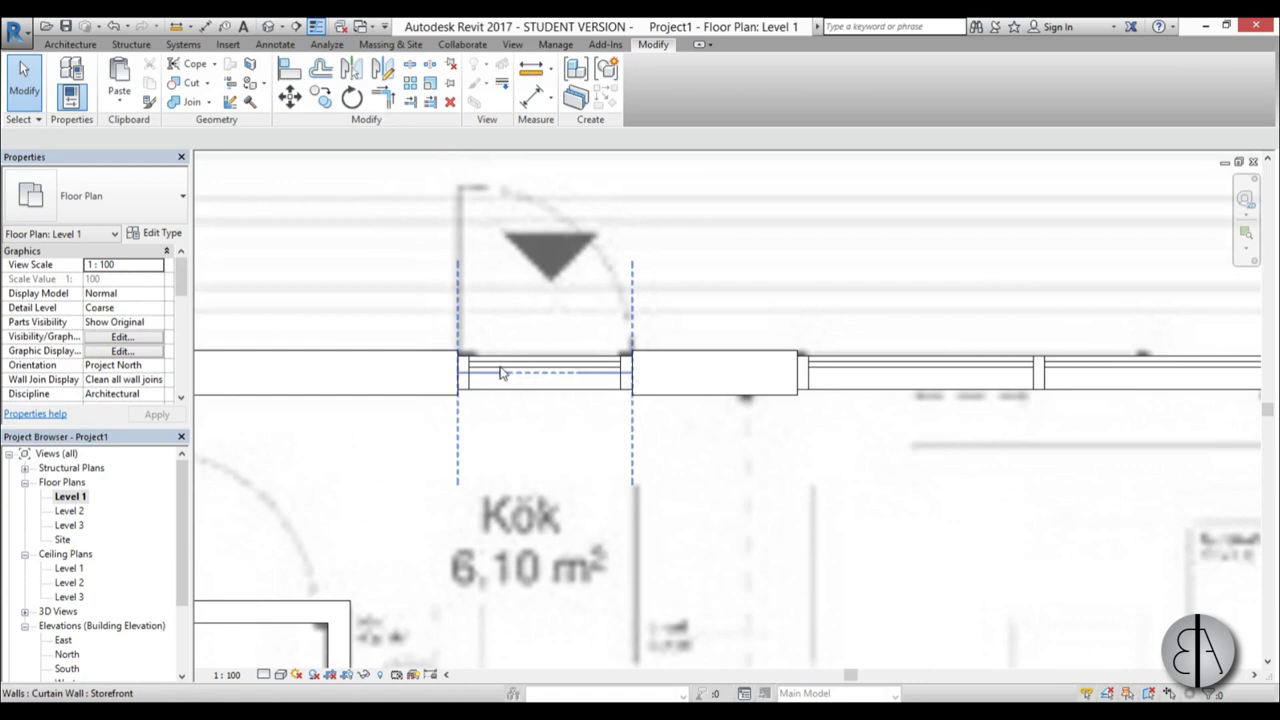
key("Tab")
key("Tab")
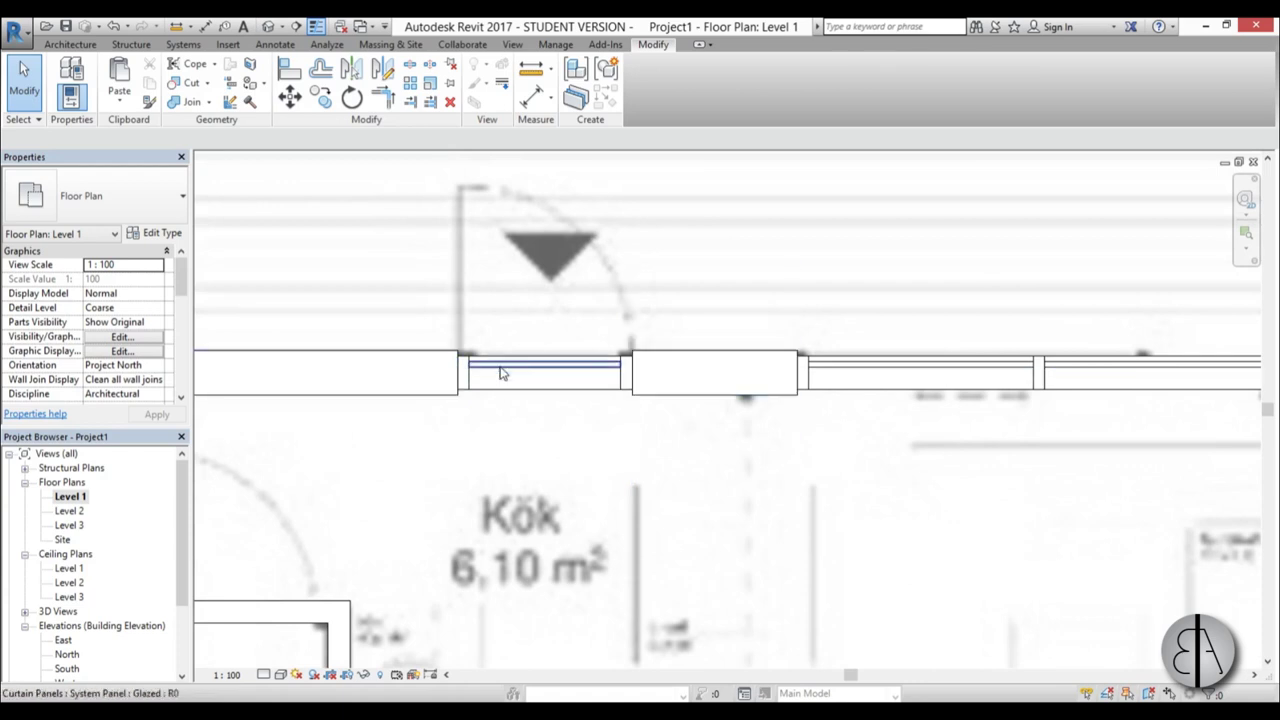
left_click(503, 371)
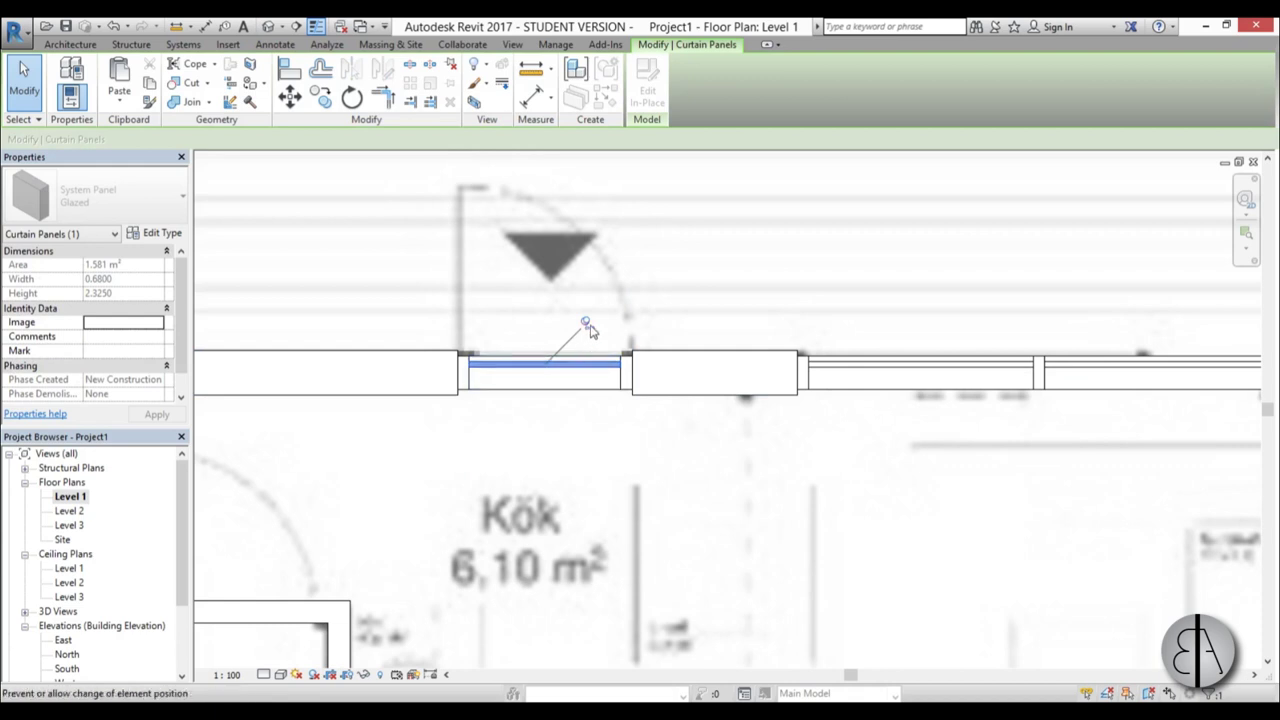
left_click(586, 326)
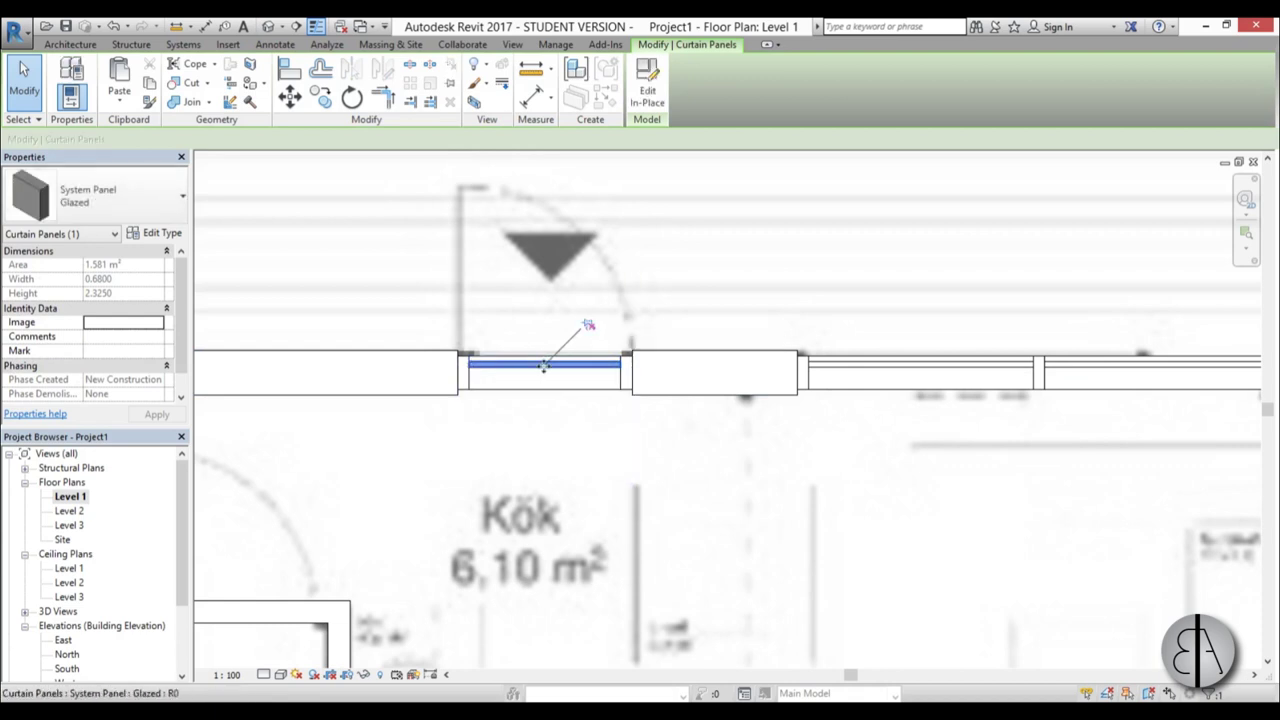
left_click(160, 205)
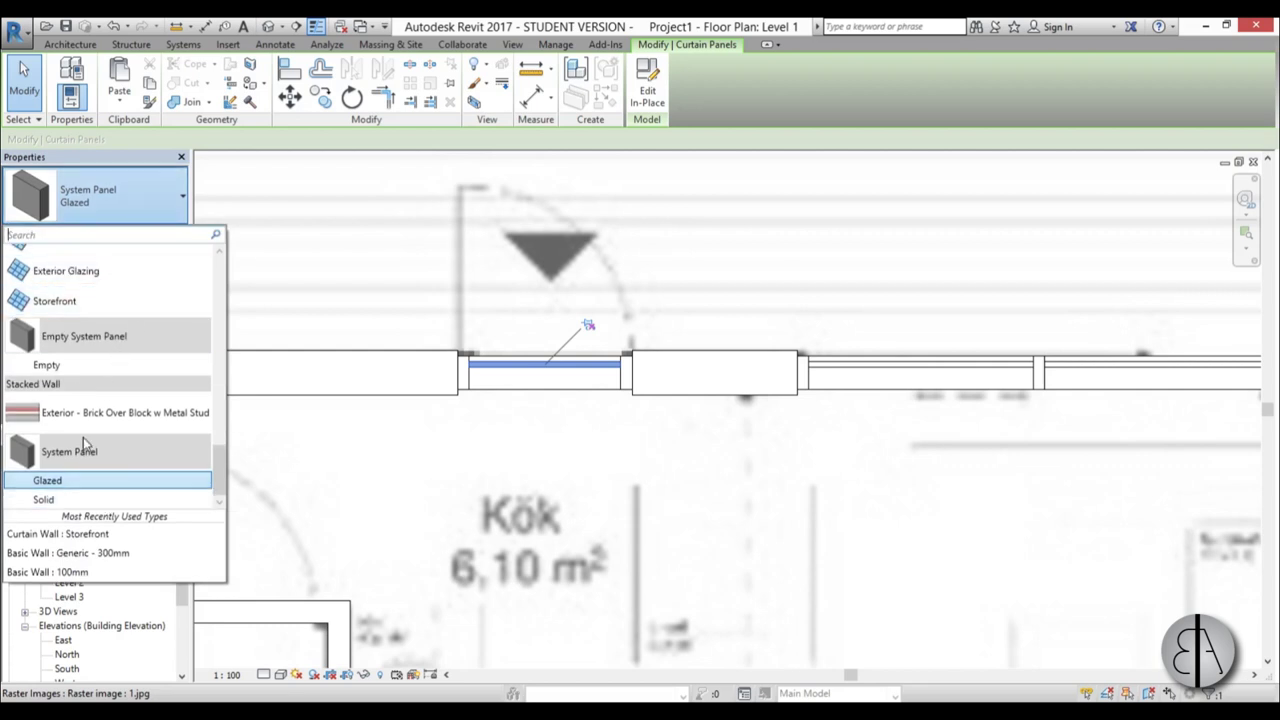
left_click(476, 446)
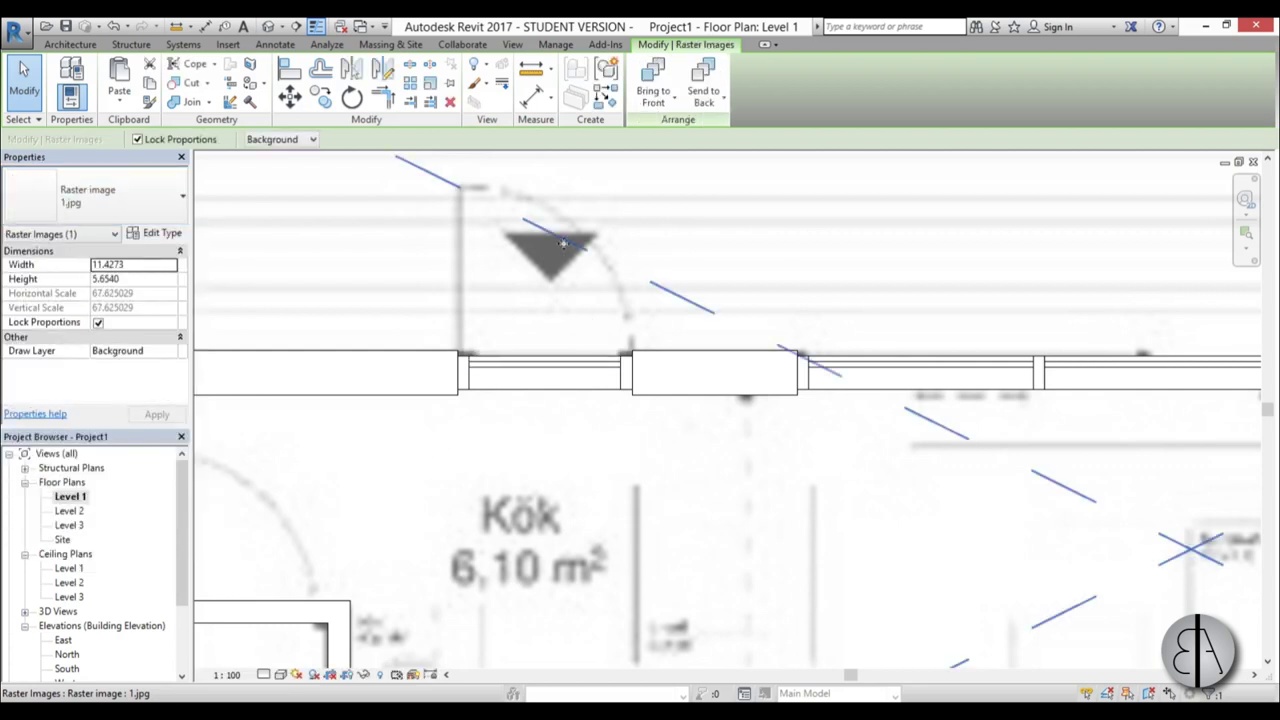
key("Escape")
Start loading a family and browse to the Doors folder of the US Metric library.
left_click(229, 45)
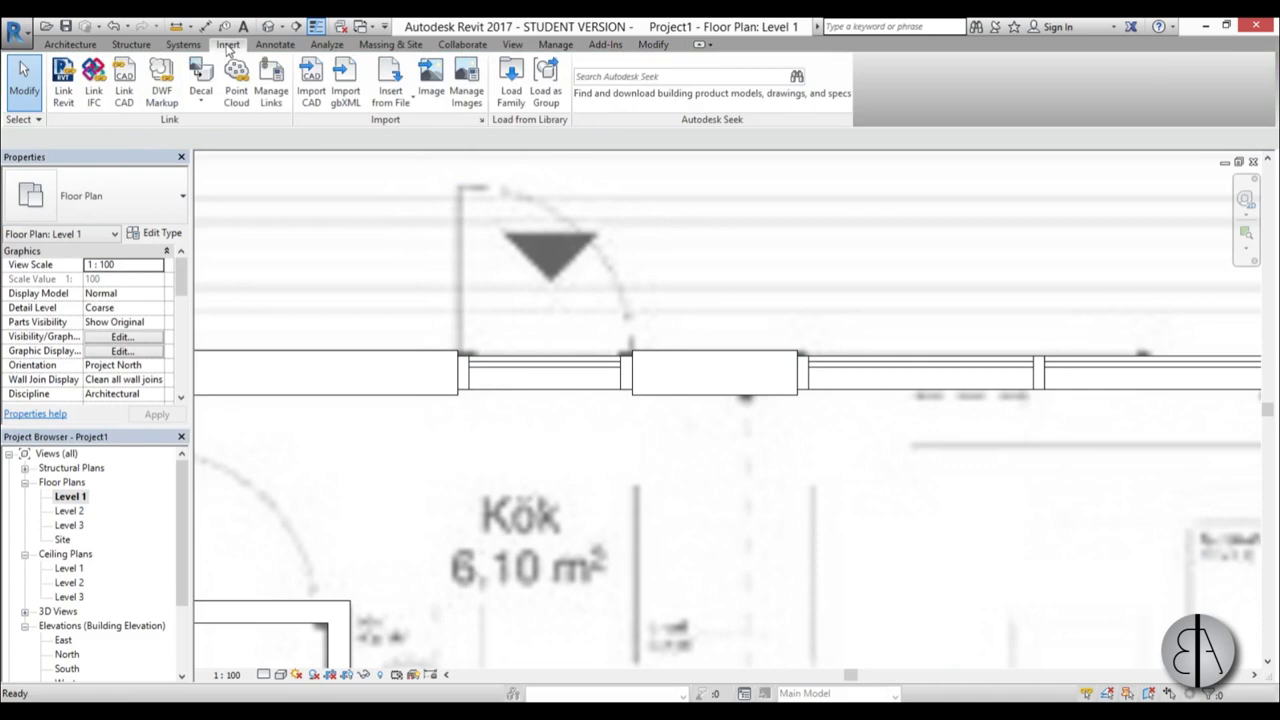
left_click(508, 111)
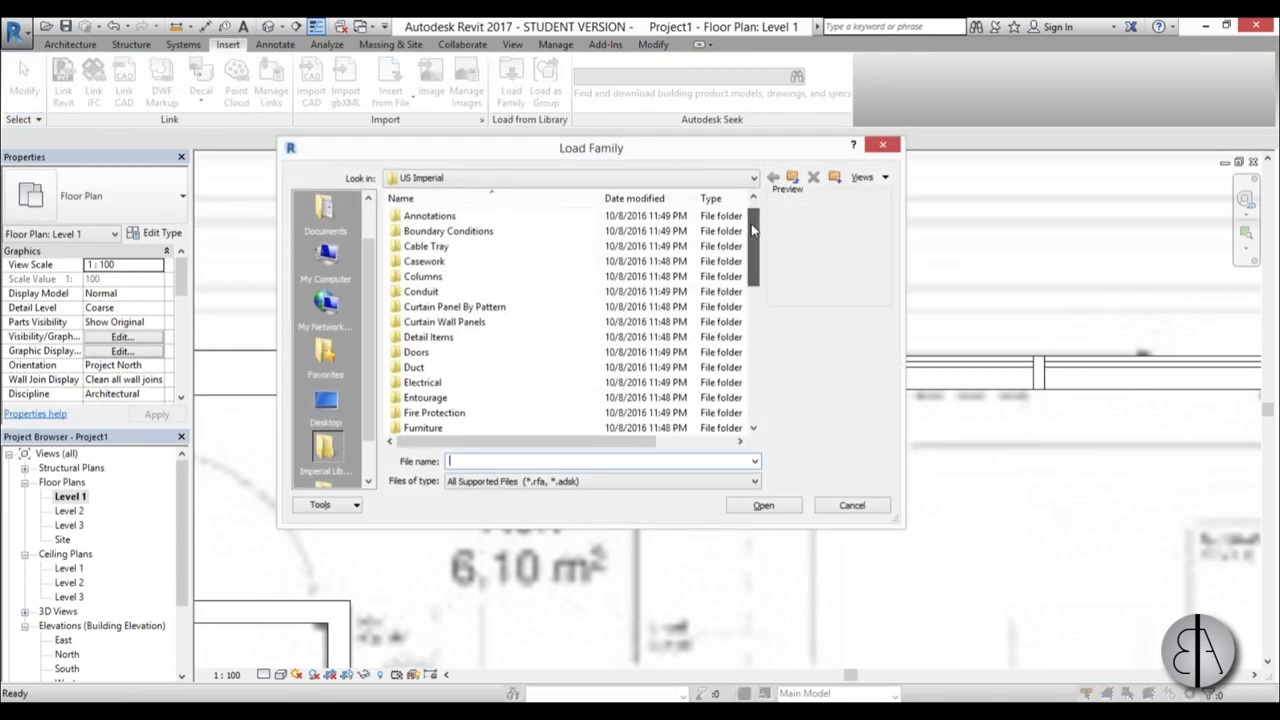
scroll(751, 219, "down", 4)
left_click(793, 178)
double_click(471, 246)
scroll(481, 315, "down", 5)
scroll(471, 322, "down", 2)
scroll(474, 322, "up", 3)
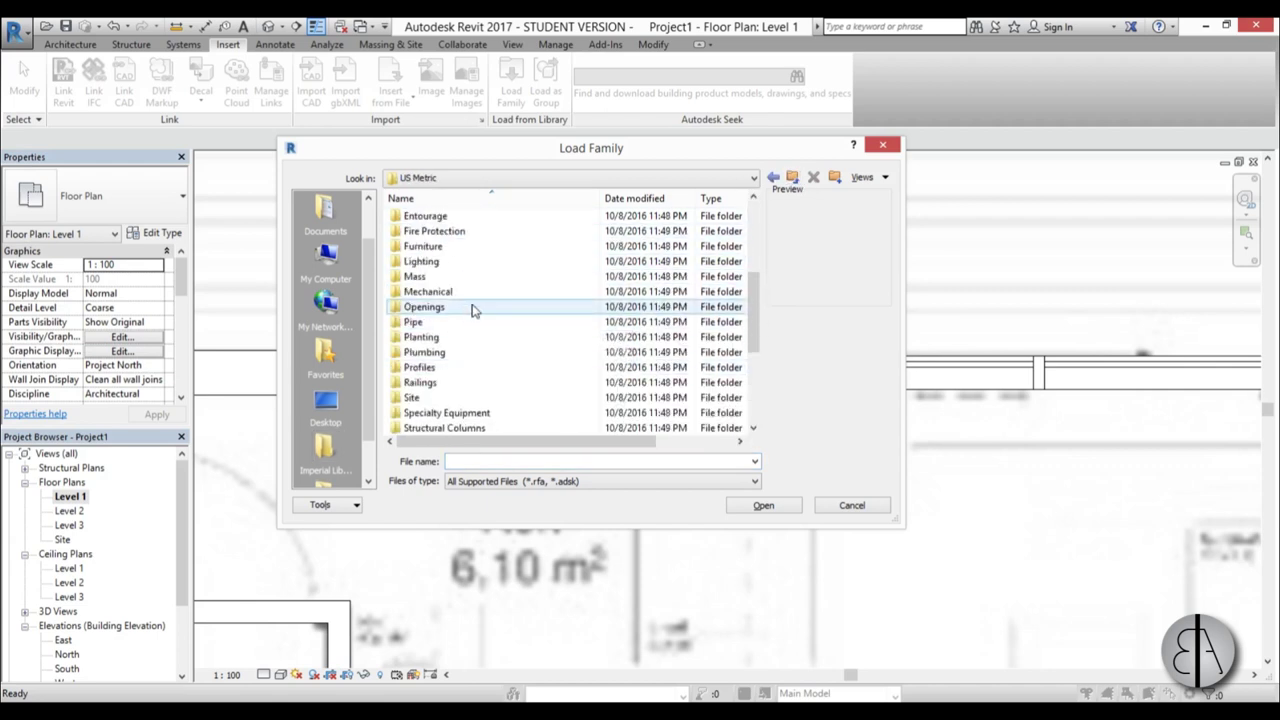
scroll(471, 309, "up", 4)
double_click(415, 355)
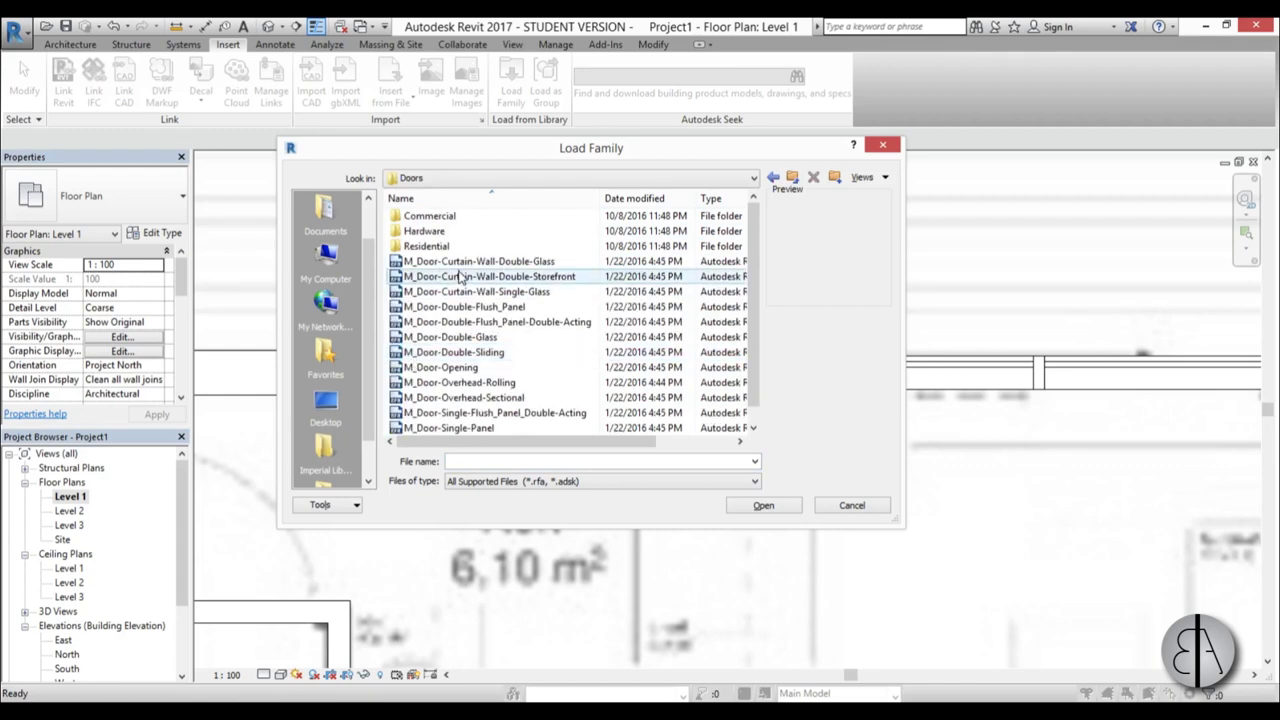
Load the M_Door-Curtain-Wall-Single-Glass family into the project.
left_click(459, 277)
left_click(460, 267)
left_click(456, 292)
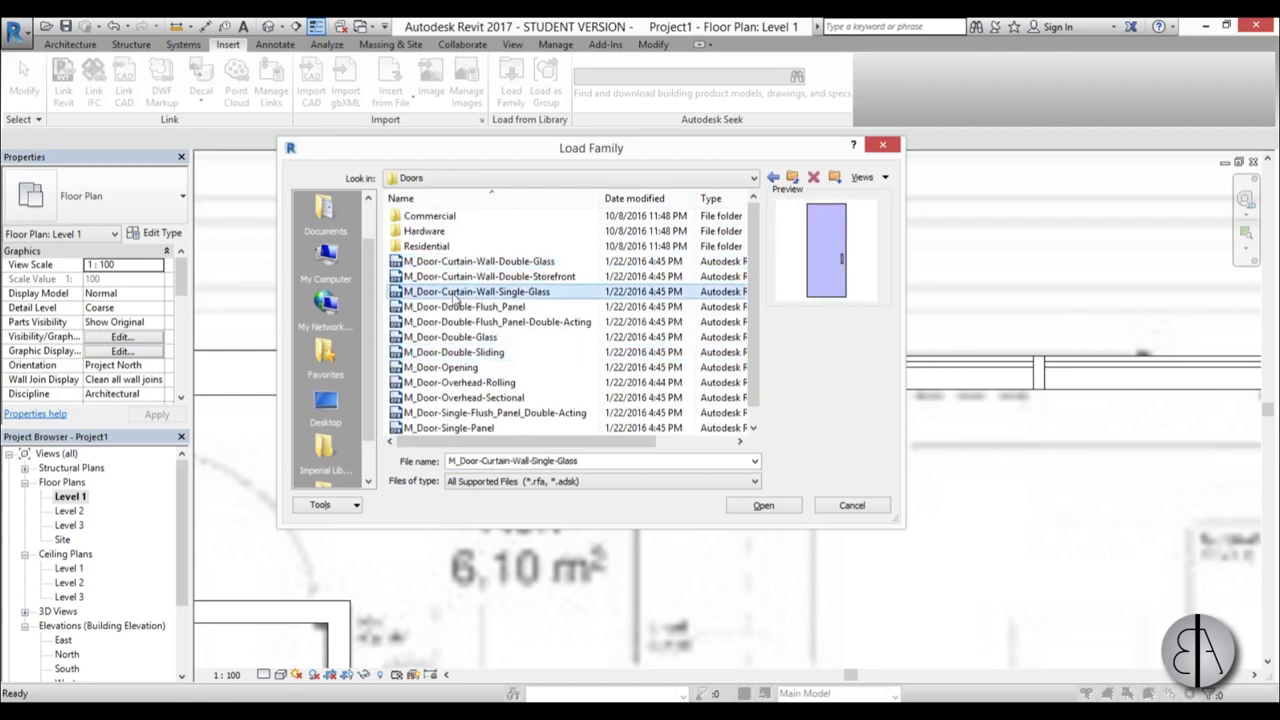
left_click(762, 506)
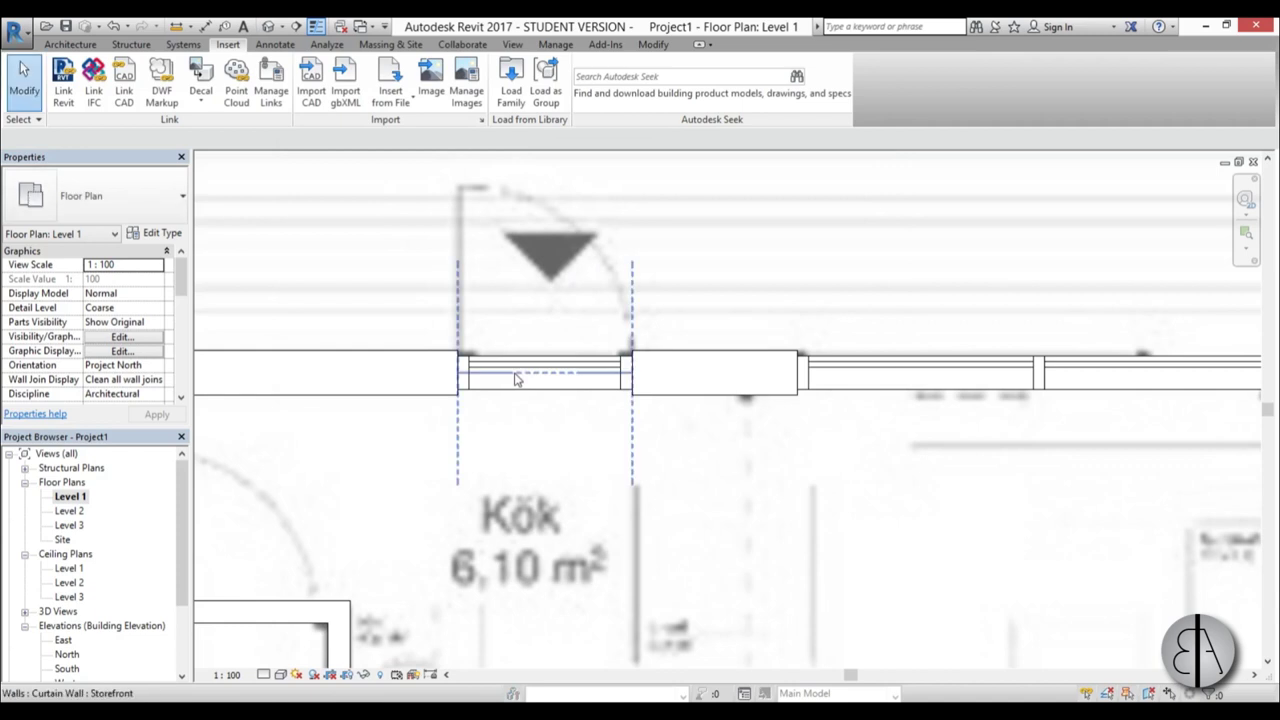
Change the entrance's glazed panel to M_Door-Curtain-Wall-Single-Glass and flip its hinge side to match the floor plan image.
key("Tab")
left_click(514, 372)
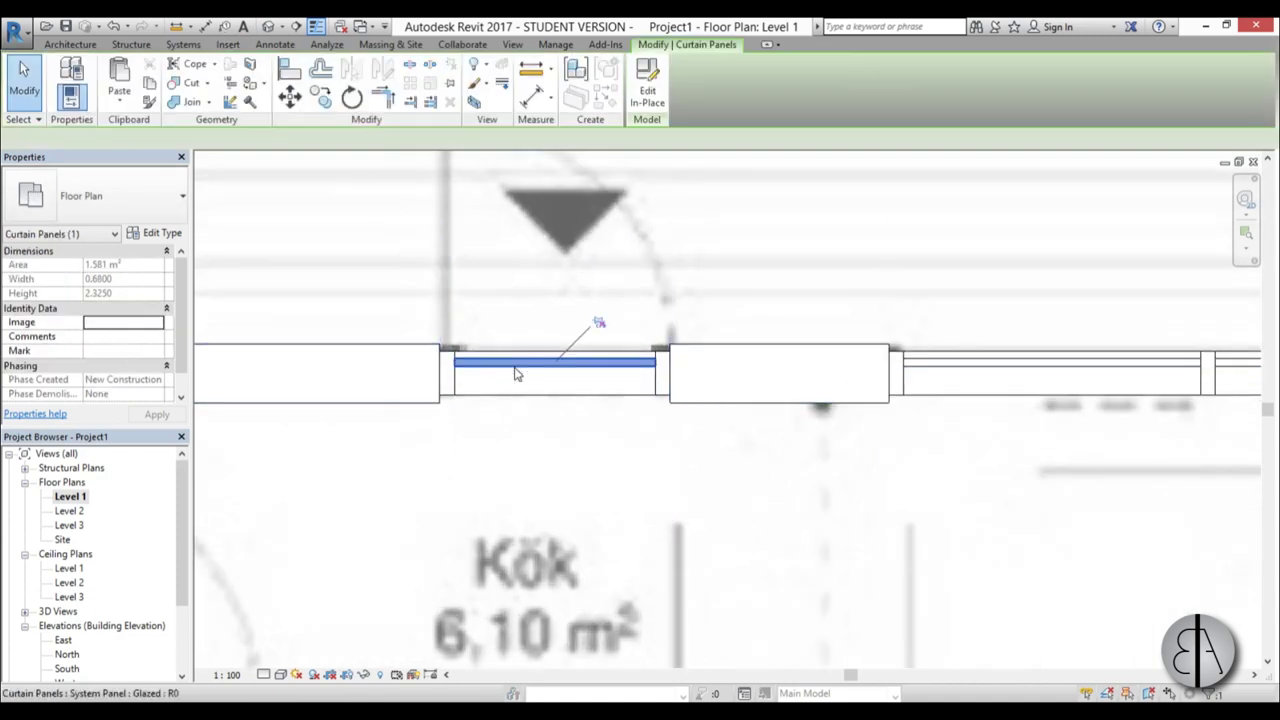
left_click(135, 217)
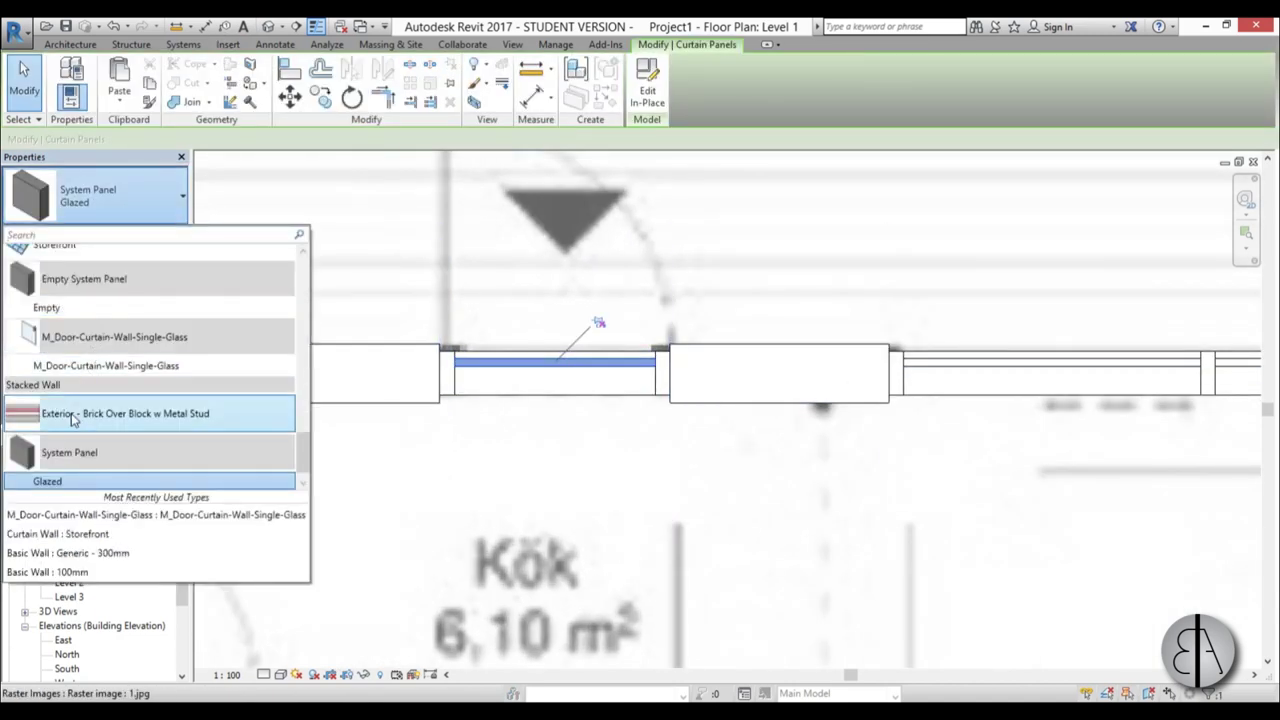
left_click(100, 366)
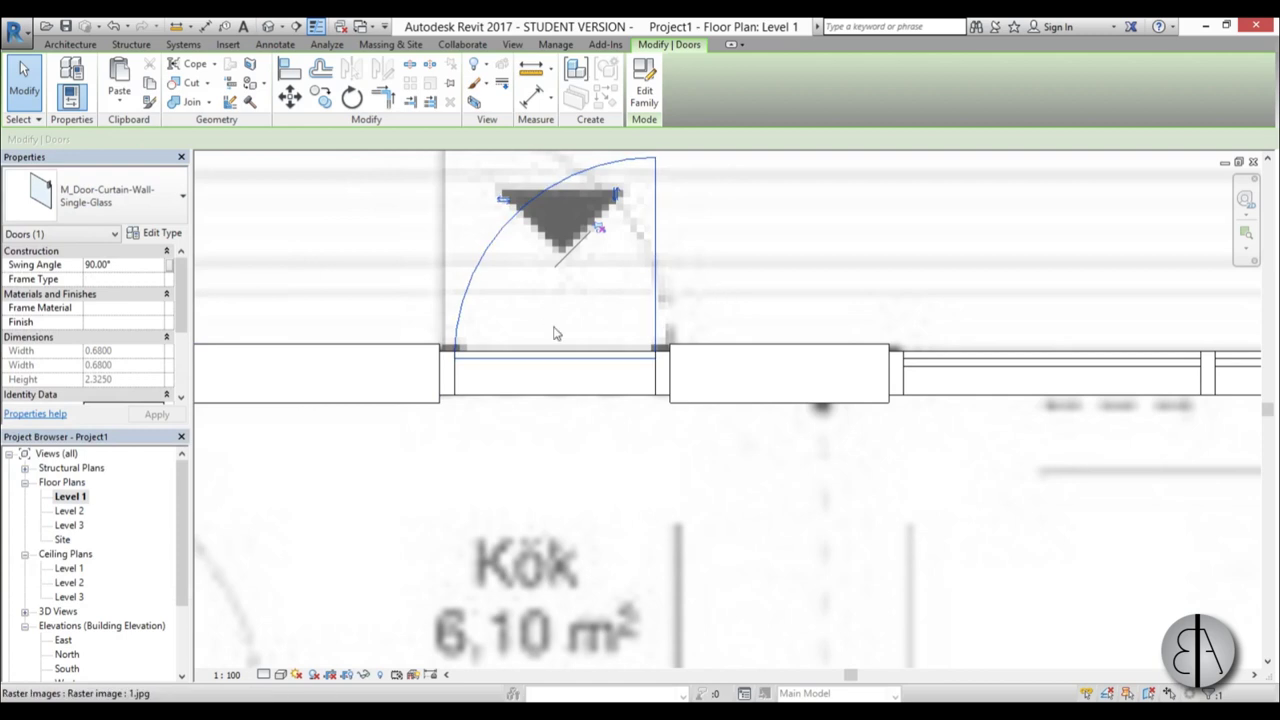
scroll(616, 342, "down", 1)
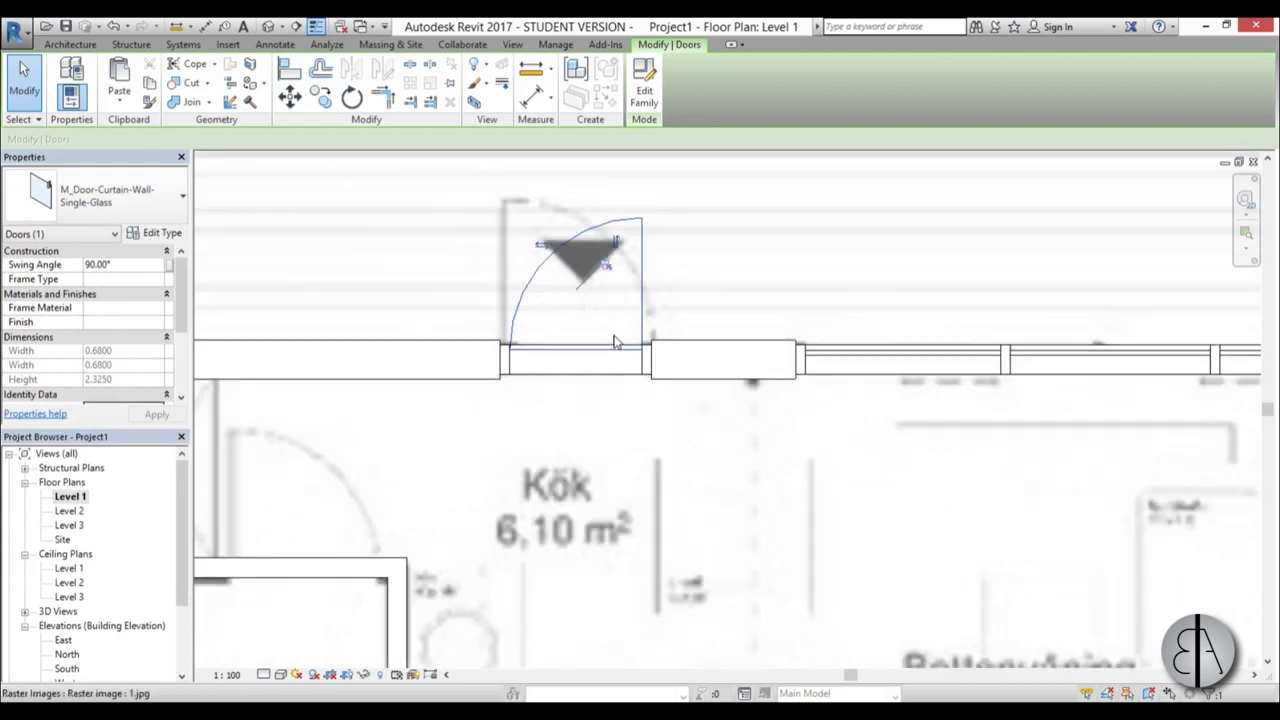
left_click(544, 249)
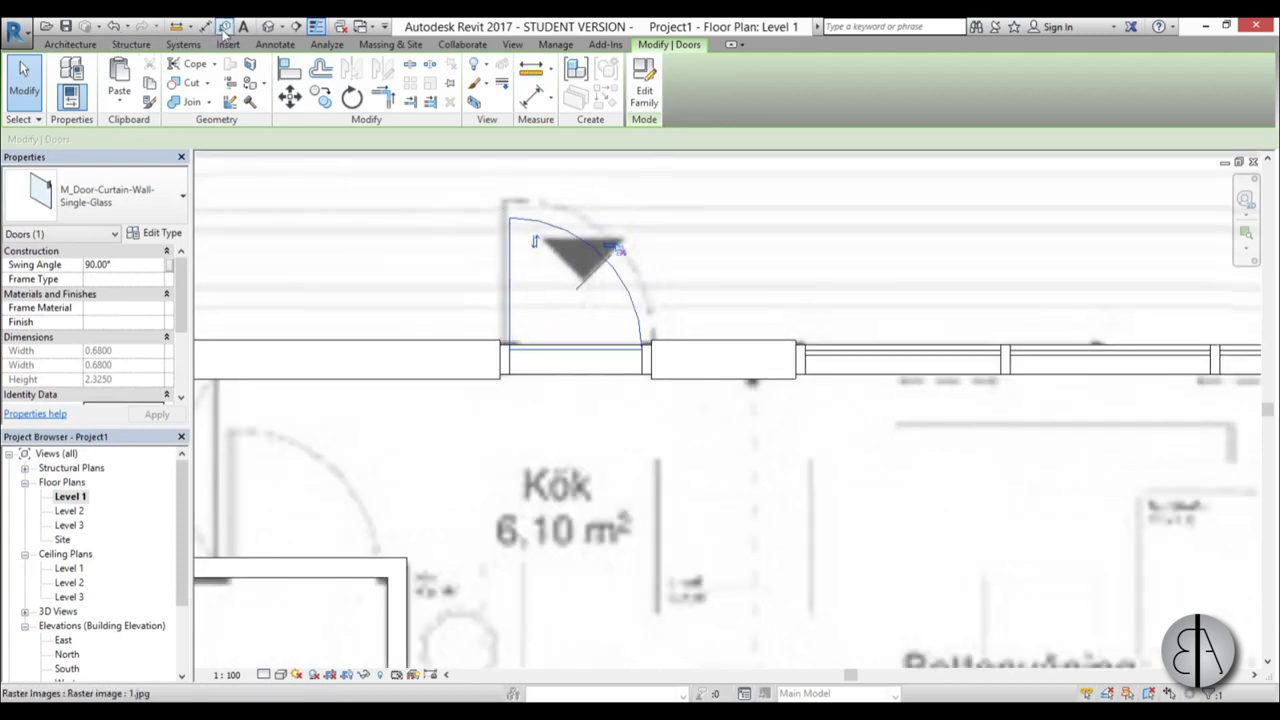
Set the 3D view's detail level to Fine and inspect the entrance door and the glazed corner.
left_click(268, 27)
middle_click_drag(757, 451, 797, 296, "shift")
scroll(797, 296, "up", 2)
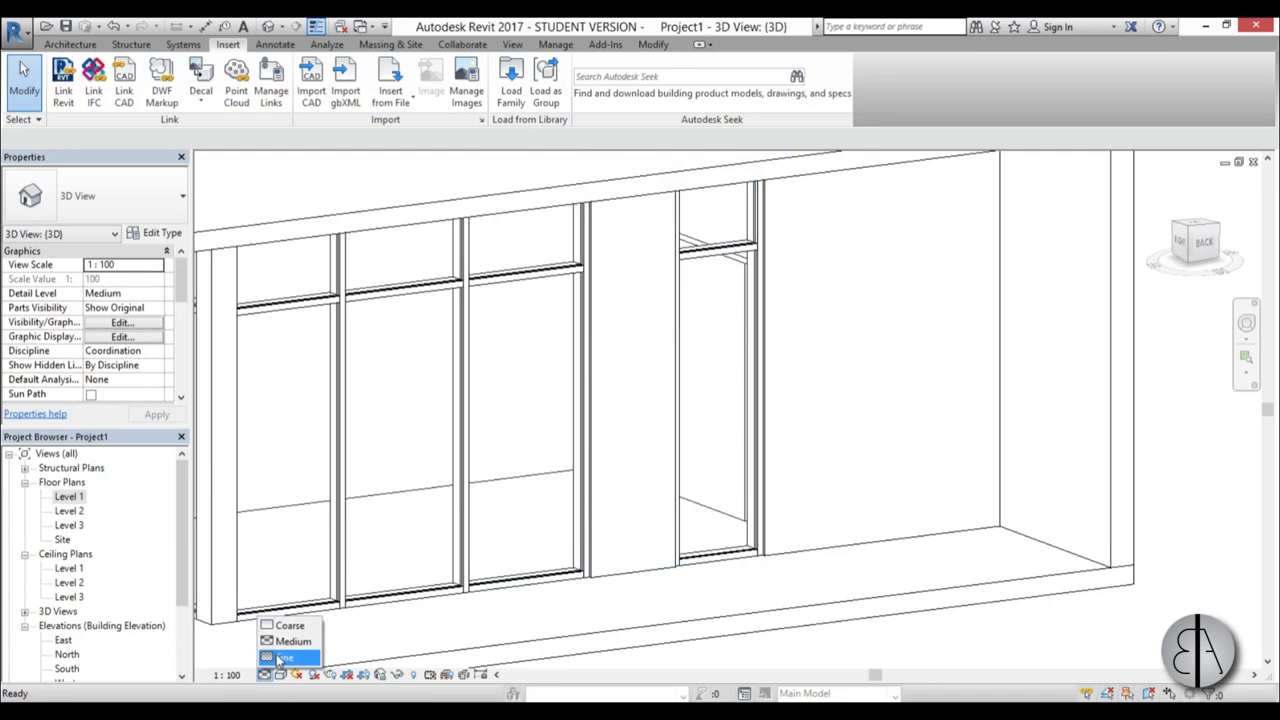
left_click(285, 658)
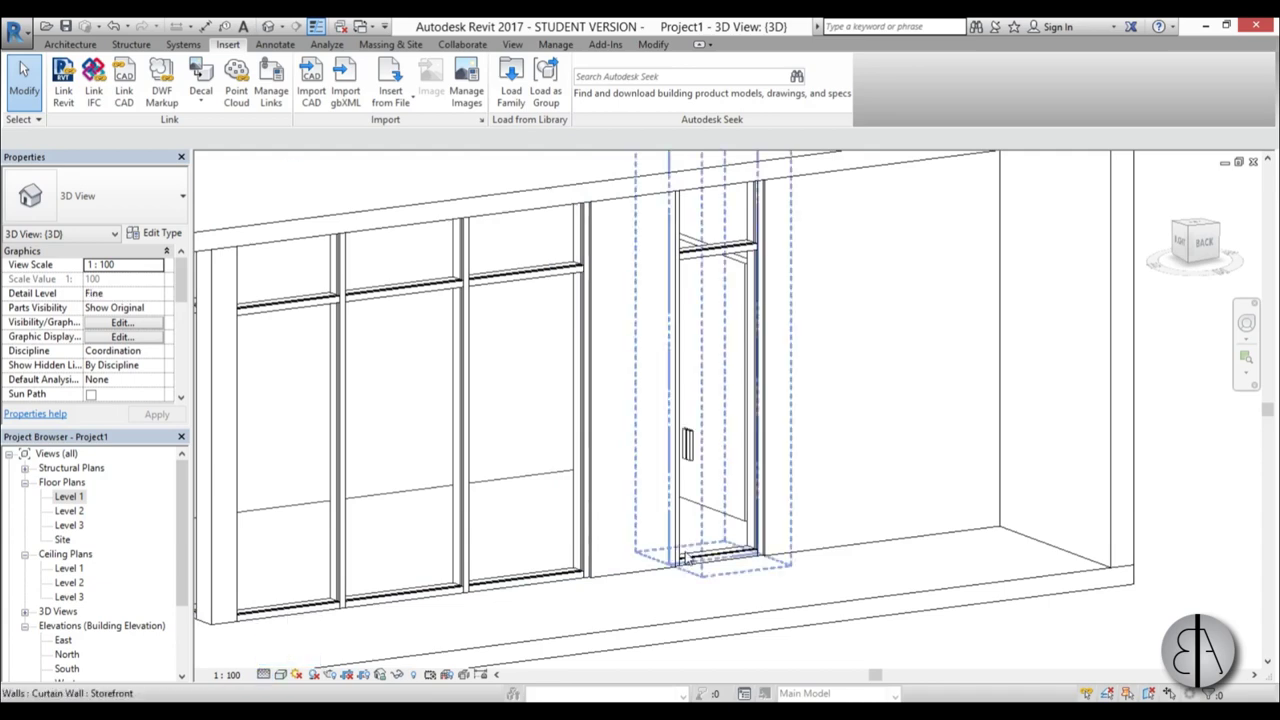
scroll(659, 471, "up", 5)
scroll(659, 471, "down", 5)
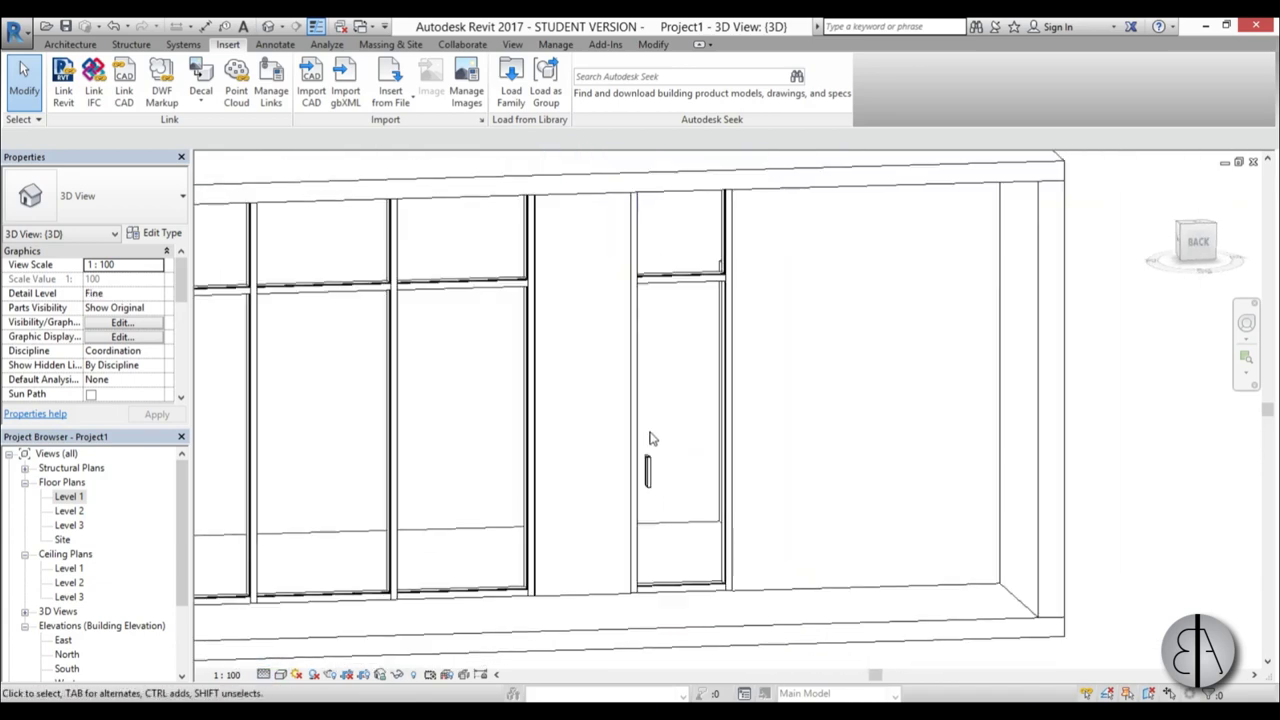
middle_click_drag(659, 471, 665, 410, "shift")
scroll(670, 403, "up", 3)
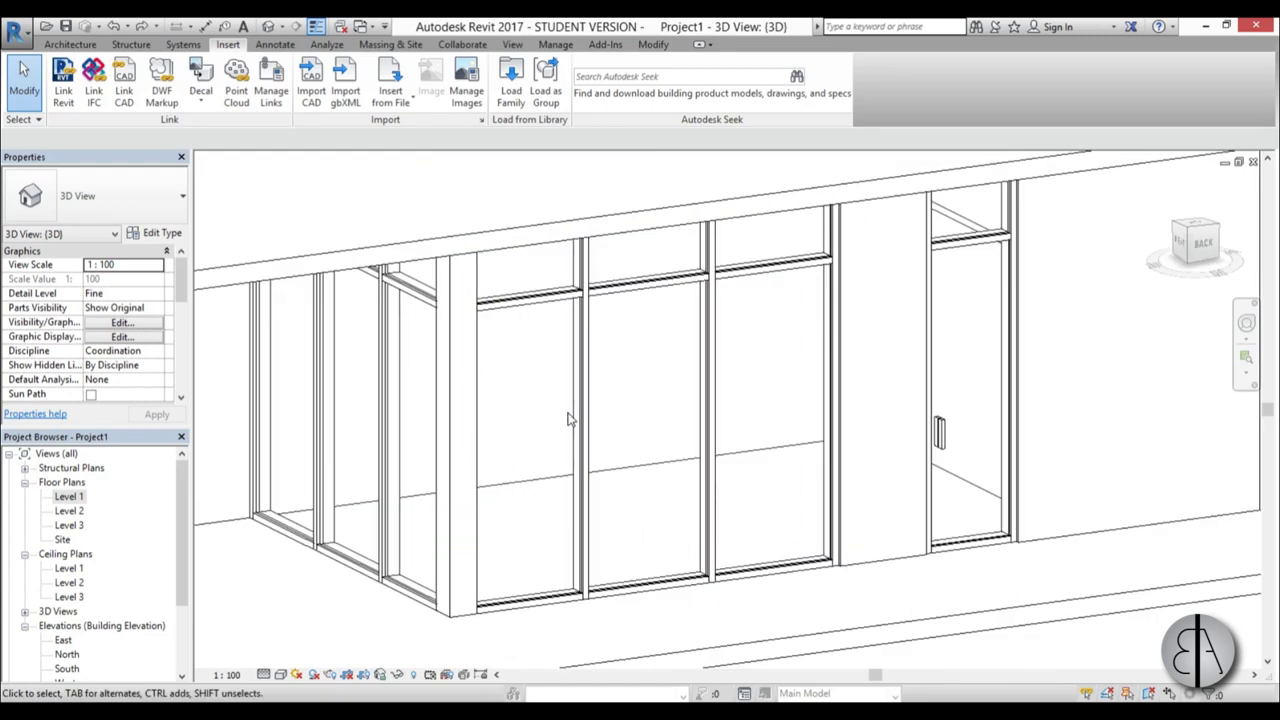
middle_click_drag(583, 427, 622, 413)
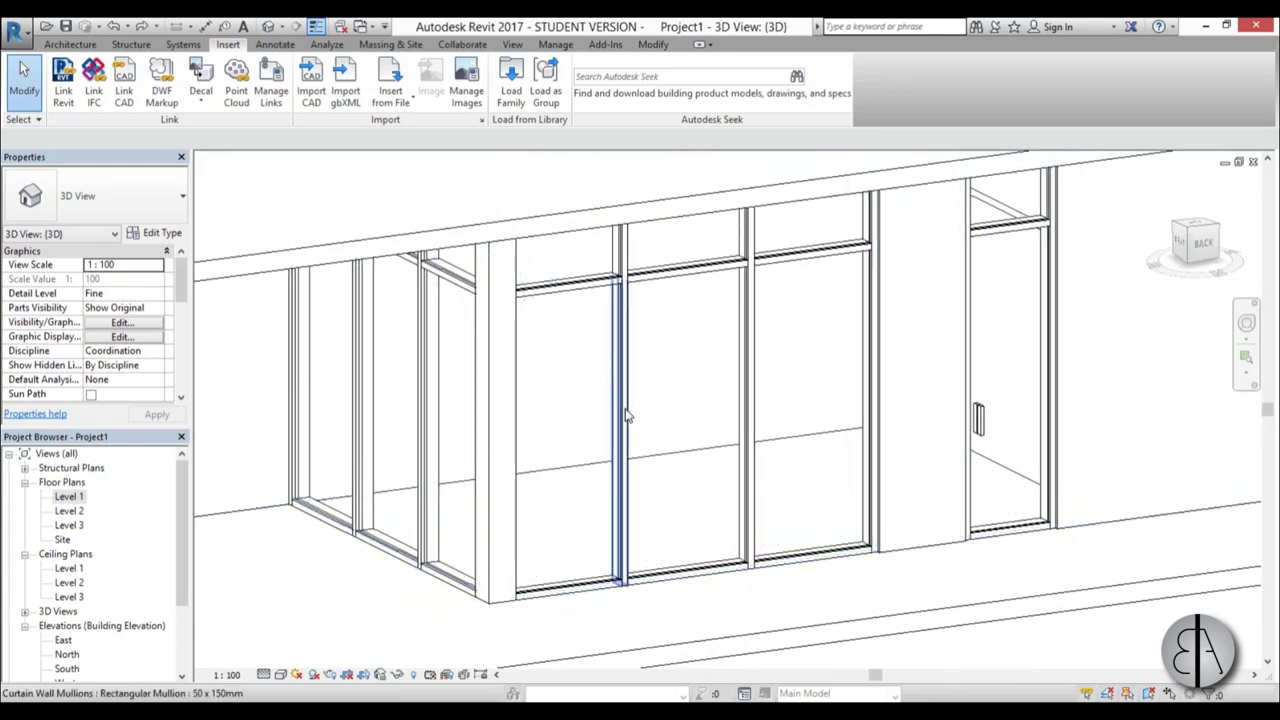
Remove the lower segment of the vertical curtain grid line nearest the glazed corner, merging the two tall panels into one.
left_click(628, 420)
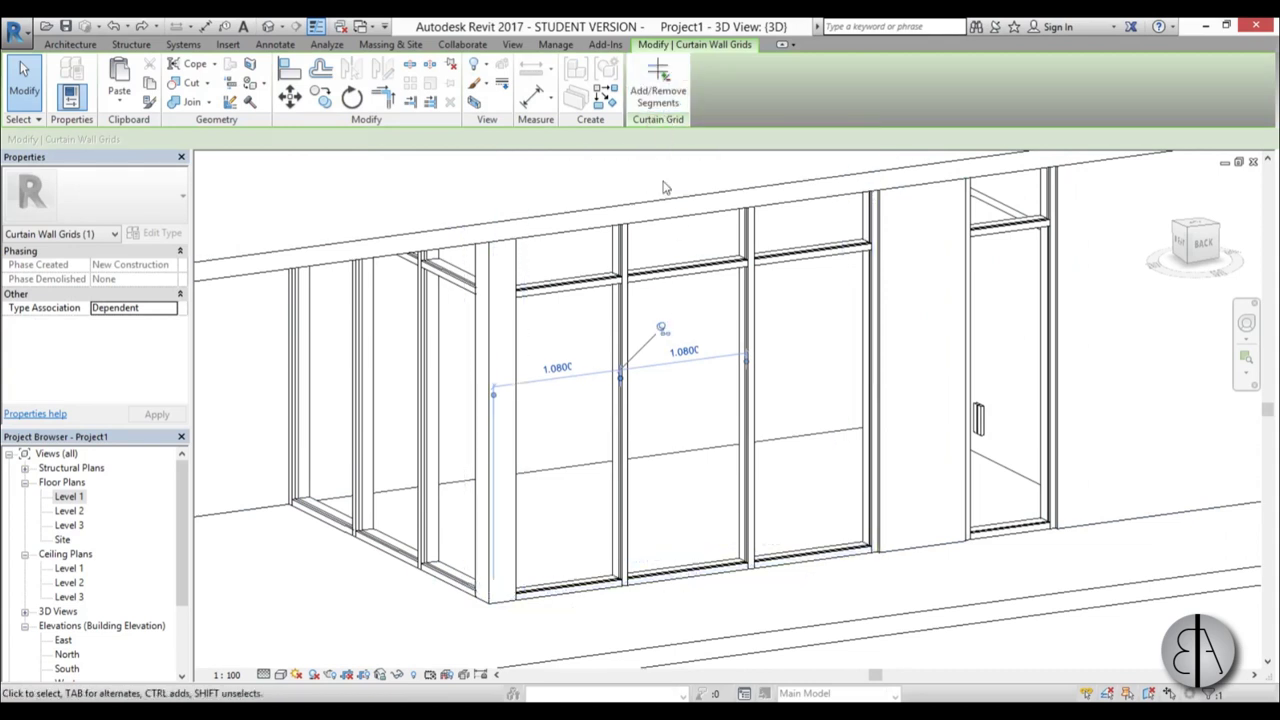
left_click(660, 100)
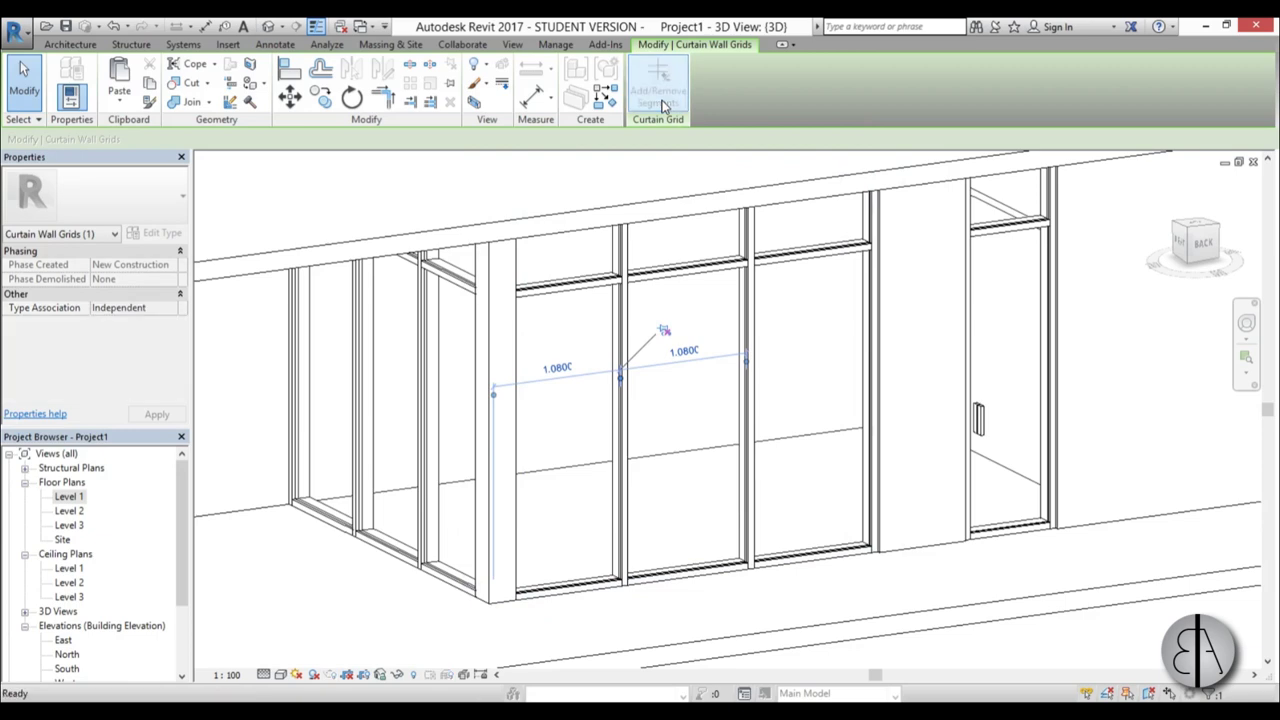
left_click(623, 305)
middle_click_drag(656, 468, 662, 256, "shift")
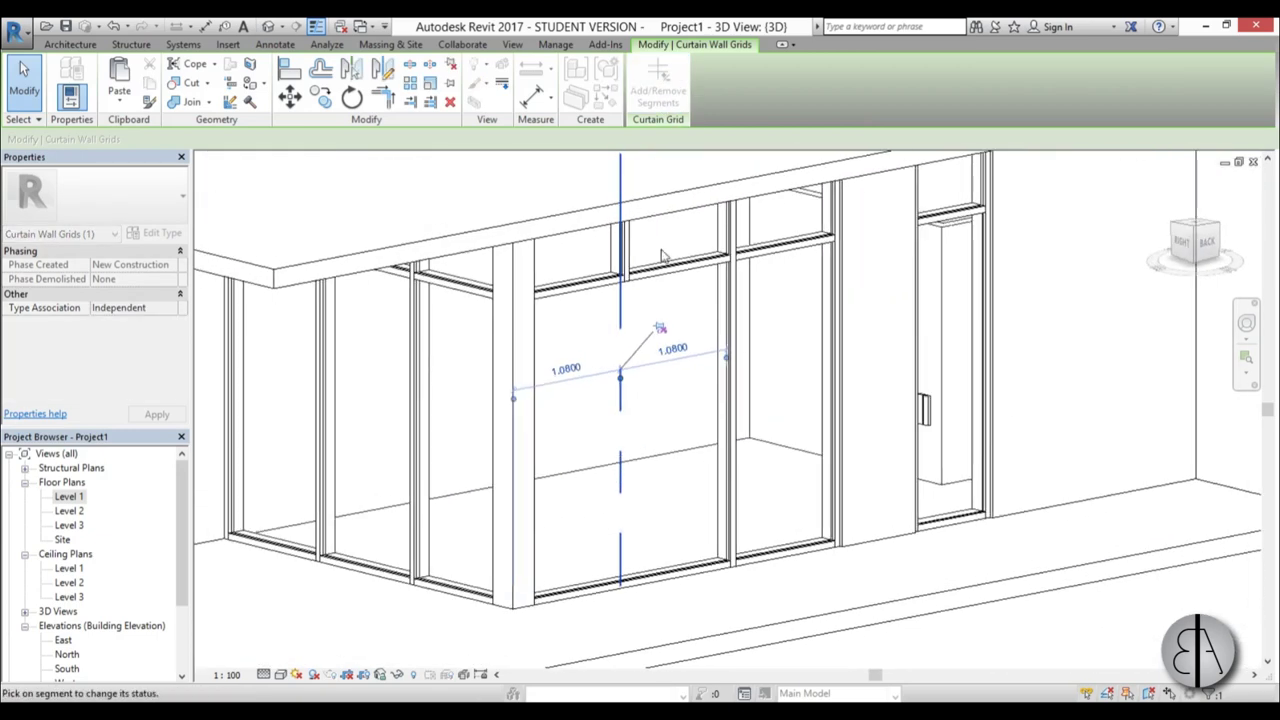
middle_click_drag(654, 486, 786, 446, "shift")
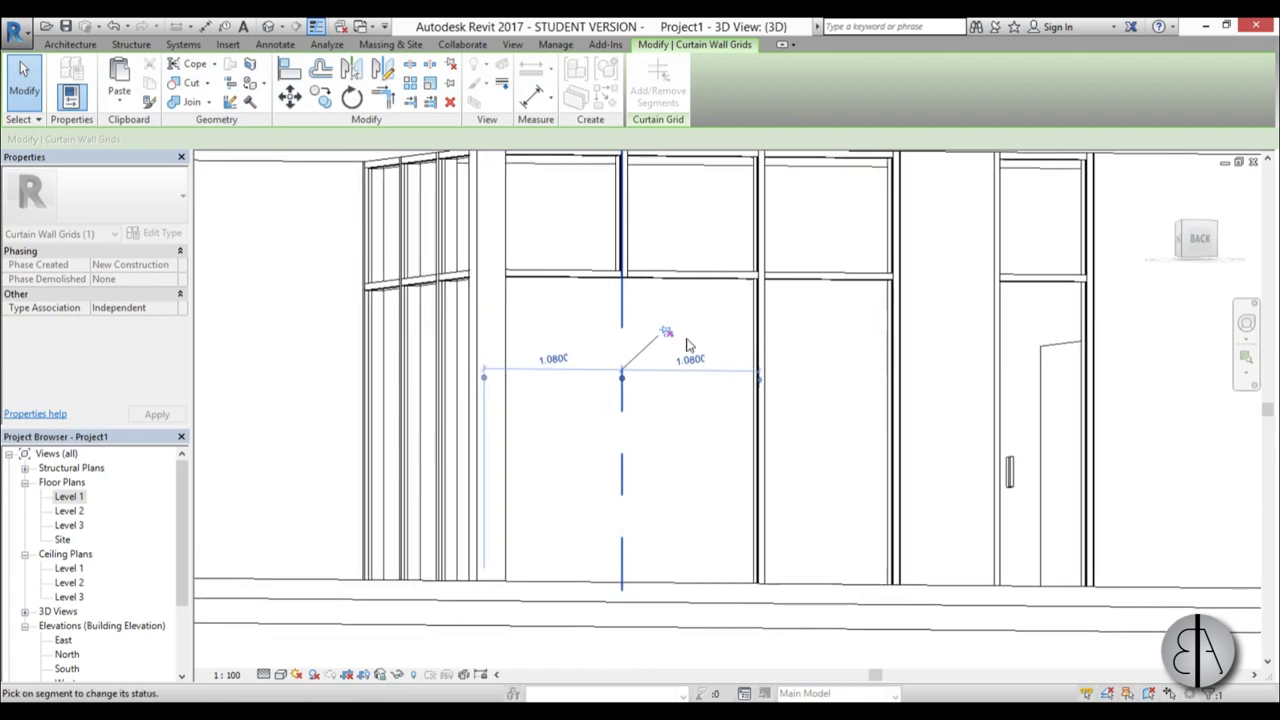
middle_click_drag(657, 475, 515, 438, "shift")
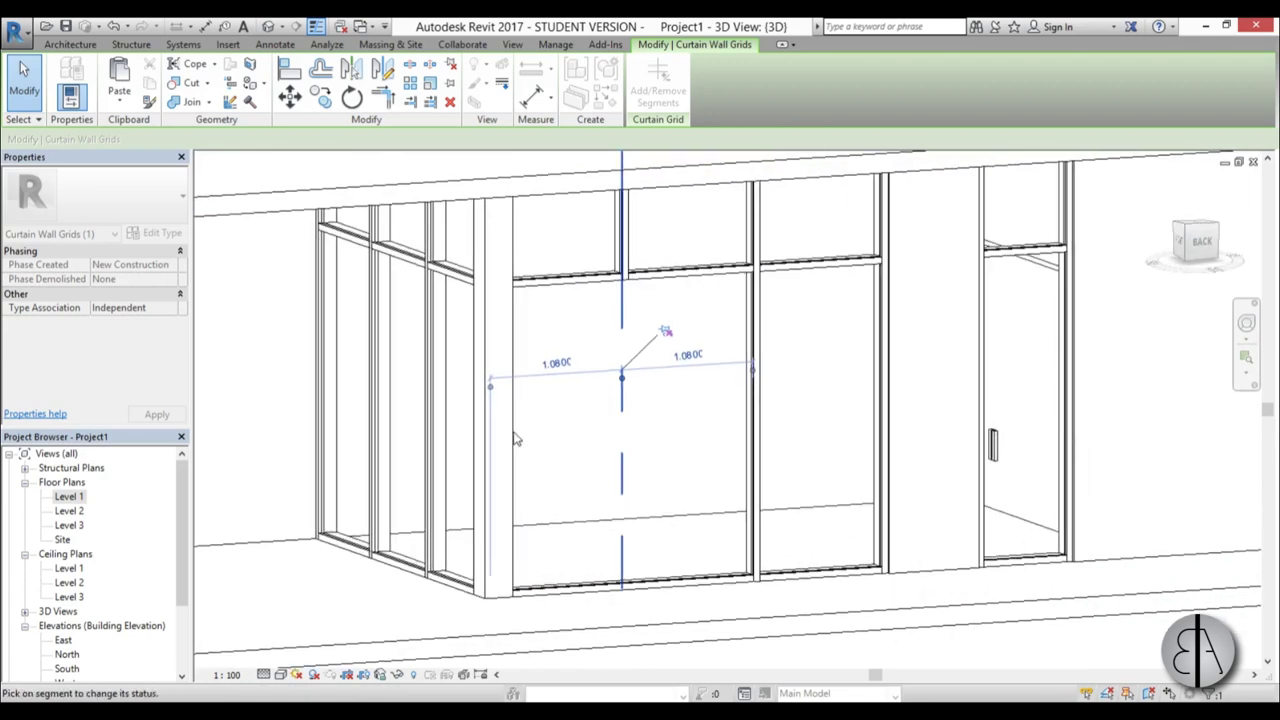
Open the Level 1 floor plan and examine the merged glazing panel beside the corner against the floor plan image.
double_click(70, 497)
scroll(708, 449, "down", 3)
middle_click_drag(708, 449, 404, 392)
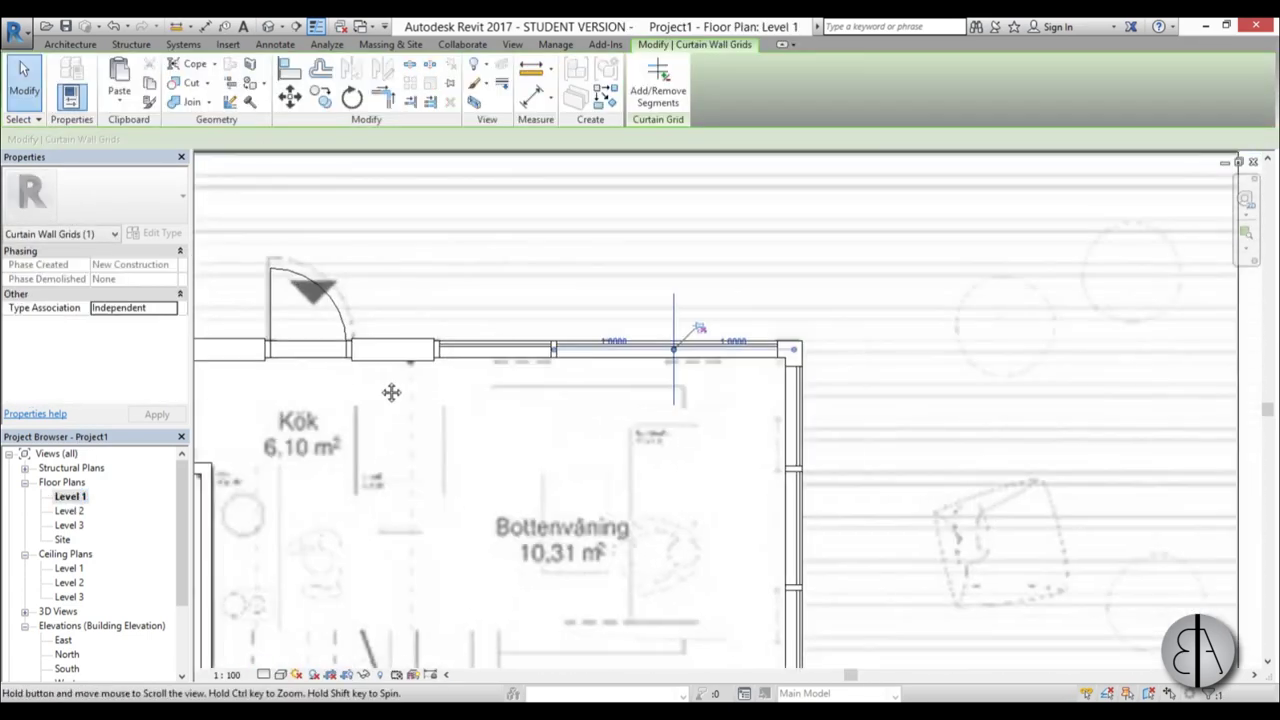
scroll(631, 326, "up", 3)
left_click(570, 282)
key("Escape")
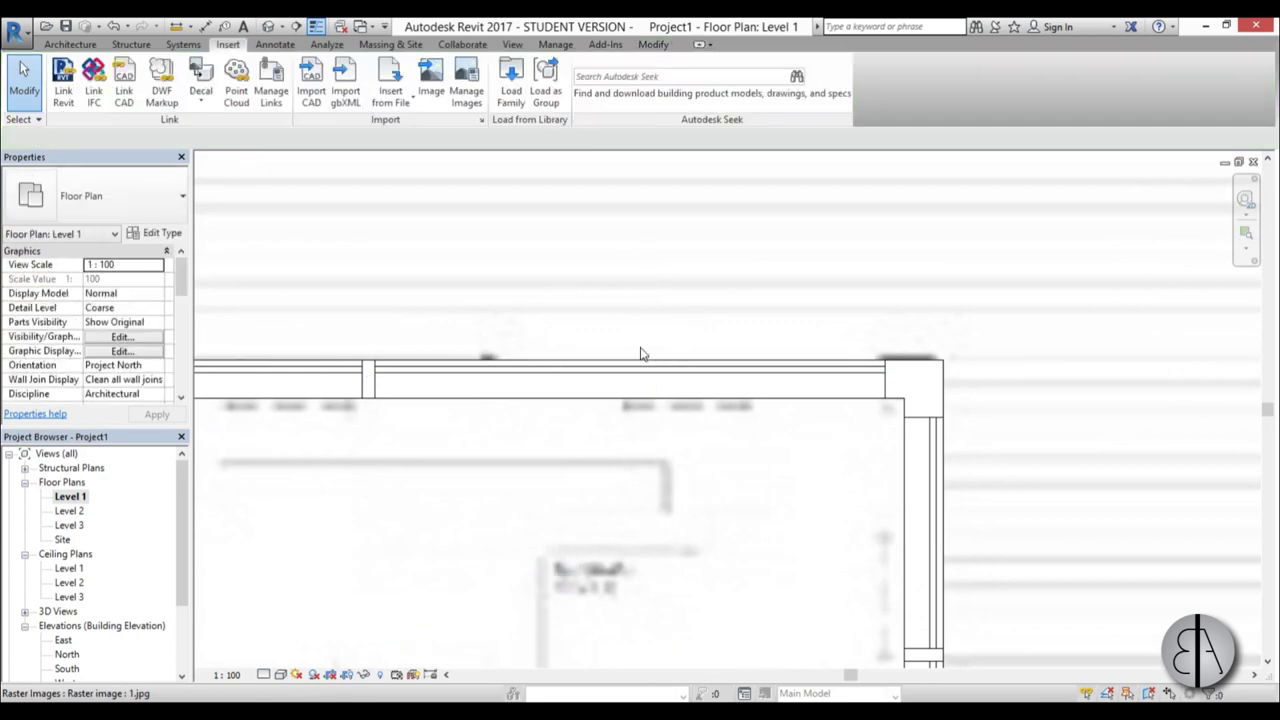
scroll(571, 360, "down", 1)
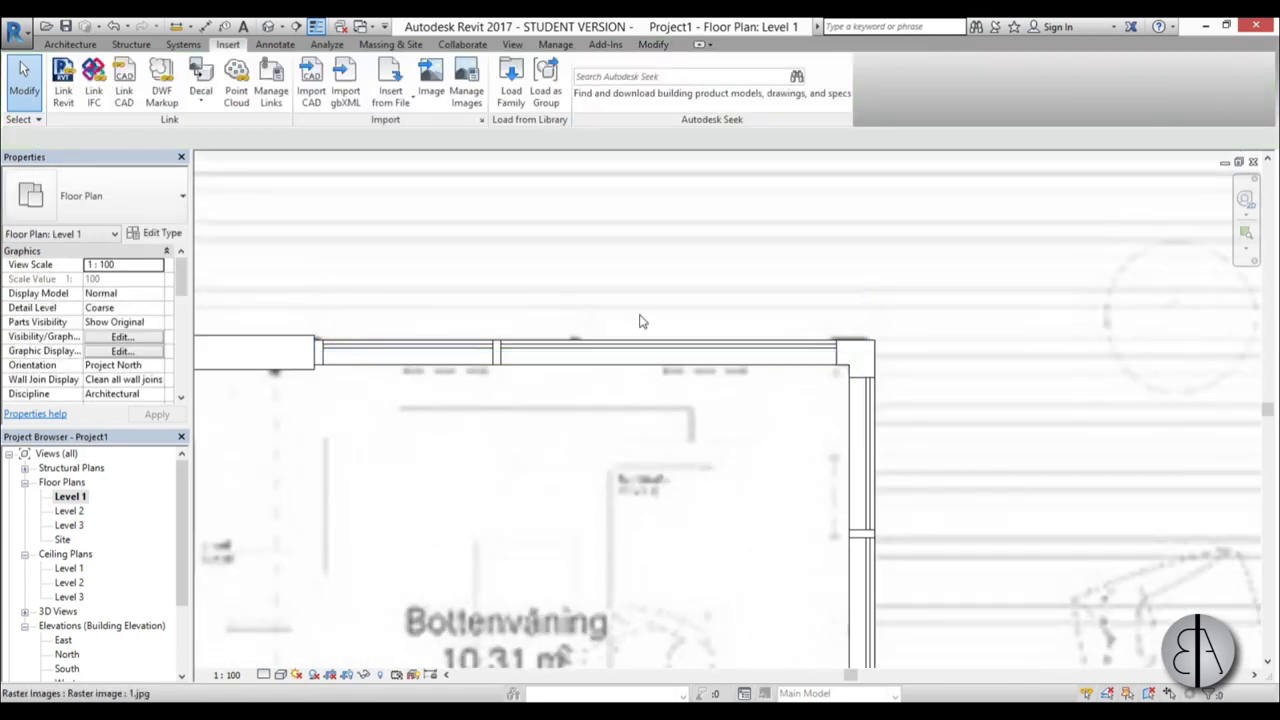
scroll(638, 315, "down", 1)
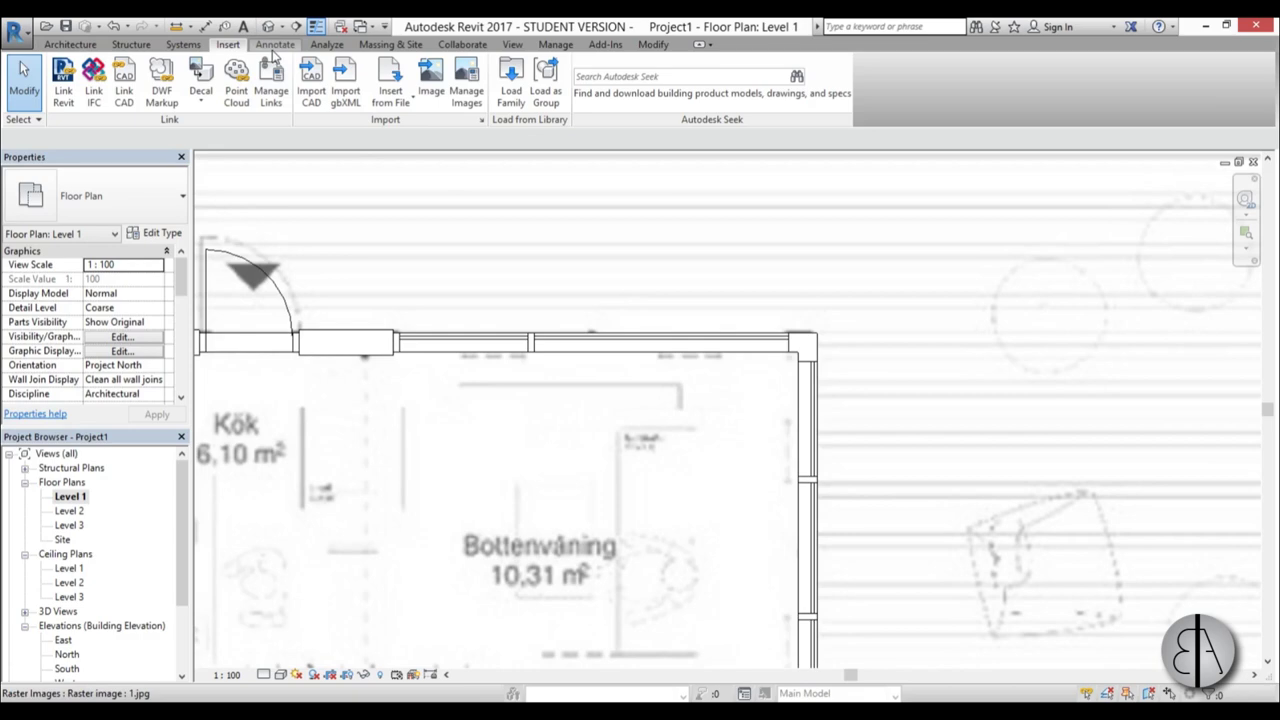
Load the Curtain_Wall_Panel_Sliding_Door_4864 family from the Desktop into the project.
left_click(523, 105)
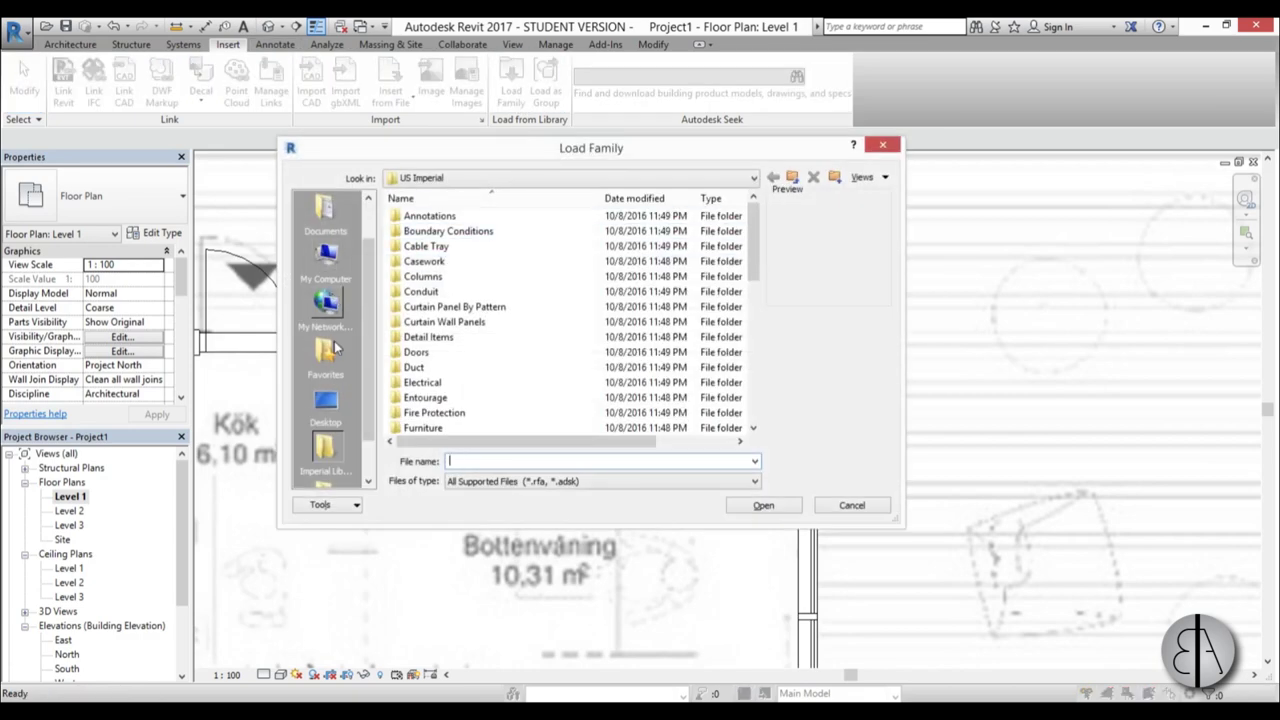
left_click(325, 405)
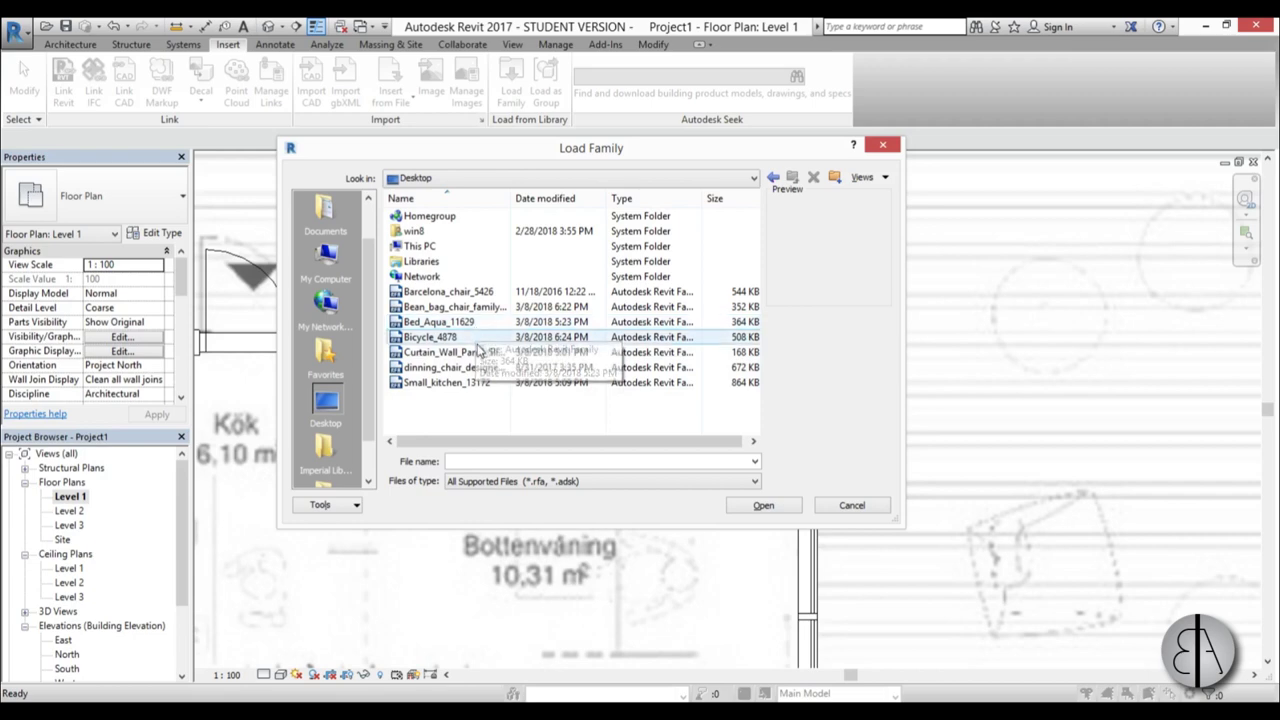
left_click(477, 355)
left_click(763, 505)
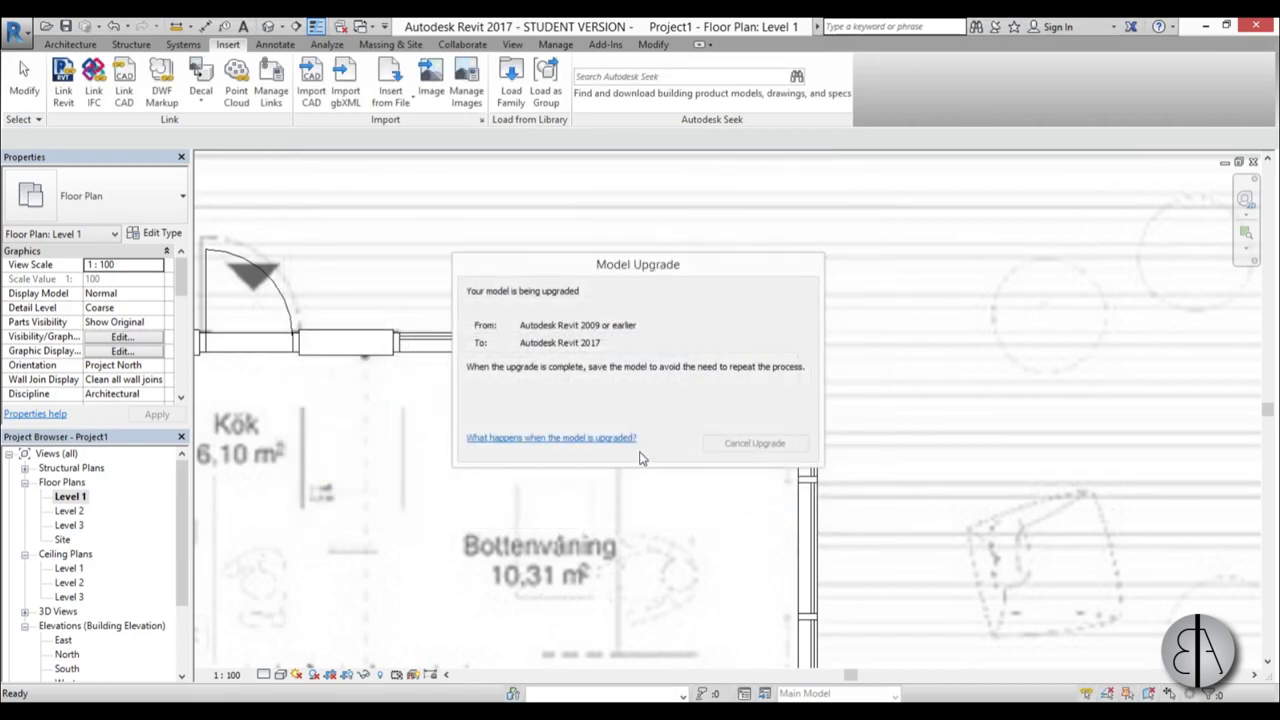
Change the wide glazed panel beside the corner to the sliding door type AUS_Sgl Glass framed w d-pull.
scroll(625, 345, "up", 3)
key("Tab")
left_click(640, 338)
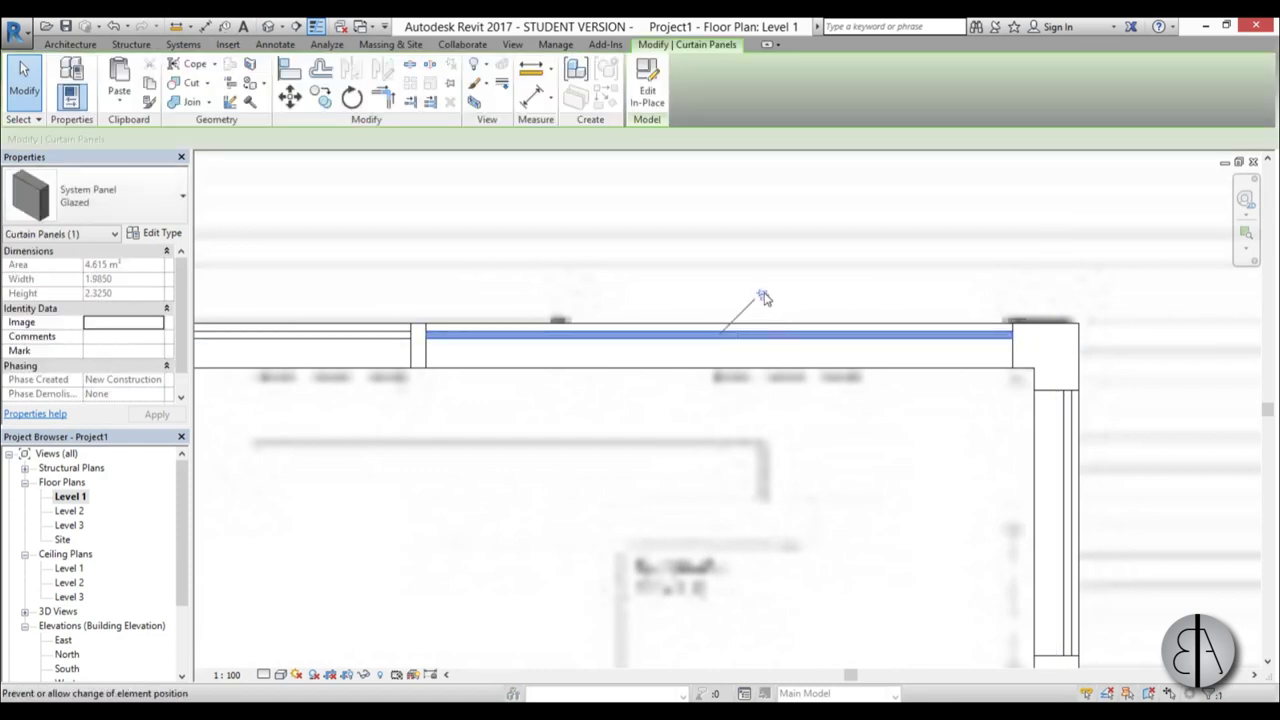
left_click(130, 200)
scroll(120, 360, "up", 2)
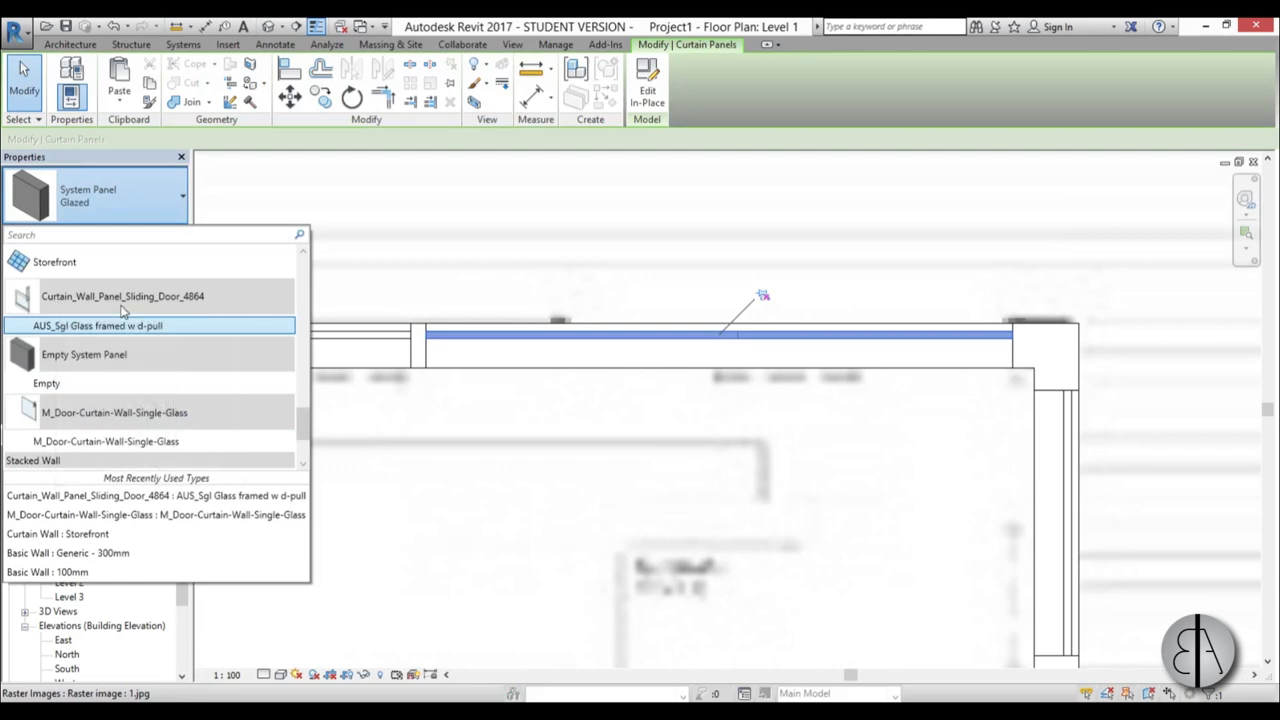
left_click(99, 326)
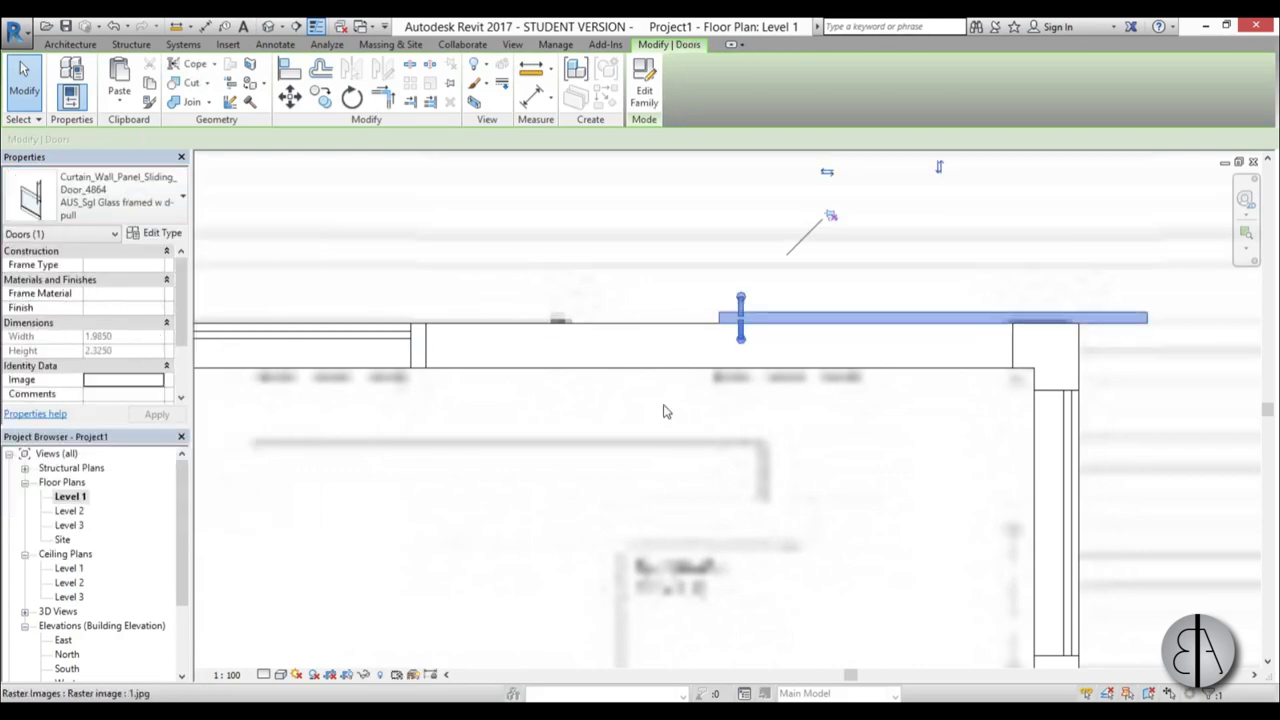
Flip the sliding door's hand and facing so its leaf sits inside the room away from the corner, and check it in 3D.
scroll(626, 360, "down", 3)
scroll(771, 331, "up", 2)
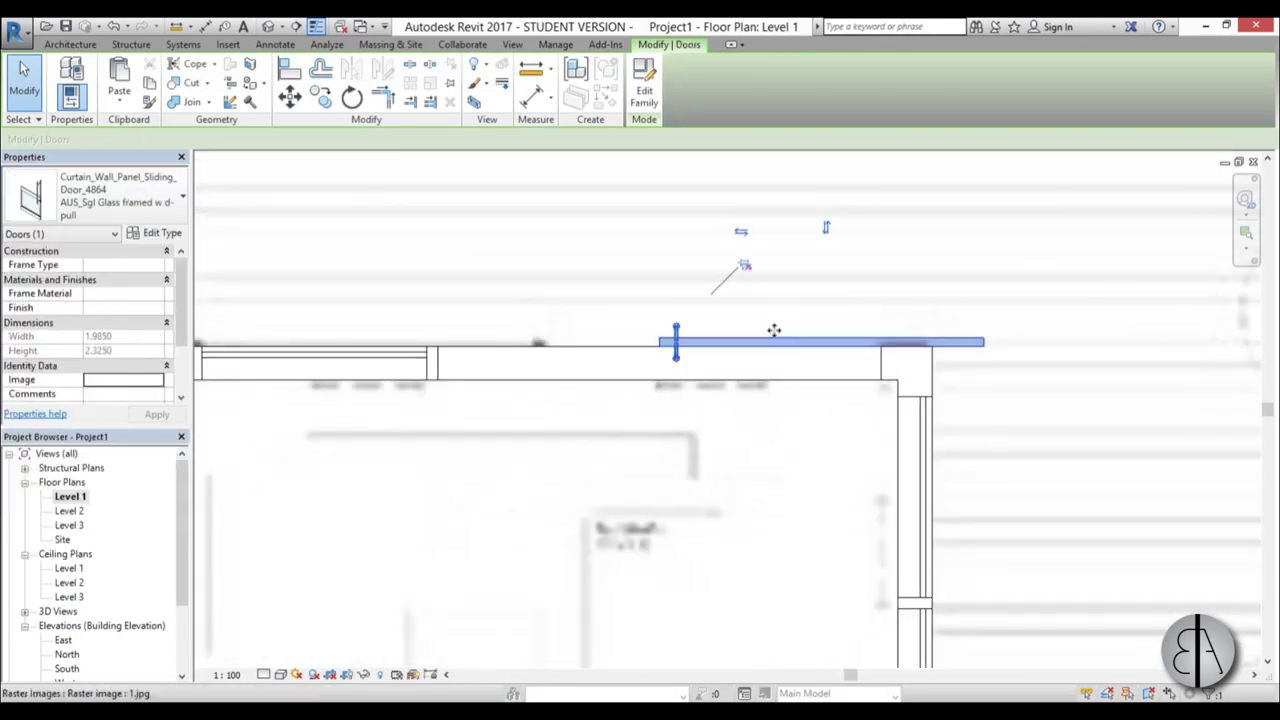
left_click(742, 231)
left_click(494, 234)
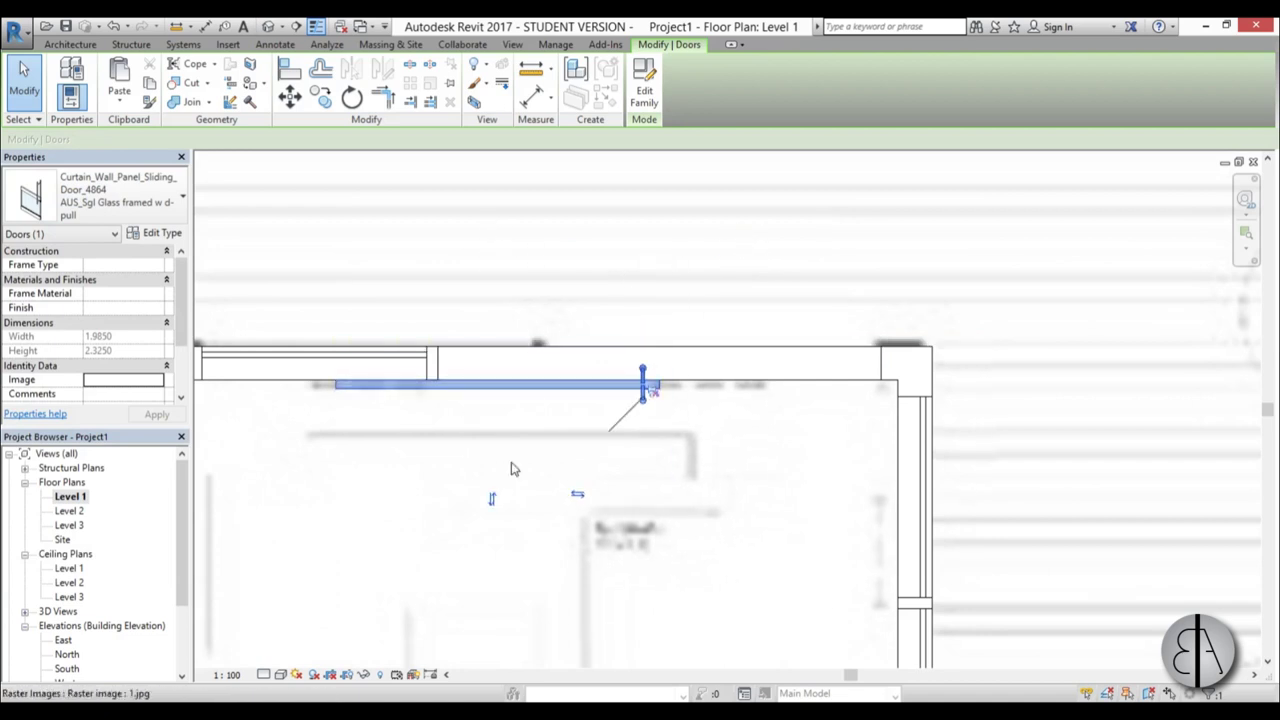
scroll(594, 440, "up", 2)
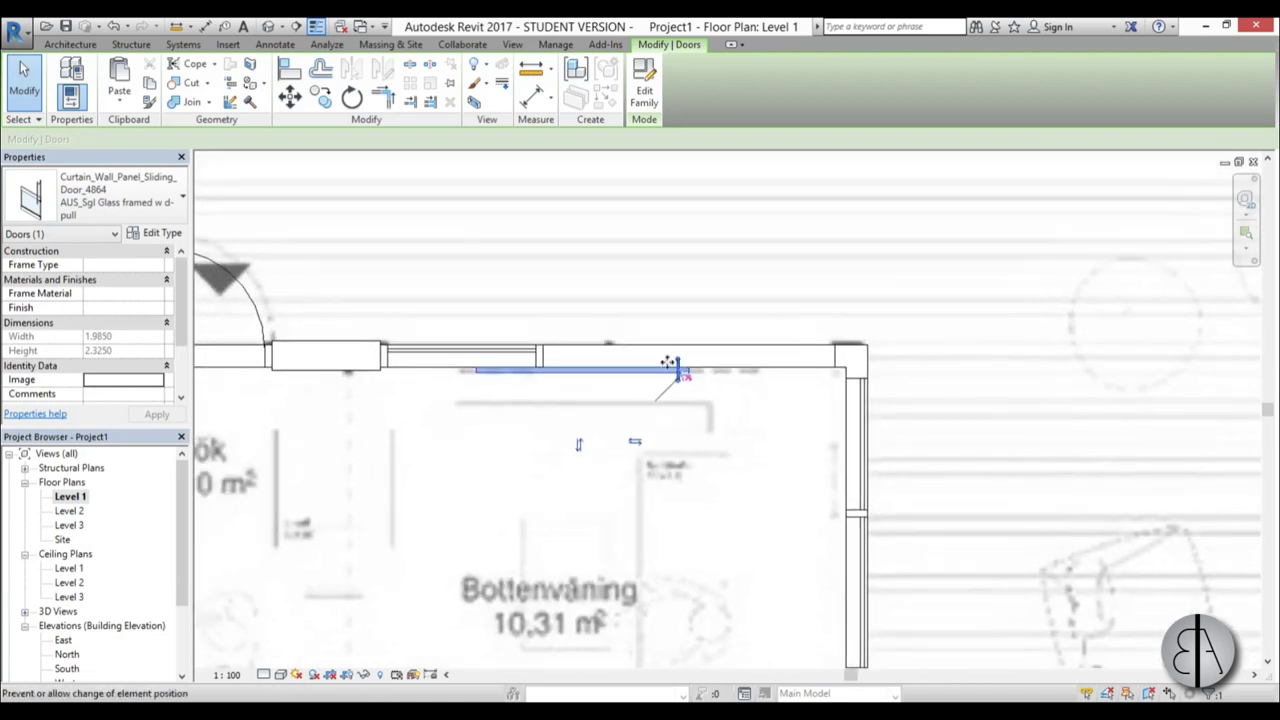
left_click(270, 28)
scroll(599, 218, "down", 2)
middle_click_drag(676, 550, 725, 565, "shift")
scroll(720, 558, "down", 2)
middle_click_drag(528, 514, 367, 538)
In the South elevation, set the elevation of Level 2 to 2.10.
double_click(67, 668)
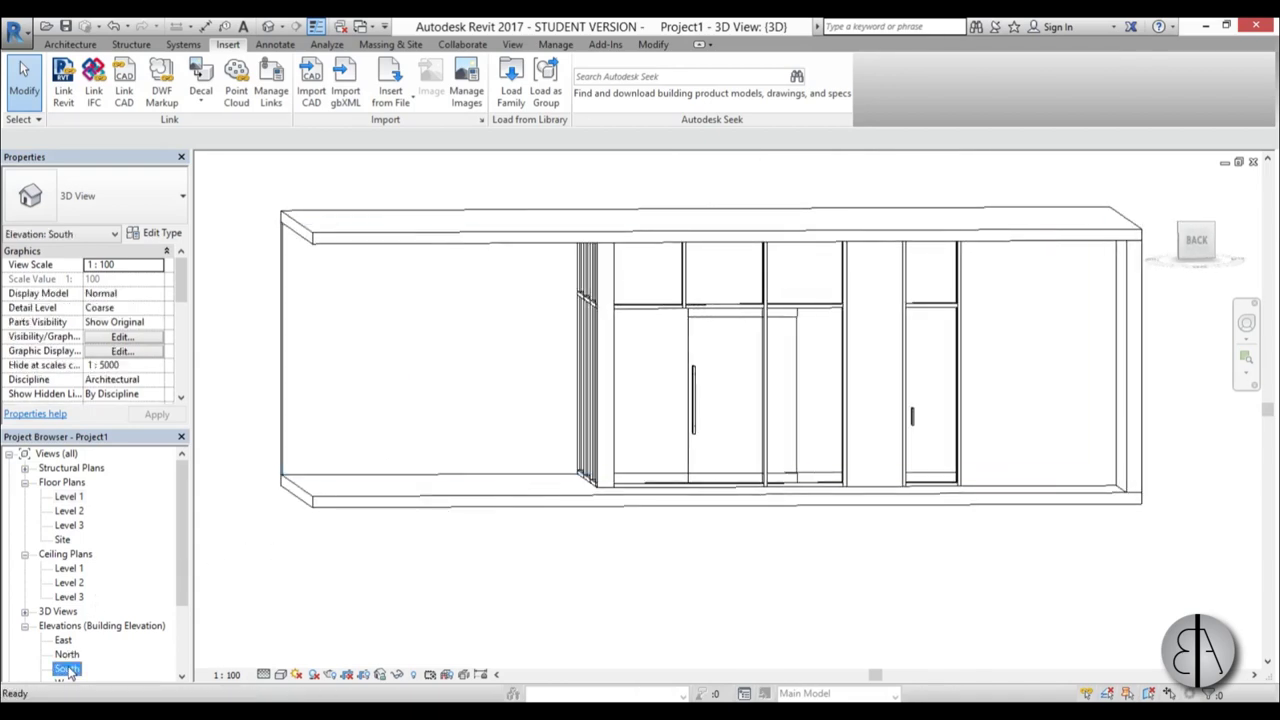
scroll(860, 400, "up", 4)
left_click(984, 394)
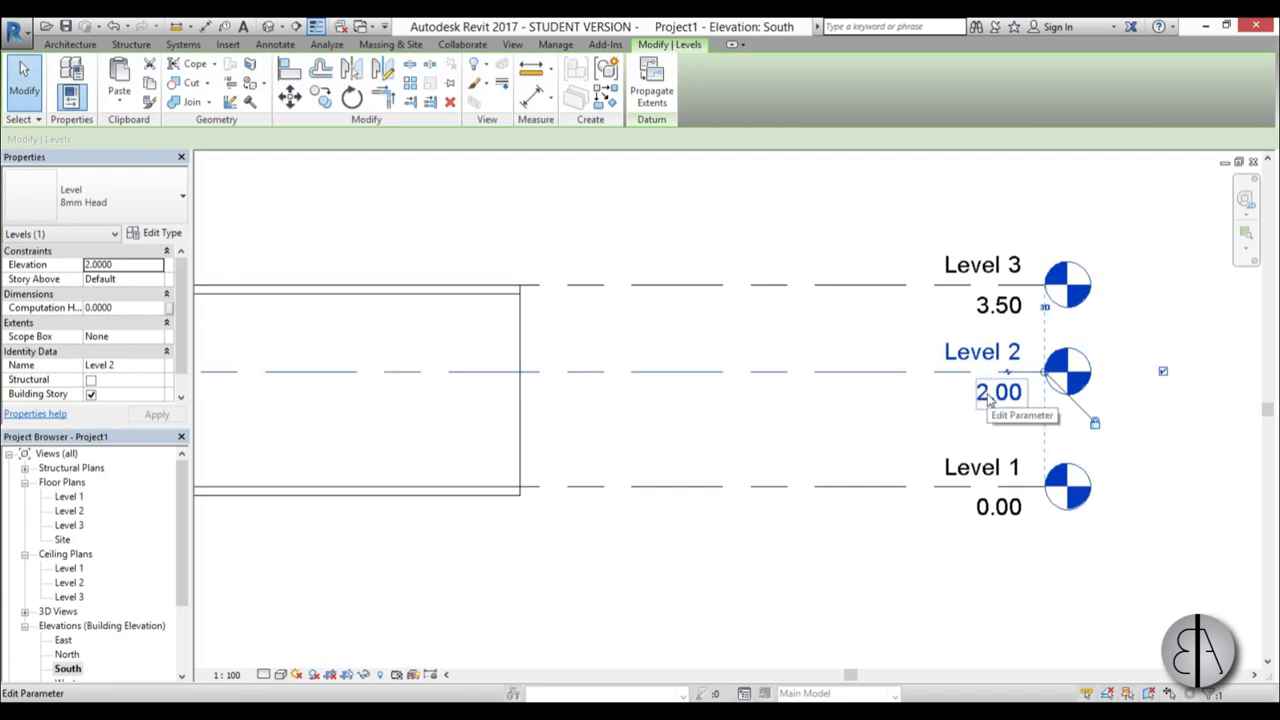
left_click(988, 396)
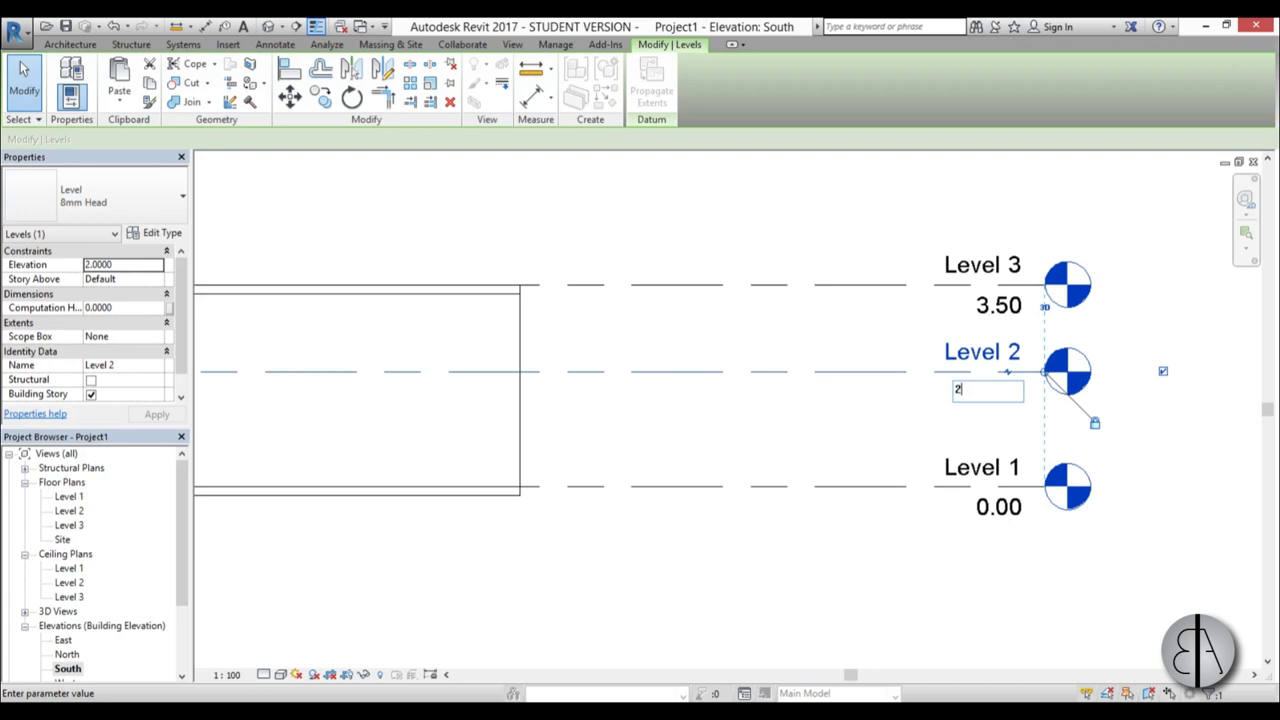
key("Return")
left_click(706, 458)
scroll(679, 428, "down", 2)
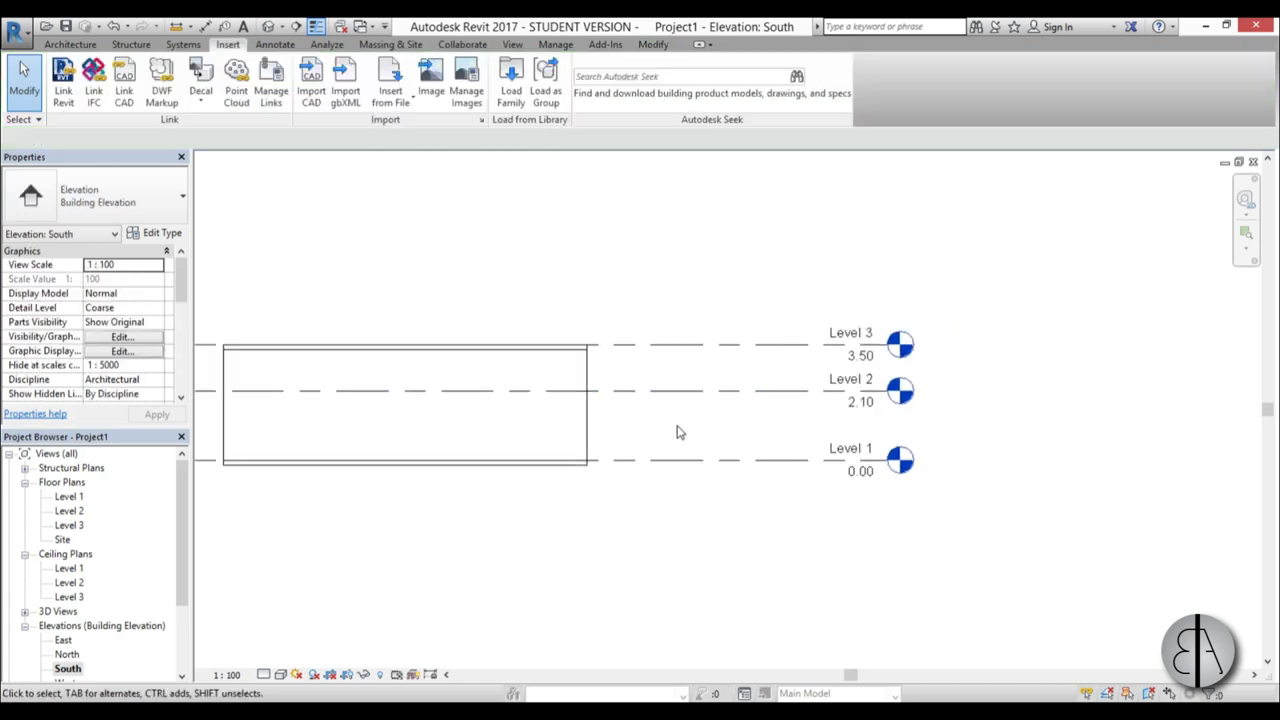
middle_click_drag(677, 427, 756, 398)
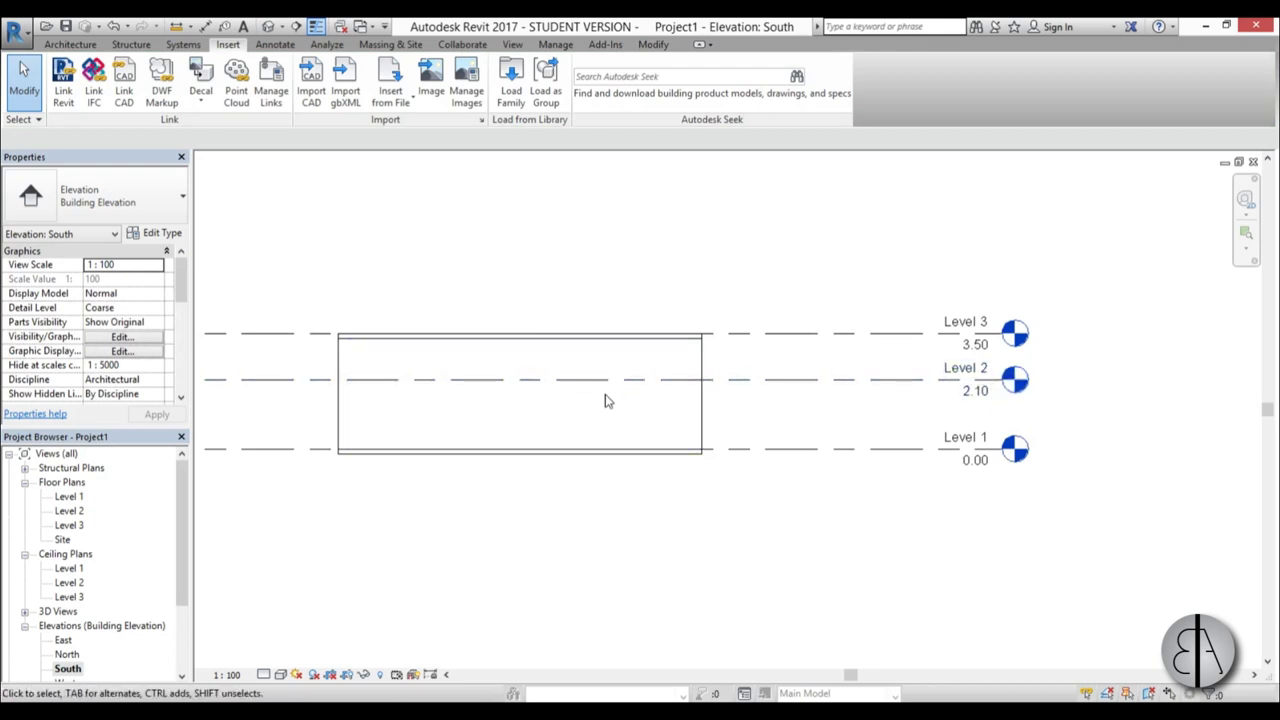
On the Level 2 plan, sketch a rectangular floor boundary from the wall pier beside the glazing to the opposite inner corner of the house.
double_click(69, 511)
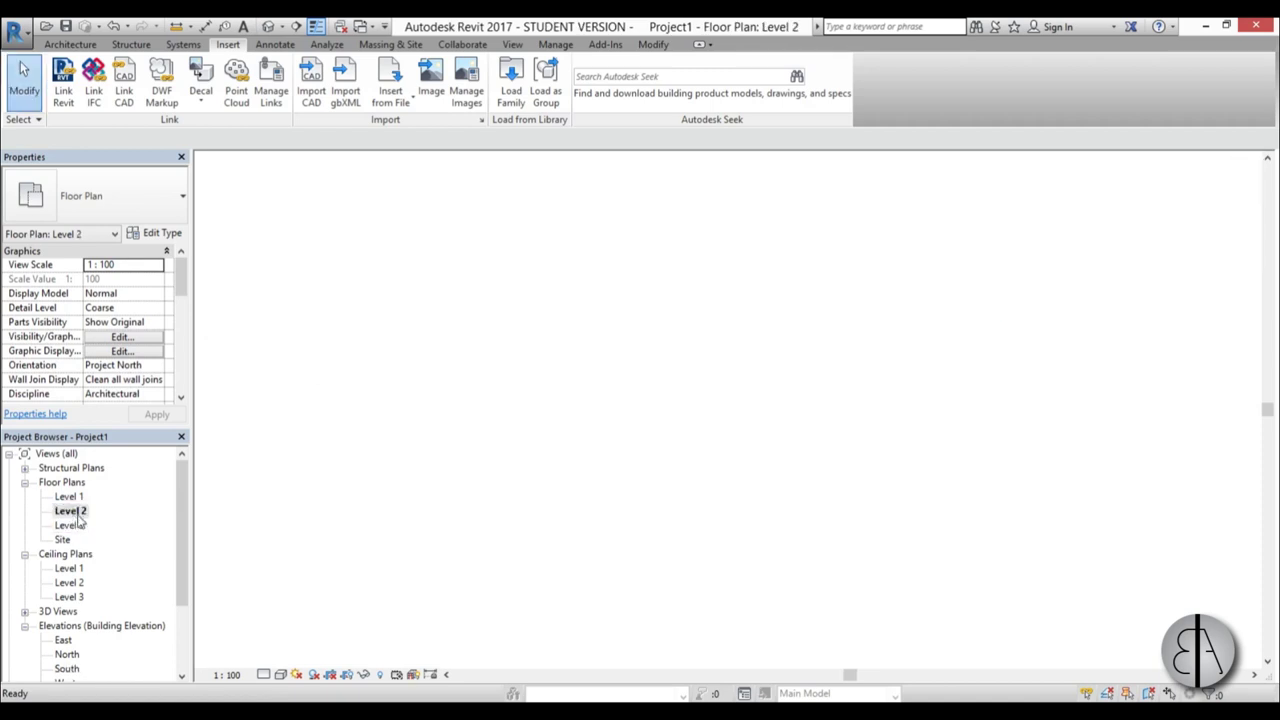
scroll(710, 398, "up", 8)
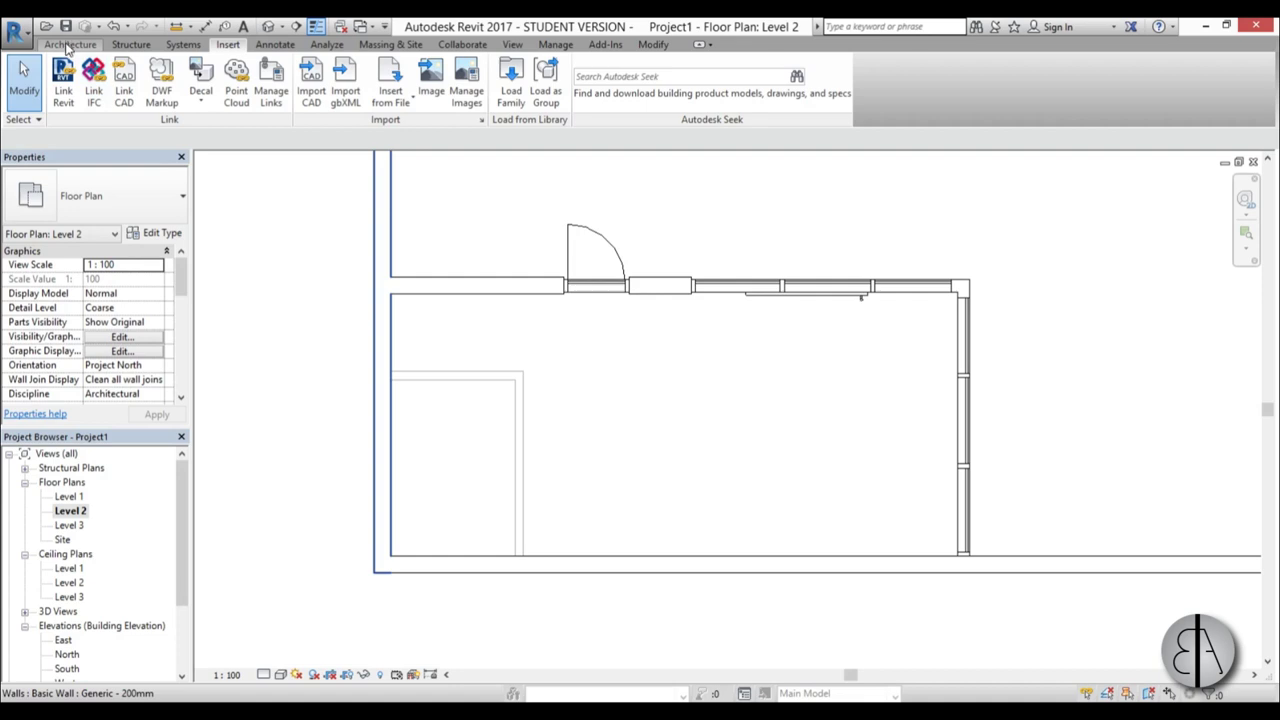
left_click(70, 46)
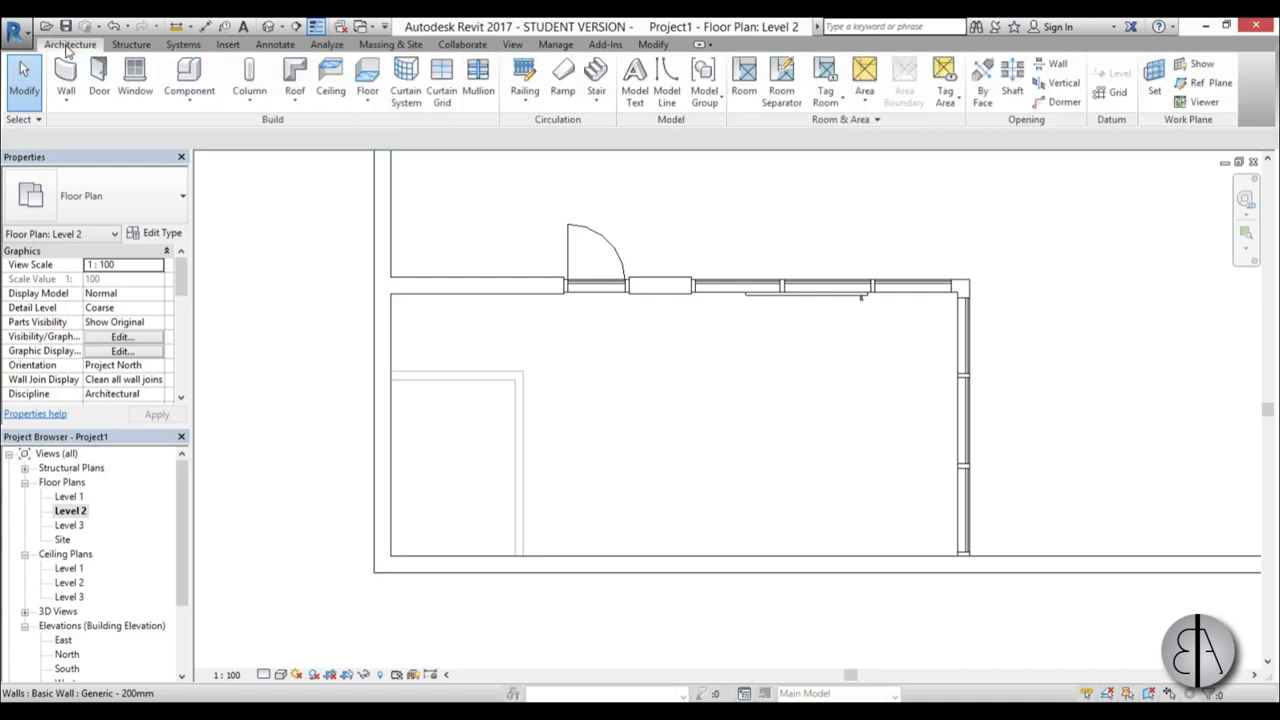
left_click(360, 72)
left_click(776, 65)
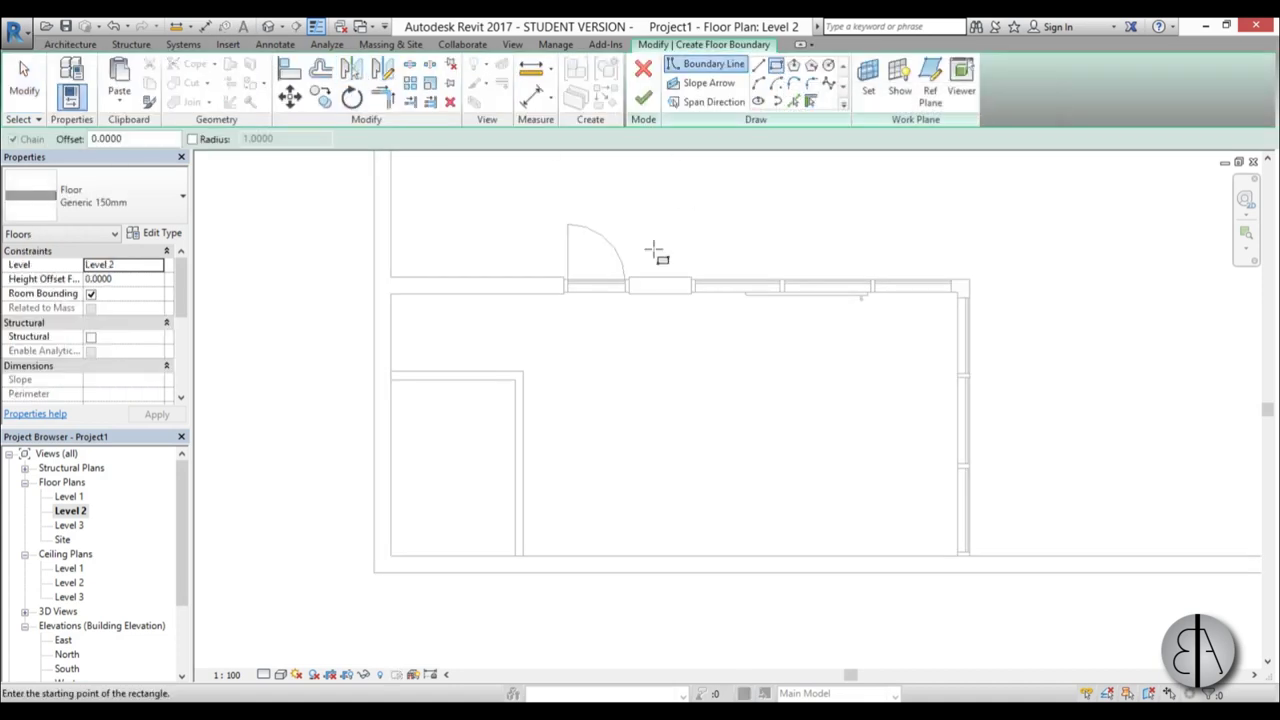
scroll(686, 300, "up", 3)
left_click(696, 288)
scroll(694, 289, "down", 3)
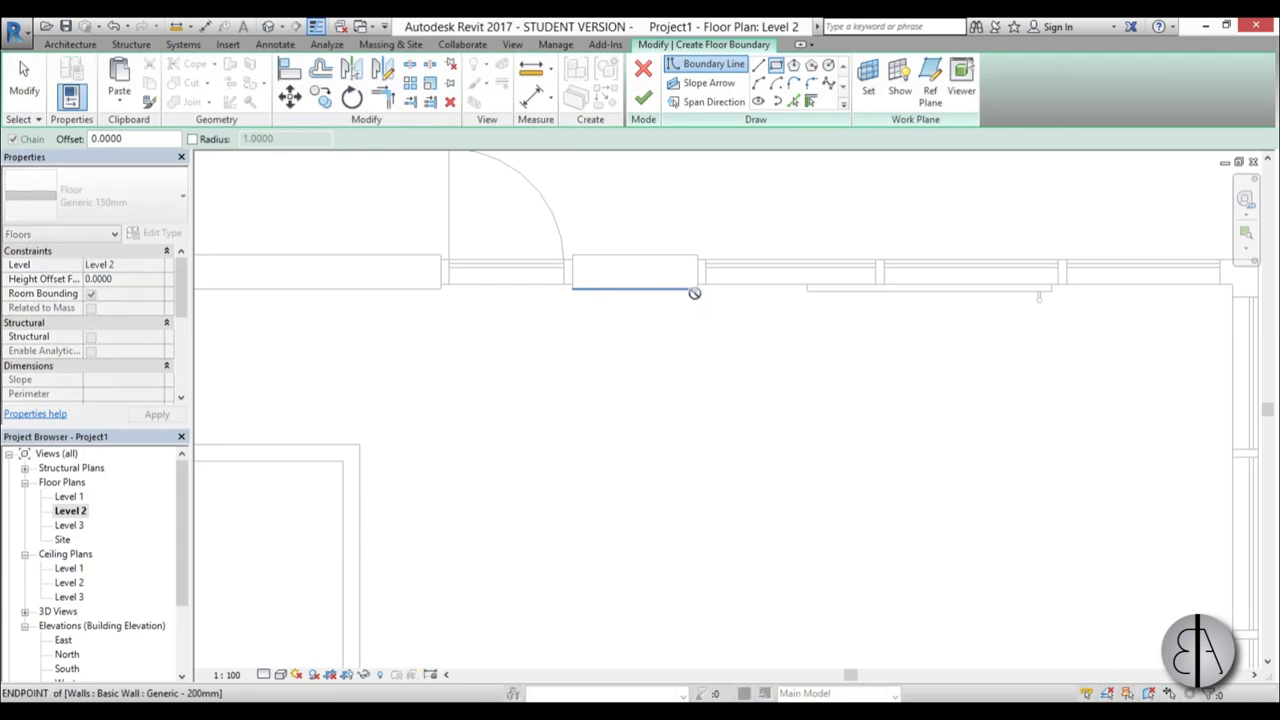
scroll(443, 512, "up", 3)
left_click(441, 509)
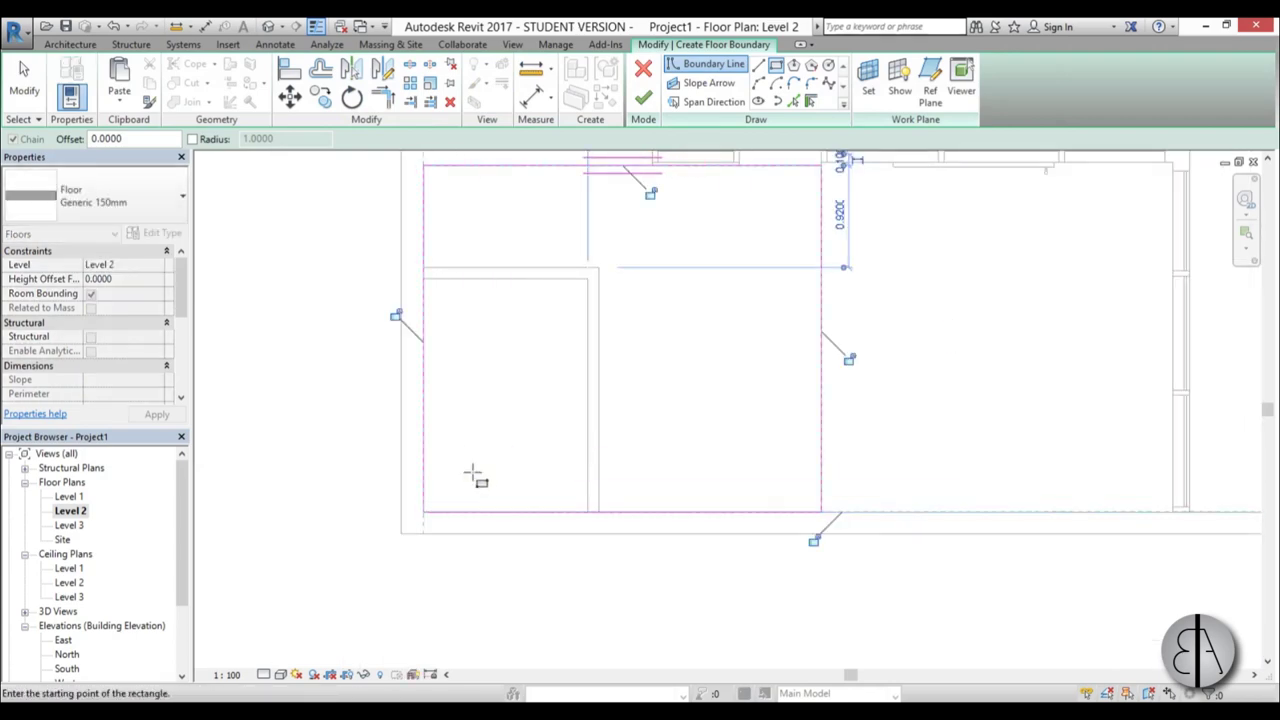
scroll(517, 471, "down", 3)
Duplicate the Generic 150mm floor type under the name 100mm.
left_click(160, 233)
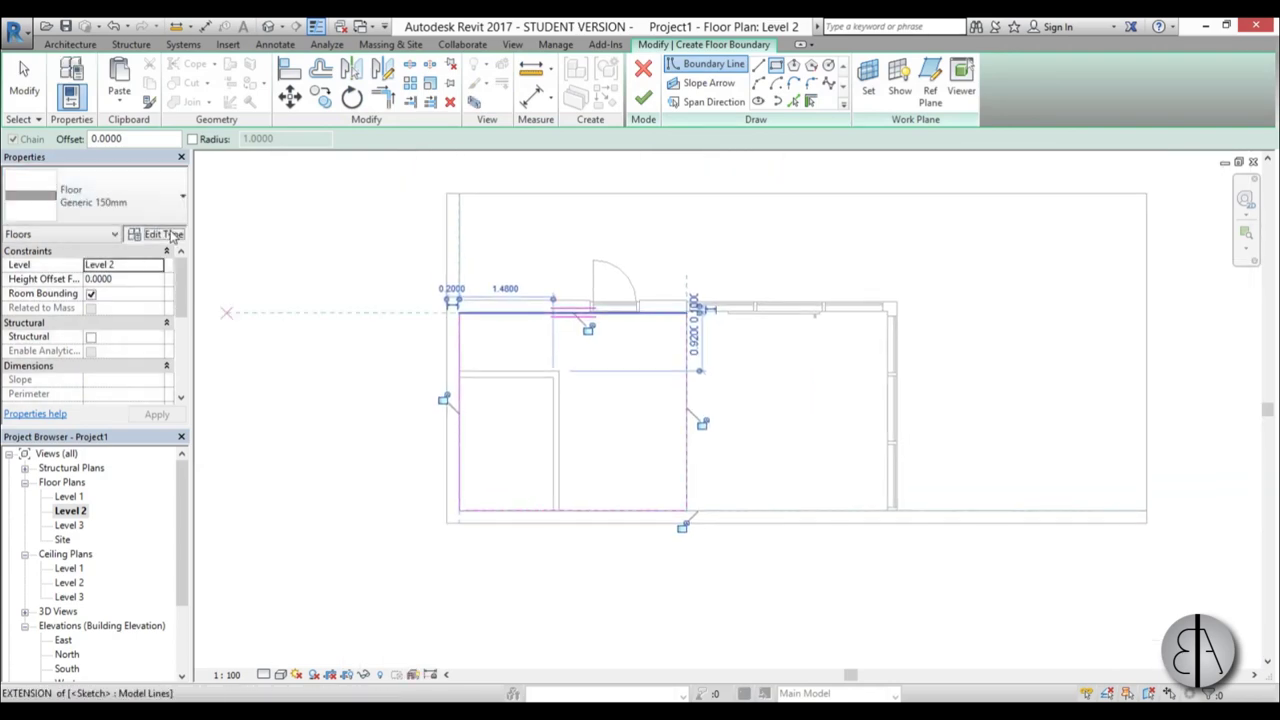
left_click(1018, 185)
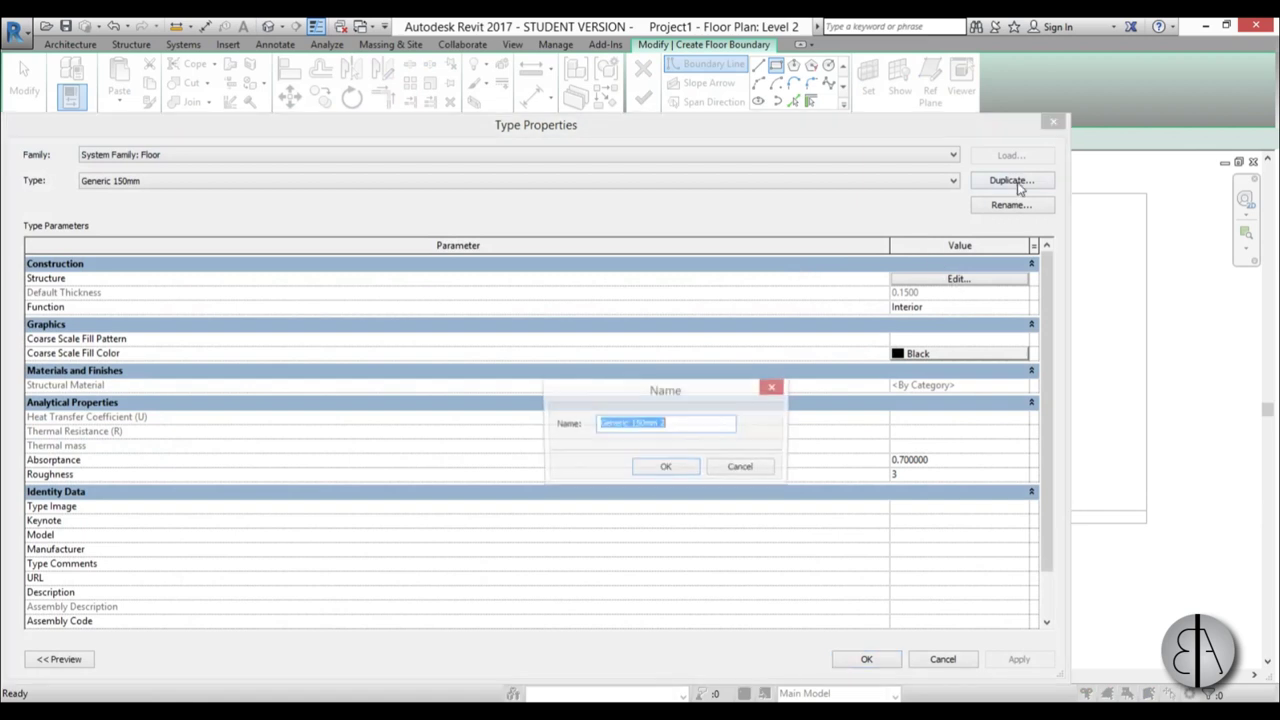
type("100mm")
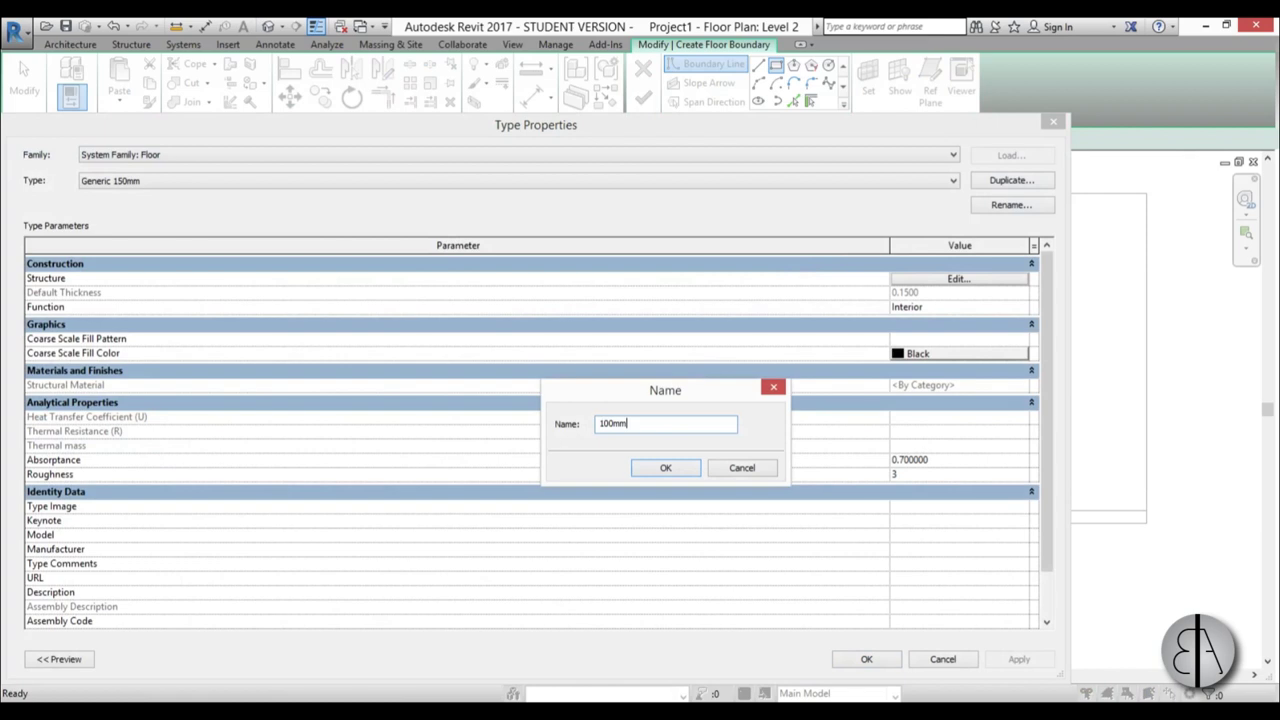
left_click(662, 469)
Set the structure layer thickness of the 100mm floor type to 0.1 and apply the type to the floor sketch.
left_click(985, 279)
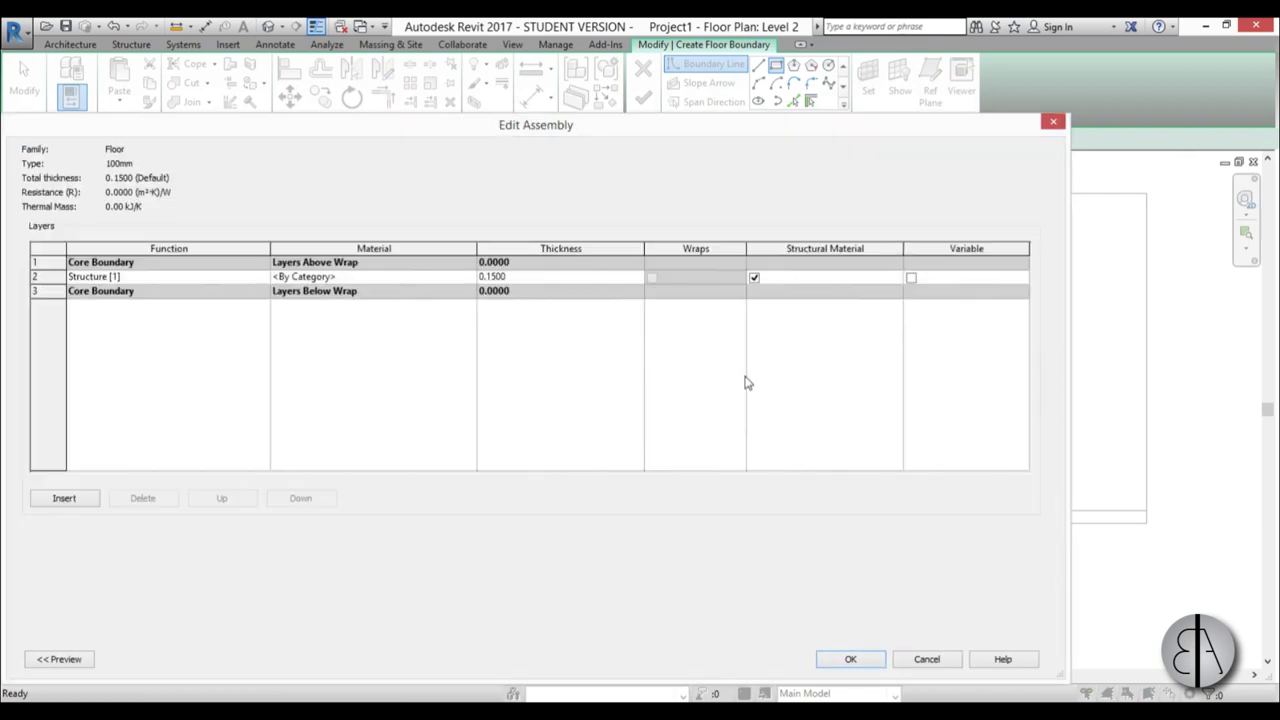
left_click(589, 276)
type(".01")
key("Tab")
left_click(590, 276)
type(".1")
key("Tab")
left_click(877, 662)
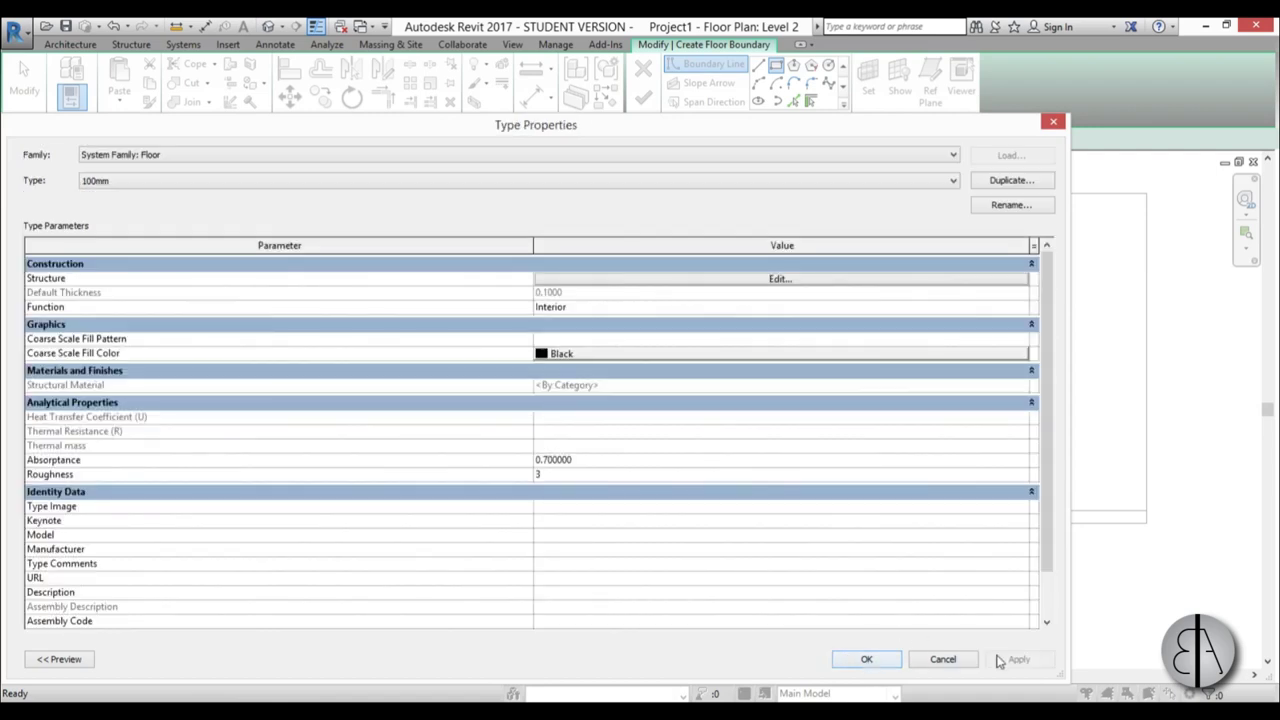
left_click(862, 660)
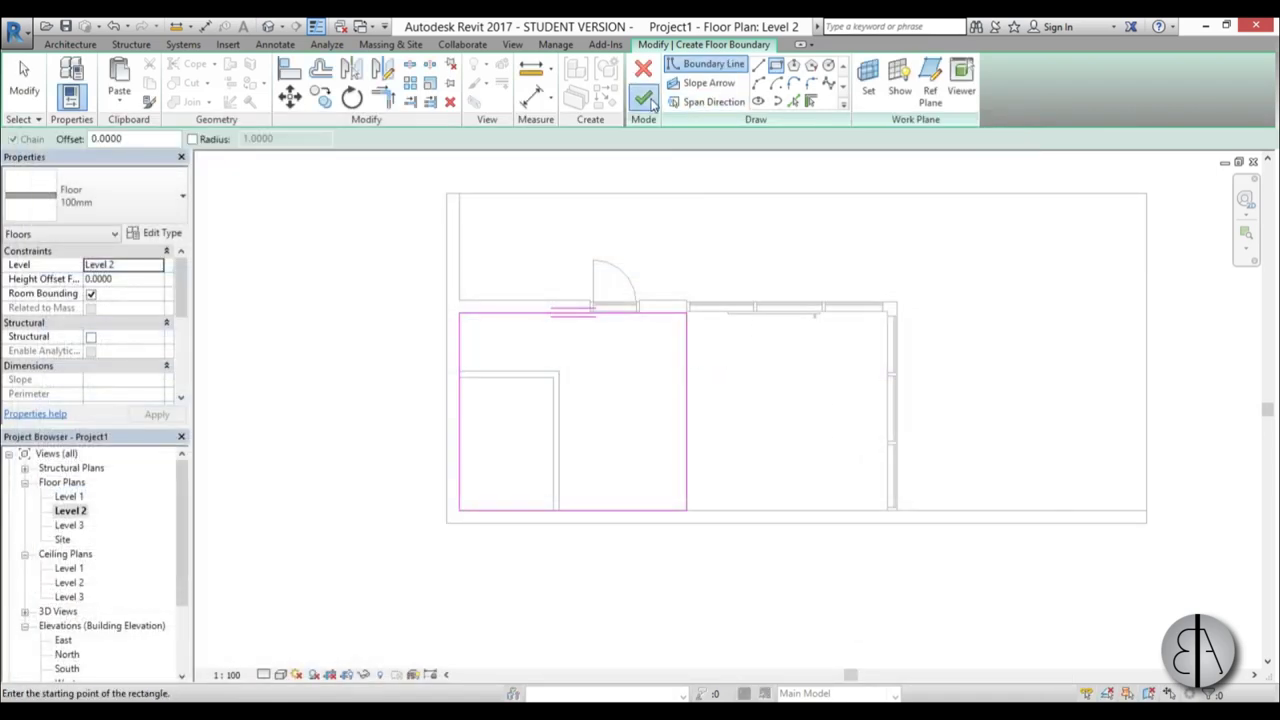
Finish the 100mm floor sketch, attach the walls reaching its level to the floor's bottom, and switch to the 3D view.
left_click(643, 97)
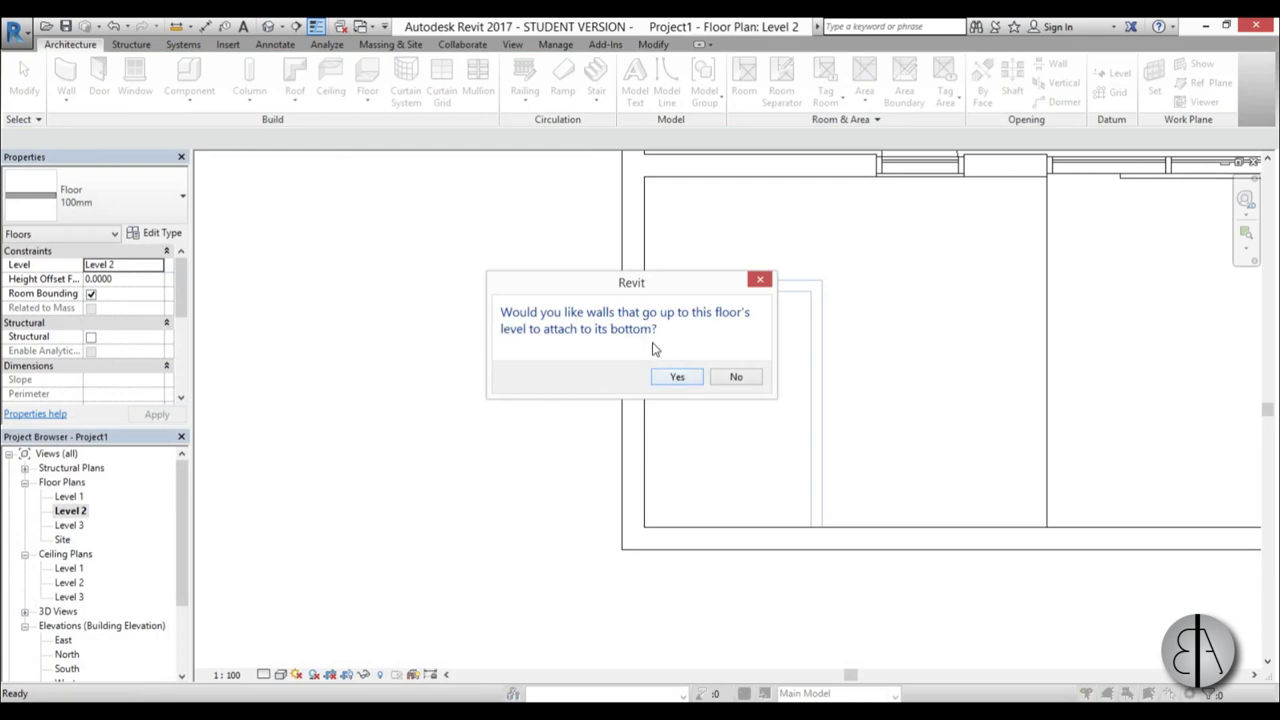
left_click(677, 377)
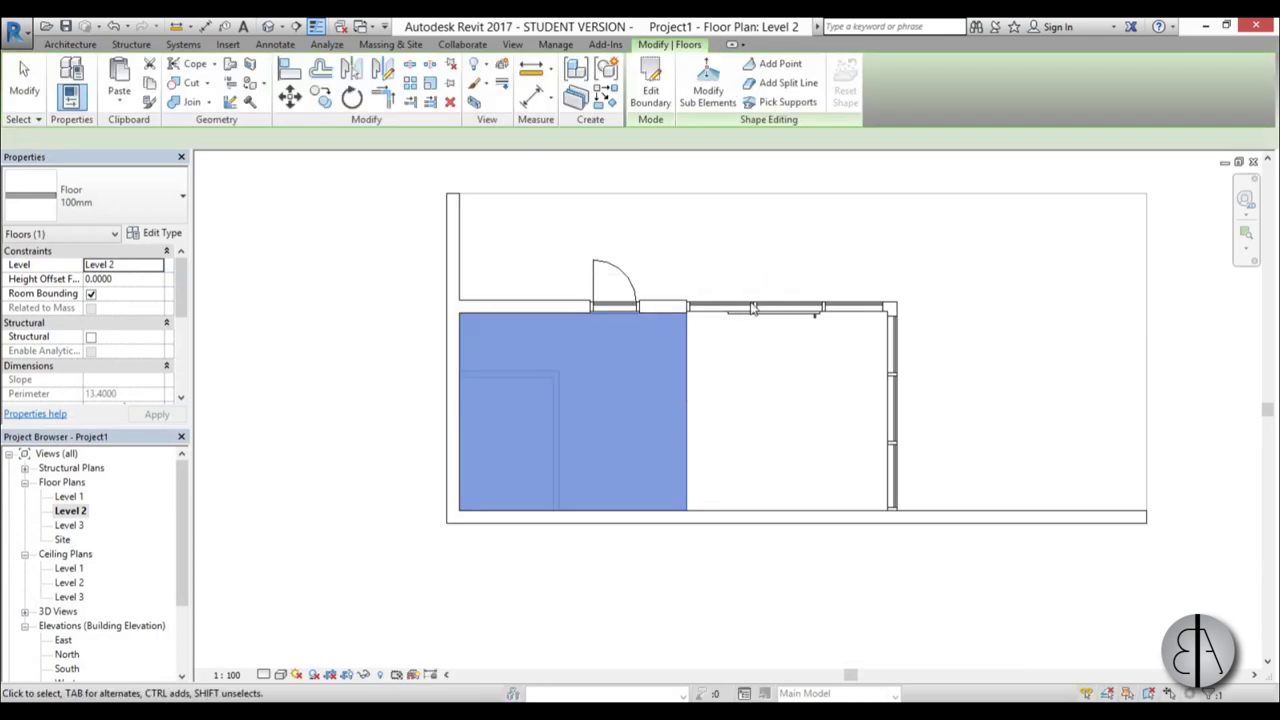
left_click(270, 28)
middle_click_drag(779, 461, 890, 448, "shift")
scroll(904, 310, "up", 3)
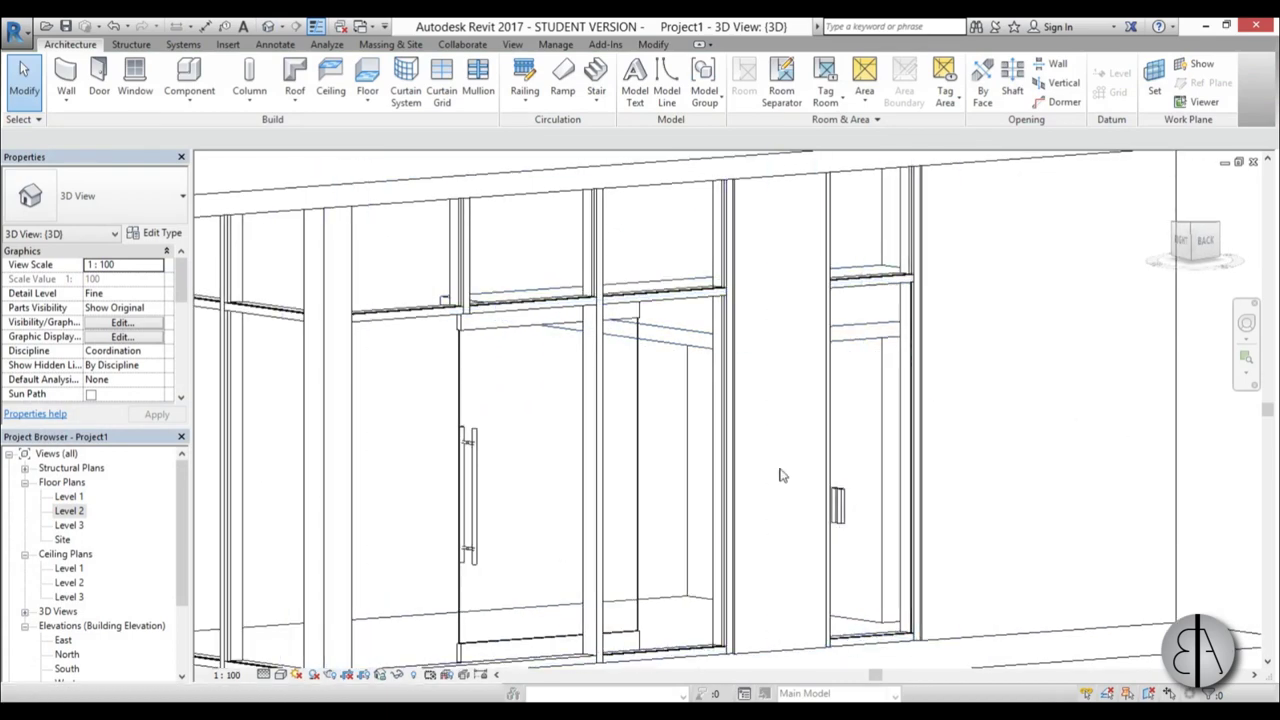
scroll(656, 408, "down", 3)
middle_click_drag(650, 437, 713, 410)
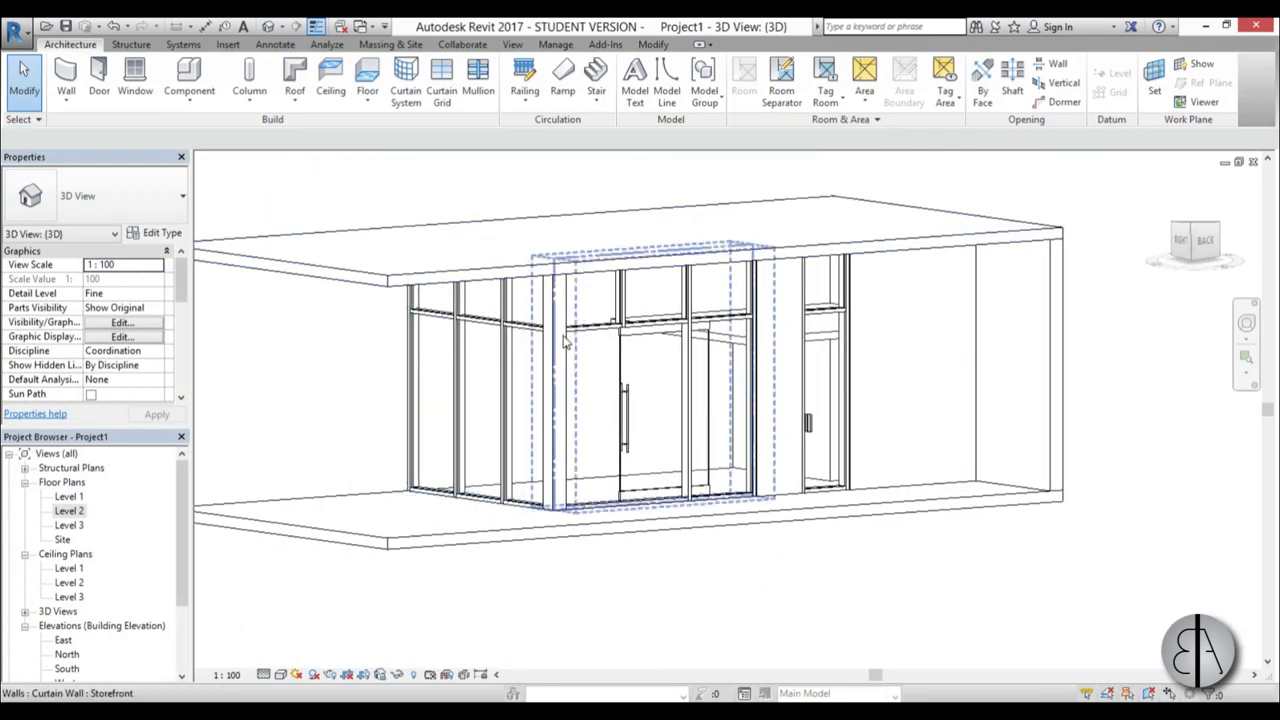
Load the Small_kitchen_13172 component family from the desktop into the project.
left_click(190, 82)
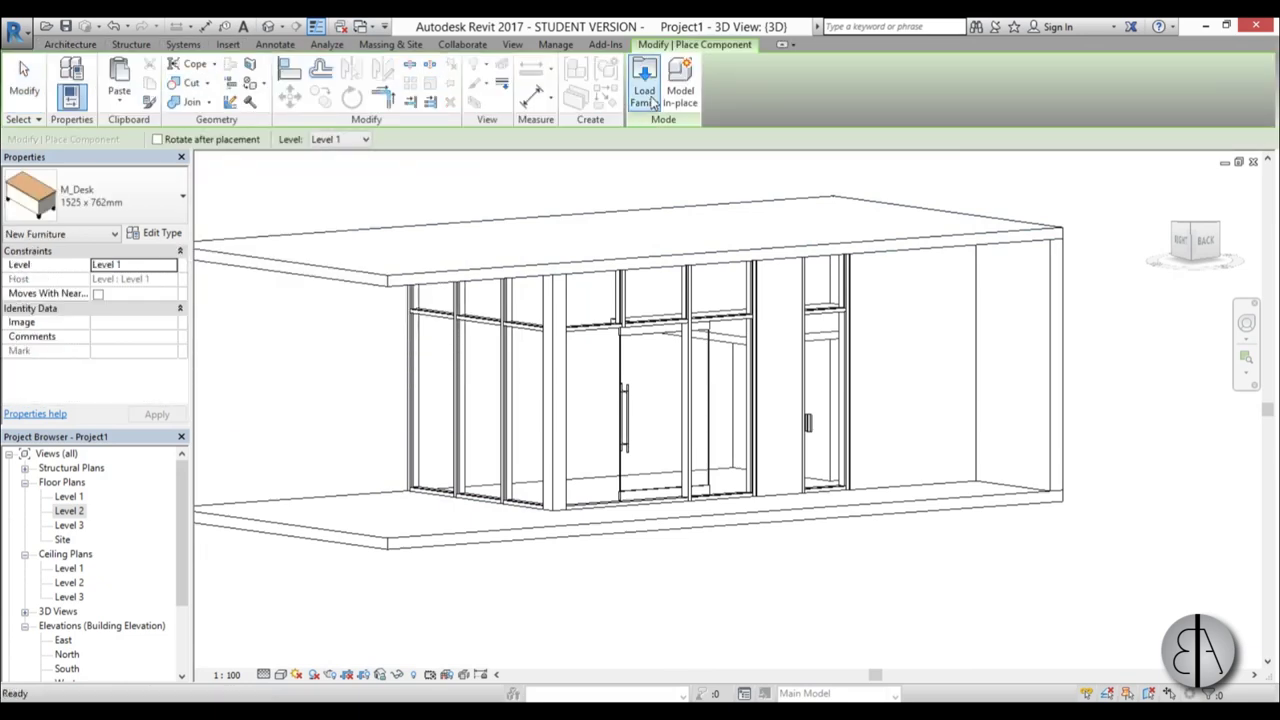
left_click(650, 100)
left_click(328, 404)
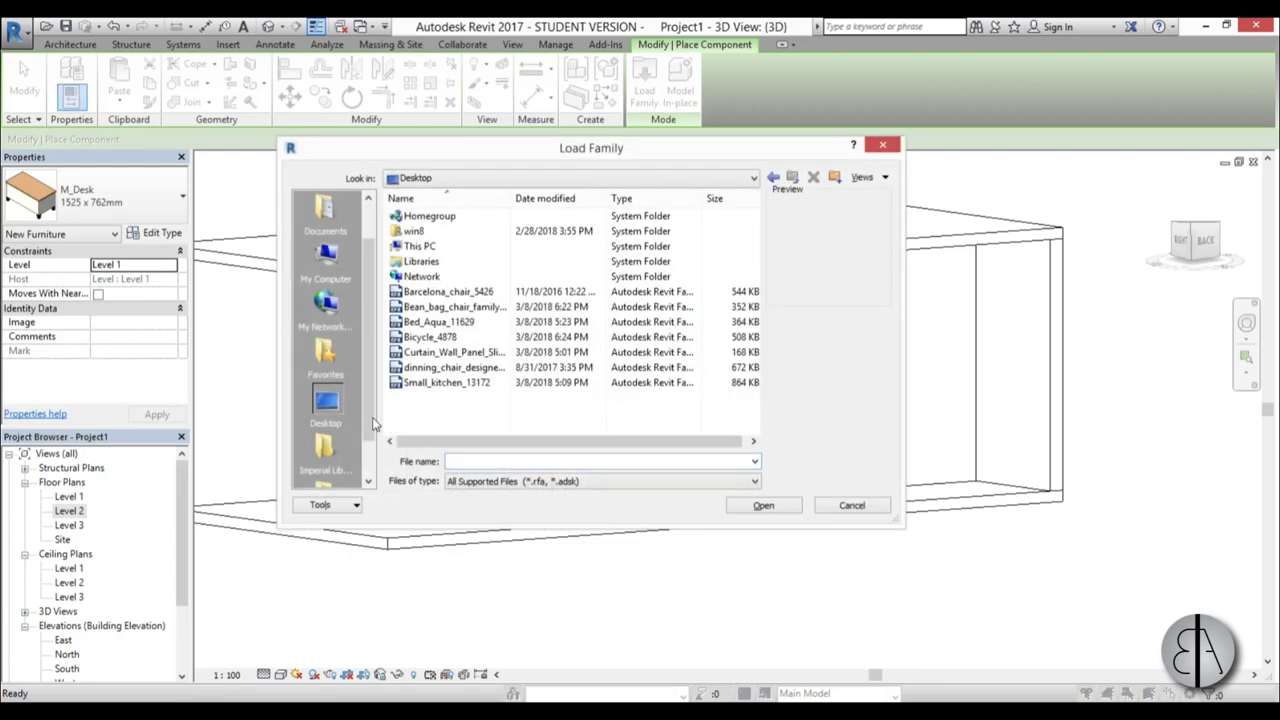
left_click(433, 387)
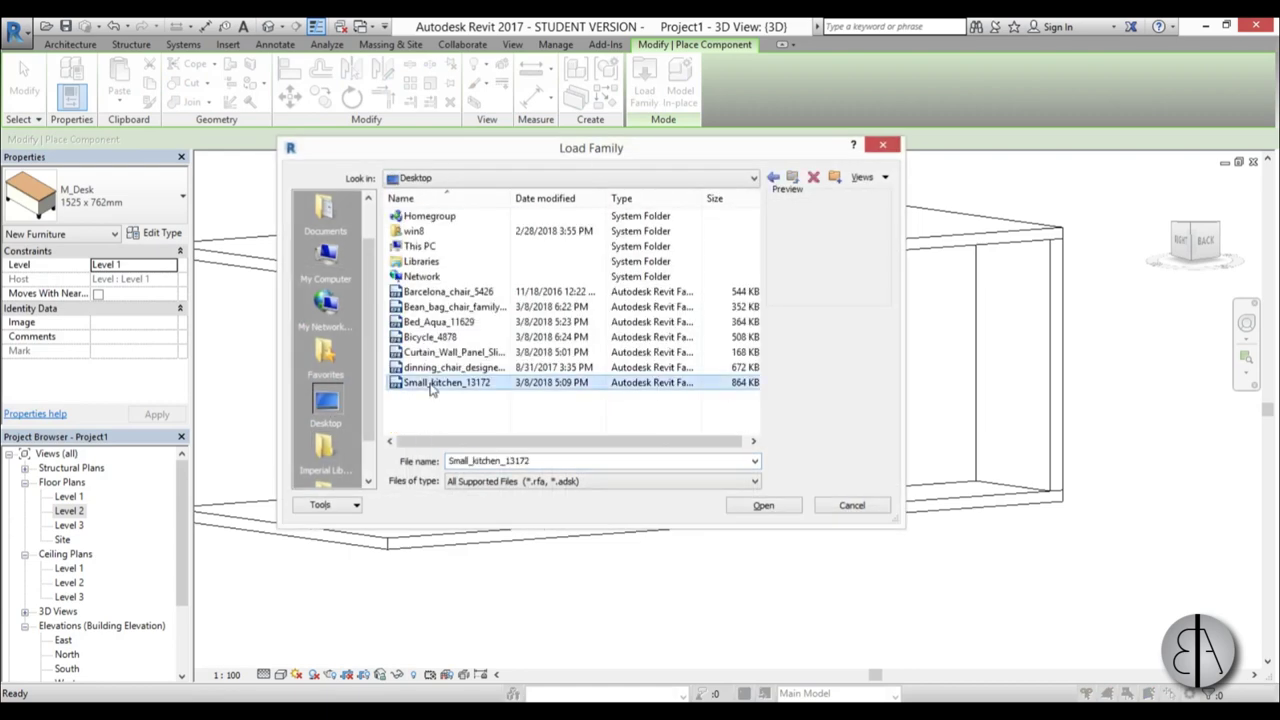
left_click(765, 508)
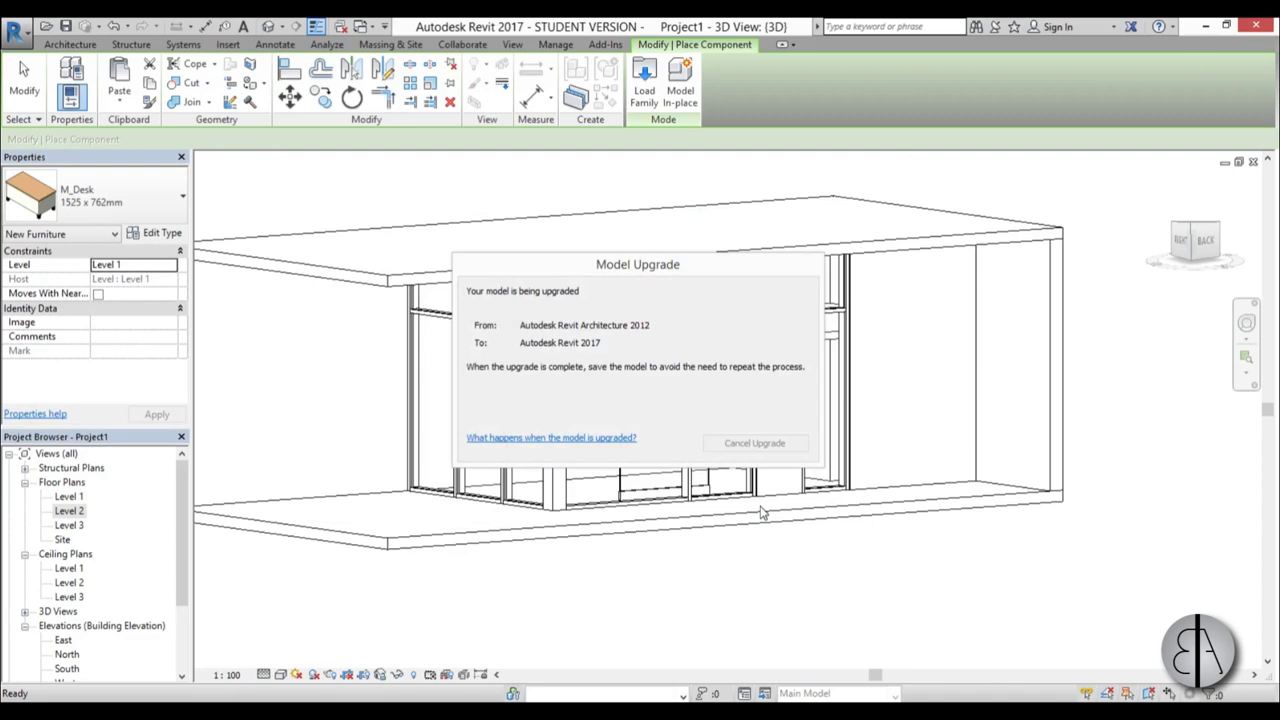
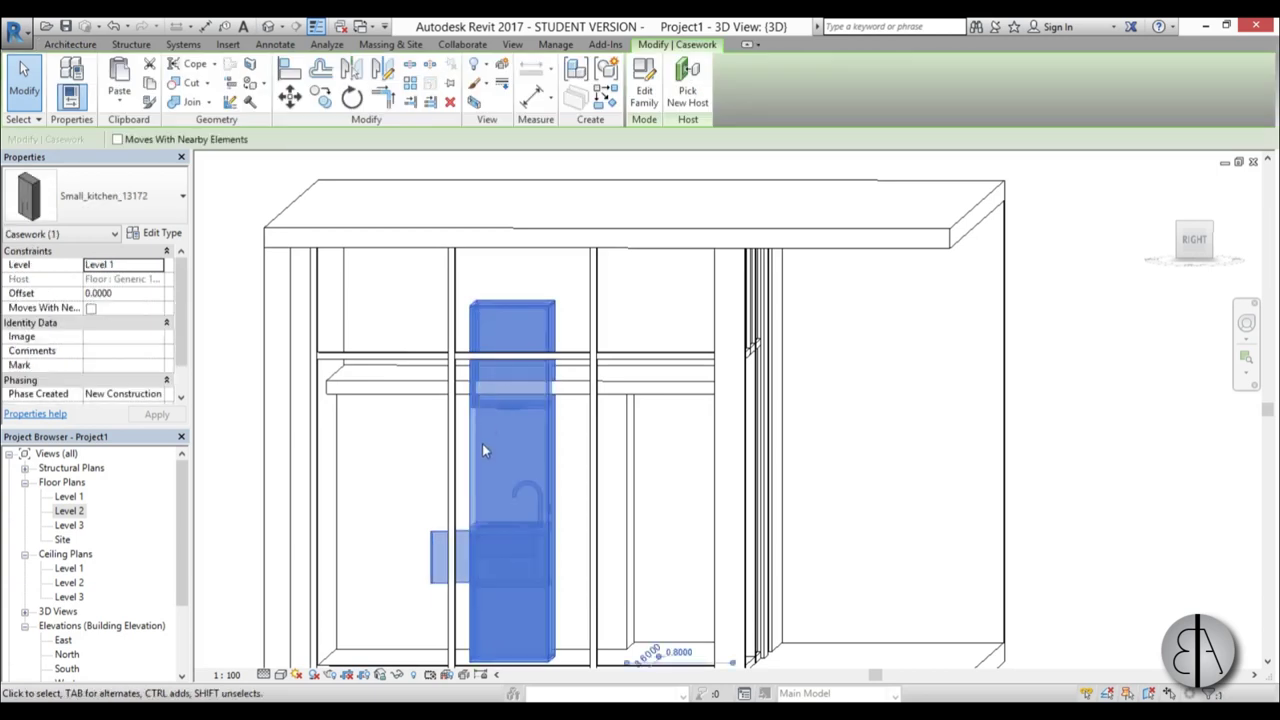
Open the placed Small_kitchen_13172 family for editing and show its Front elevation.
left_click(644, 100)
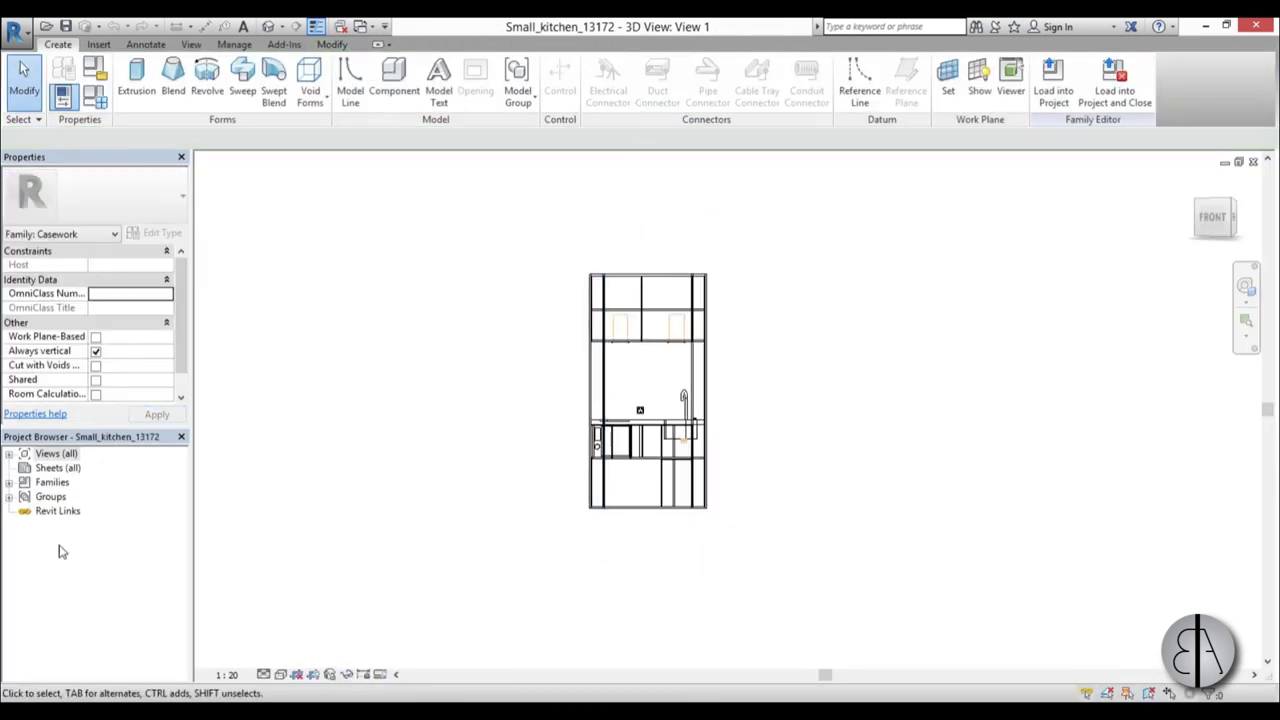
left_click(9, 454)
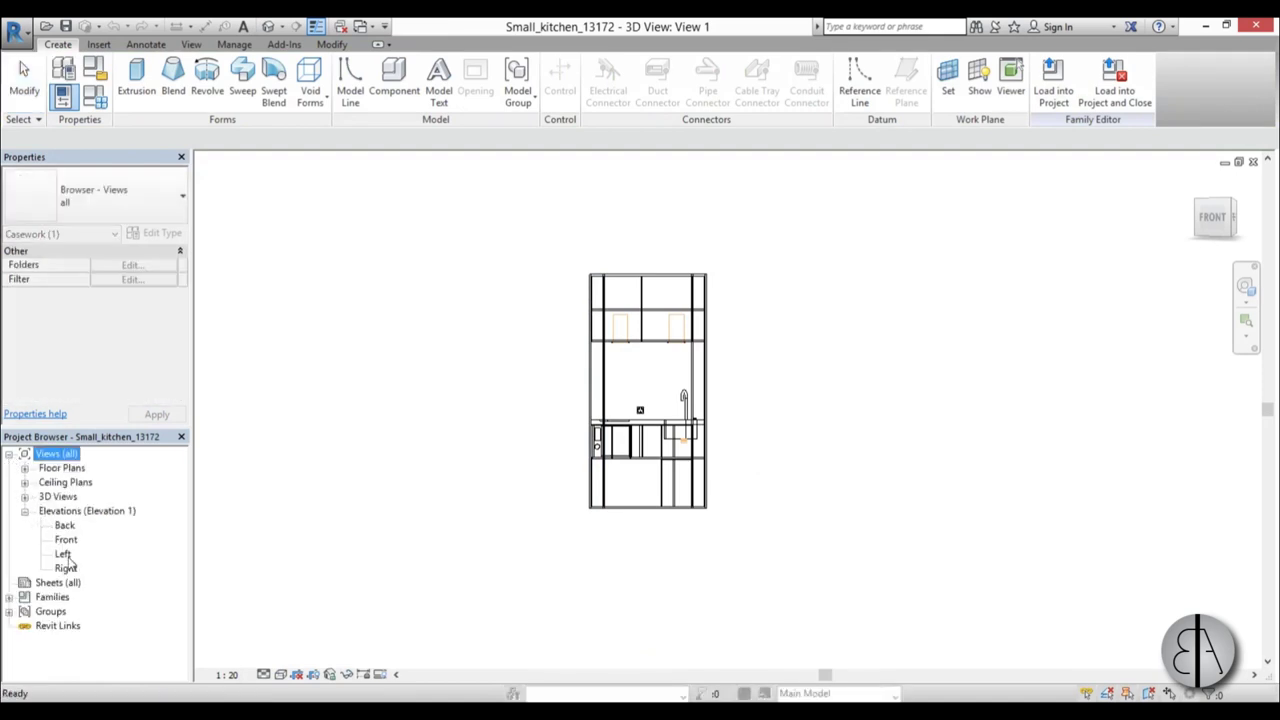
double_click(66, 539)
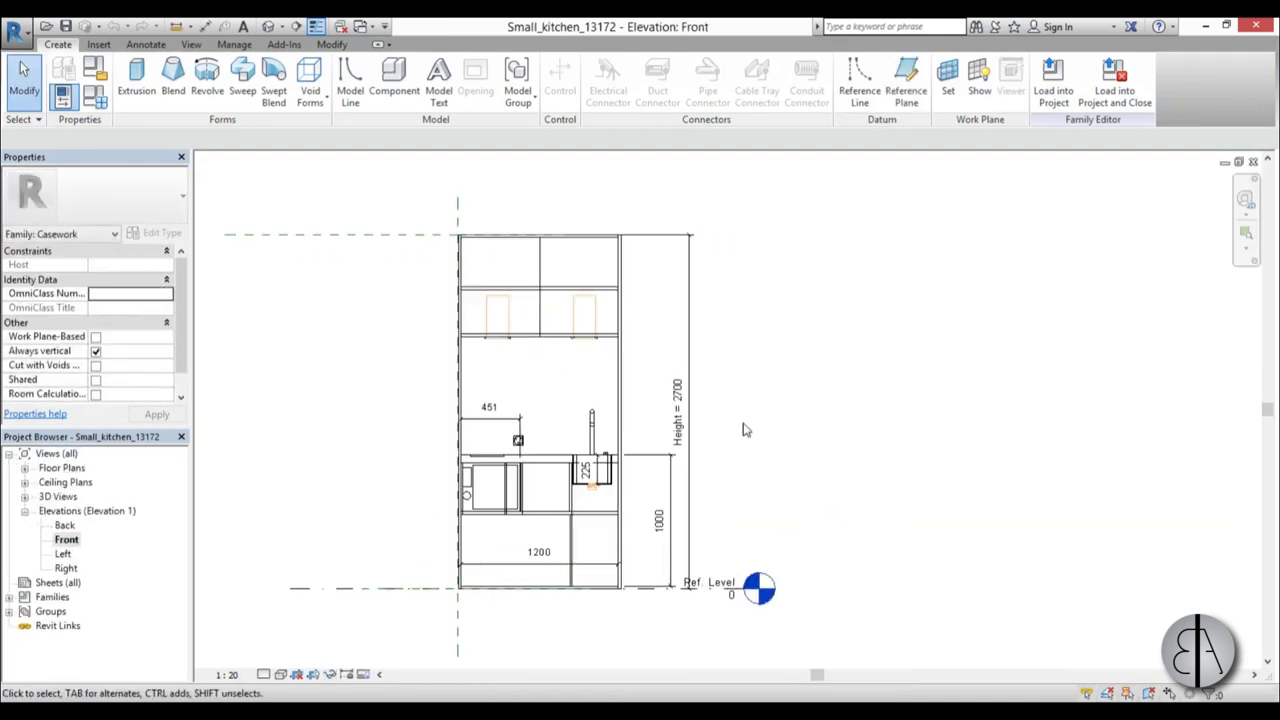
Remove the labelled Height dimension that spans the full height of the kitchen unit.
scroll(686, 426, "up", 1)
scroll(671, 440, "down", 2)
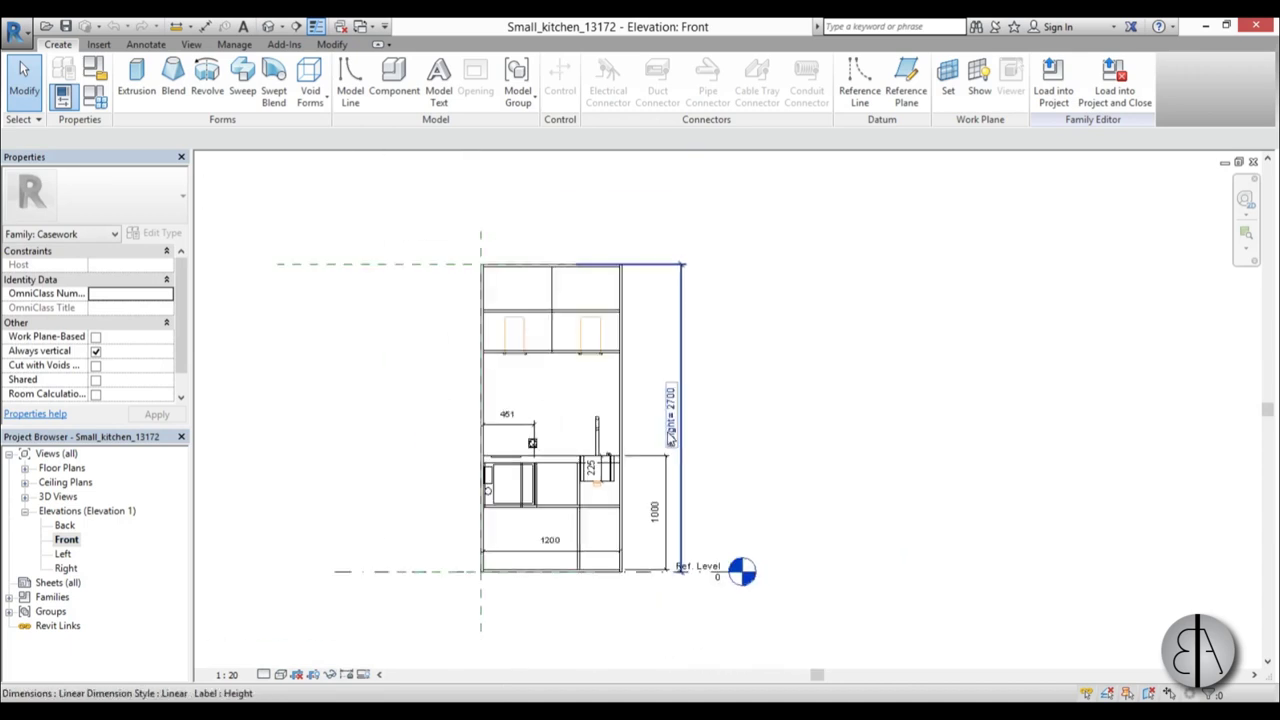
left_click(671, 438)
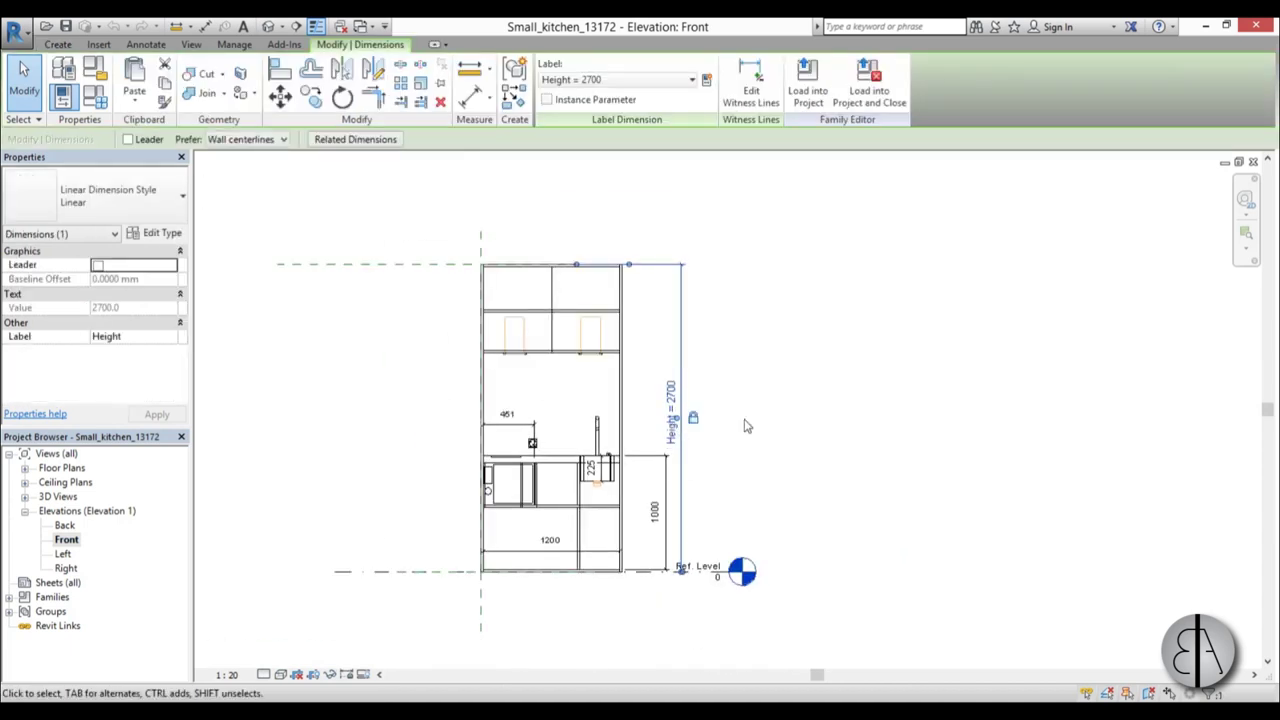
left_click(693, 417)
left_click(743, 420)
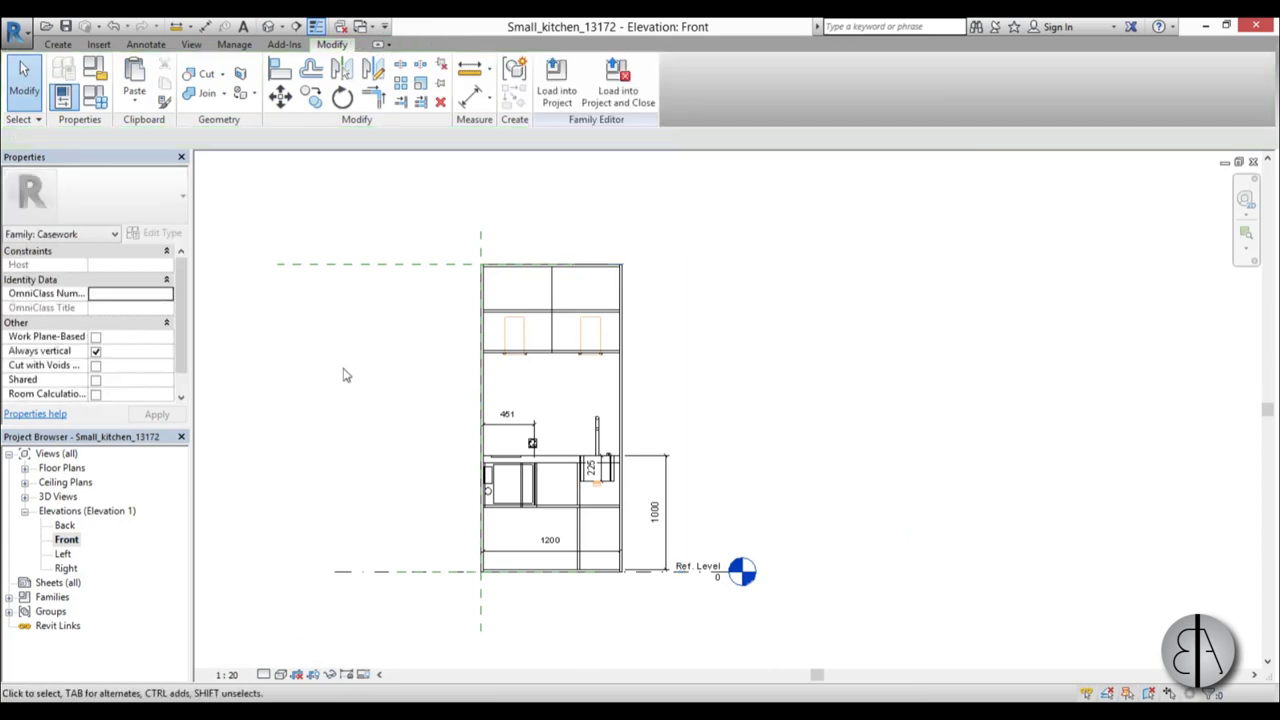
Measure the Top reference plane's temporary dimension from the Ref. Level and set its height to 2000 mm.
scroll(343, 375, "up", 2)
left_click(459, 233)
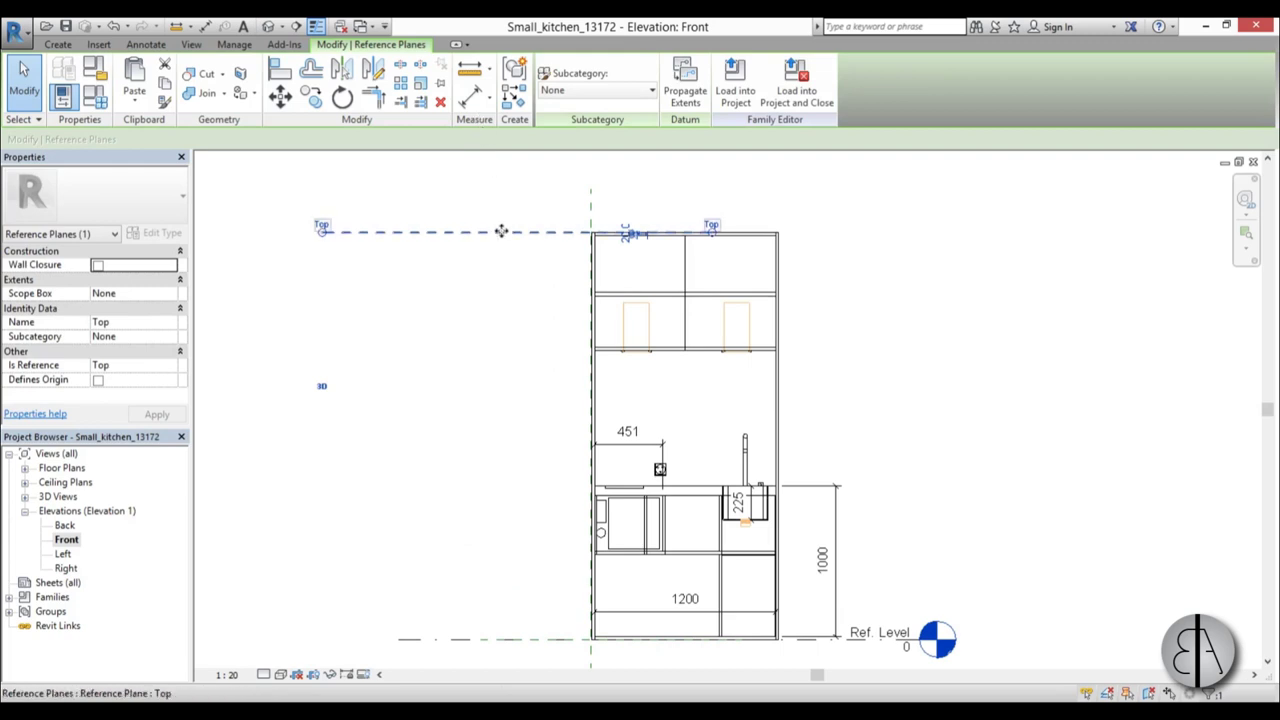
scroll(640, 238, "up", 5)
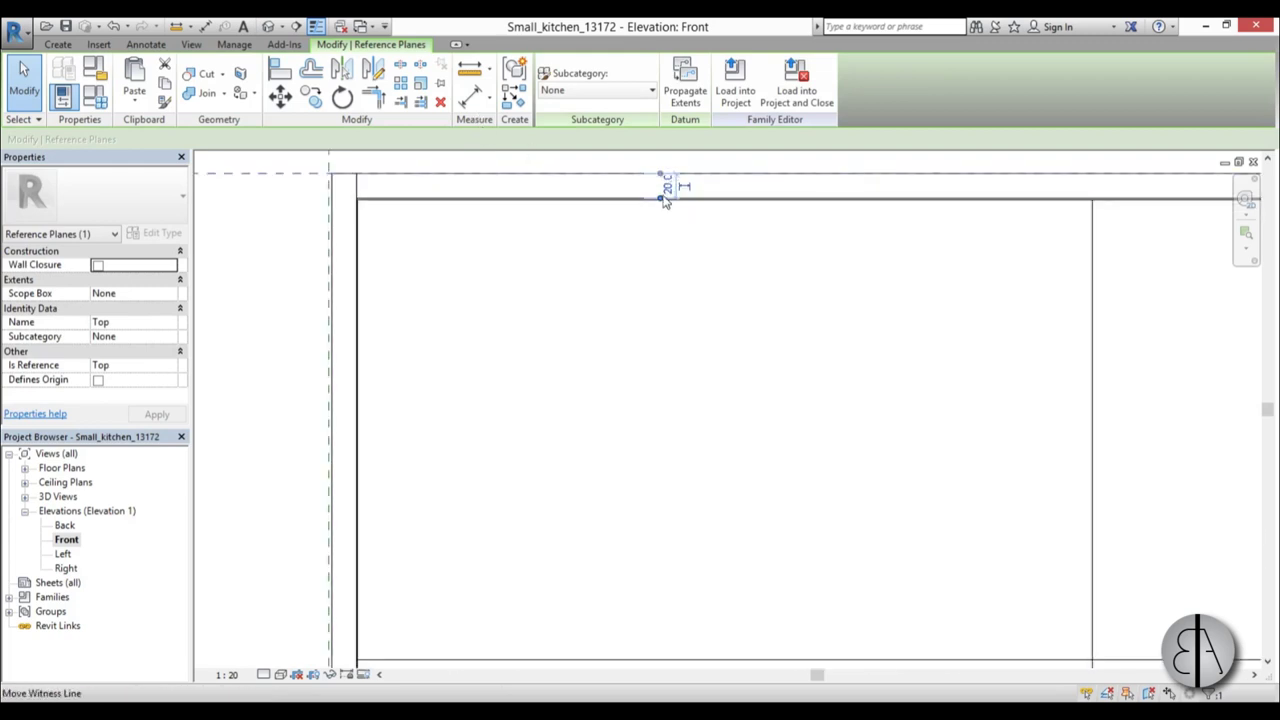
left_click_drag(665, 202, 445, 653)
scroll(651, 303, "down", 5)
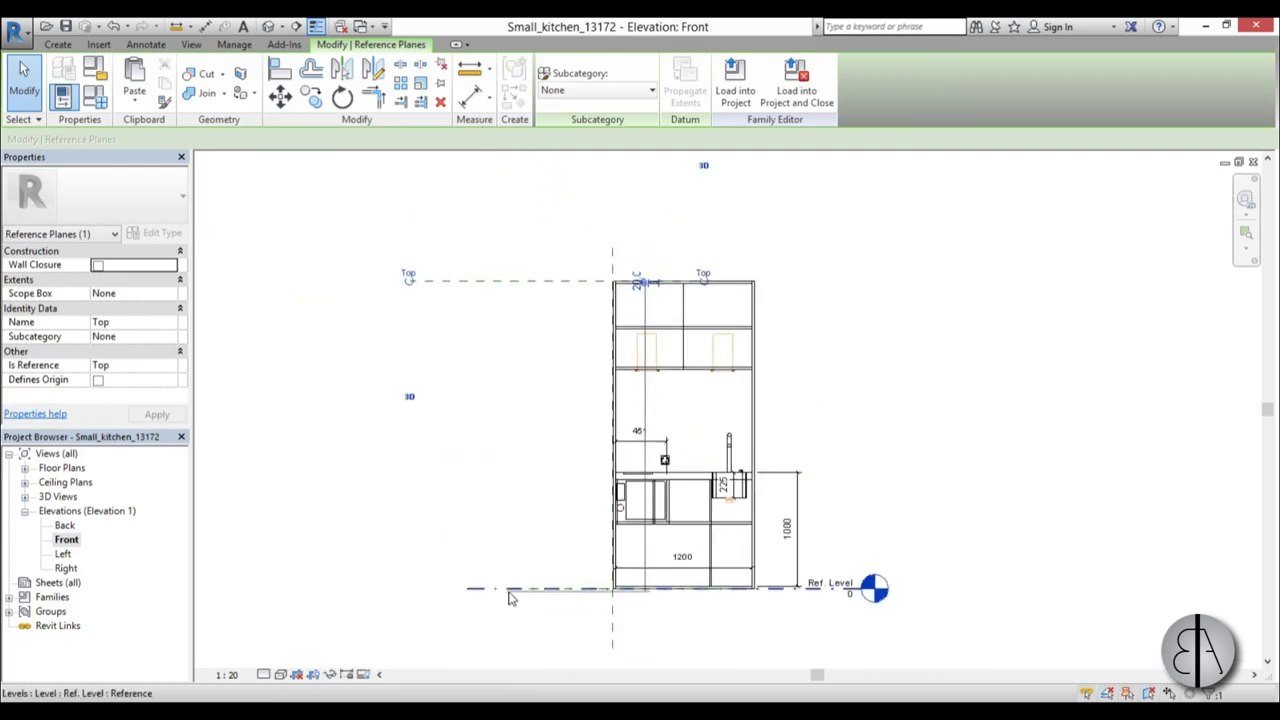
scroll(651, 434, "up", 8)
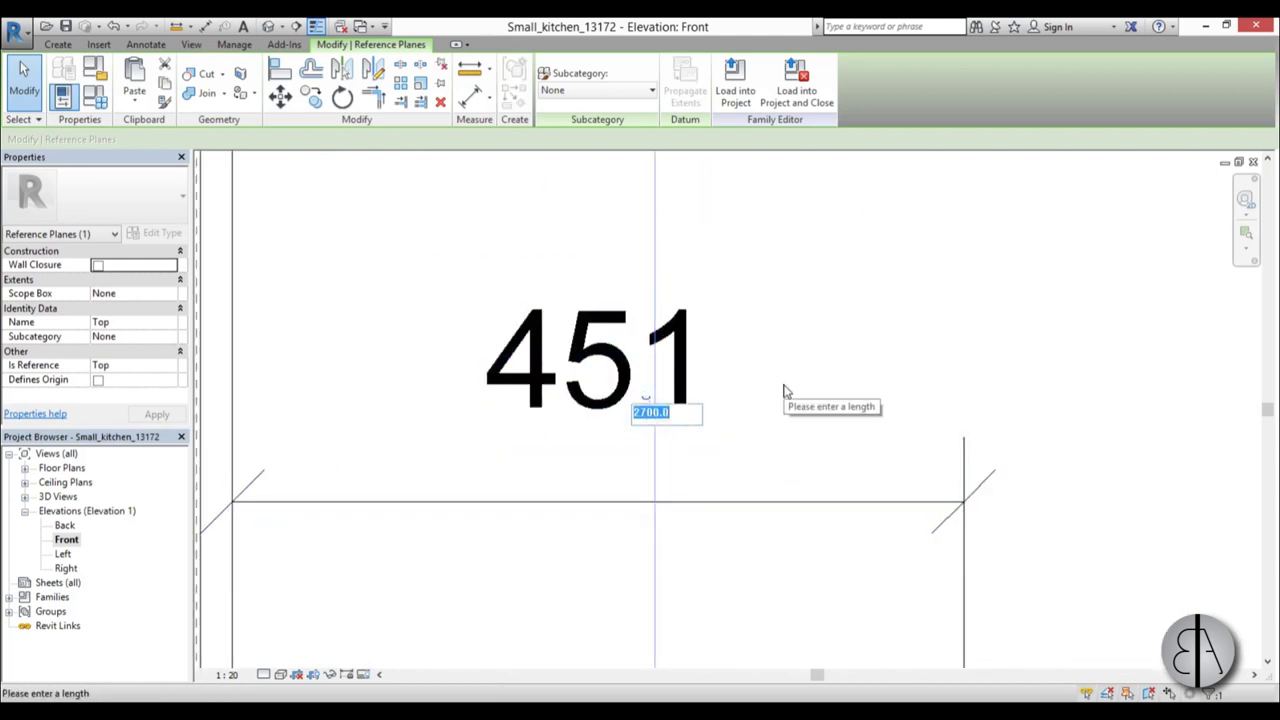
key("Return")
scroll(509, 515, "down", 8)
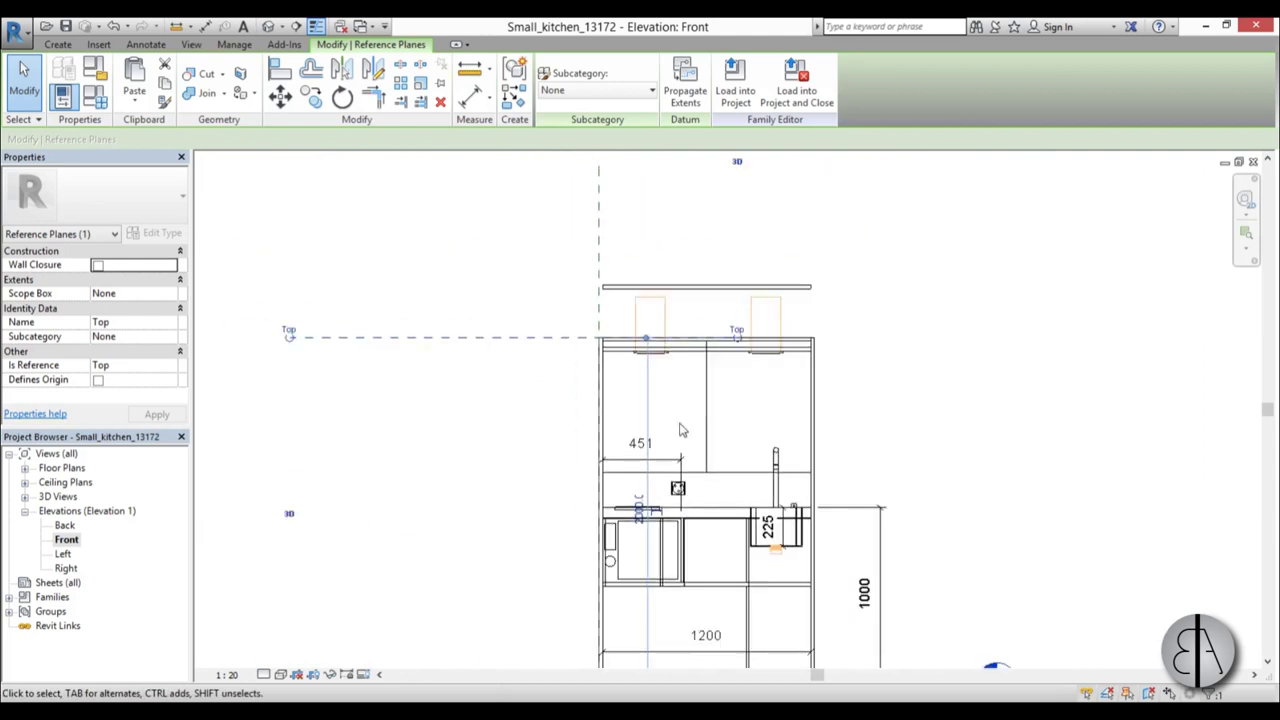
Lower the upper end of the orange light-fitting shapes above the kitchen unit to the Top reference plane.
scroll(602, 336, "up", 2)
scroll(531, 337, "down", 2)
scroll(549, 423, "up", 3)
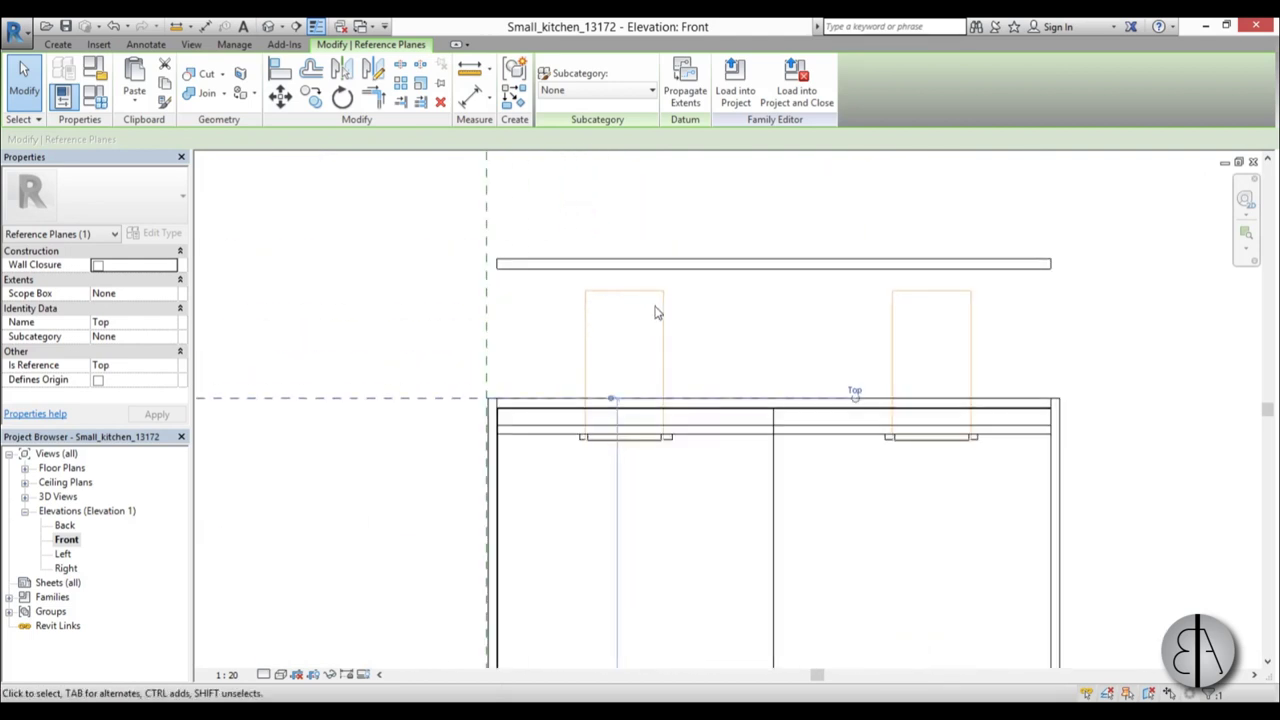
left_click(667, 327)
left_click_drag(779, 287, 779, 399)
Fit the loose horizontal panel extrusion into the unit's top, its lower face at 1980 mm and upper face at the Top plane.
left_click(737, 315)
left_click(746, 268)
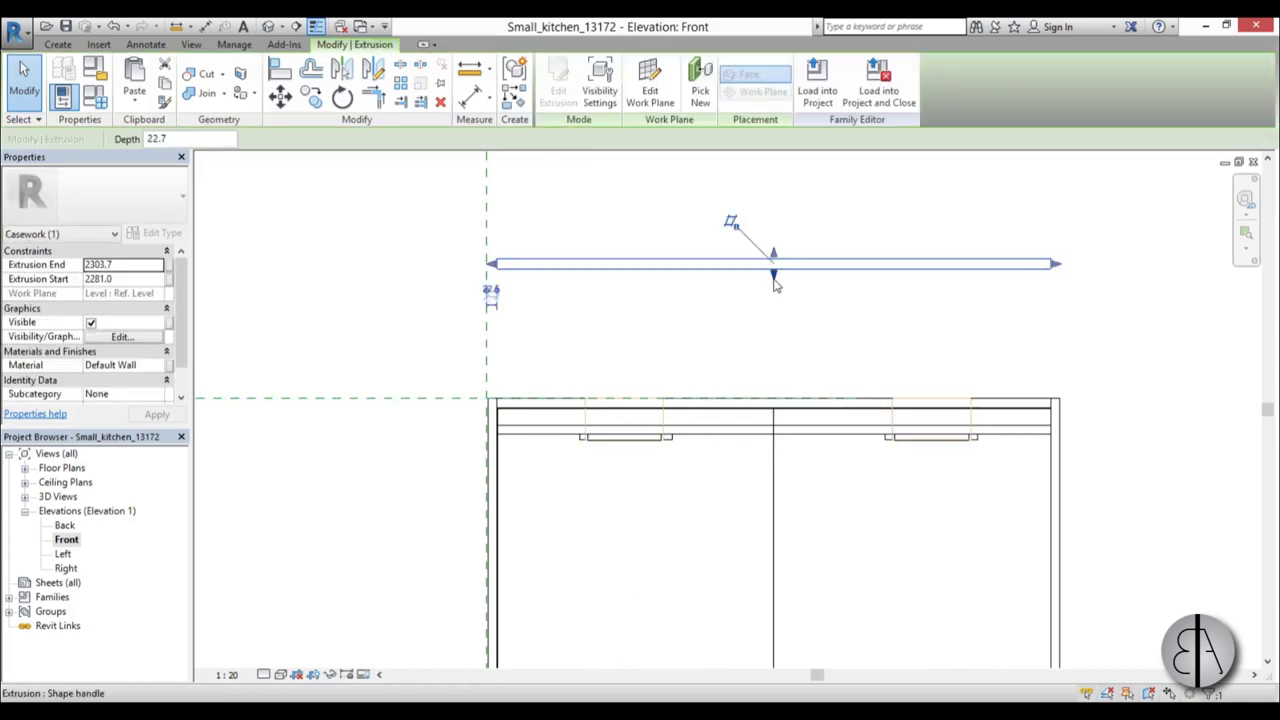
left_click_drag(773, 272, 773, 412)
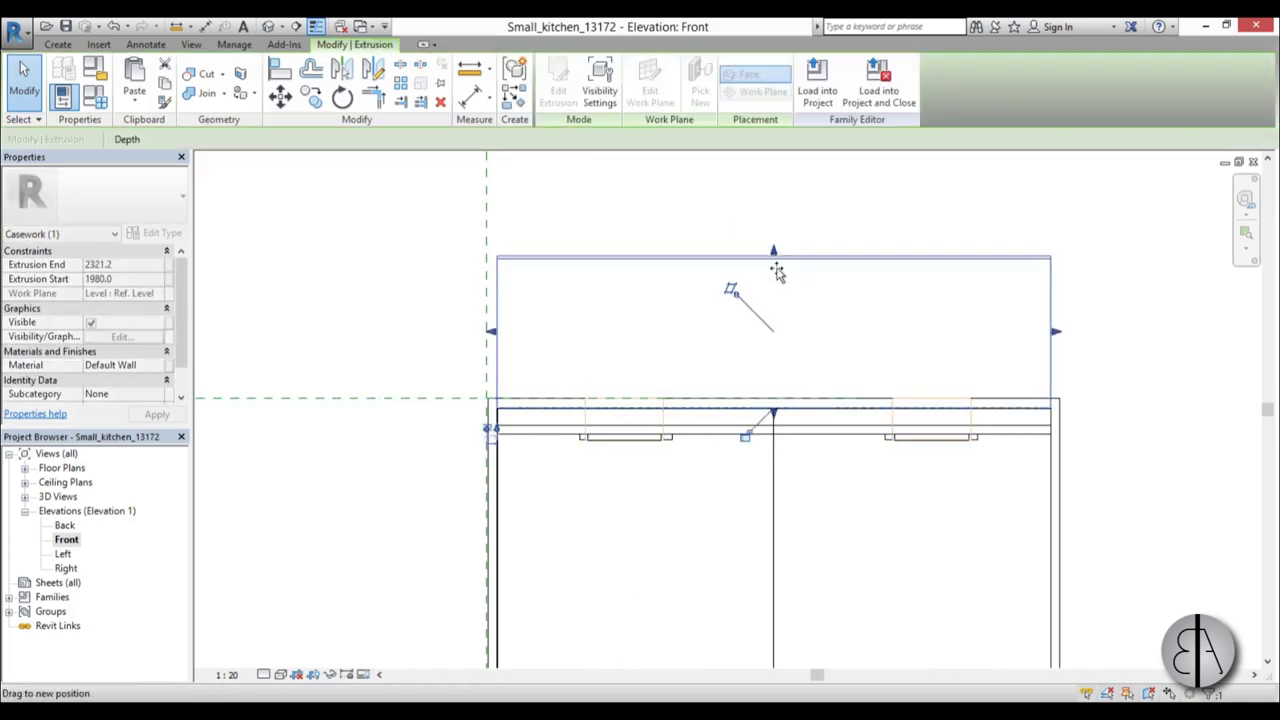
left_click_drag(773, 253, 773, 400)
left_click(686, 305)
scroll(686, 305, "down", 3)
scroll(640, 345, "up", 3)
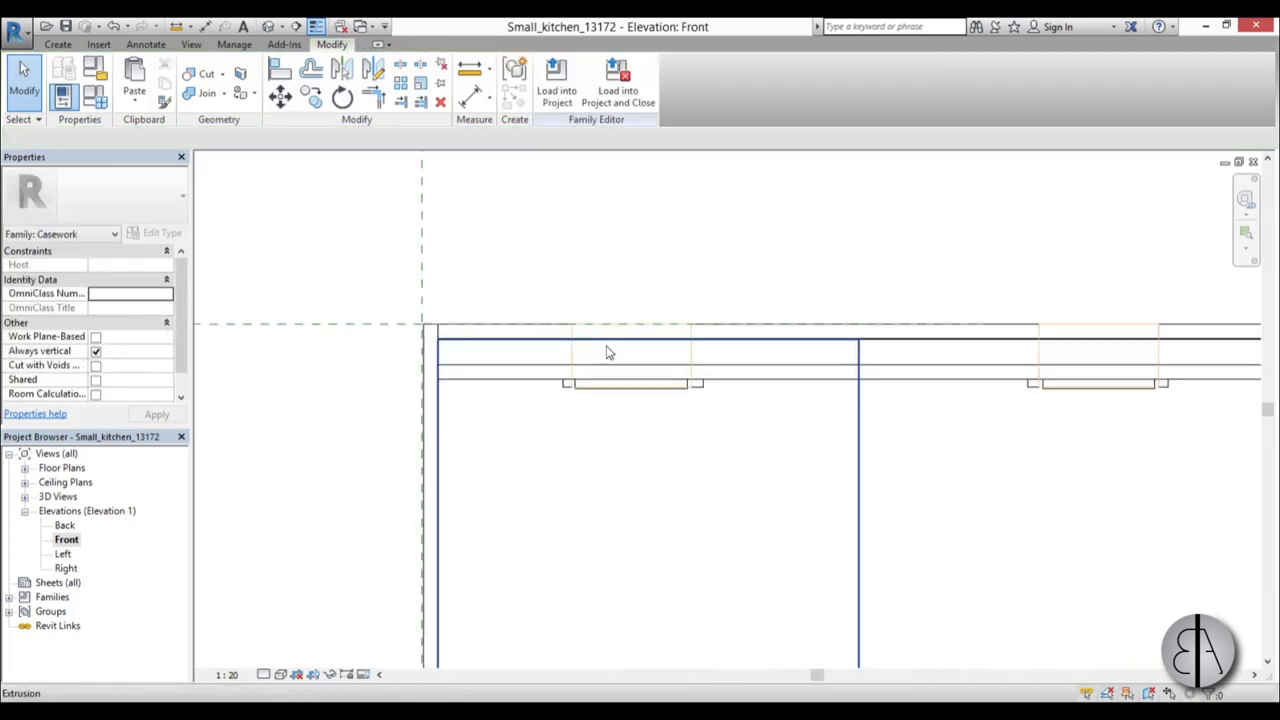
Shorten both upper cabinet door extrusions by raising their lower edges to the underside of the lighting shelf.
scroll(569, 343, "down", 3)
left_click(662, 567)
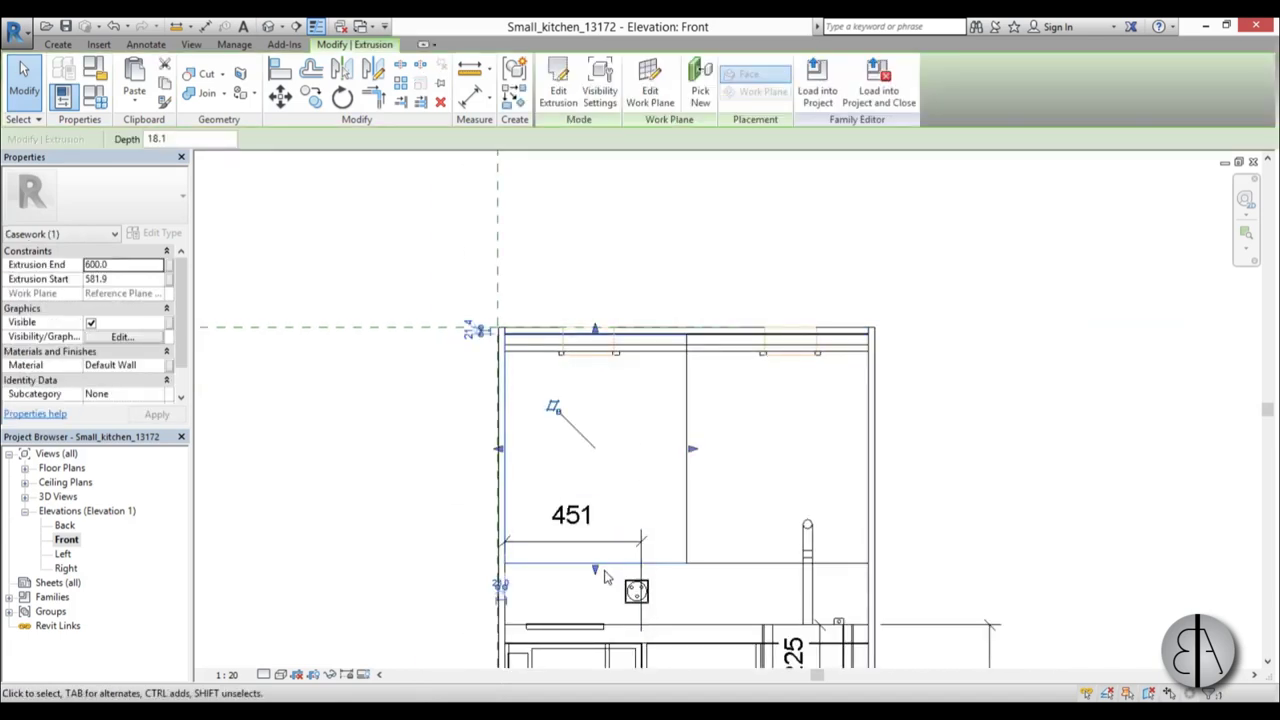
left_click_drag(600, 571, 600, 354)
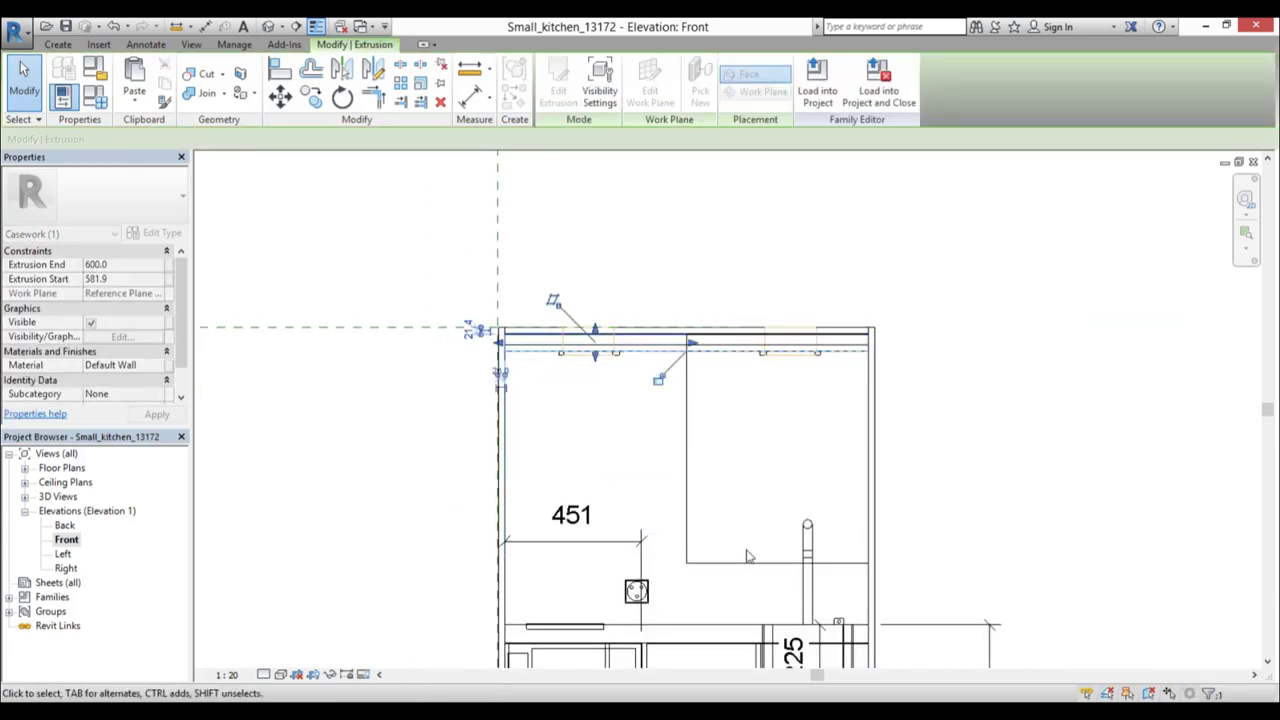
left_click(752, 562)
left_click_drag(778, 570, 792, 354)
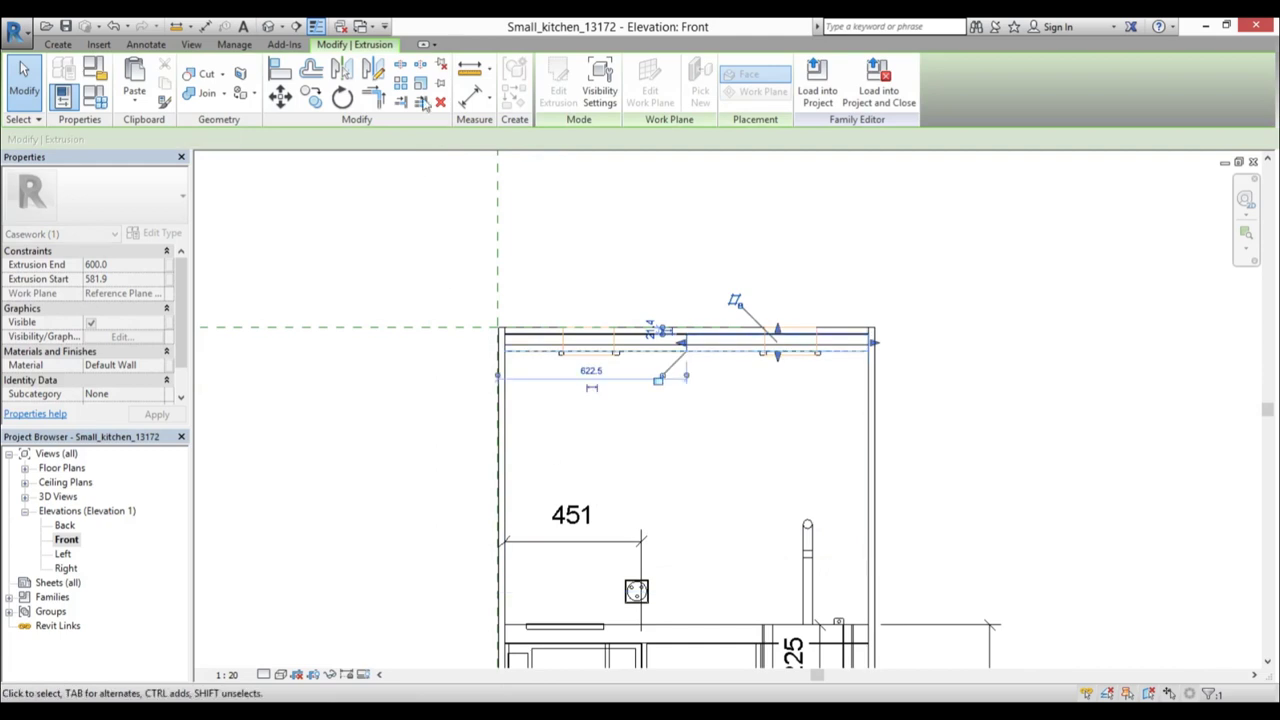
Check the kitchen in 3D, save over Small_kitchen_13172.rfa, and reload it into the project, overwriting the existing version and its parameter values.
left_click(270, 27)
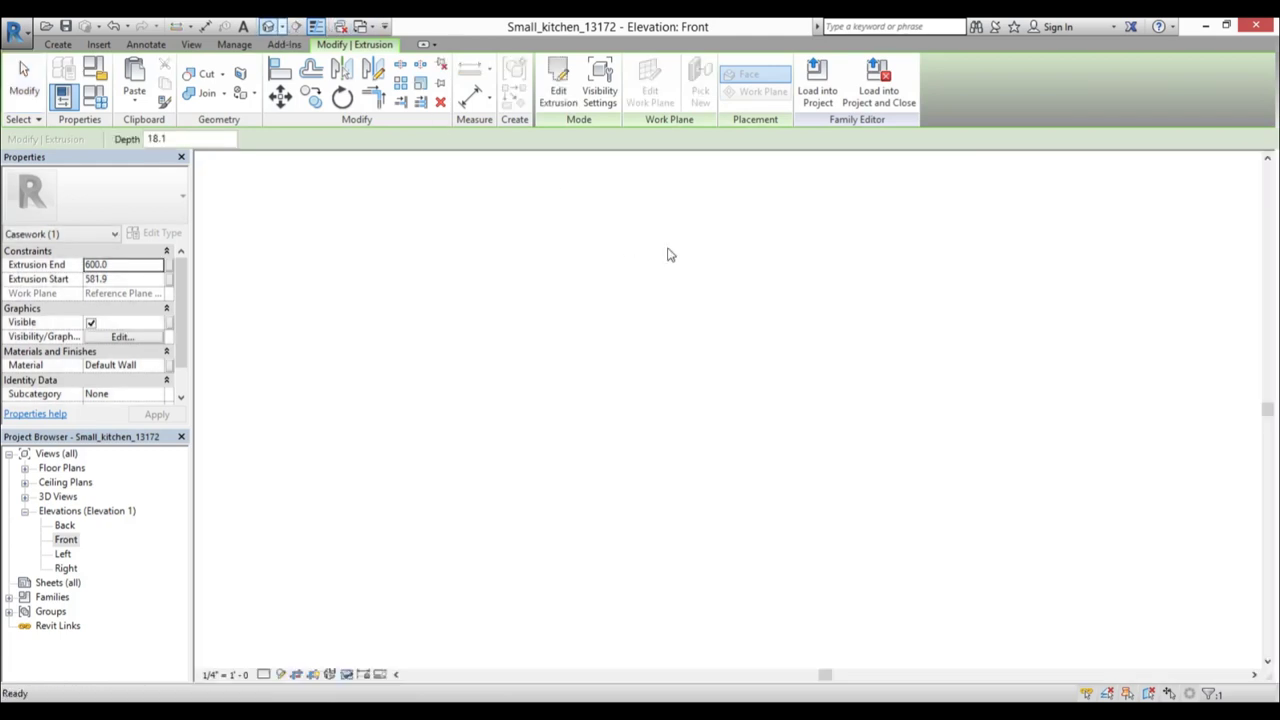
middle_click_drag(808, 406, 651, 437, "shift")
scroll(884, 438, "up", 3)
scroll(611, 278, "down", 4)
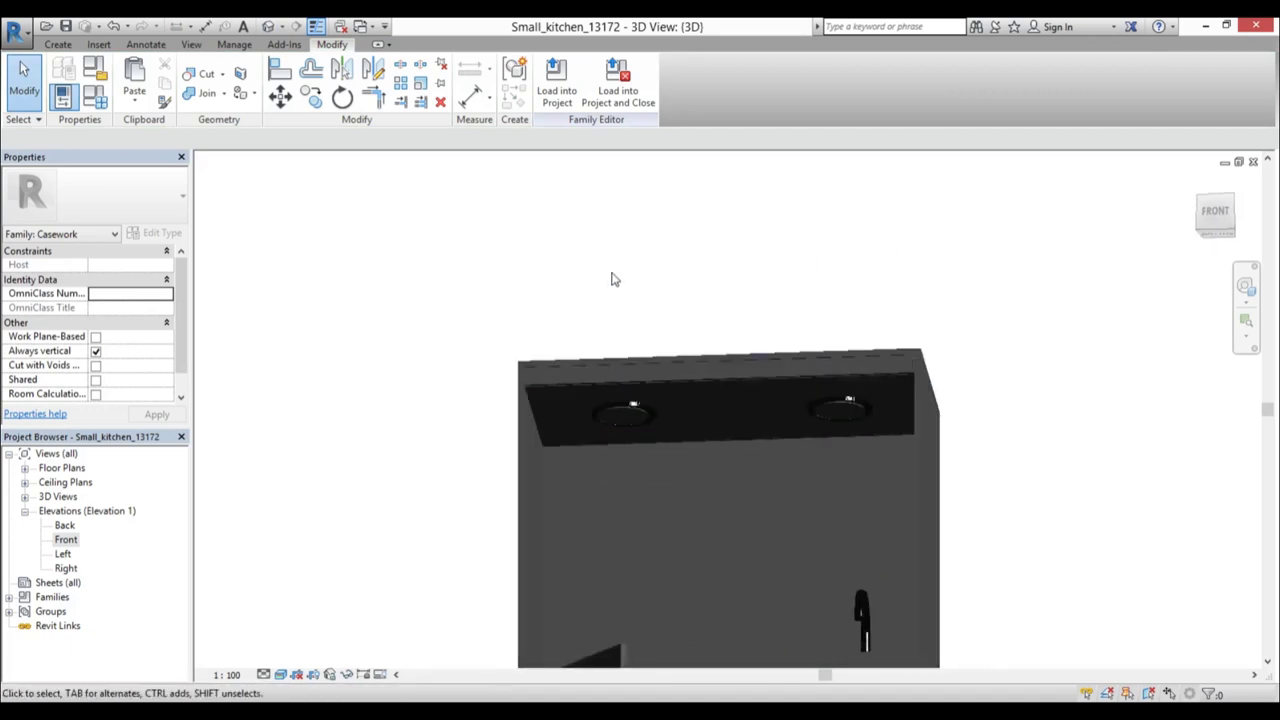
middle_click_drag(615, 298, 612, 497, "shift")
scroll(562, 116, "up", 2)
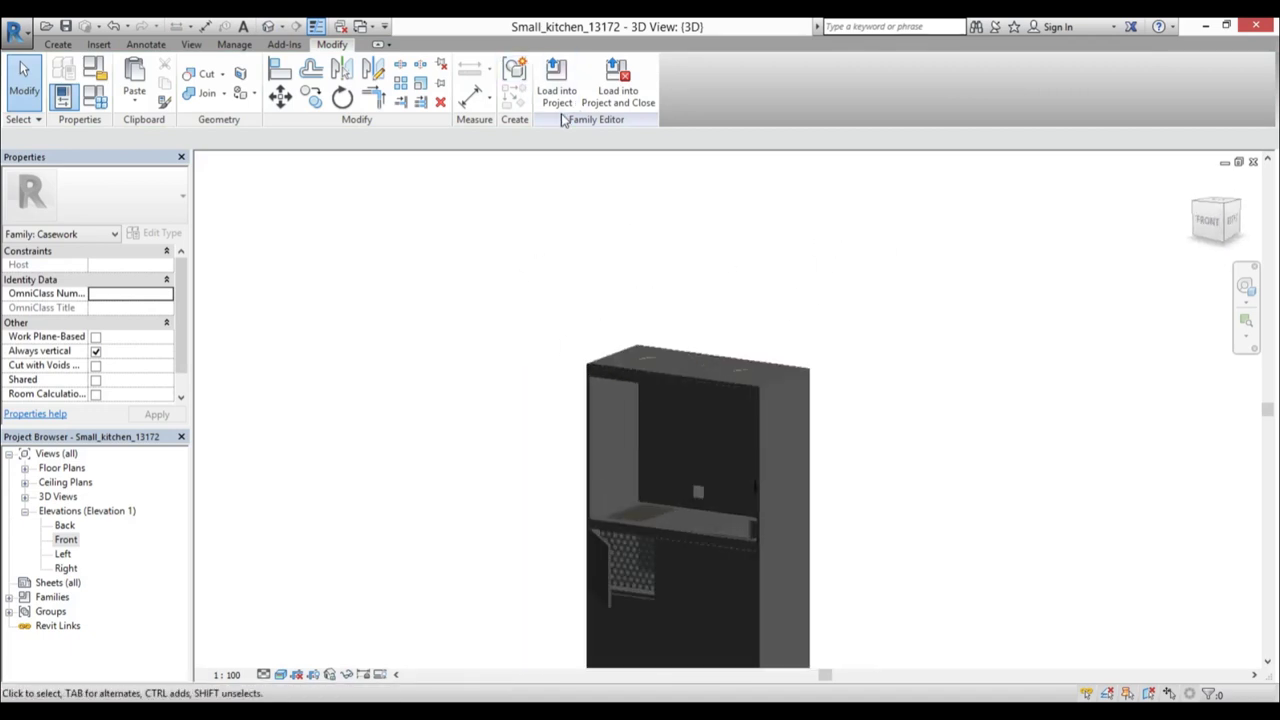
left_click(597, 105)
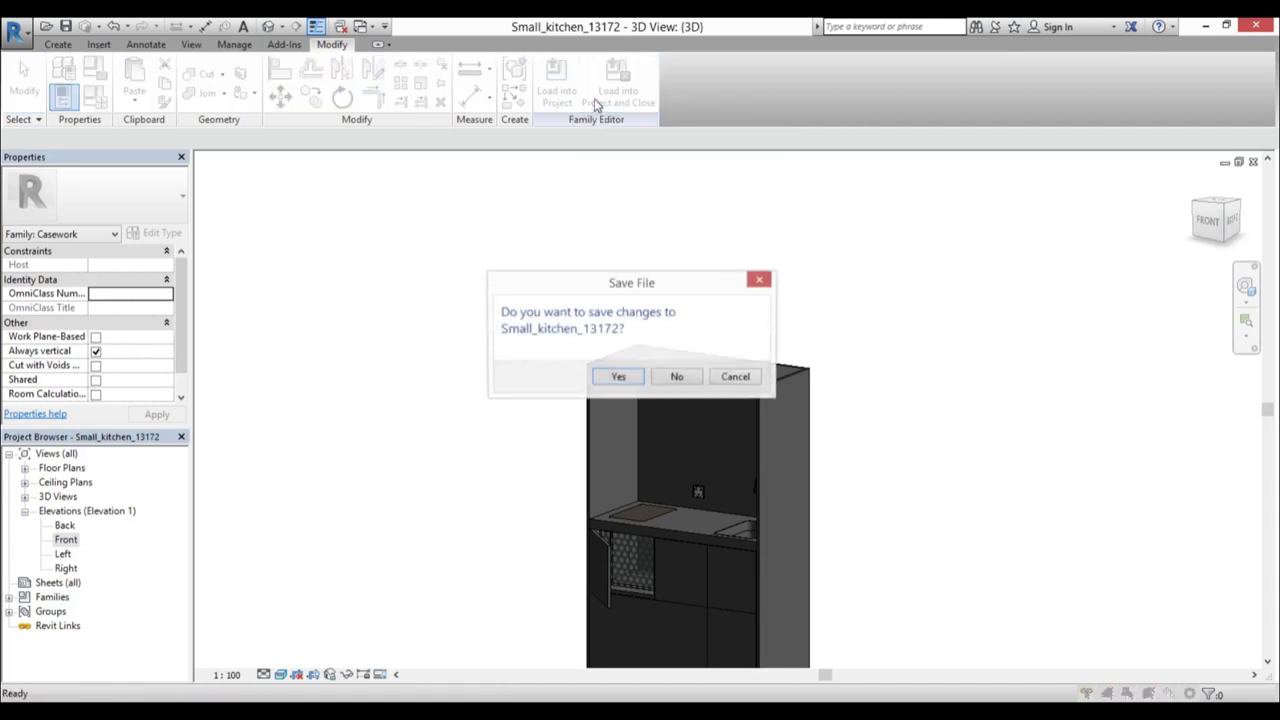
left_click(618, 380)
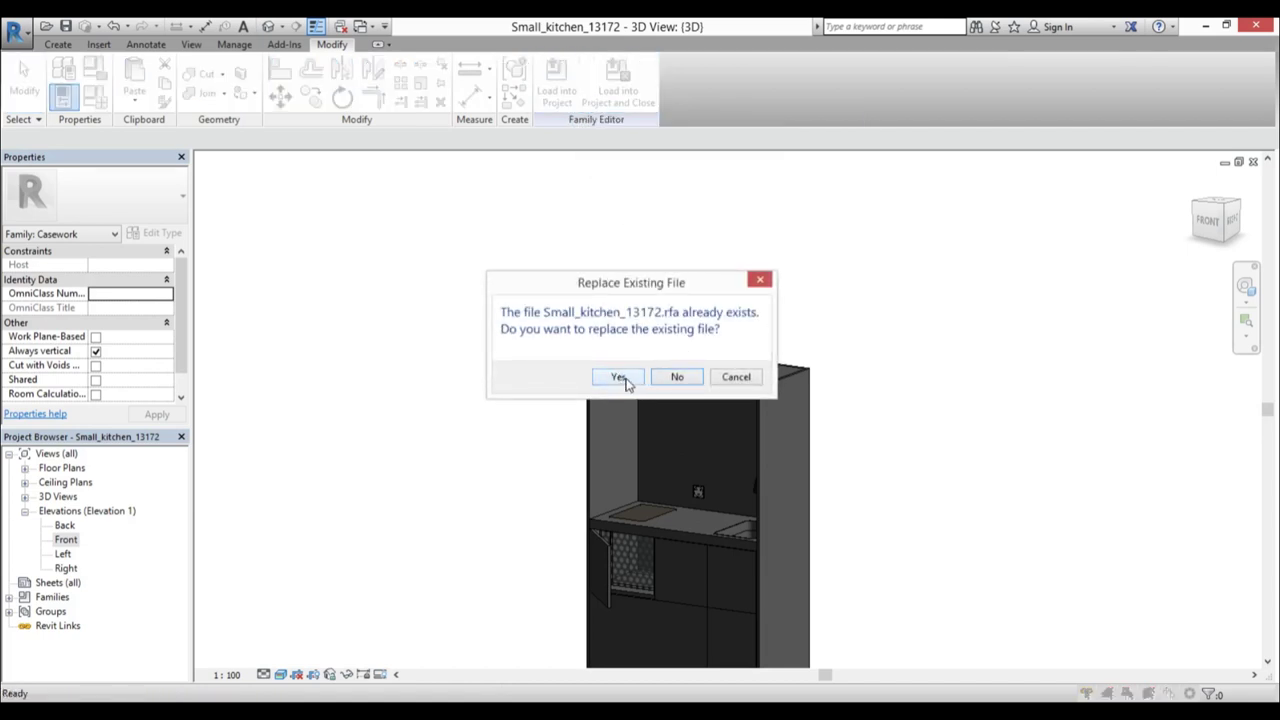
left_click(622, 380)
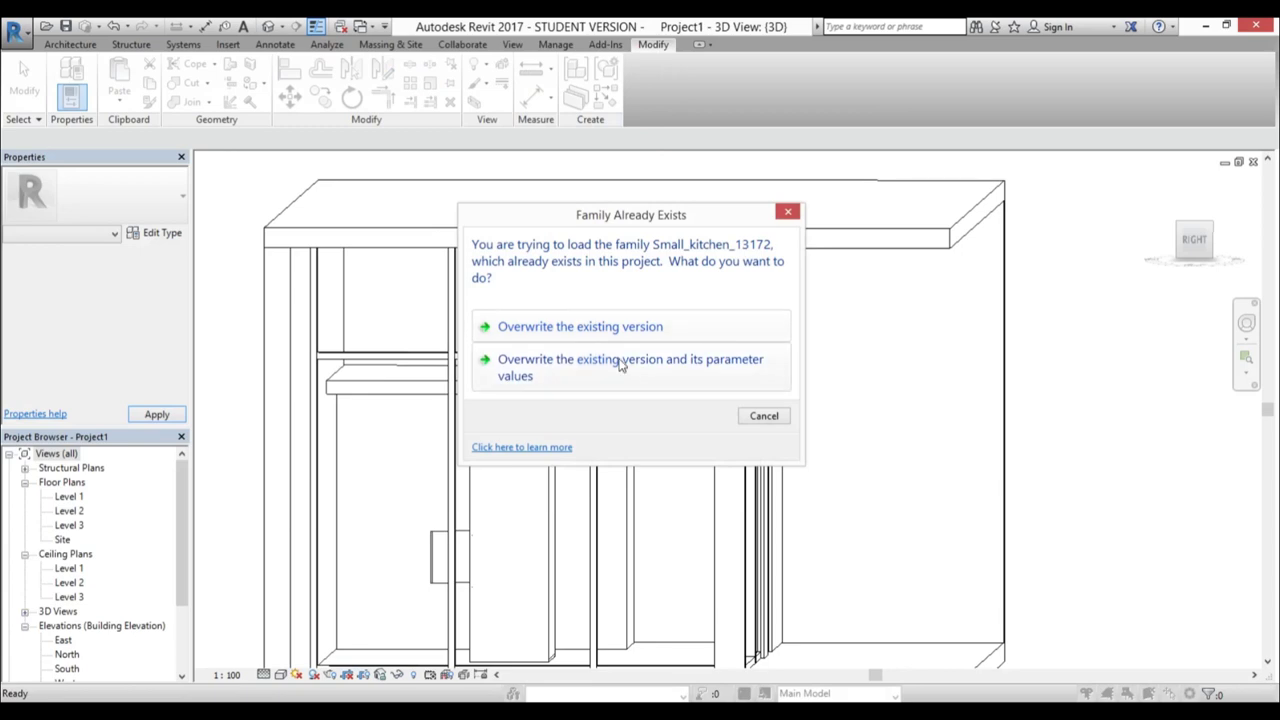
left_click(620, 366)
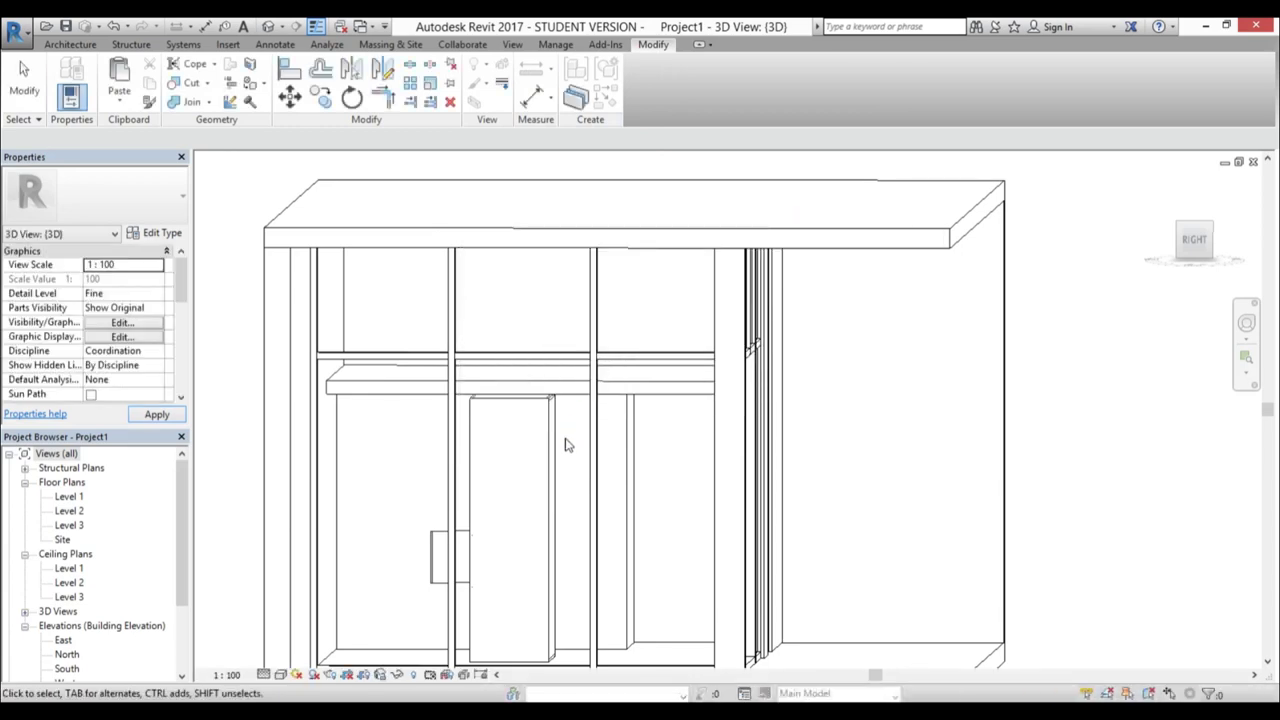
middle_click_drag(566, 443, 539, 477, "shift")
scroll(486, 376, "up", 2)
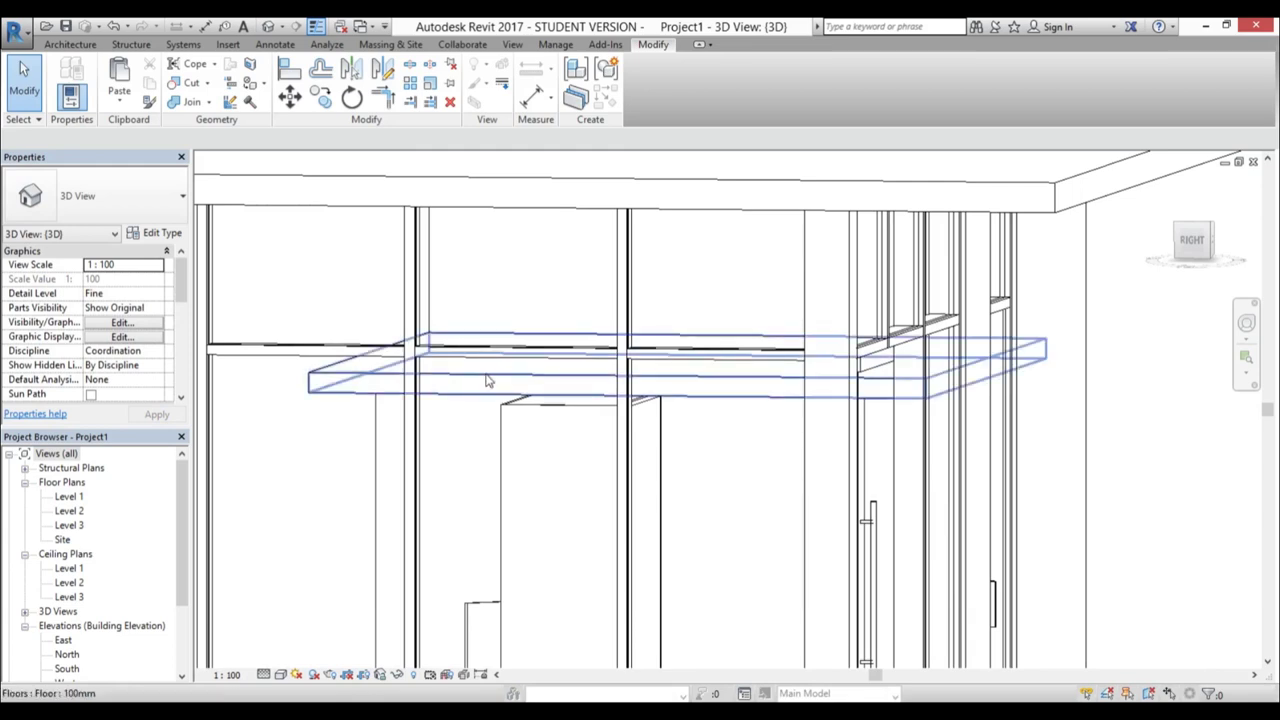
In the Level 1 floor plan, rotate the Small_kitchen_13172 unit a quarter turn counterclockwise about its centre.
double_click(72, 497)
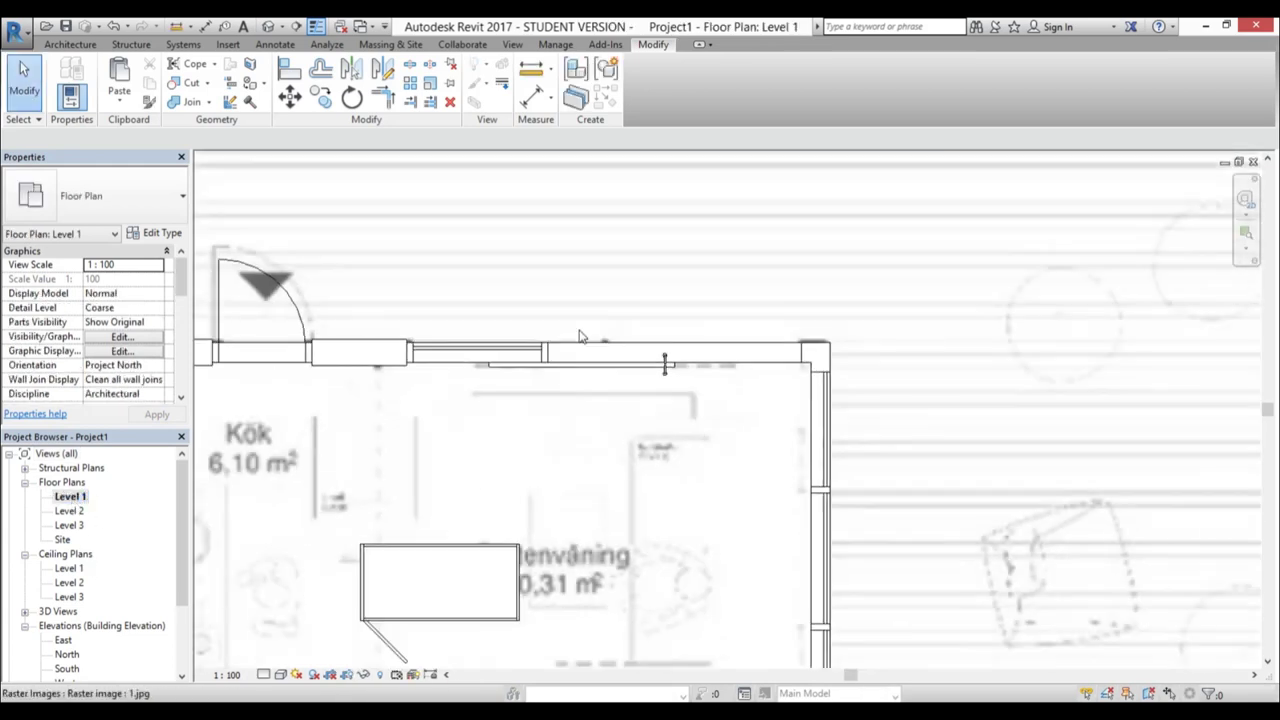
scroll(580, 336, "down", 5)
scroll(560, 380, "up", 5)
left_click(495, 368)
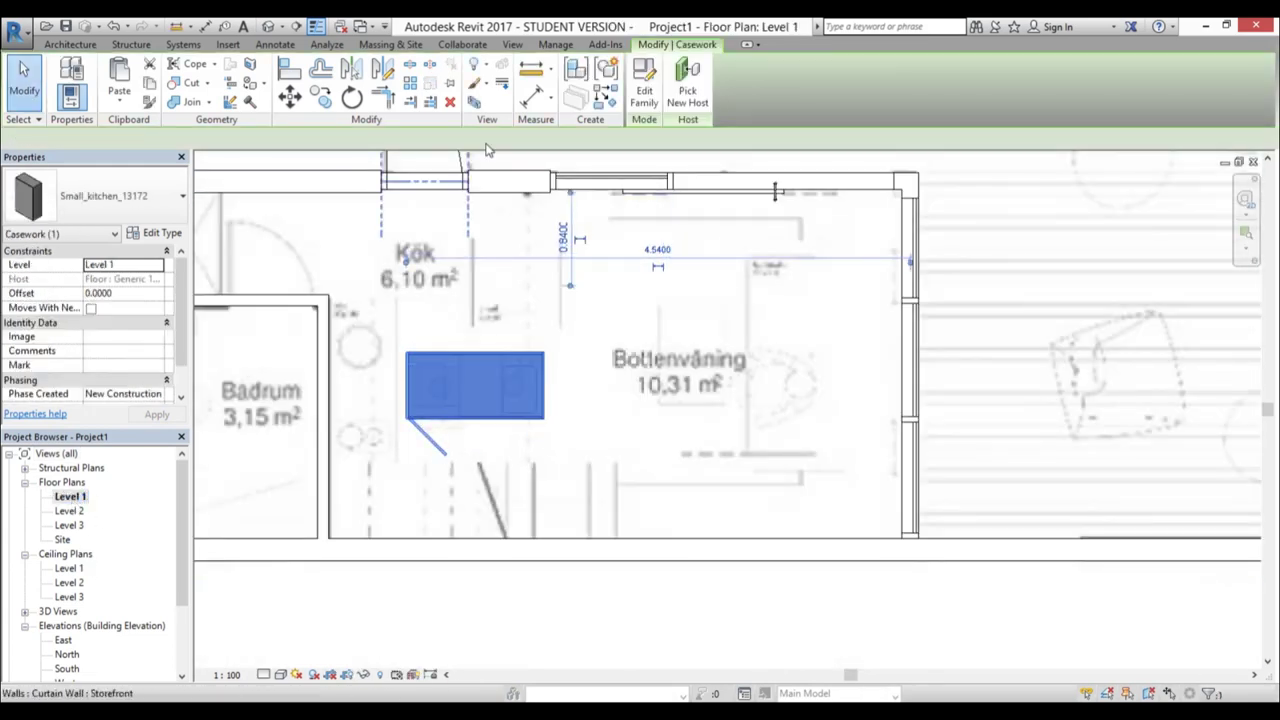
key("r")
key("o")
left_click(576, 366)
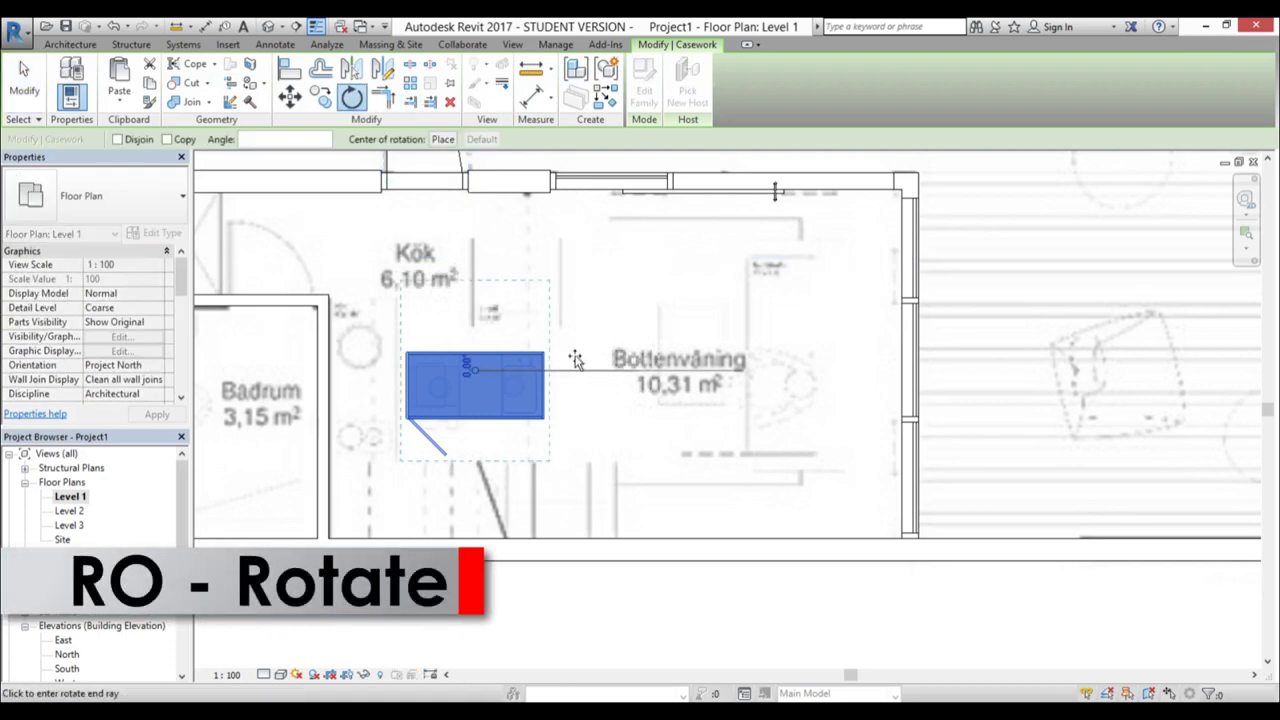
left_click(477, 283)
scroll(398, 348, "up", 1)
left_click(435, 366)
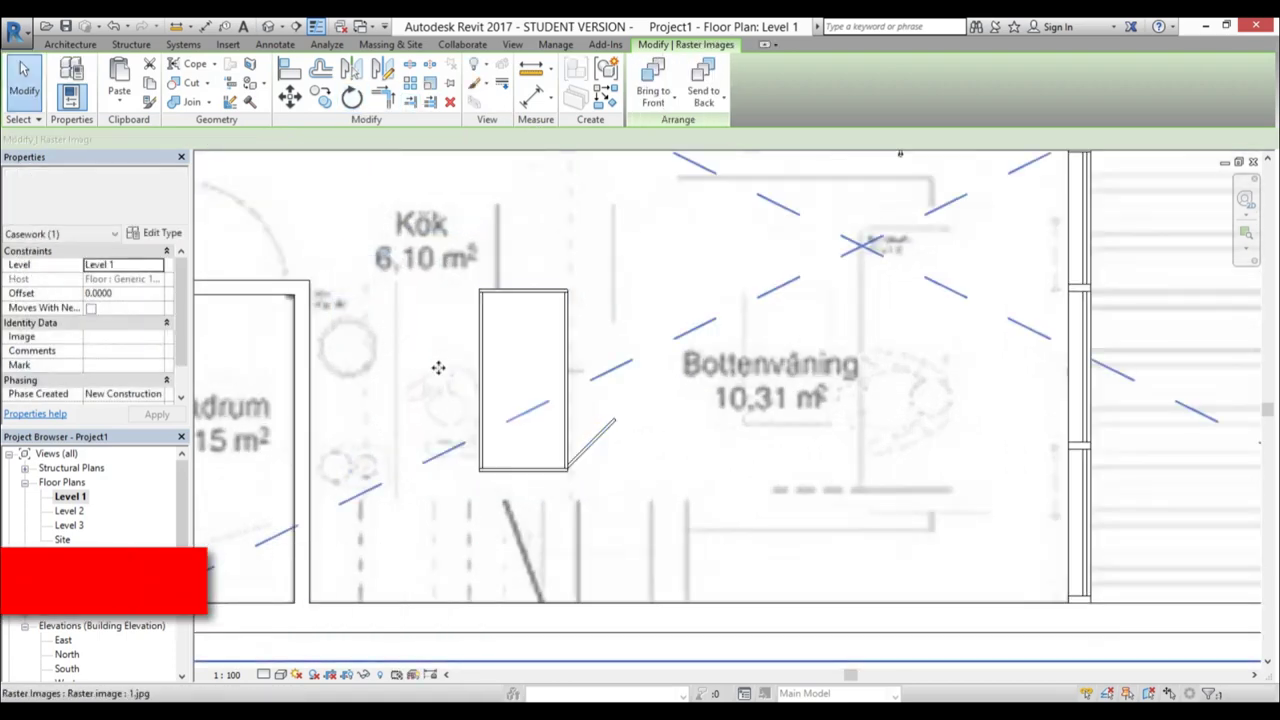
Align the kitchen unit's upper end with the bathroom's upper wall face and its back with the outer face of the bathroom's right-hand wall.
middle_click_drag(437, 366, 529, 361)
key("a")
key("l")
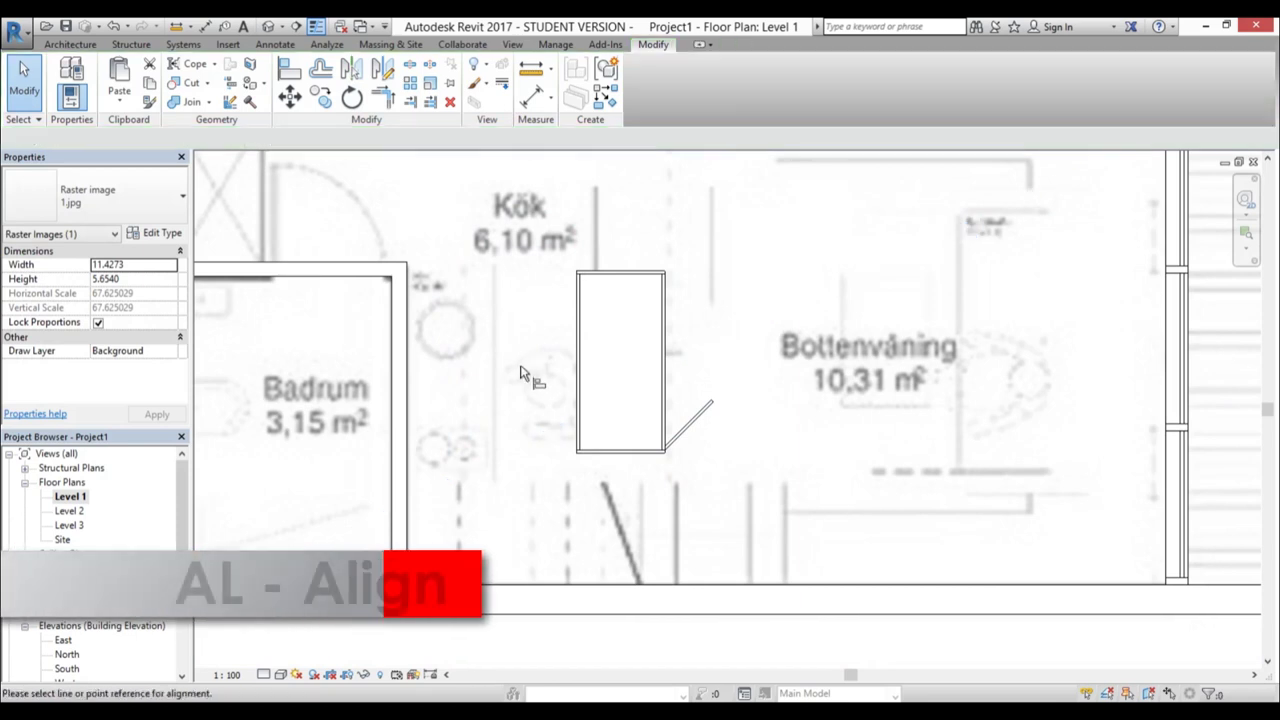
left_click(626, 272)
left_click(408, 330)
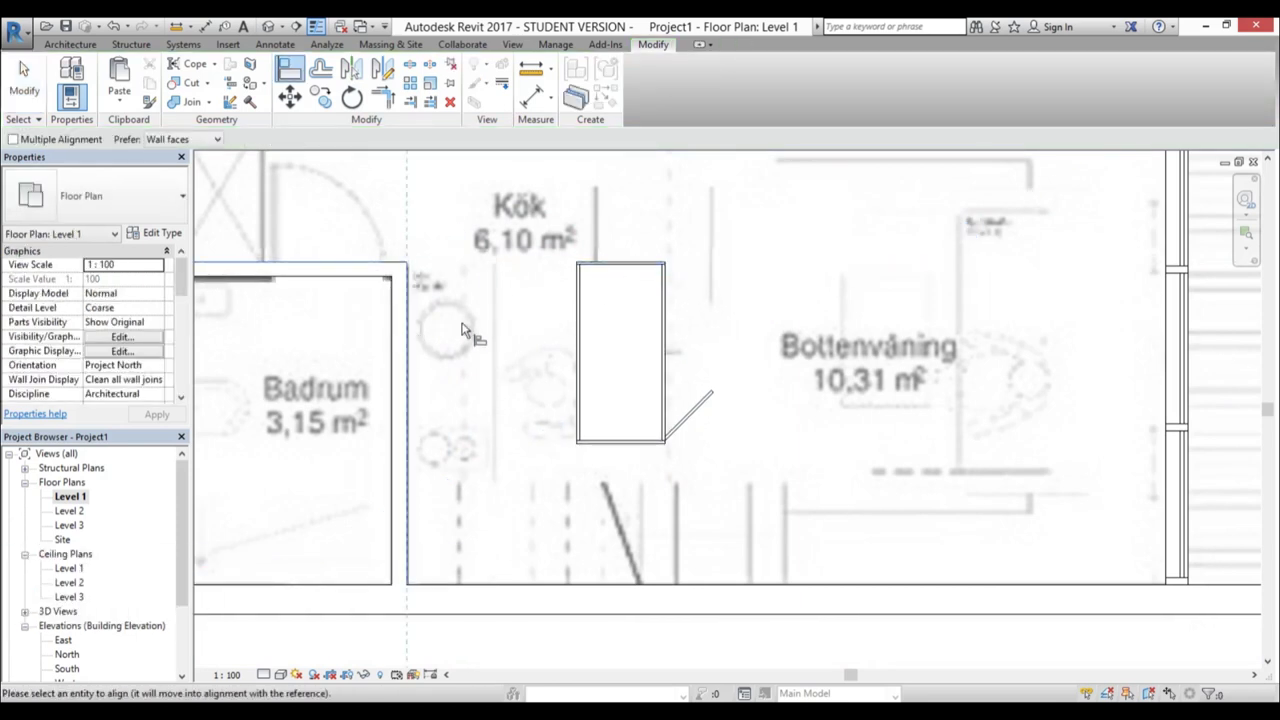
left_click(578, 340)
scroll(430, 370, "down", 1)
scroll(460, 420, "up", 3)
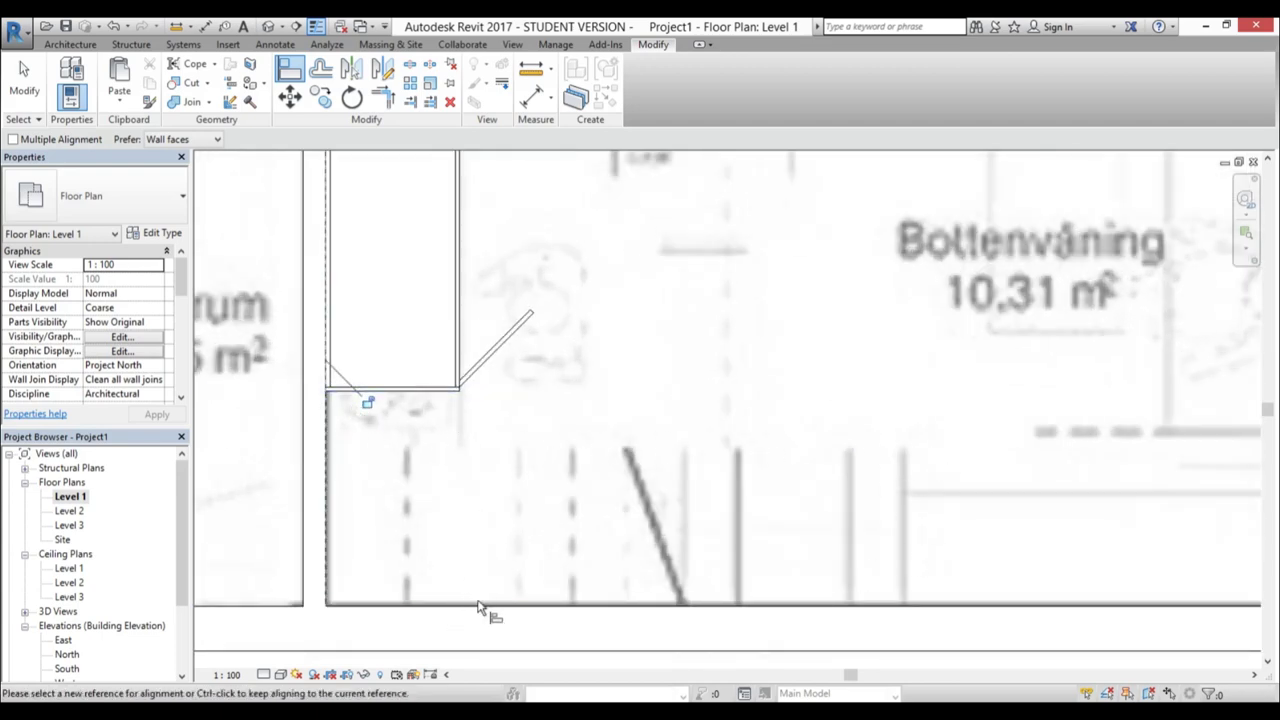
scroll(522, 465, "down", 5)
key("Escape")
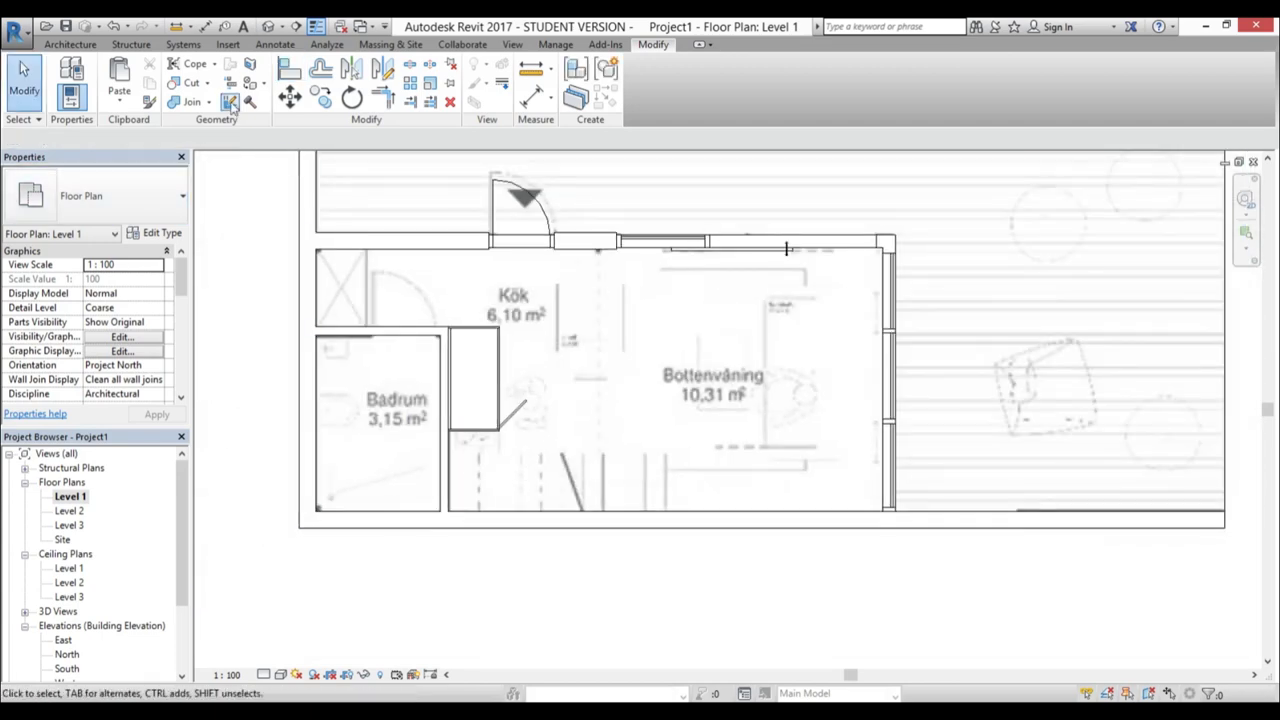
Inspect the whole house with the repositioned kitchen in the 3D view from the glazed corner.
left_click(268, 28)
scroll(549, 269, "down", 4)
middle_click_drag(728, 432, 709, 438, "shift")
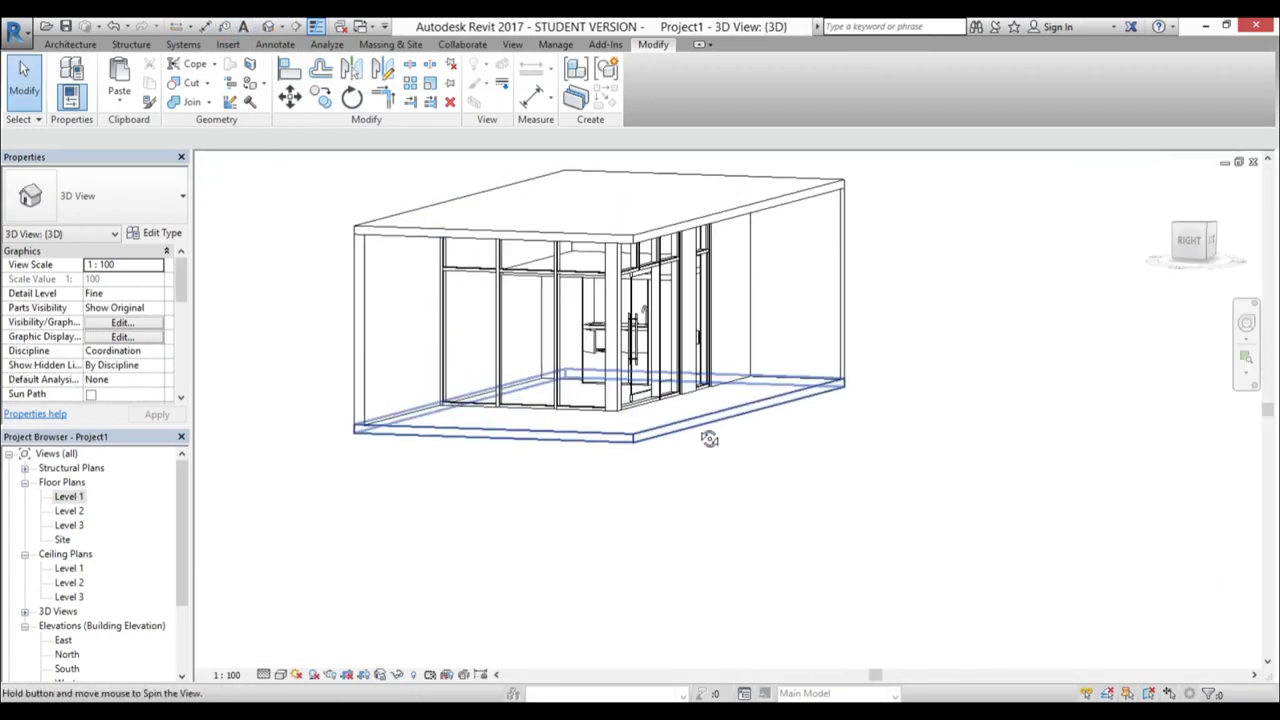
middle_click_drag(709, 438, 696, 456, "shift")
middle_click_drag(696, 456, 680, 551)
middle_click_drag(680, 551, 680, 568, "shift")
middle_click_drag(680, 568, 694, 552, "shift")
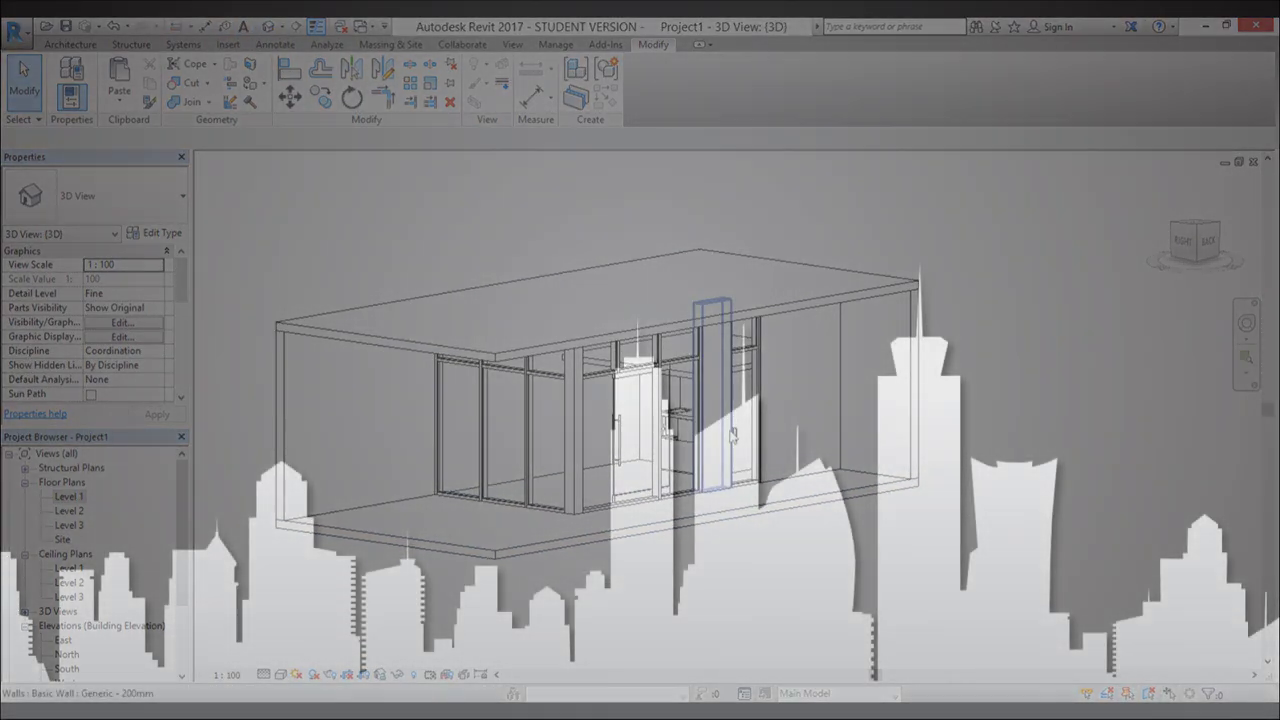